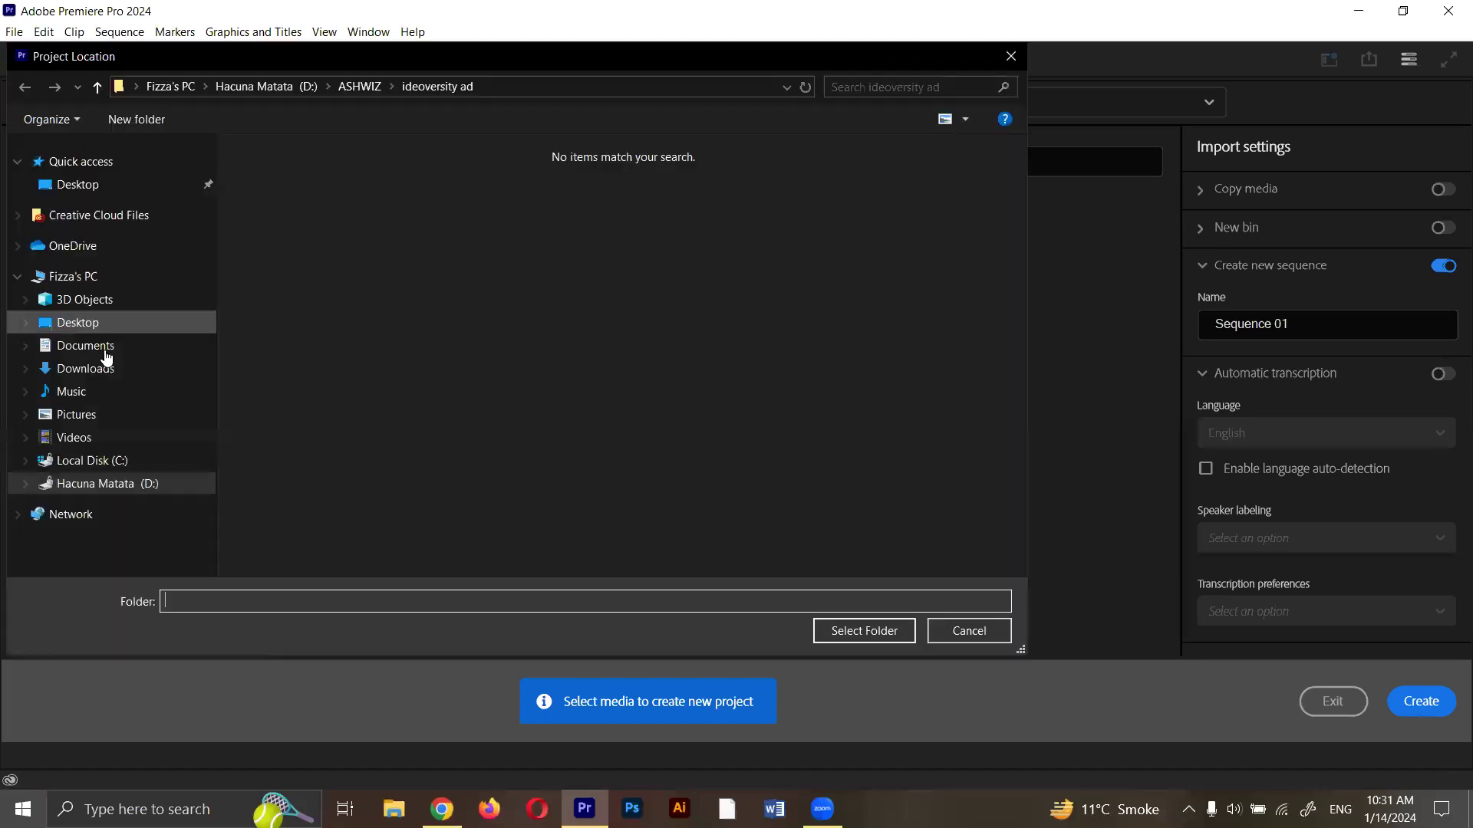
Set the project location to the Downloads folder and create the Untitled project.
{"action": "left_click", "coordinate": [115, 369]}
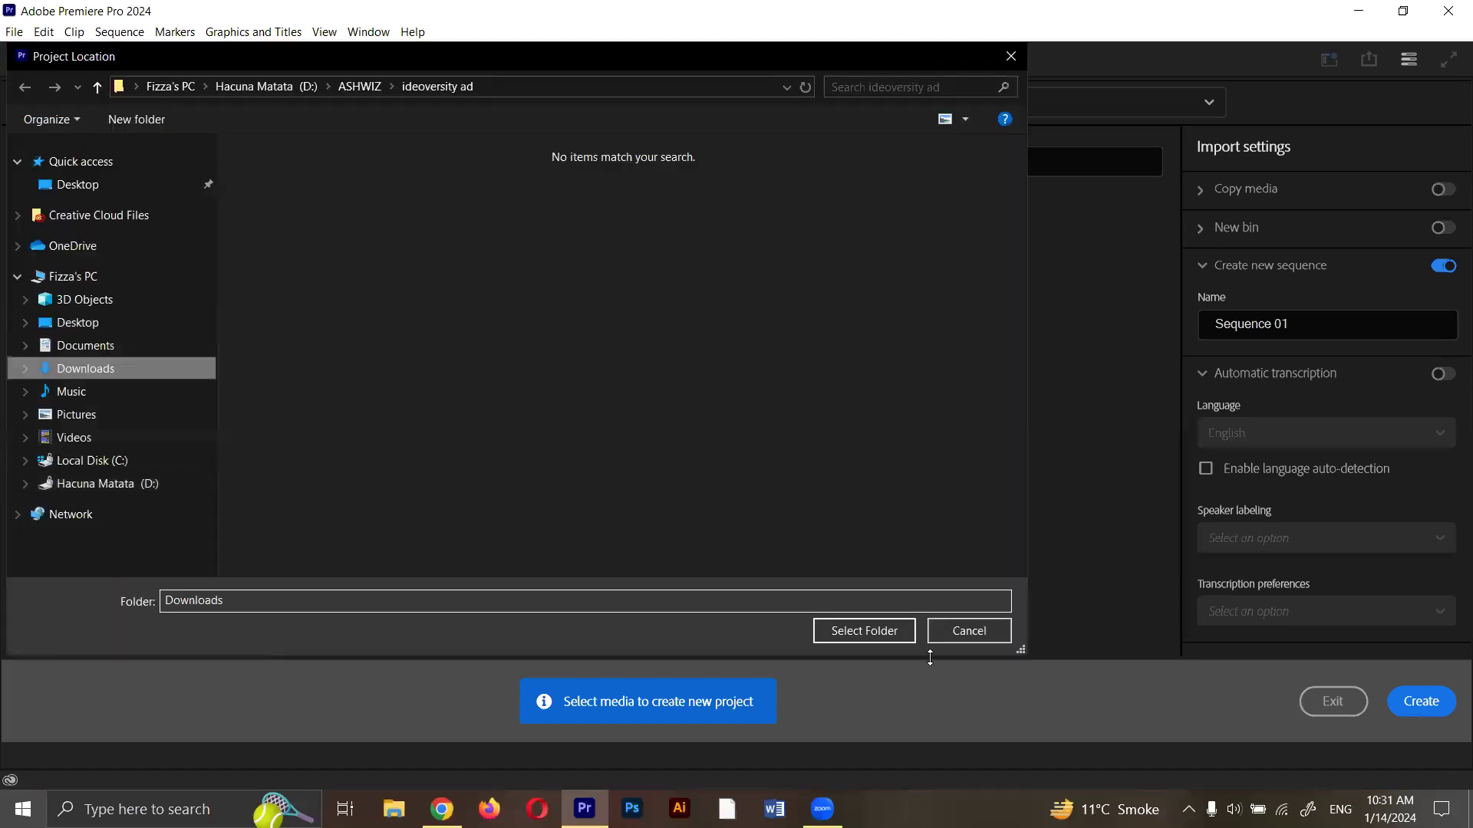
{"action": "left_click", "coordinate": [875, 637]}
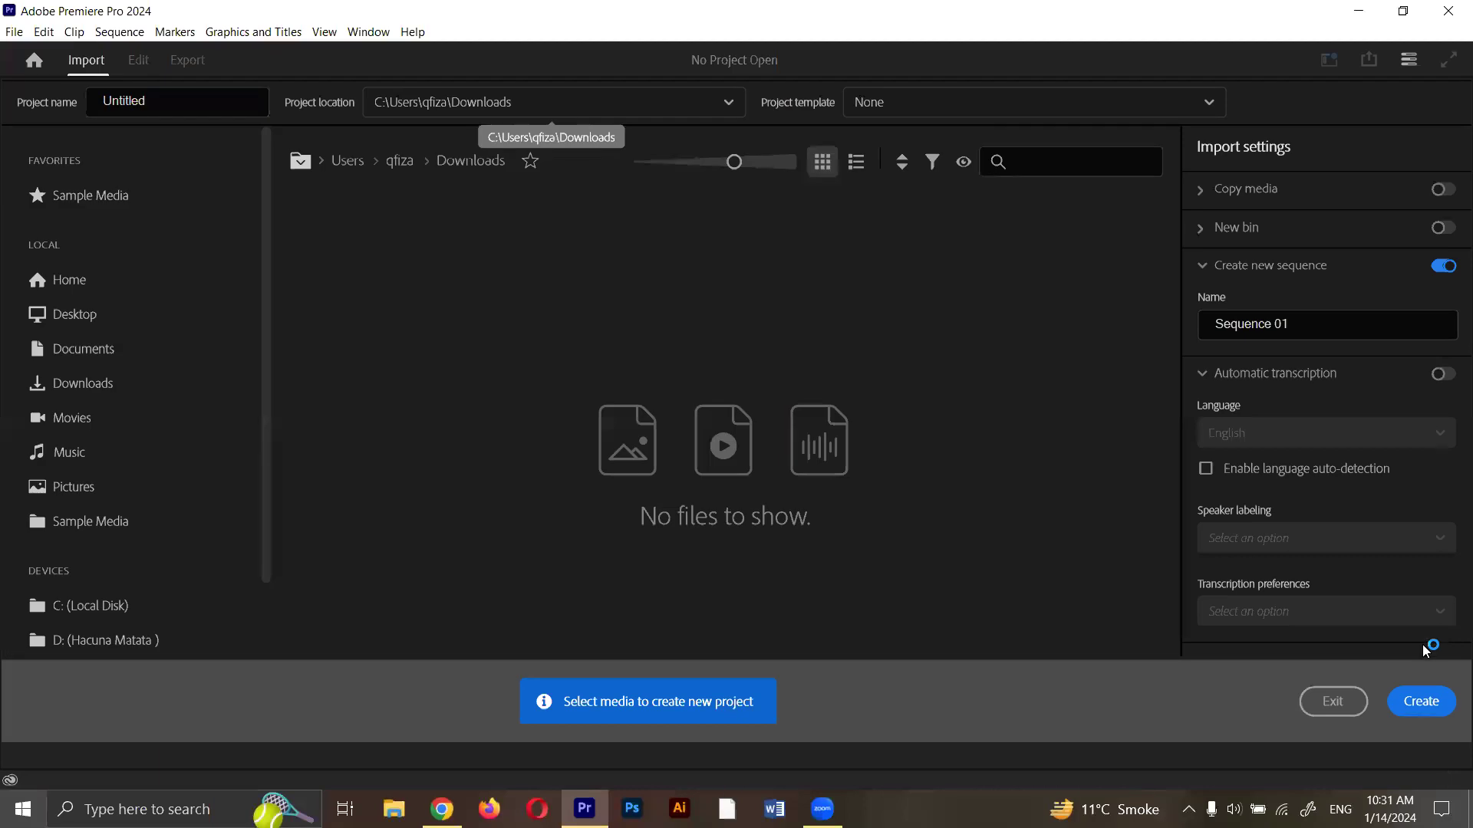
{"action": "left_click", "coordinate": [1410, 707]}
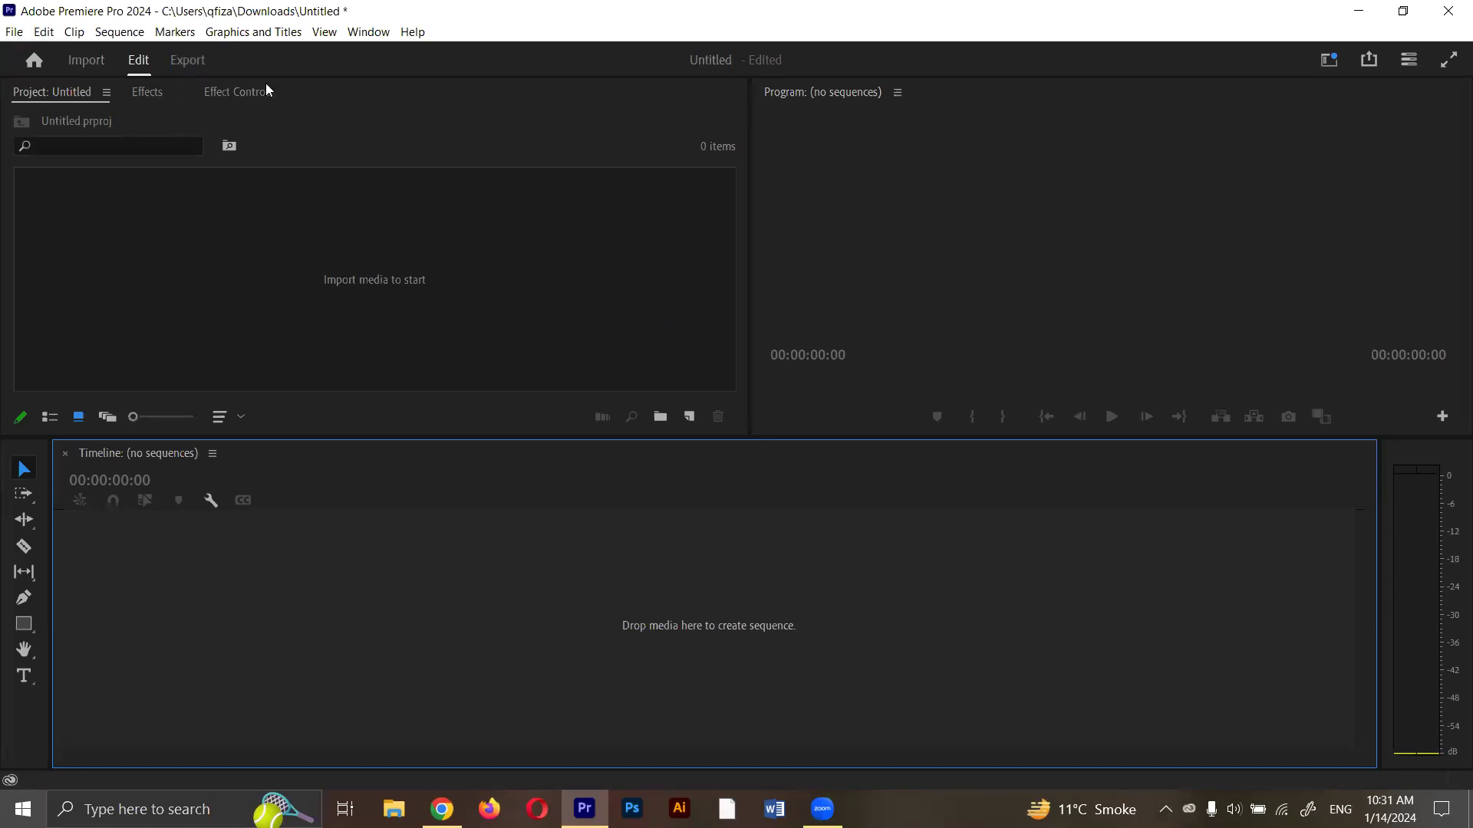
Try docking the Effects panel with the timeline and Effect Controls with the program monitor, and return both to the project panel group.
{"action": "left_click", "coordinate": [147, 92]}
{"action": "left_click_drag", "start_coordinate": [238, 448], "coordinate": [238, 449]}
{"action": "left_click_drag", "start_coordinate": [170, 95], "coordinate": [802, 378]}
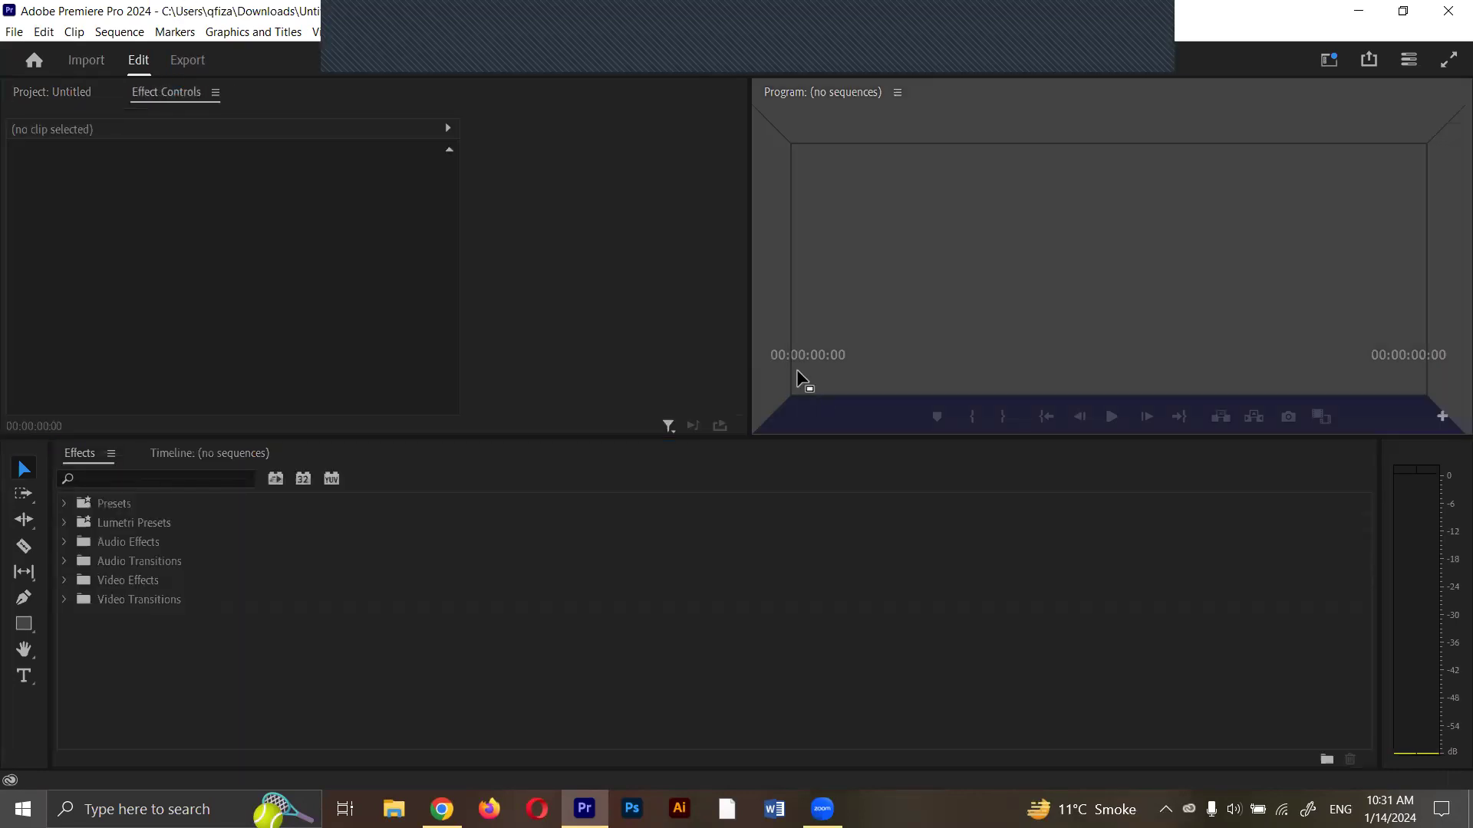
{"action": "left_click_drag", "start_coordinate": [863, 423], "coordinate": [862, 423]}
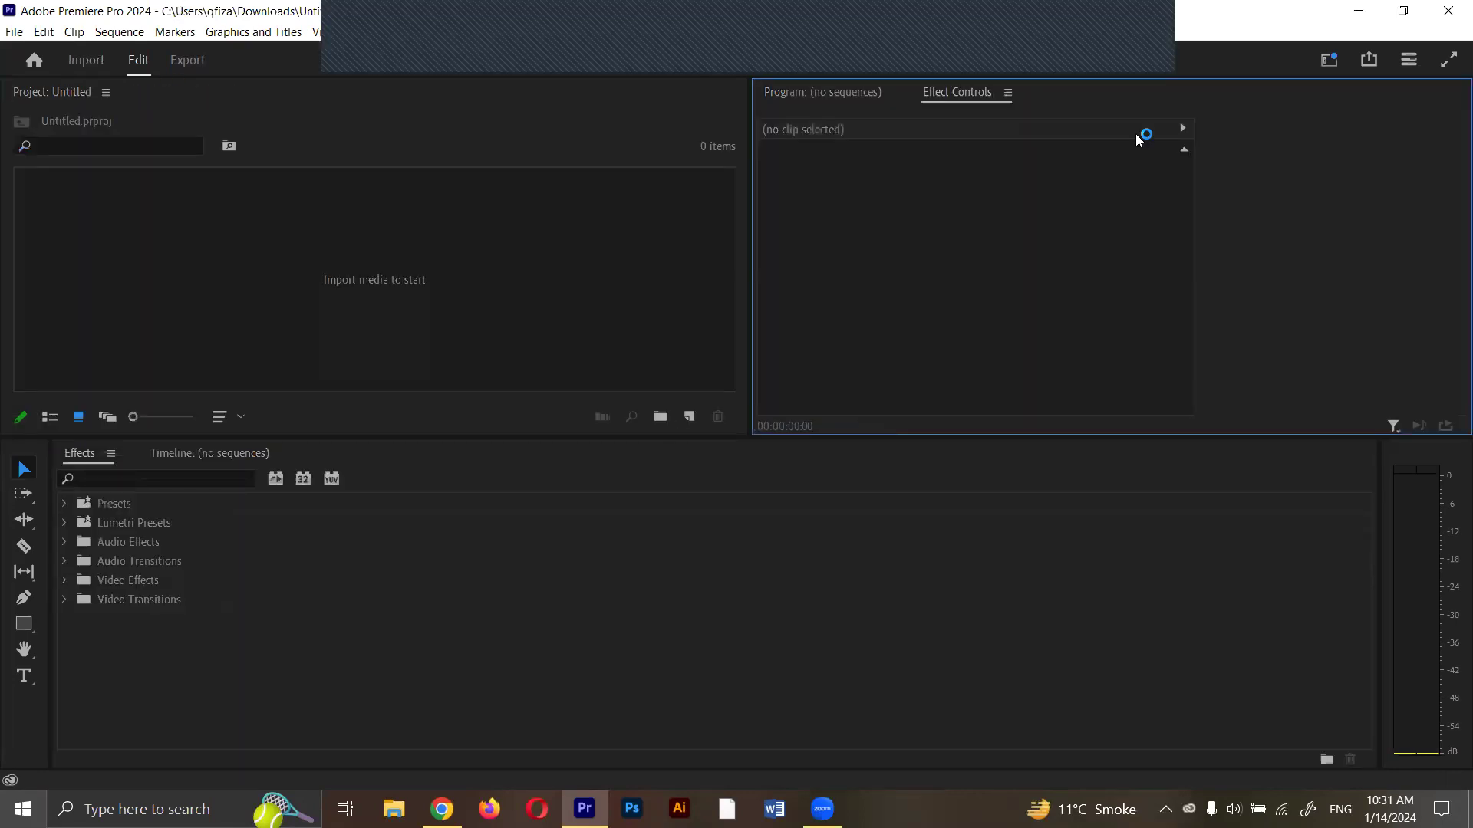
{"action": "left_click_drag", "start_coordinate": [957, 93], "coordinate": [184, 441]}
{"action": "left_click_drag", "start_coordinate": [69, 94], "coordinate": [230, 100]}
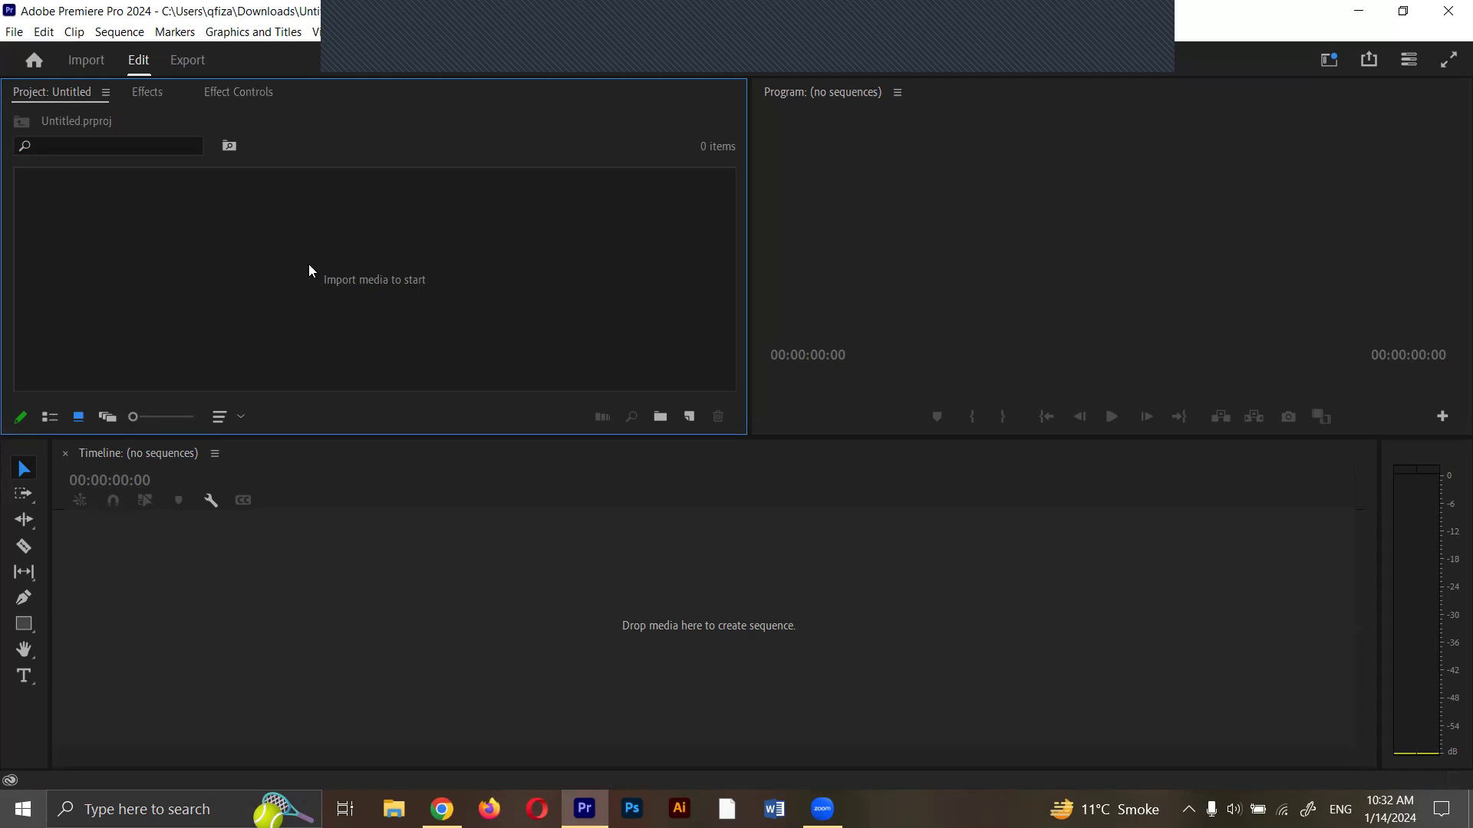
Import WhatsApp Audio 2023-11-16 at 12.40.18 PM from the Artificial Intelligence AD folder inside ASHWIZ > Work Load on drive D.
{"action": "double_click", "coordinate": [428, 298]}
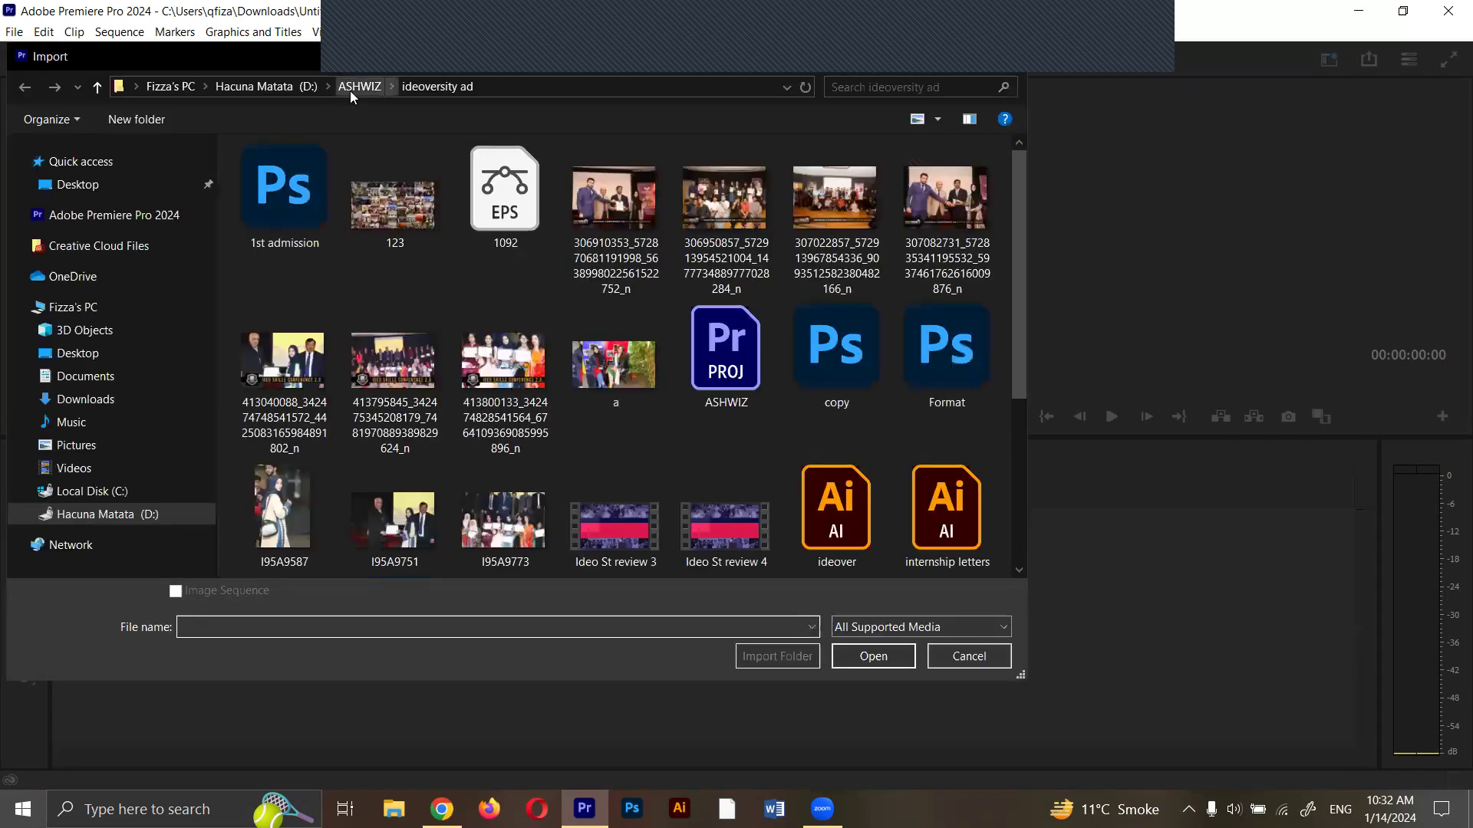
{"action": "key", "text": "alt+Up"}
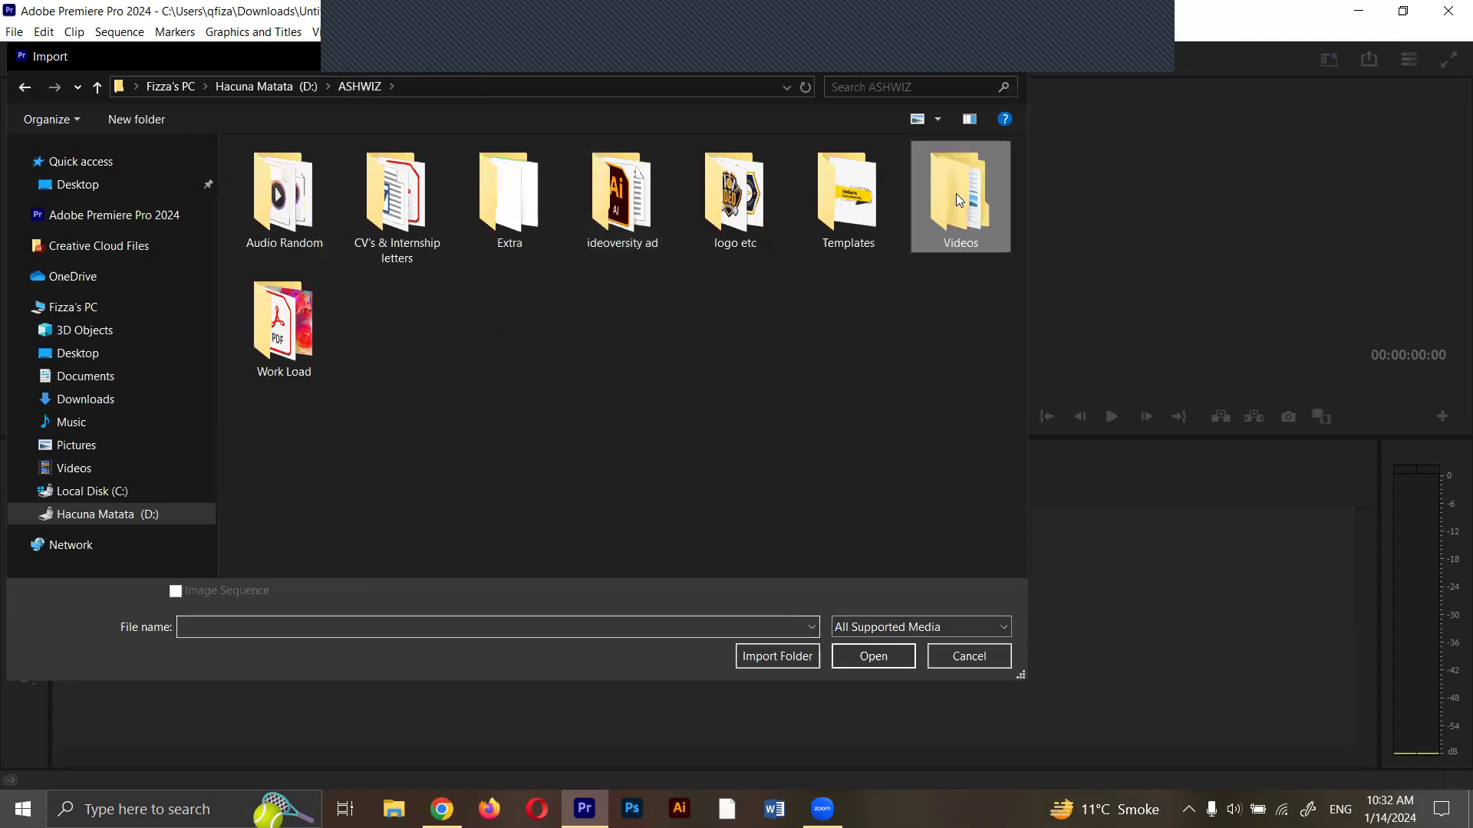
{"action": "left_click", "coordinate": [364, 84]}
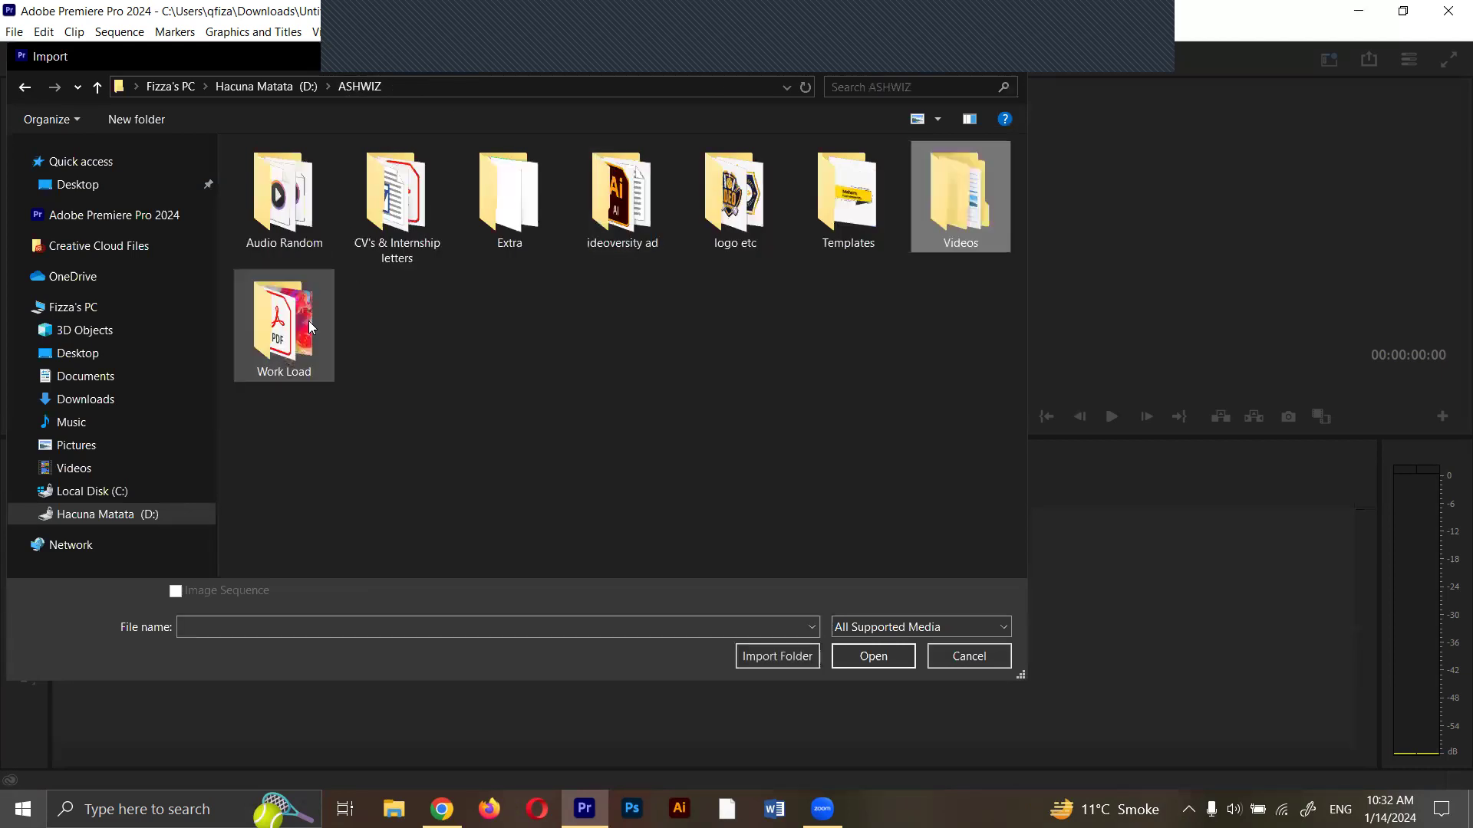
{"action": "double_click", "coordinate": [330, 357]}
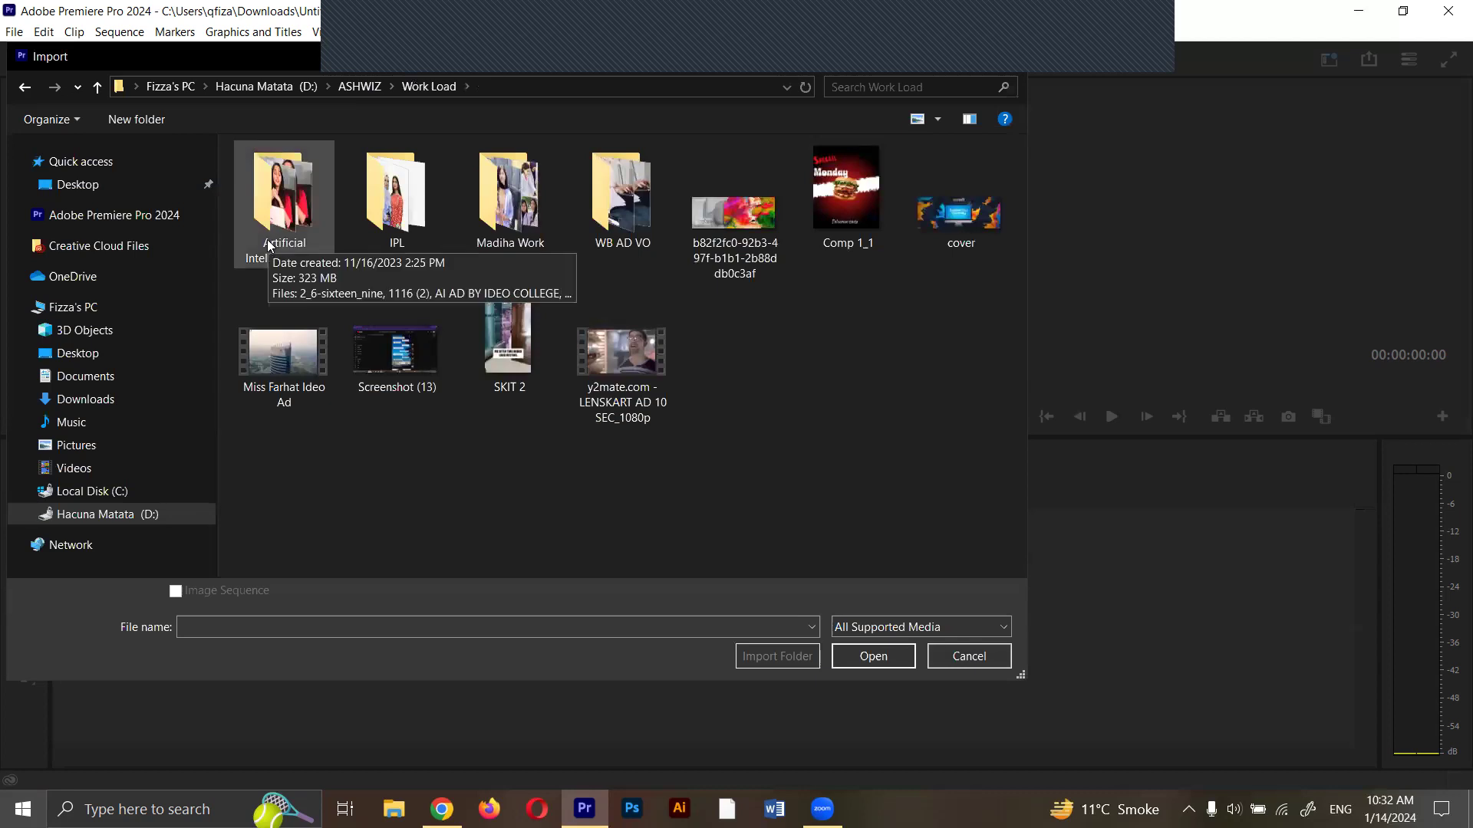
{"action": "double_click", "coordinate": [269, 245]}
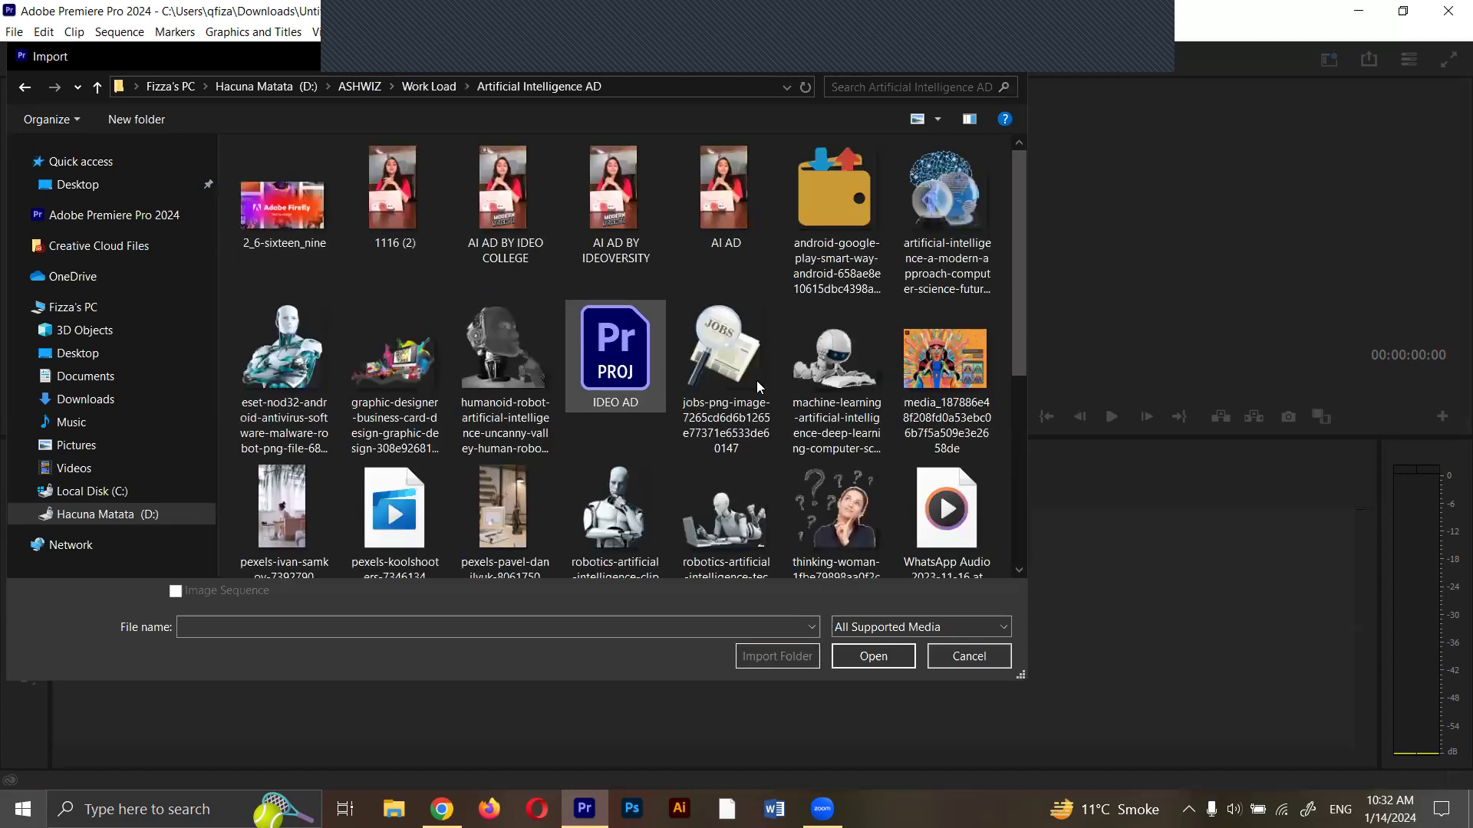
{"action": "scroll", "coordinate": [778, 406], "scroll_direction": "down", "scroll_amount": 2}
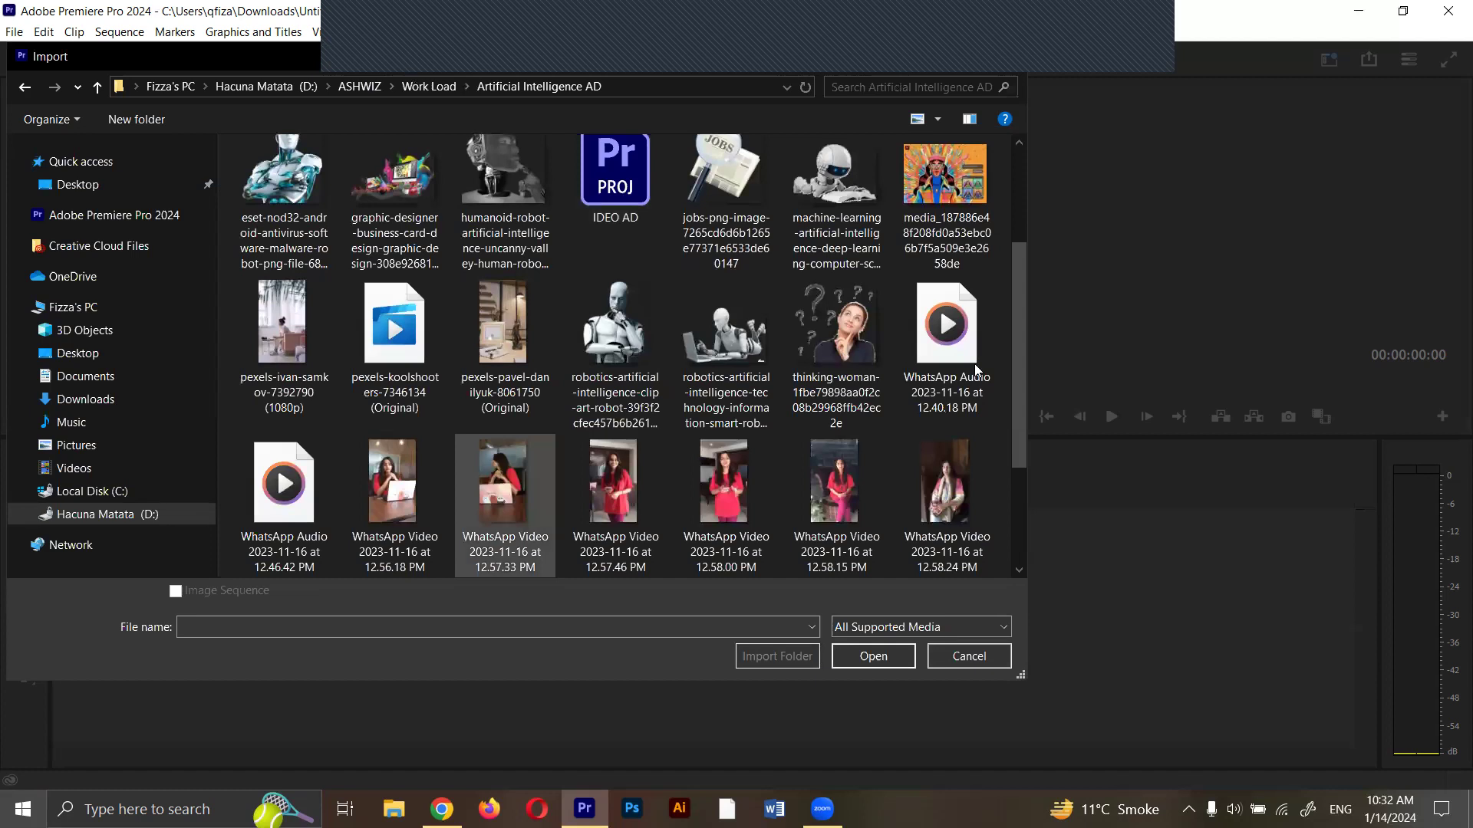
{"action": "left_click", "coordinate": [879, 654]}
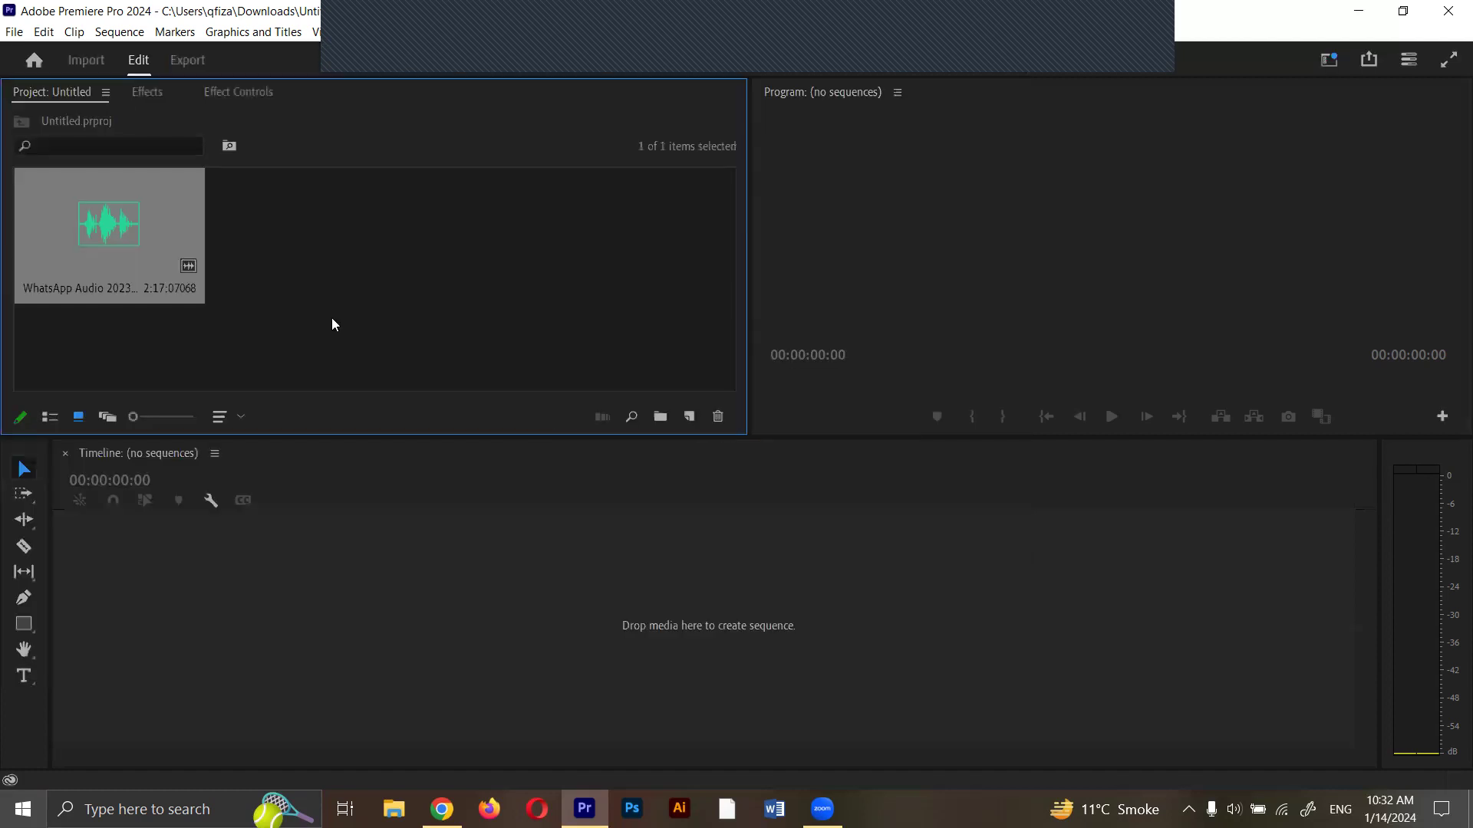
{"action": "left_click", "coordinate": [332, 320]}
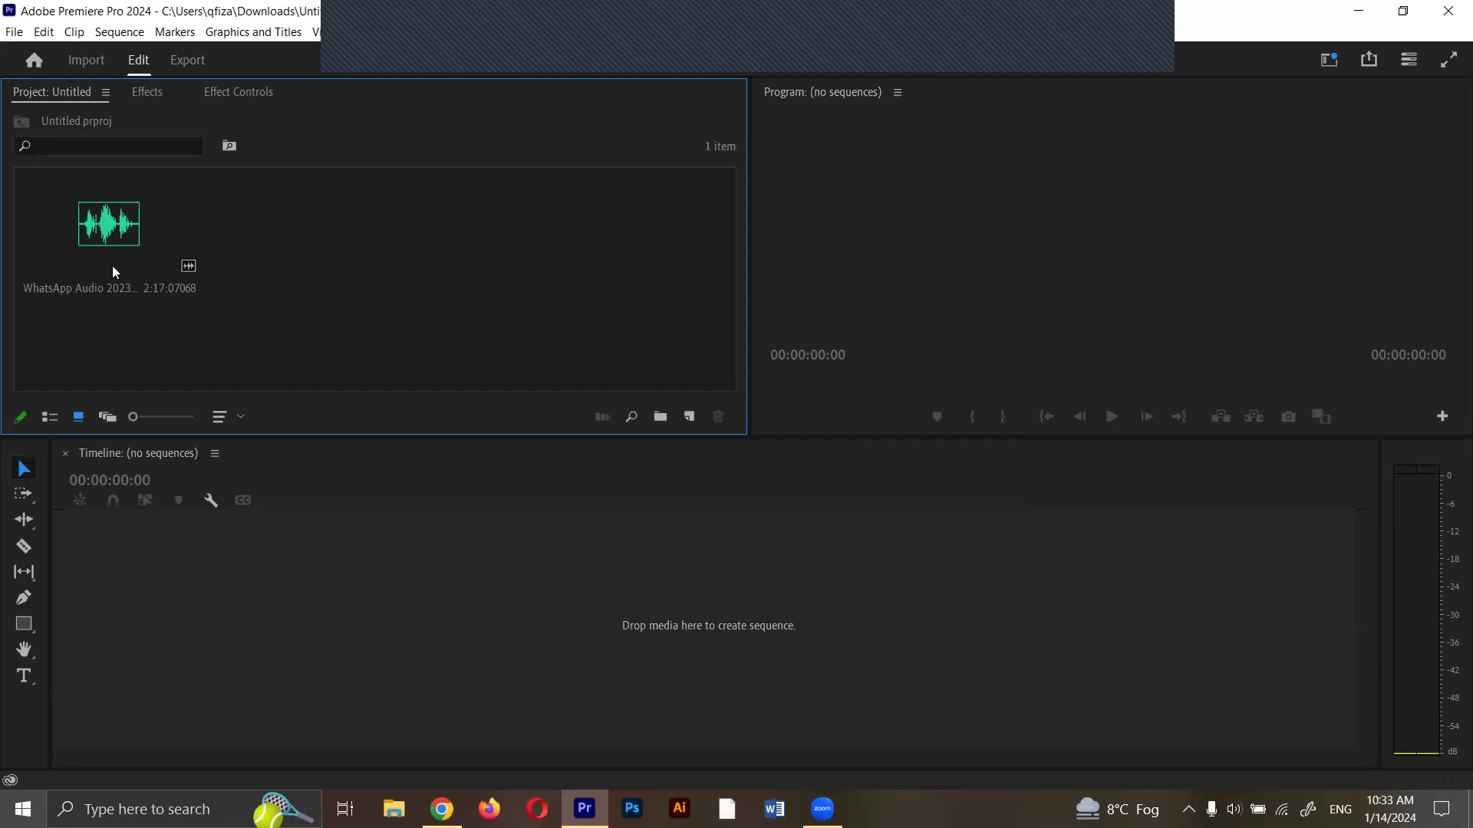
Create a sequence from the imported WhatsApp audio and raise the clip's gain by 5 dB.
{"action": "left_click_drag", "start_coordinate": [92, 249], "coordinate": [543, 703]}
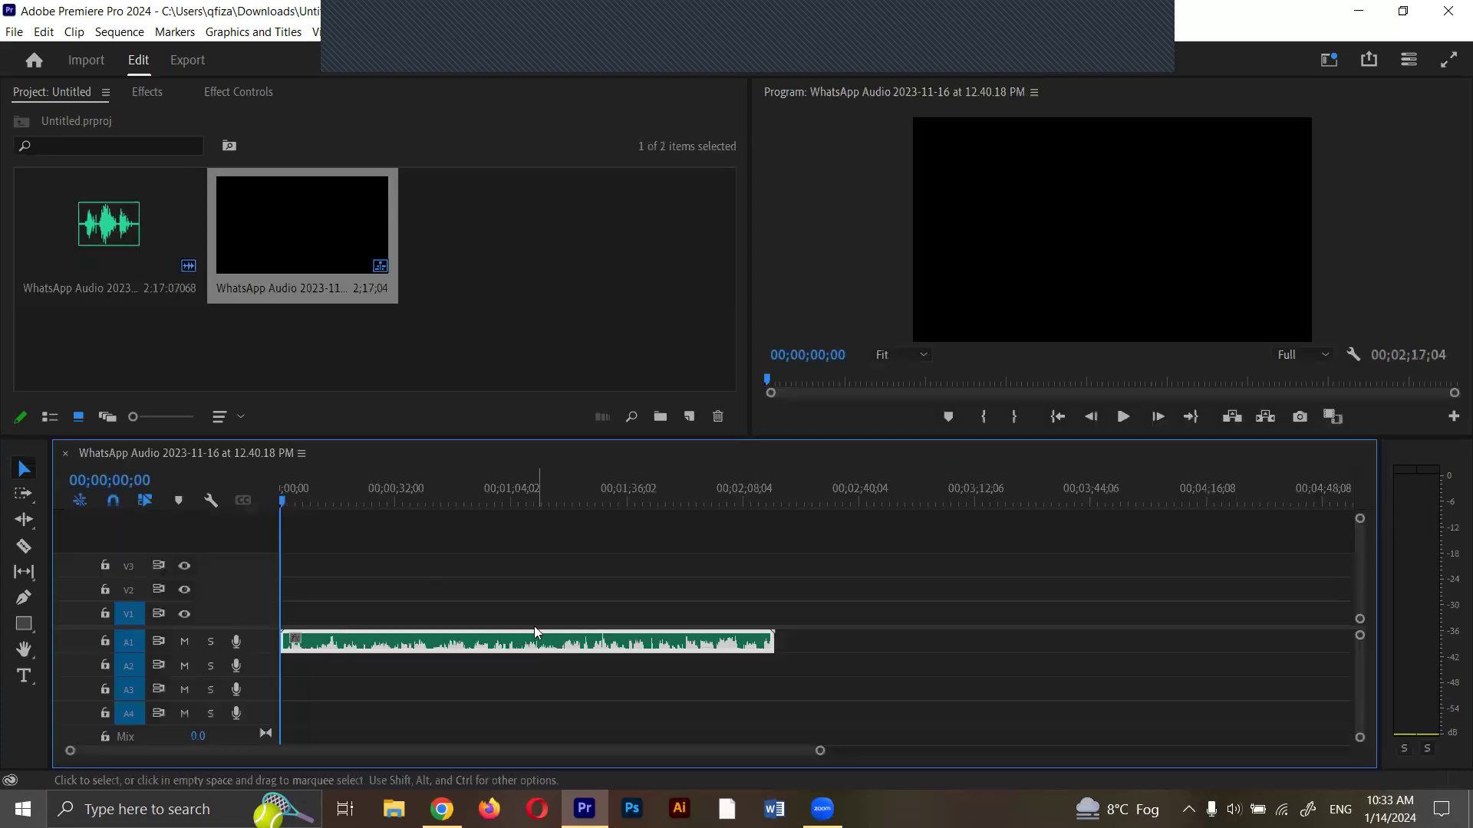
{"action": "key", "text": "g"}
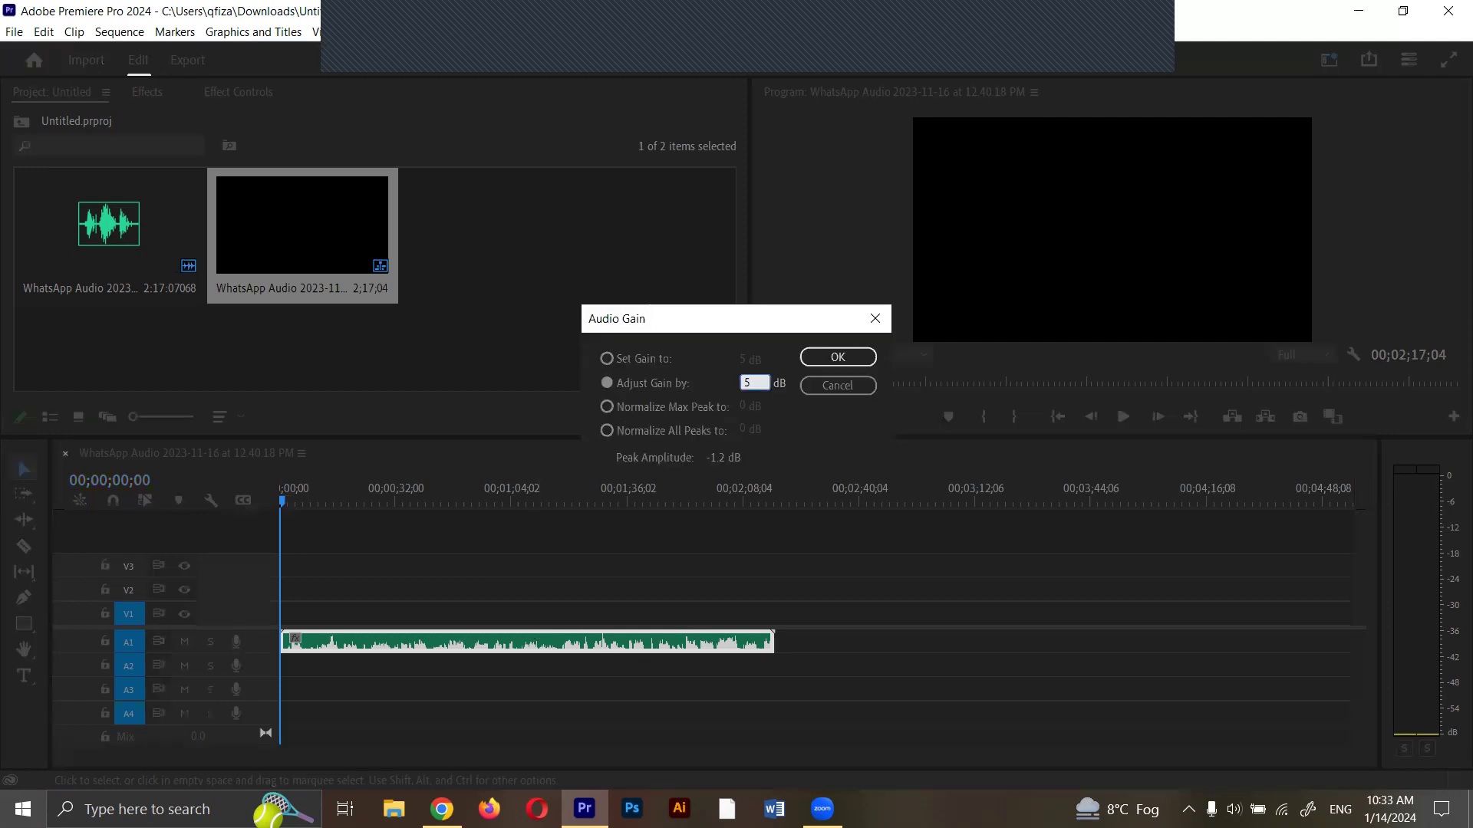
{"action": "key", "text": "Return"}
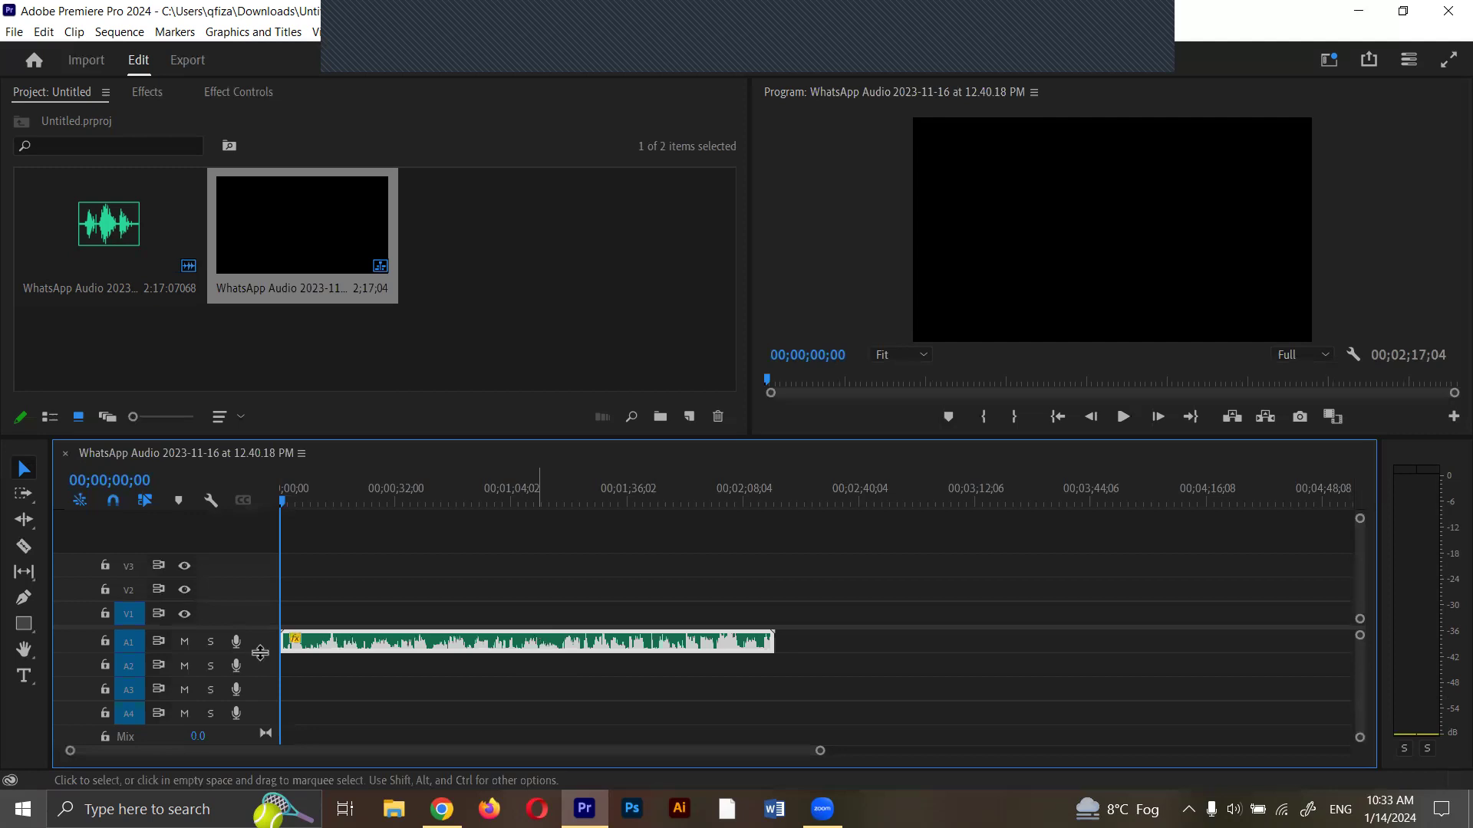
Trim about 9.5 seconds off the start of the A1 audio clip, closing the gap, and preview the playback.
{"action": "left_click_drag", "start_coordinate": [276, 684], "coordinate": [324, 659]}
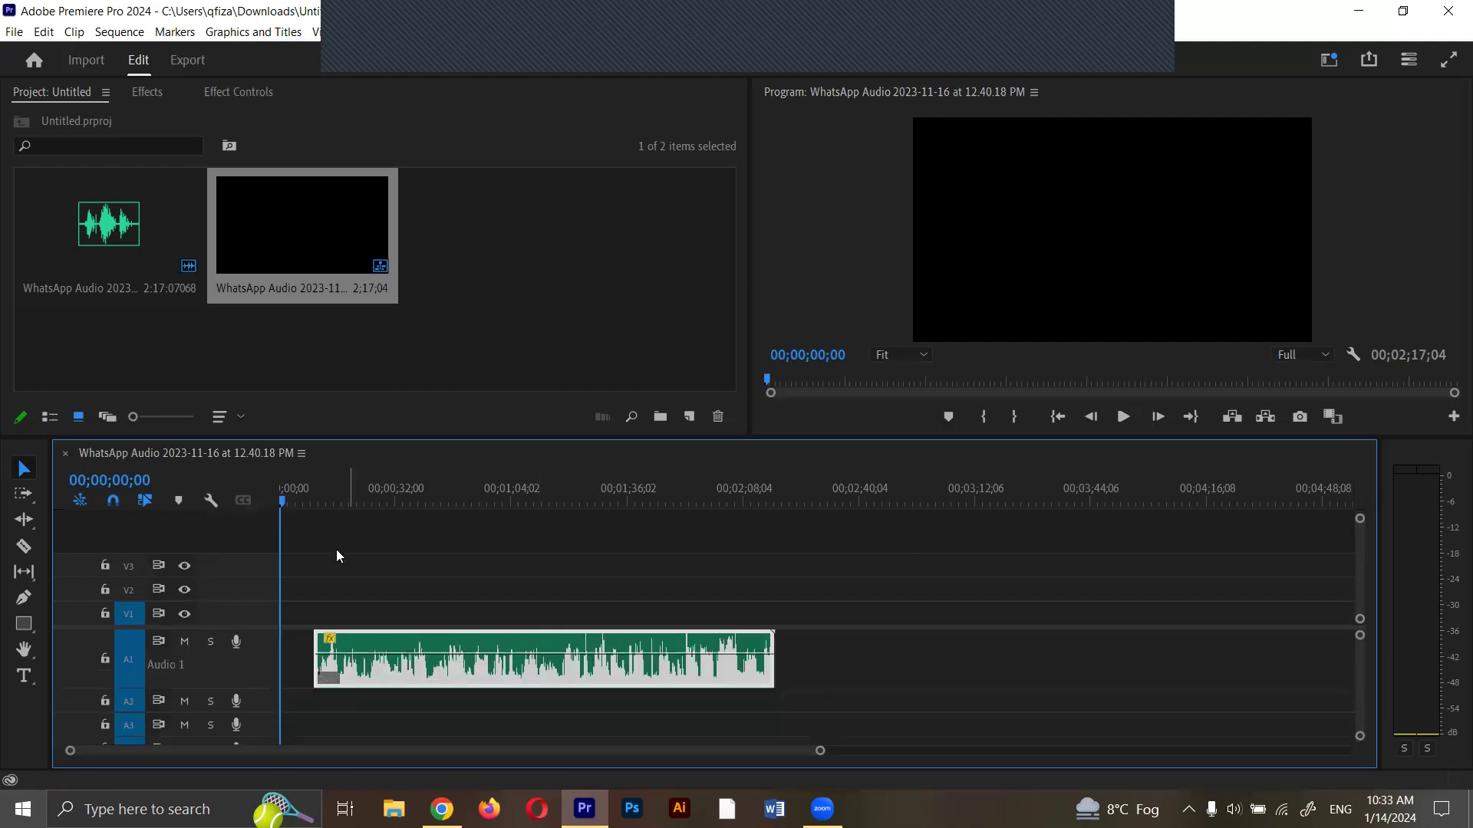
{"action": "left_click", "coordinate": [1122, 419]}
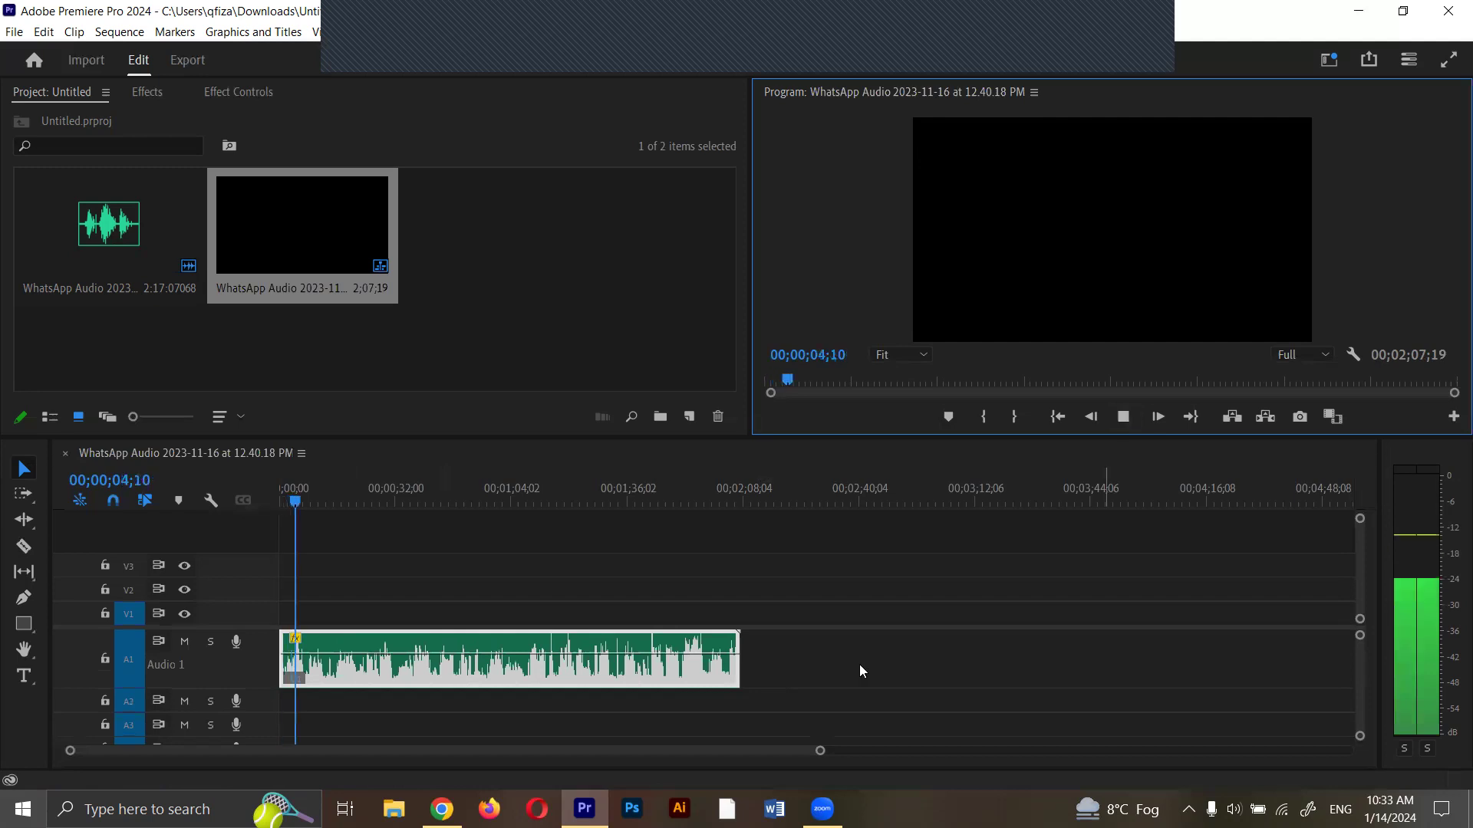
{"action": "left_click", "coordinate": [1122, 417]}
Set the system volume to 100 and deselect the audio clip in the timeline.
{"action": "left_click", "coordinate": [1233, 811]}
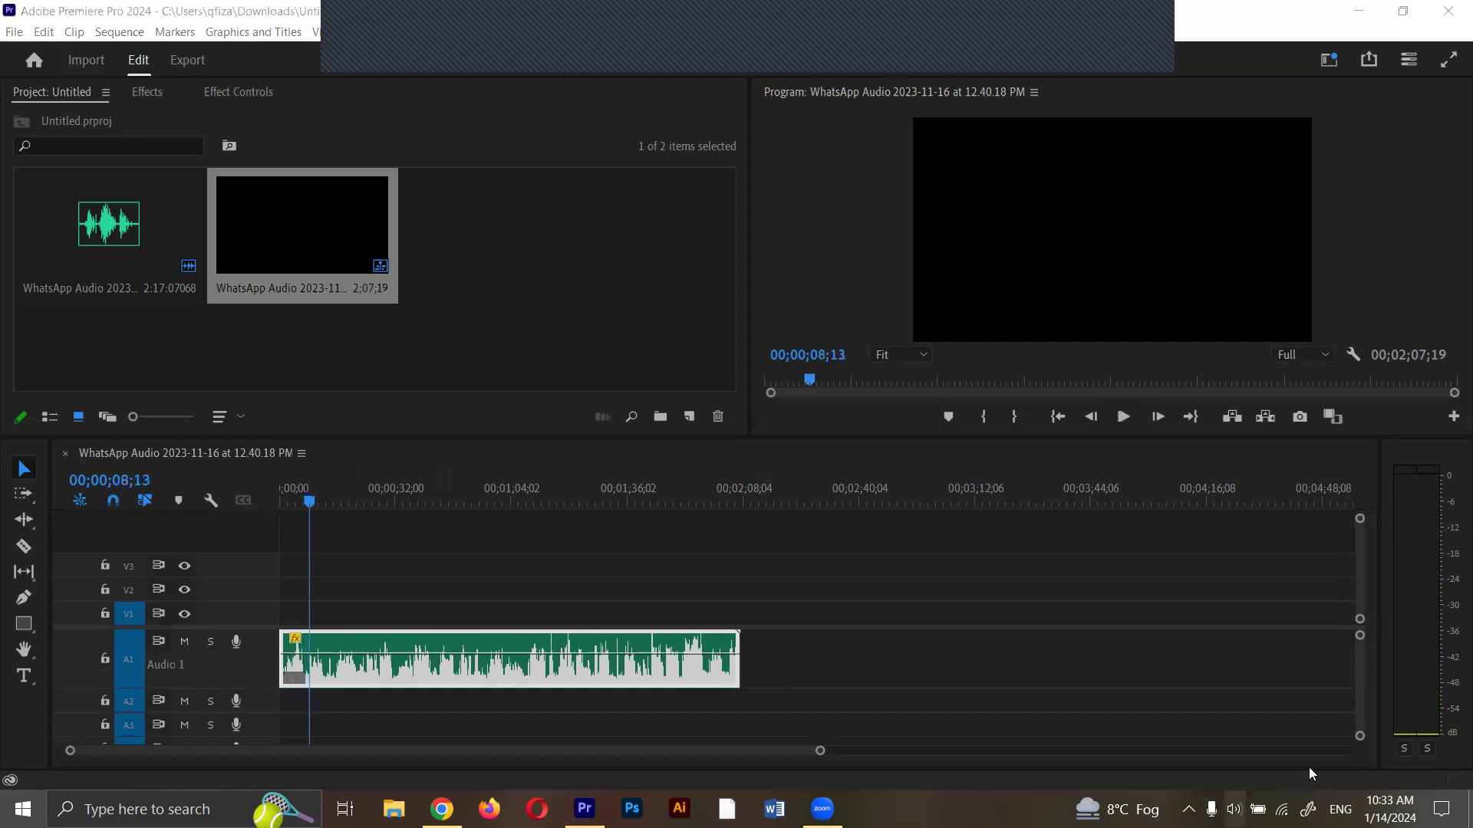
{"action": "left_click_drag", "start_coordinate": [1316, 747], "coordinate": [1407, 764]}
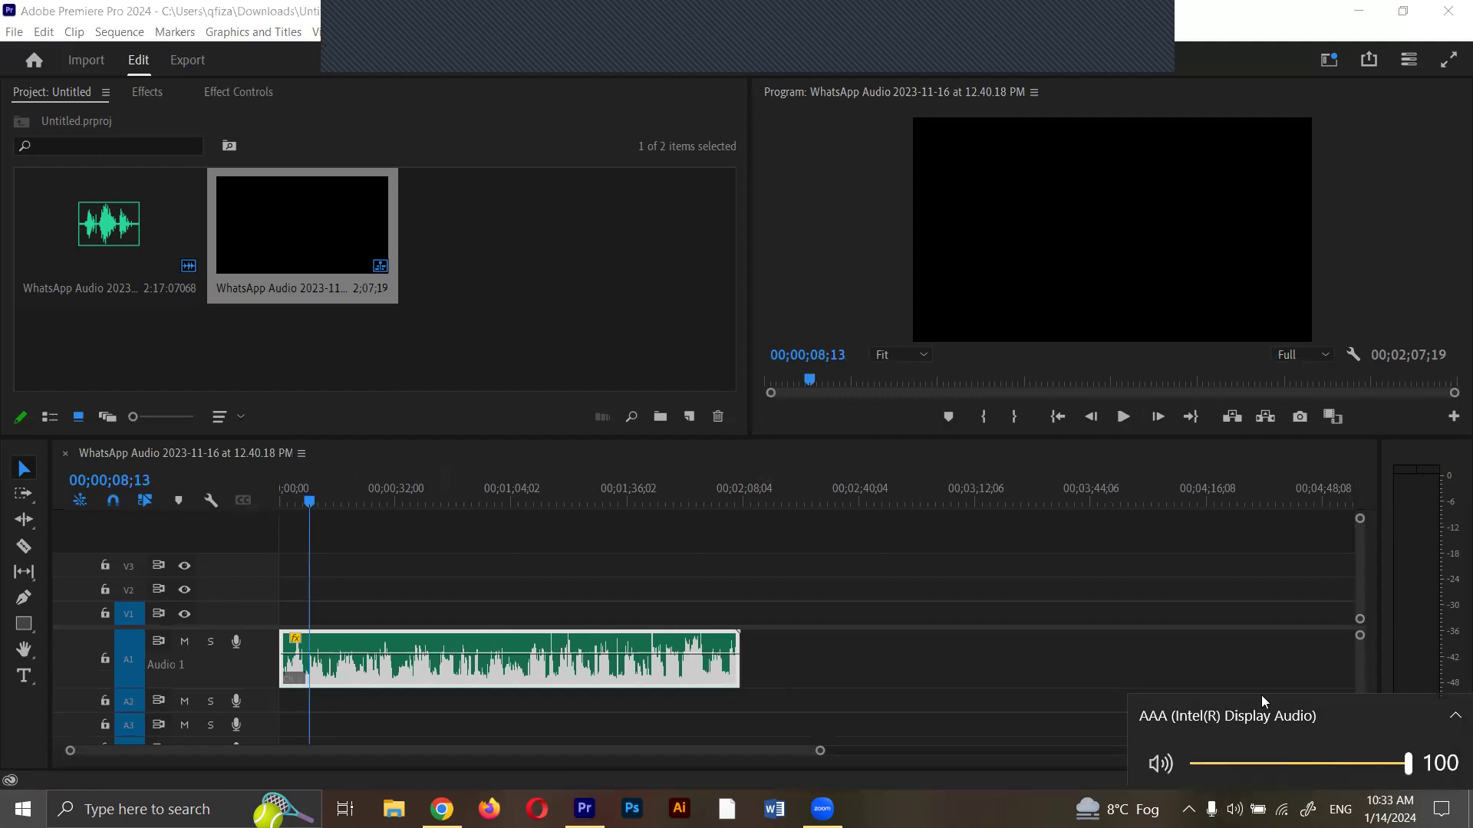
{"action": "left_click", "coordinate": [365, 587]}
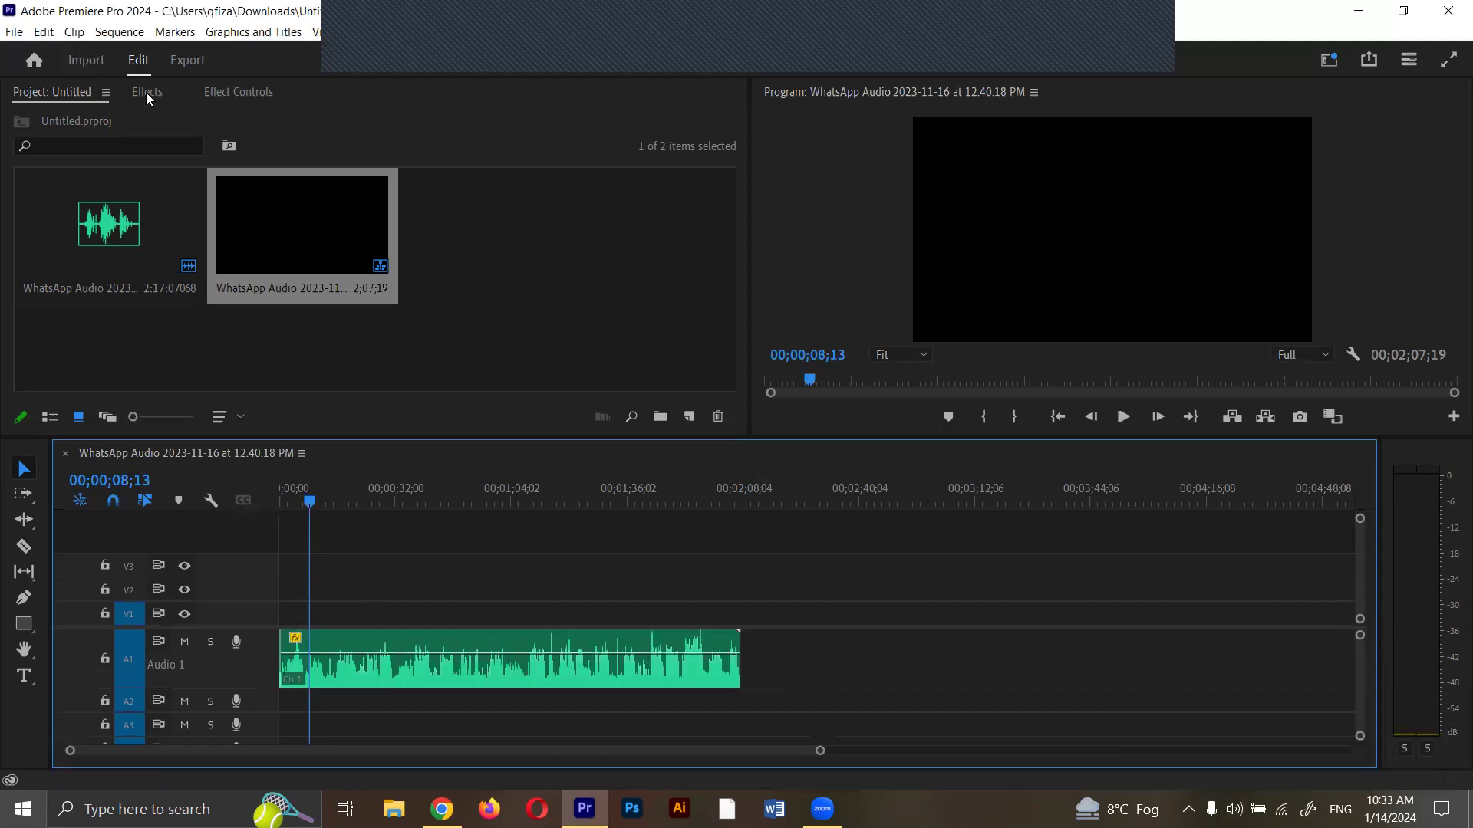
Search the effects library for "noise" and clear the search.
{"action": "left_click", "coordinate": [144, 92]}
{"action": "left_click", "coordinate": [139, 116]}
{"action": "type", "text": "n"}
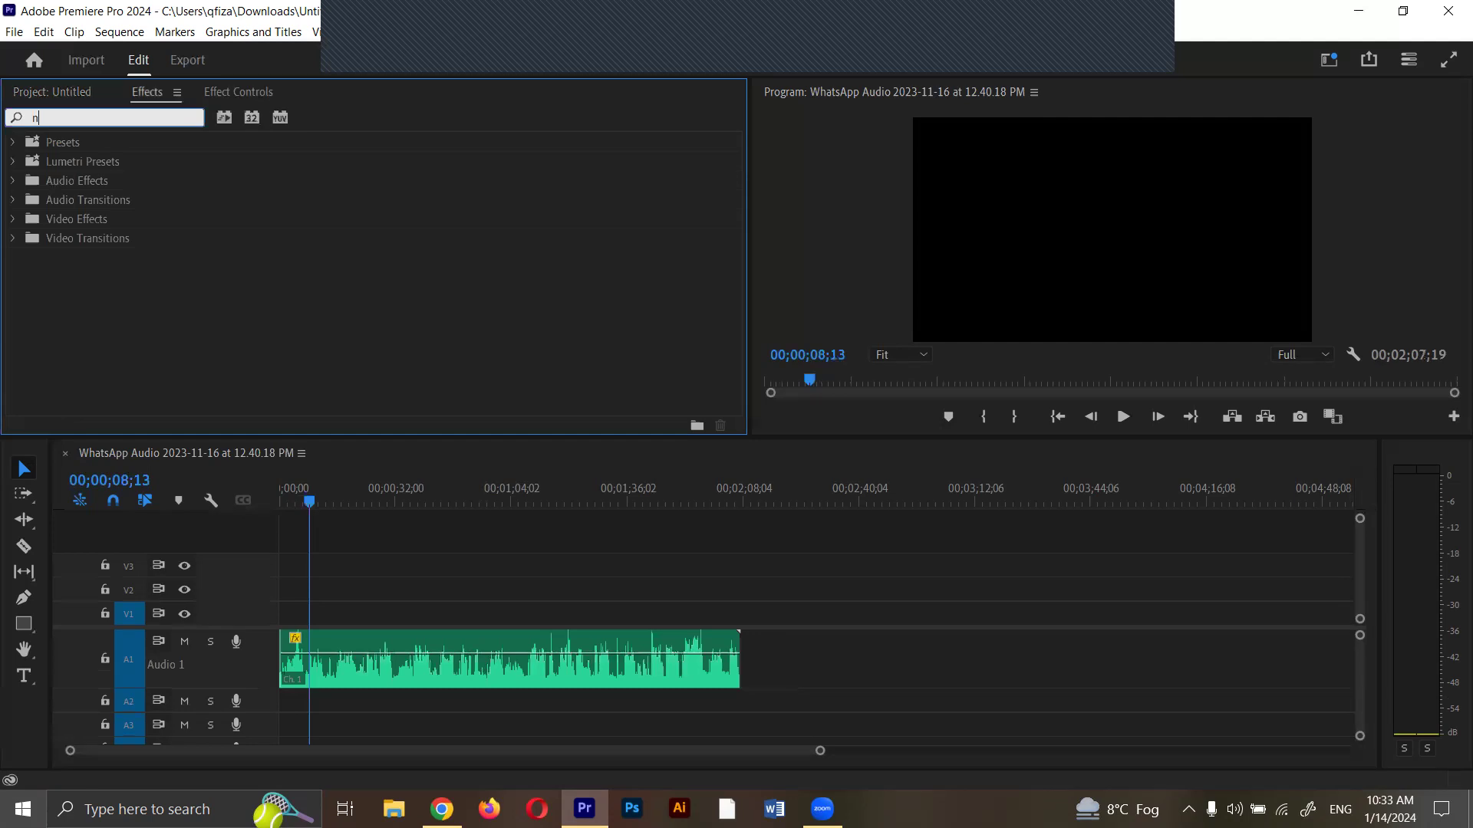
{"action": "type", "text": "oise"}
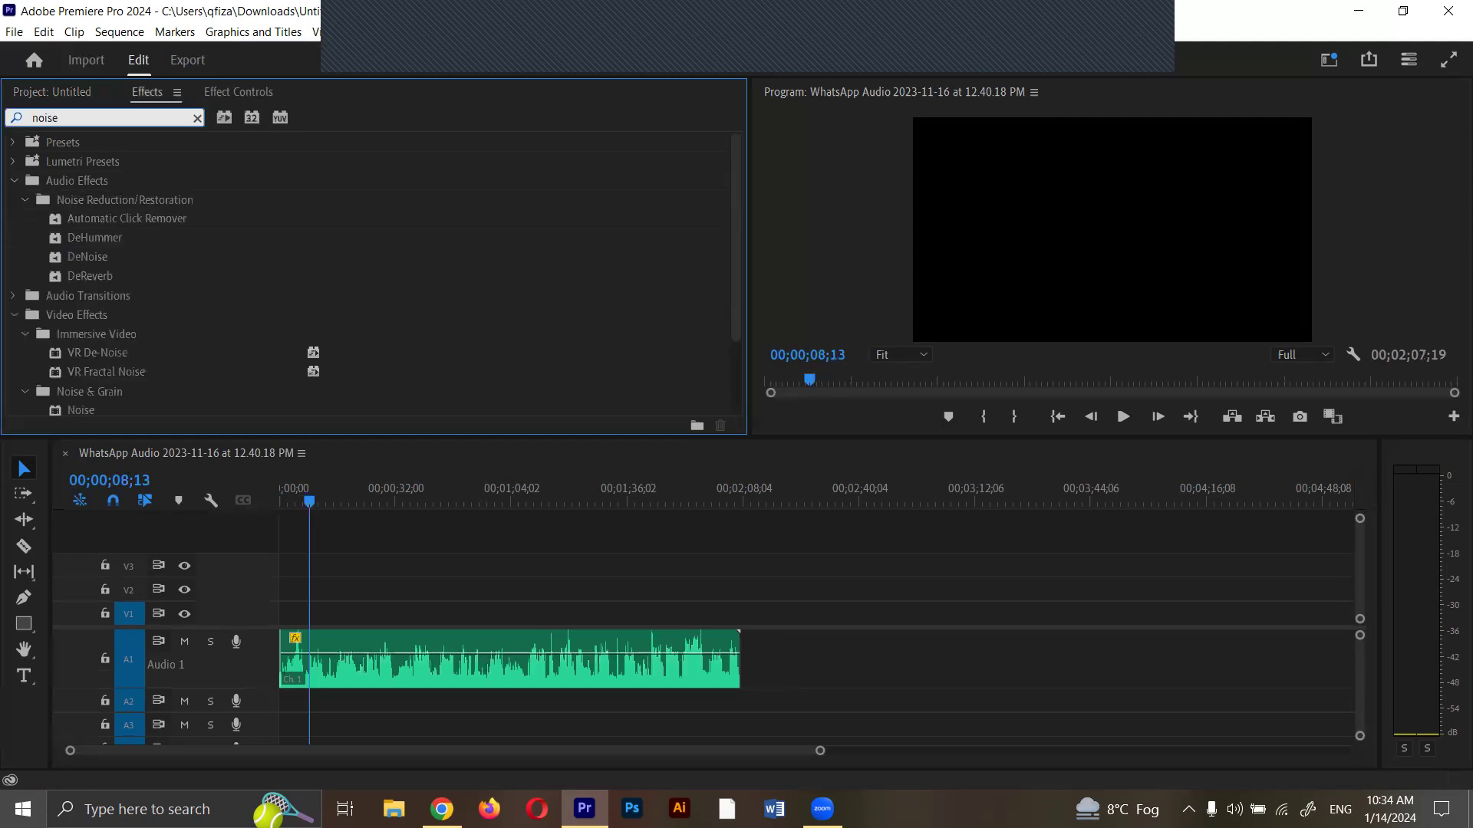
{"action": "left_click", "coordinate": [198, 119]}
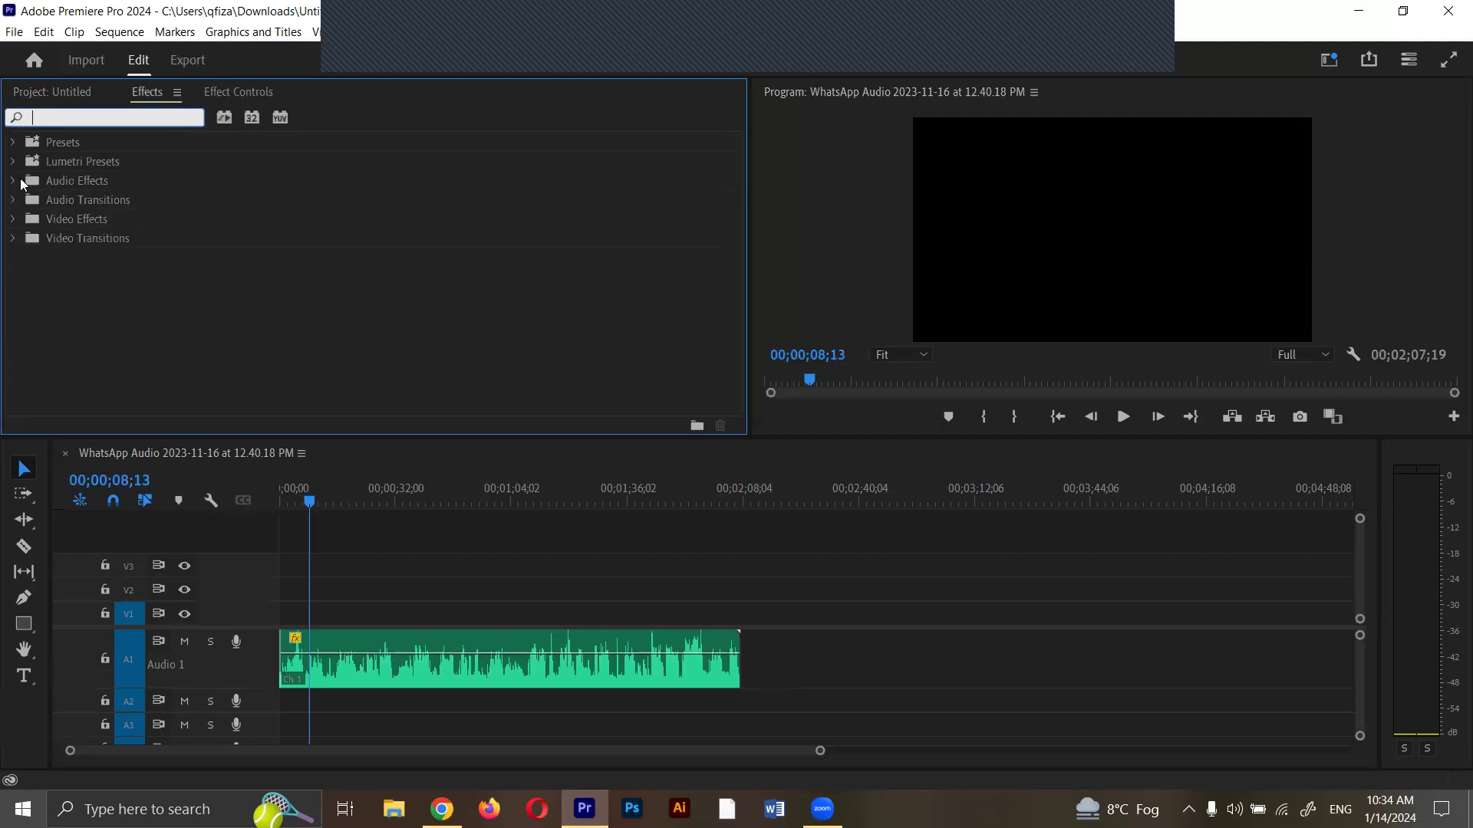
Apply the DeNoise effect from Noise Reduction/Restoration to the A1 audio clip and preview the playback.
{"action": "left_click", "coordinate": [15, 180]}
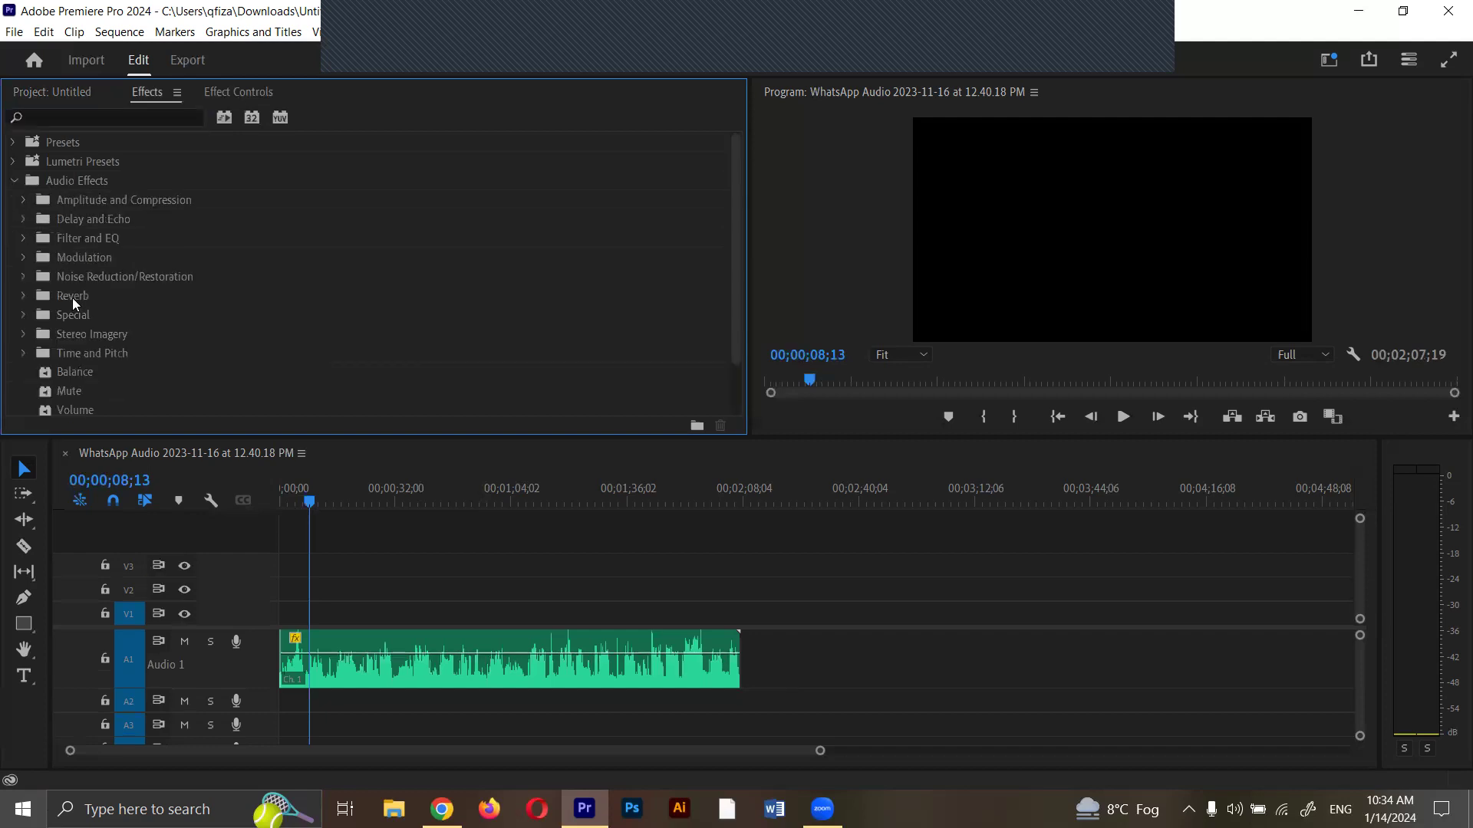
{"action": "left_click", "coordinate": [24, 278]}
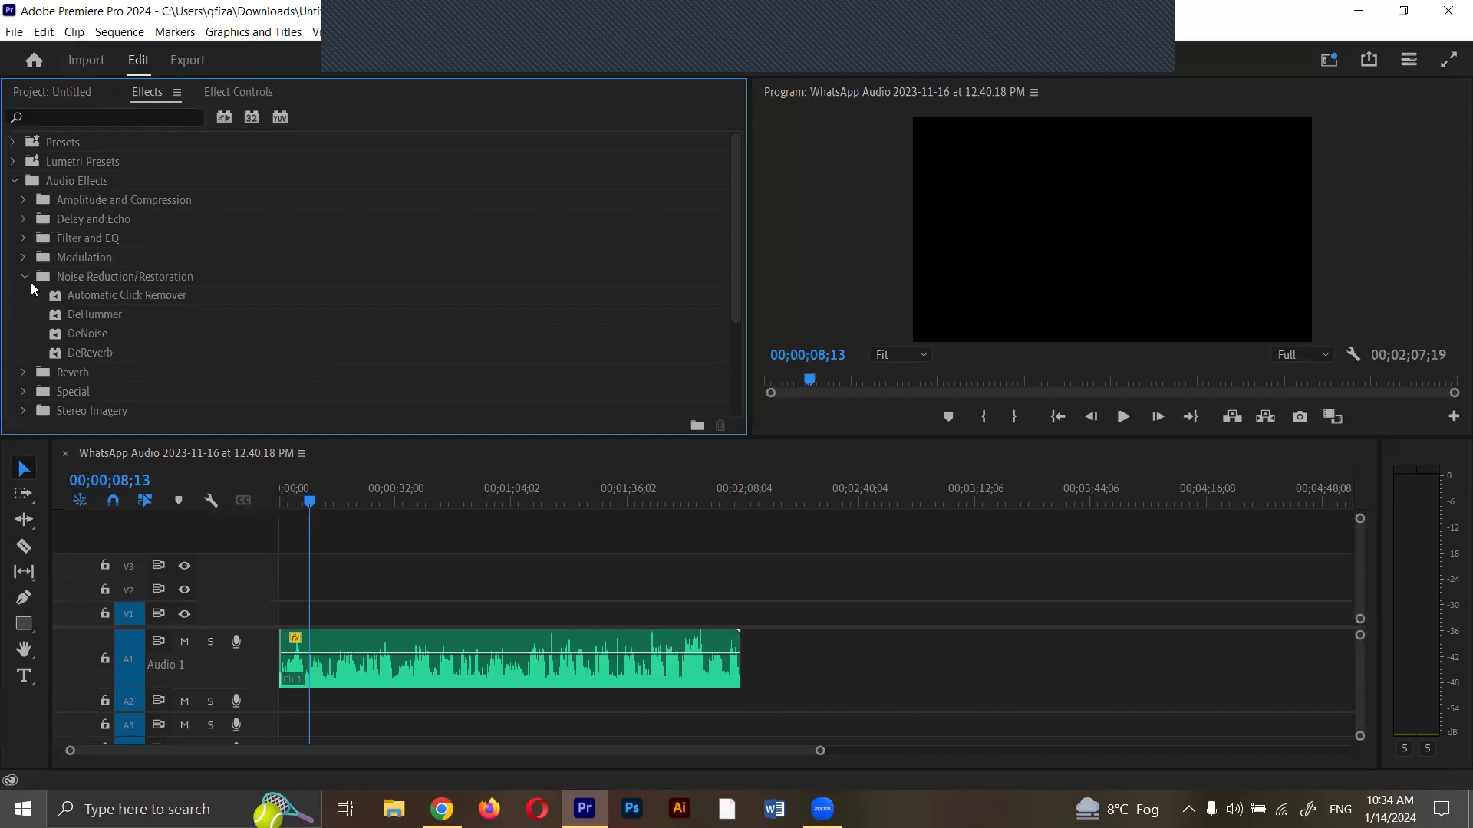
{"action": "left_click", "coordinate": [97, 337]}
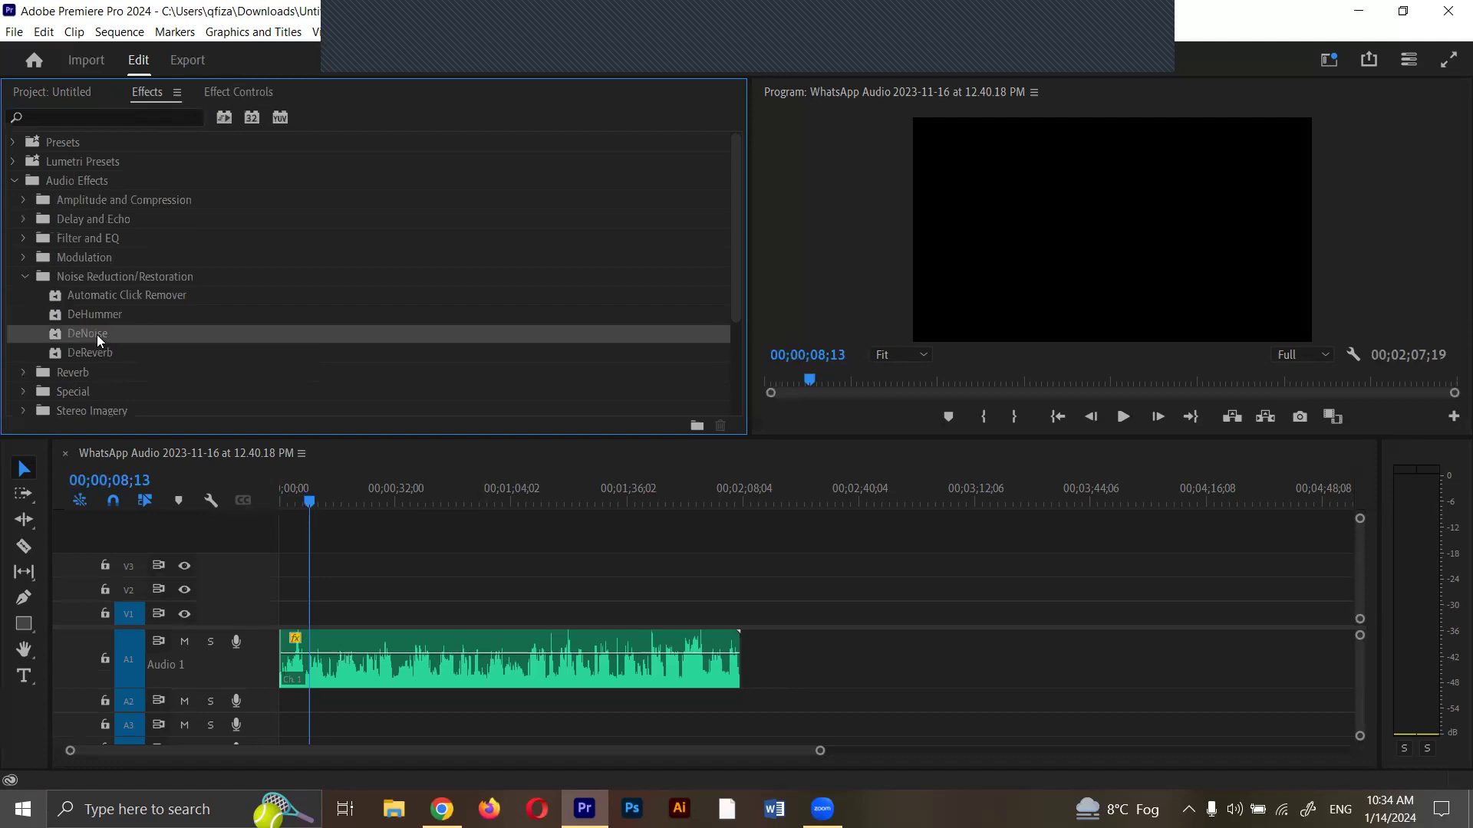
{"action": "left_click_drag", "start_coordinate": [105, 340], "coordinate": [395, 646]}
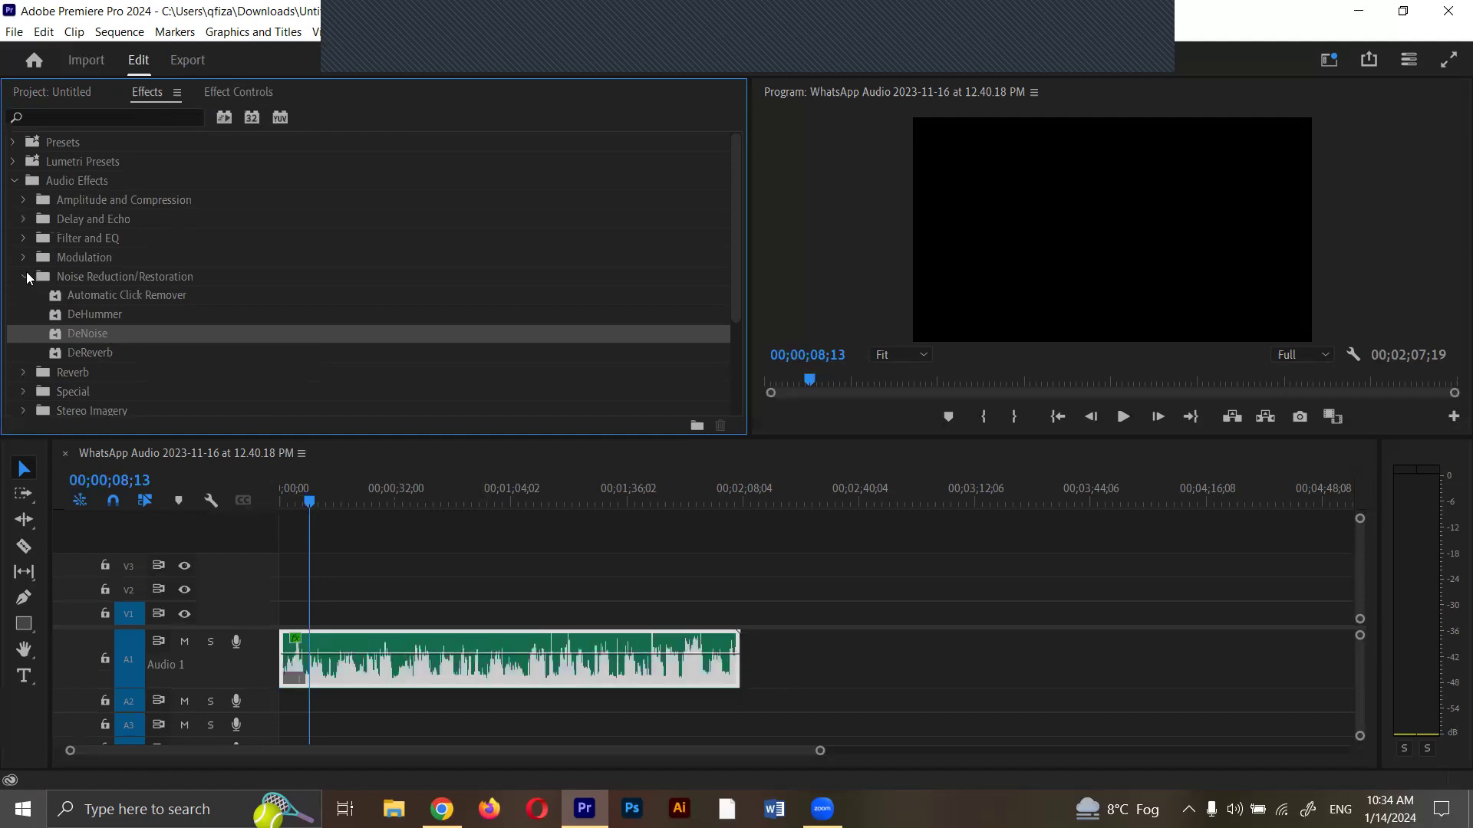
{"action": "left_click", "coordinate": [24, 276]}
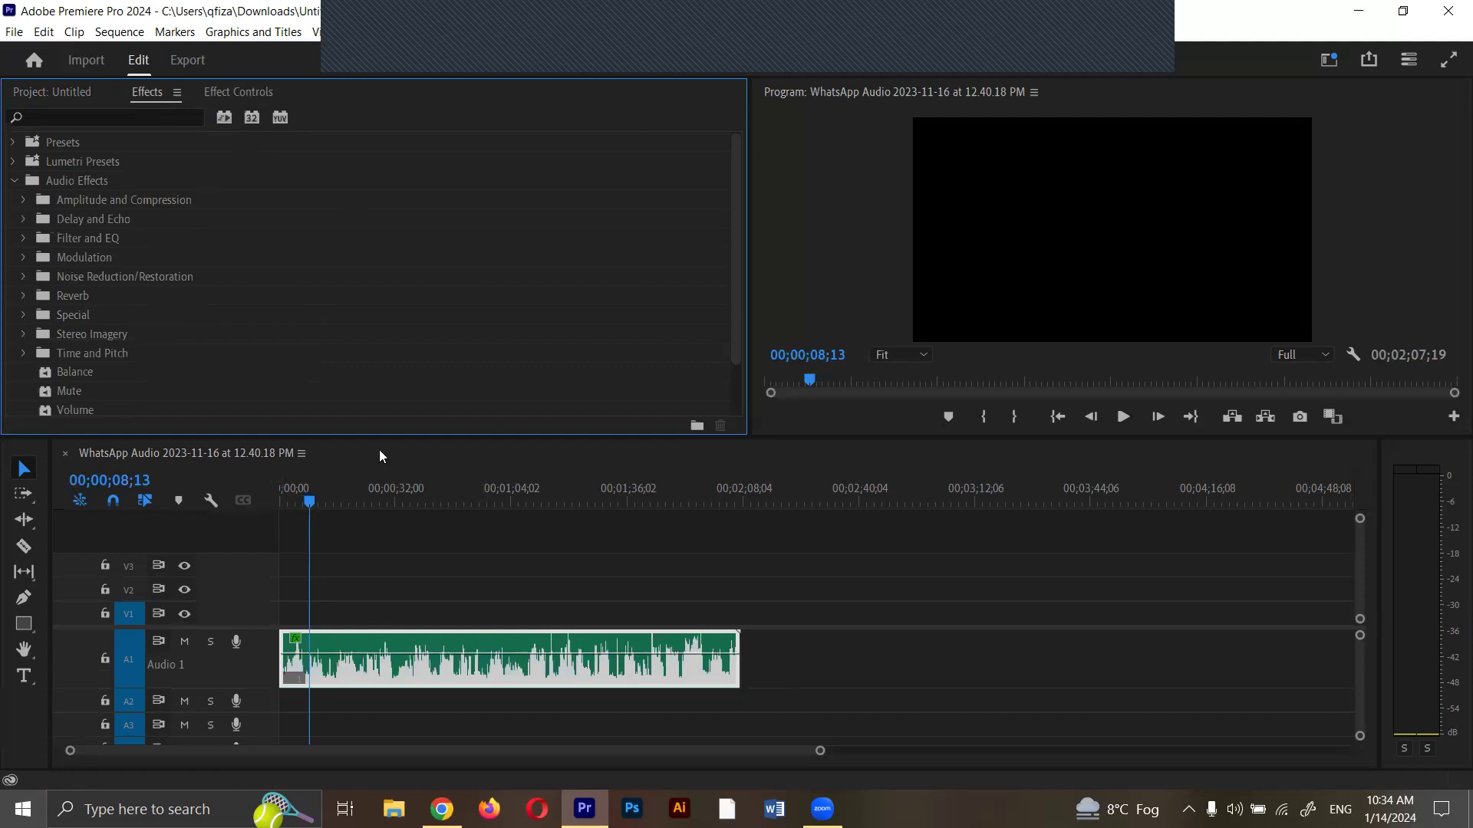
{"action": "key", "text": "space"}
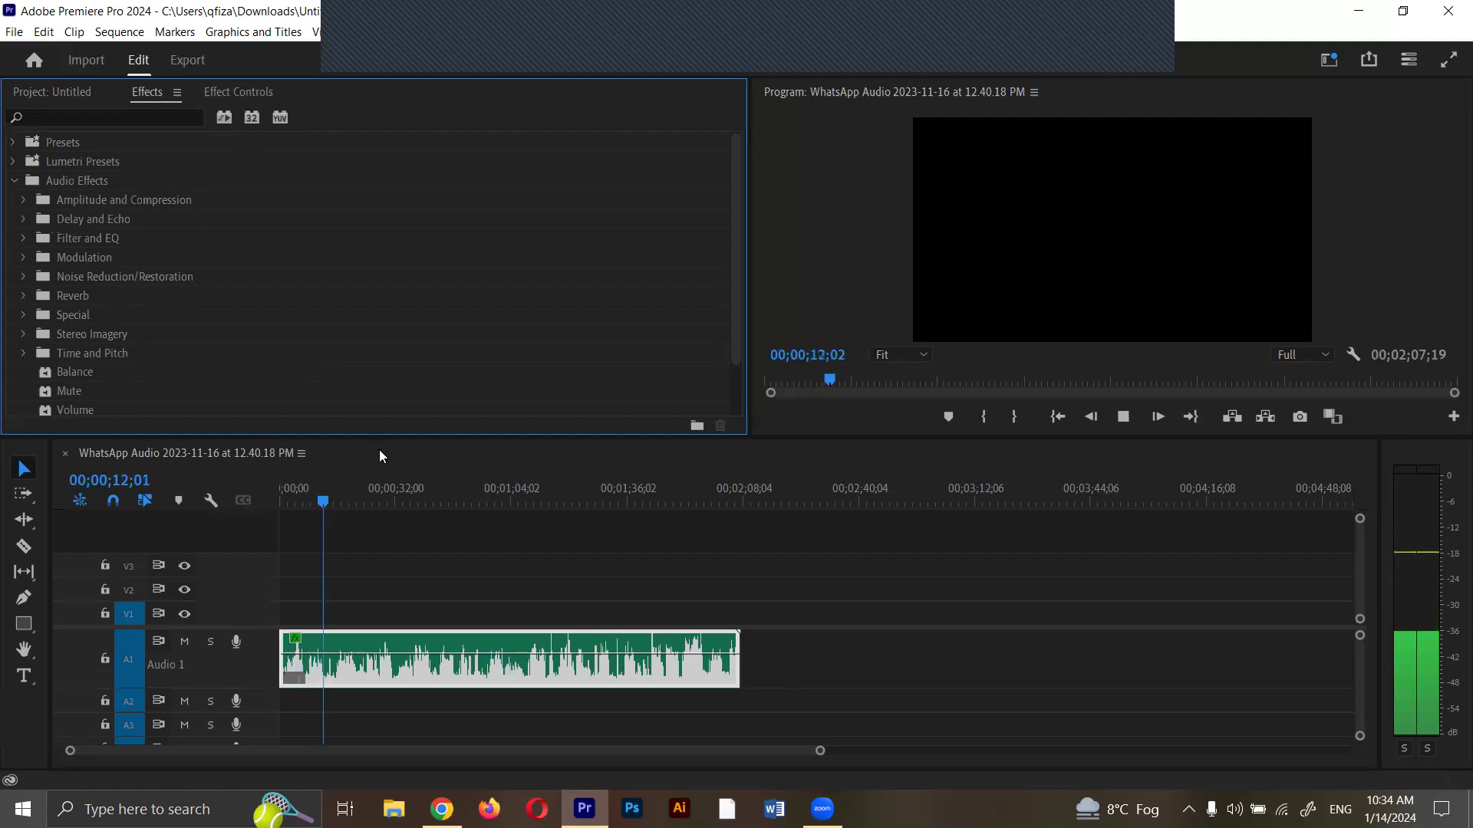
{"action": "key", "text": "space"}
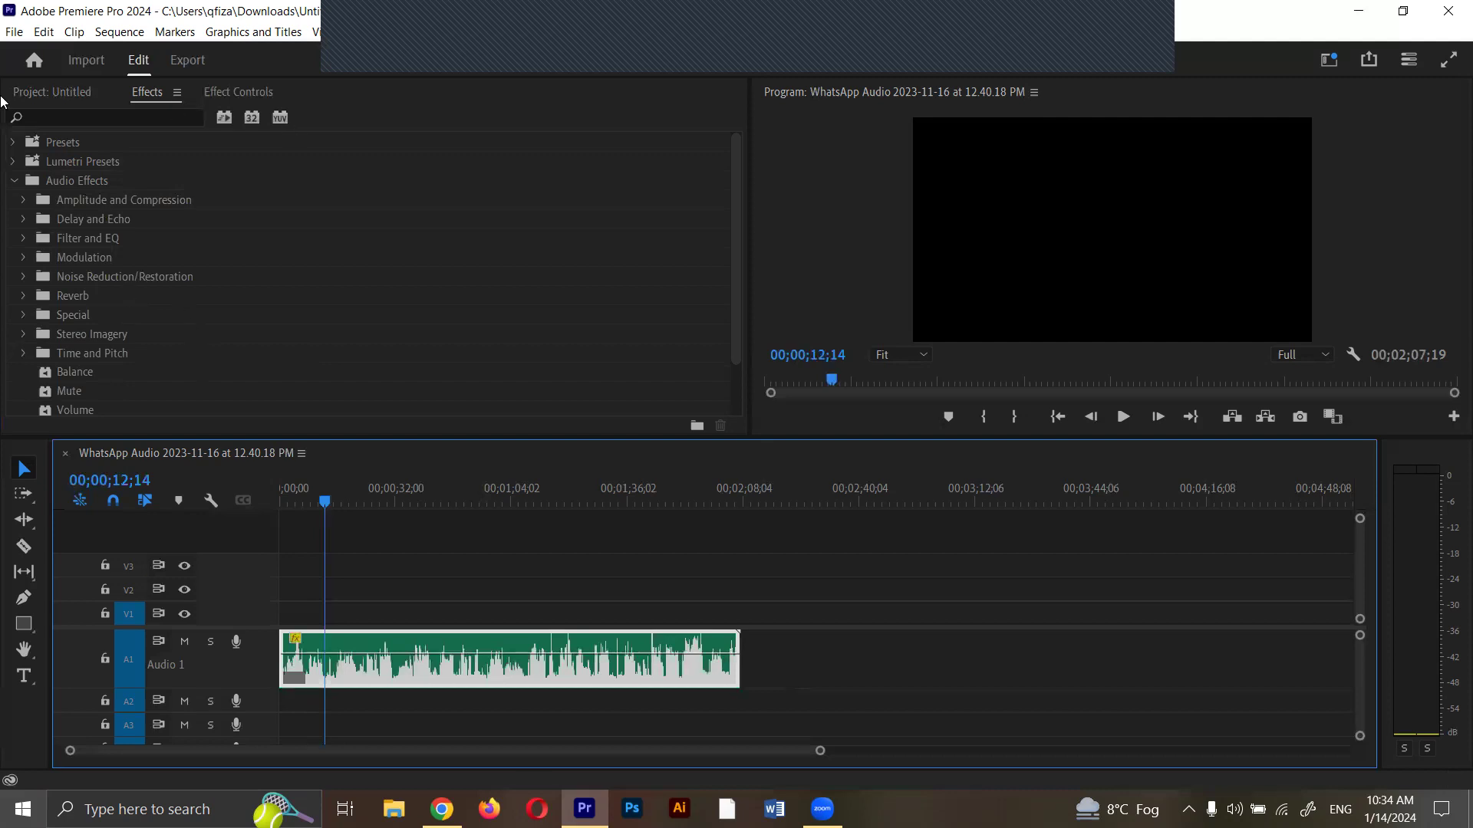
Apply DeNoise to the A1 audio clip again and check the list of effects attached to the clip.
{"action": "left_click", "coordinate": [25, 276]}
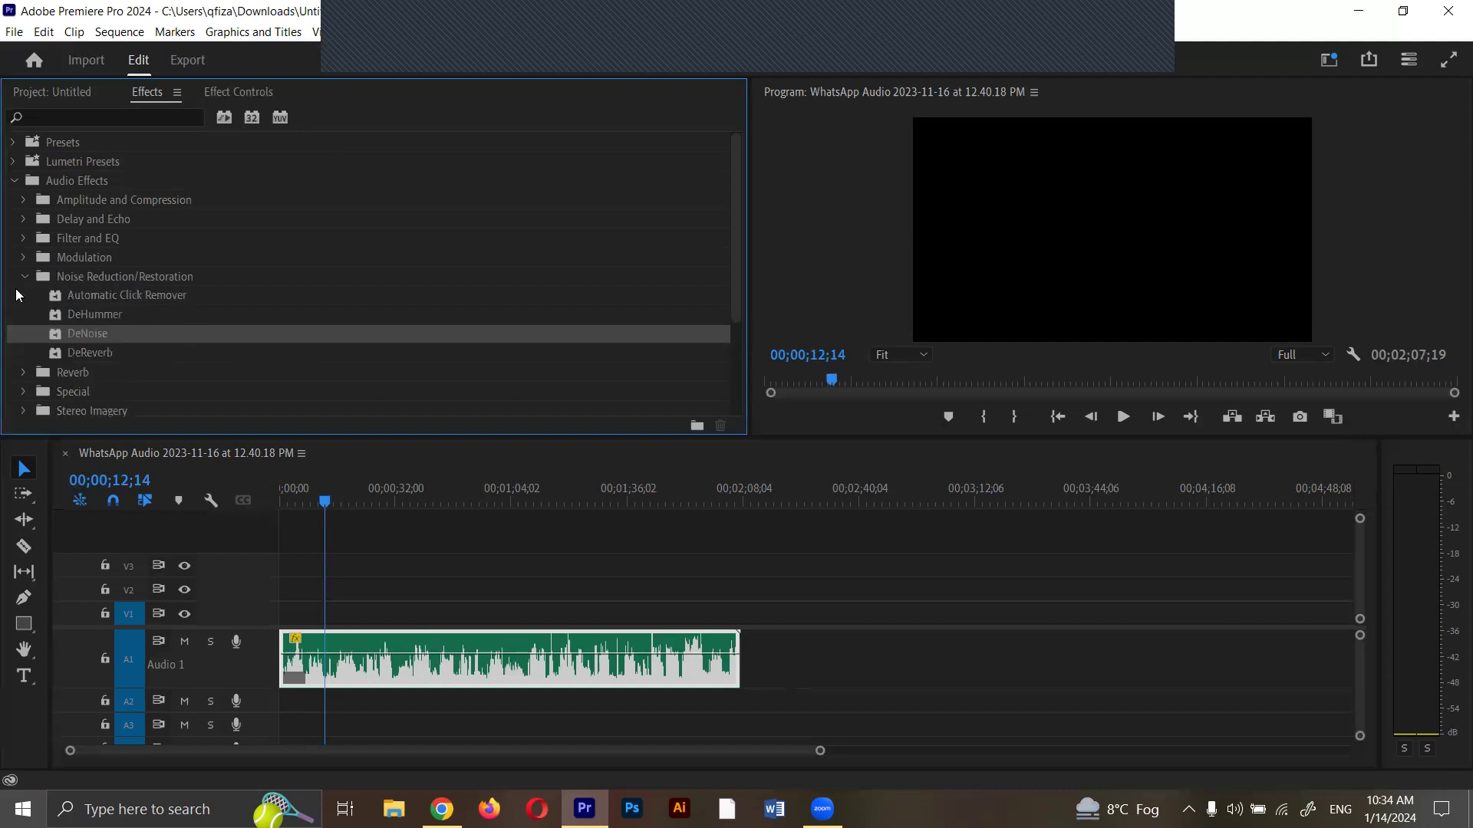
{"action": "left_click_drag", "start_coordinate": [99, 330], "coordinate": [294, 647]}
{"action": "right_click", "coordinate": [295, 639]}
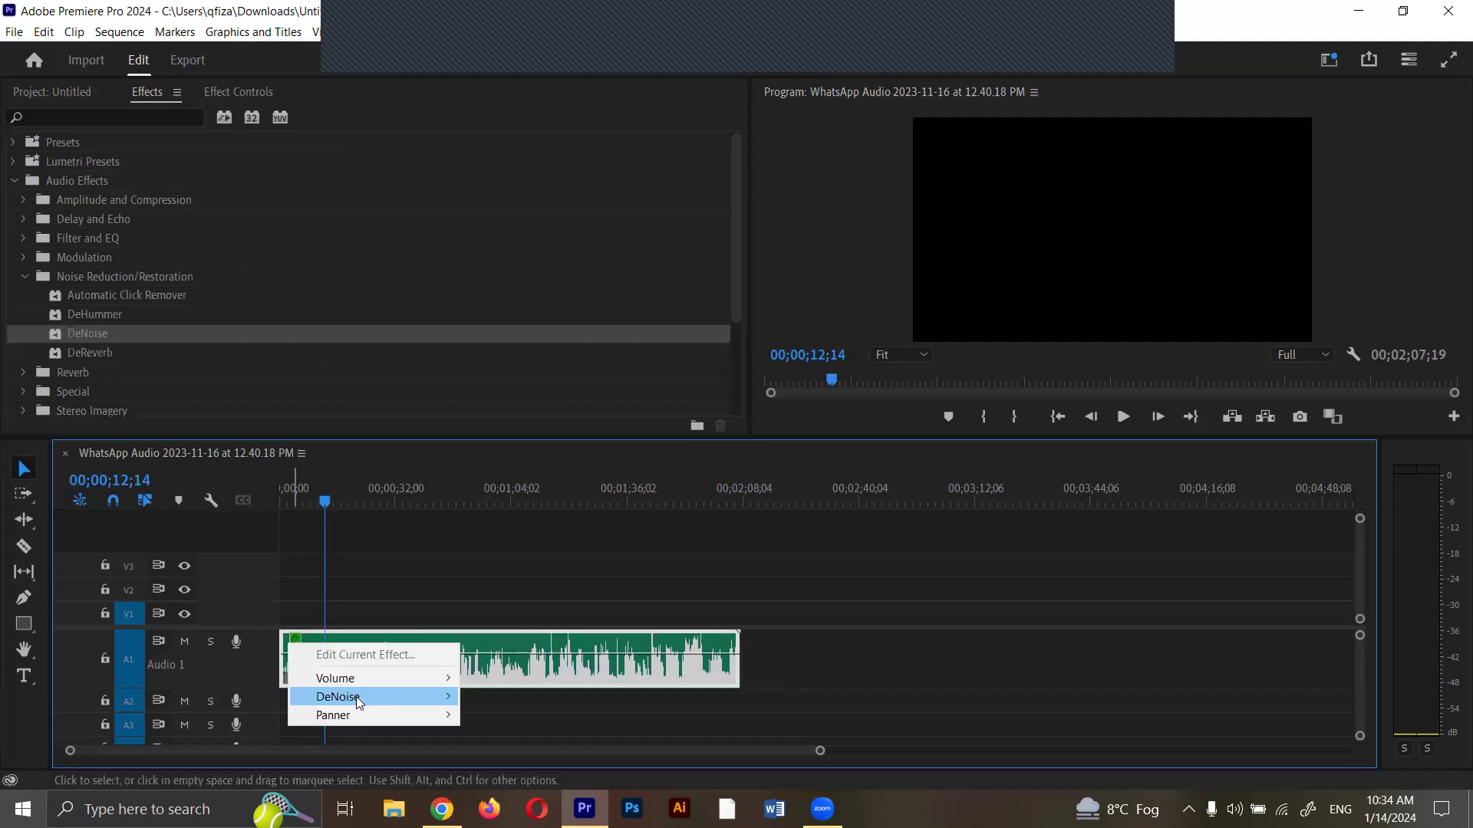
{"action": "left_click", "coordinate": [402, 620]}
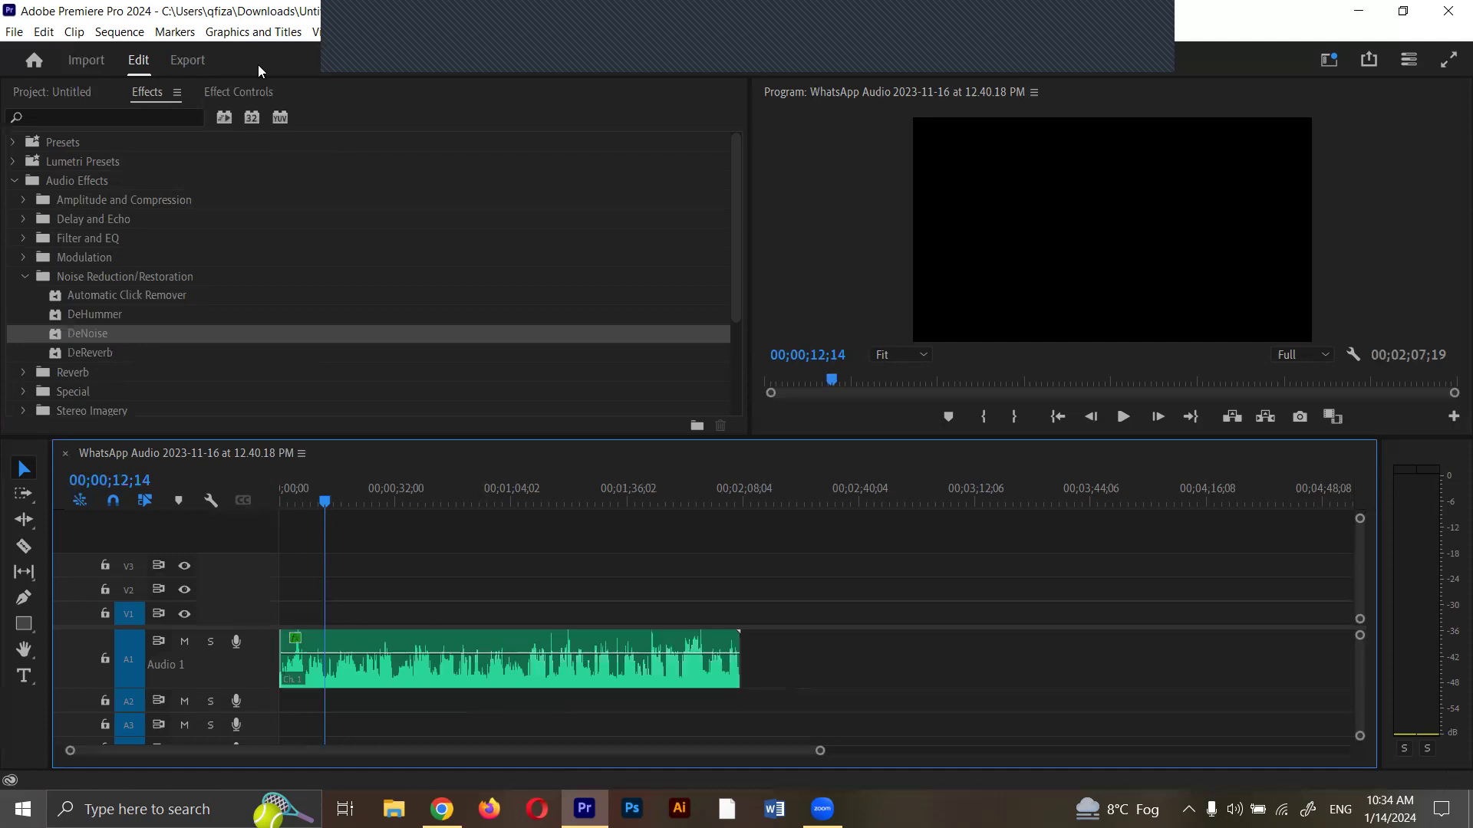
Undo the last DeNoise application on the A1 audio clip and check the effects attached to the clip.
{"action": "left_click", "coordinate": [448, 684]}
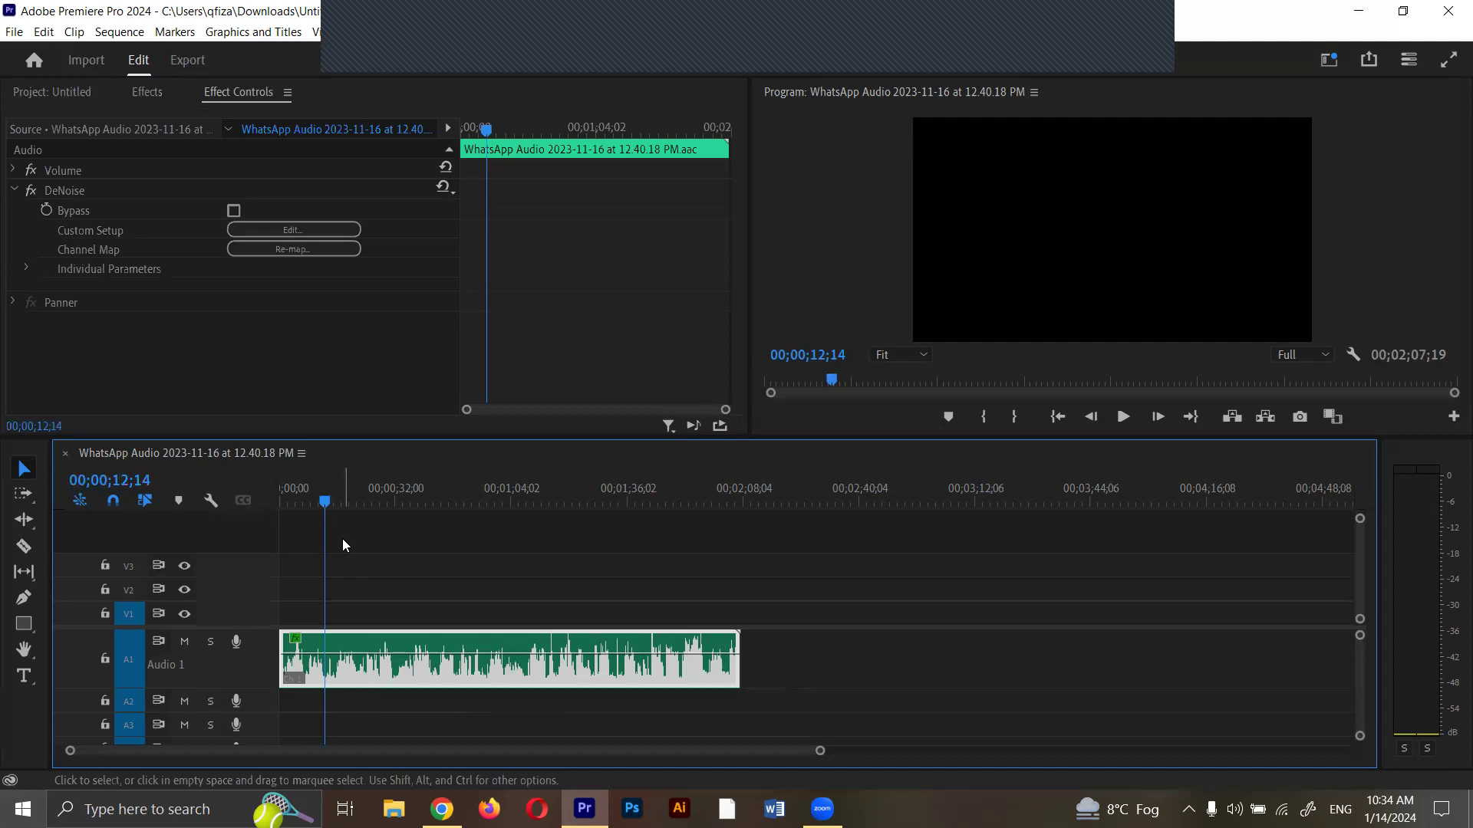
{"action": "key", "text": "ctrl+z"}
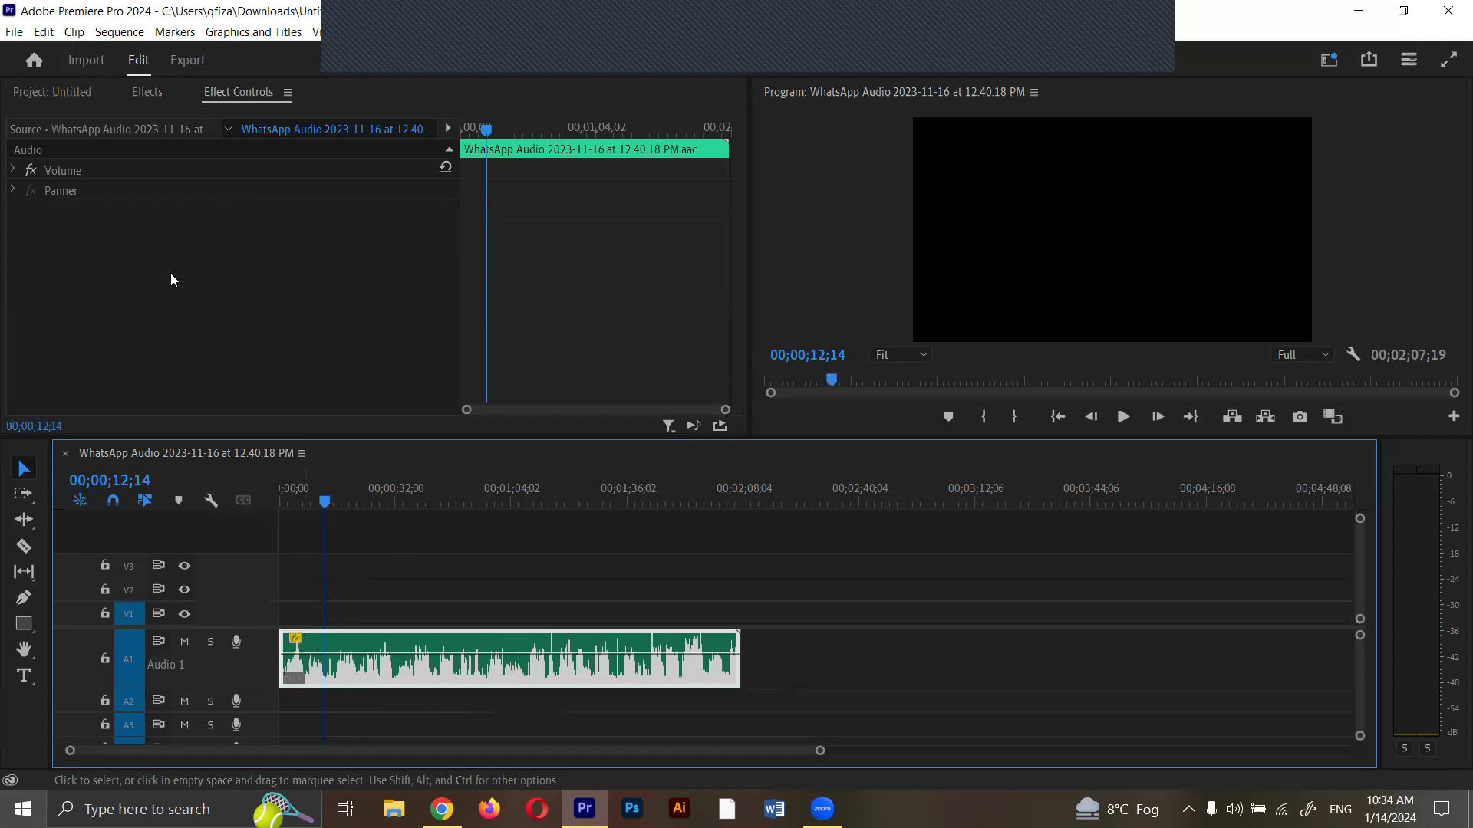
{"action": "key", "text": "shift+7"}
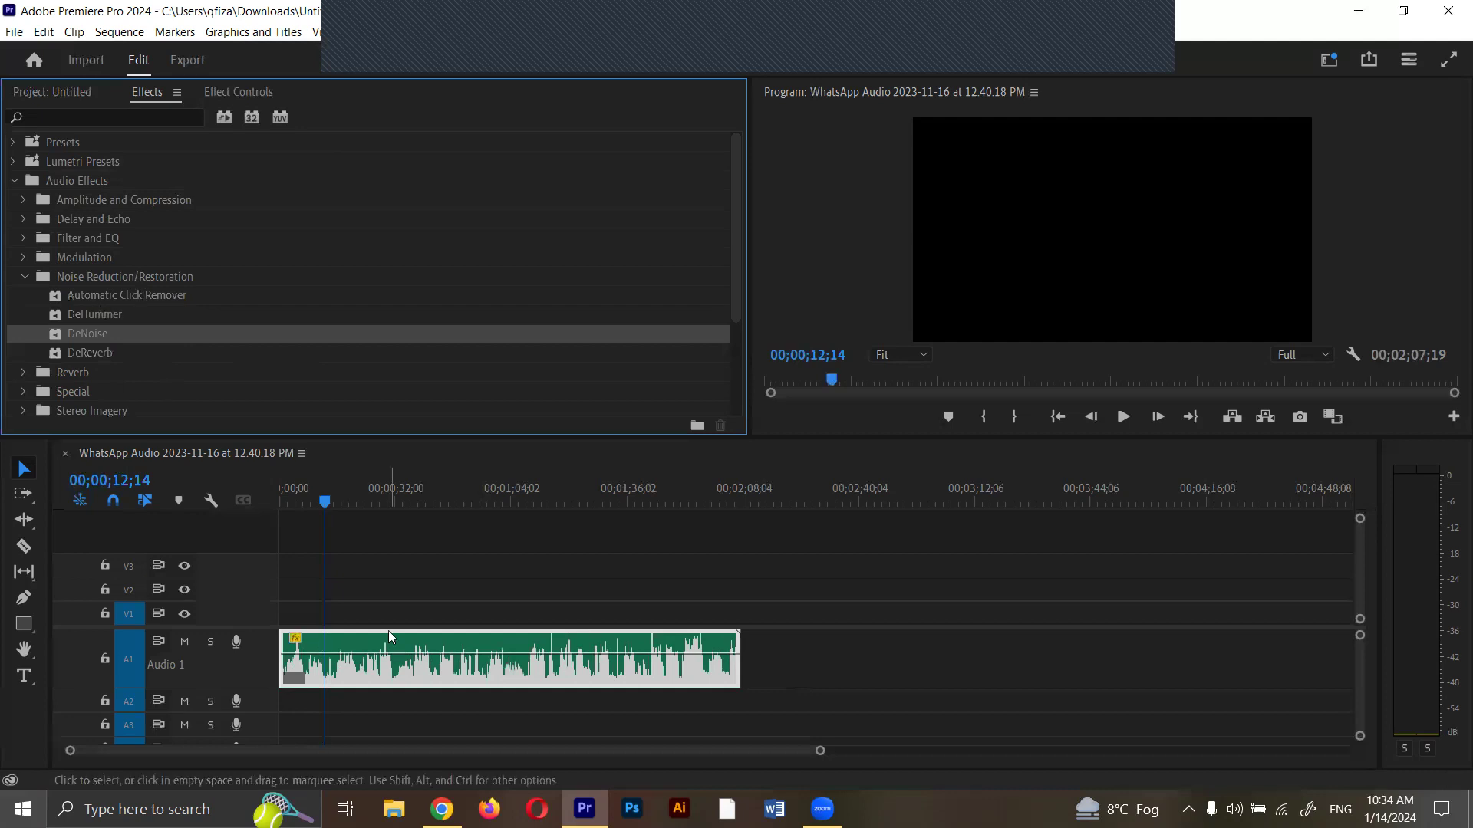
{"action": "left_click", "coordinate": [294, 643]}
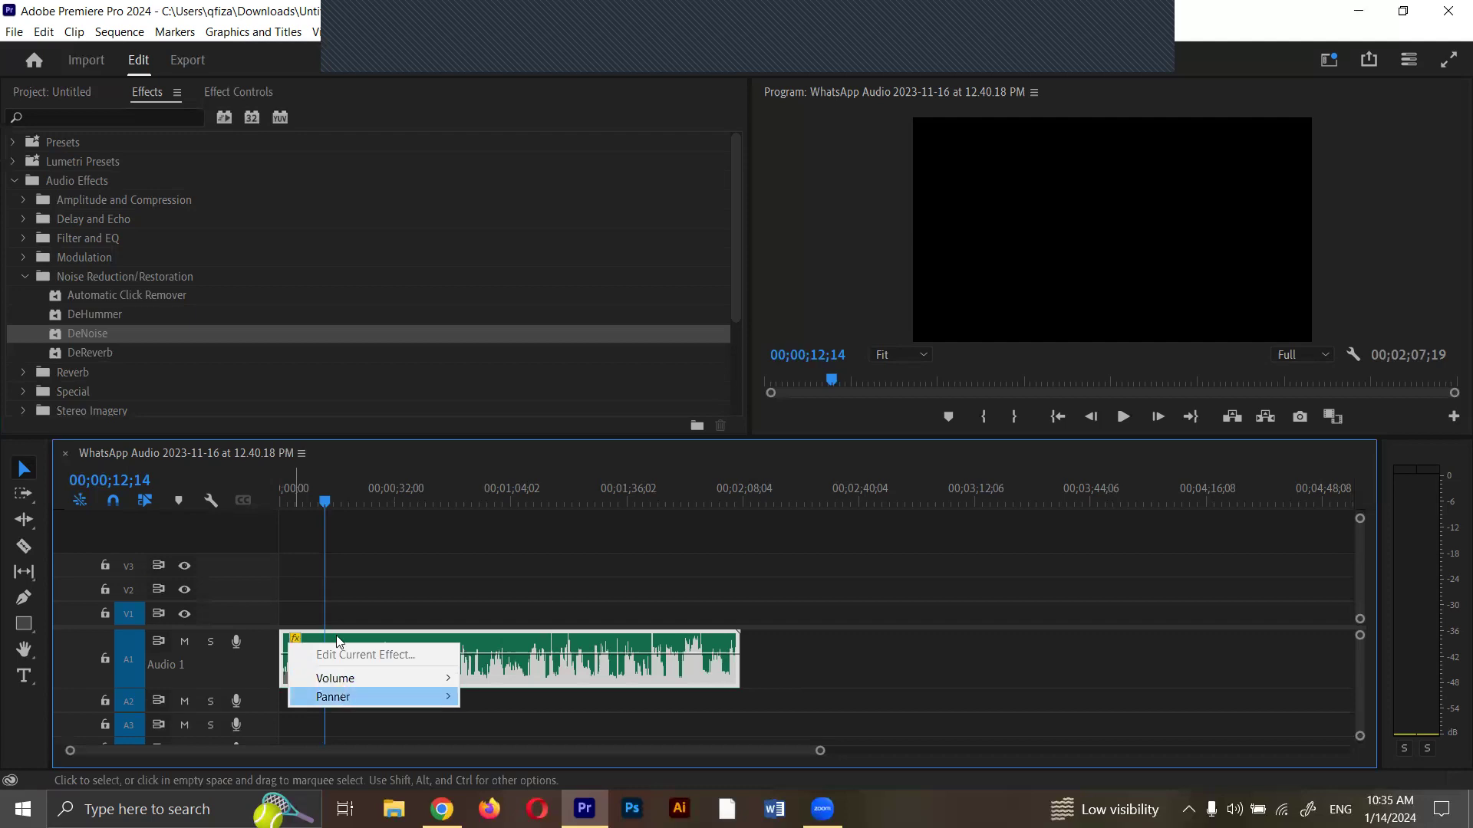
Reapply DeNoise to the A1 audio clip and check its adjustable parameters in the clip's effect list.
{"action": "left_click_drag", "start_coordinate": [96, 336], "coordinate": [299, 643]}
{"action": "right_click", "coordinate": [300, 643]}
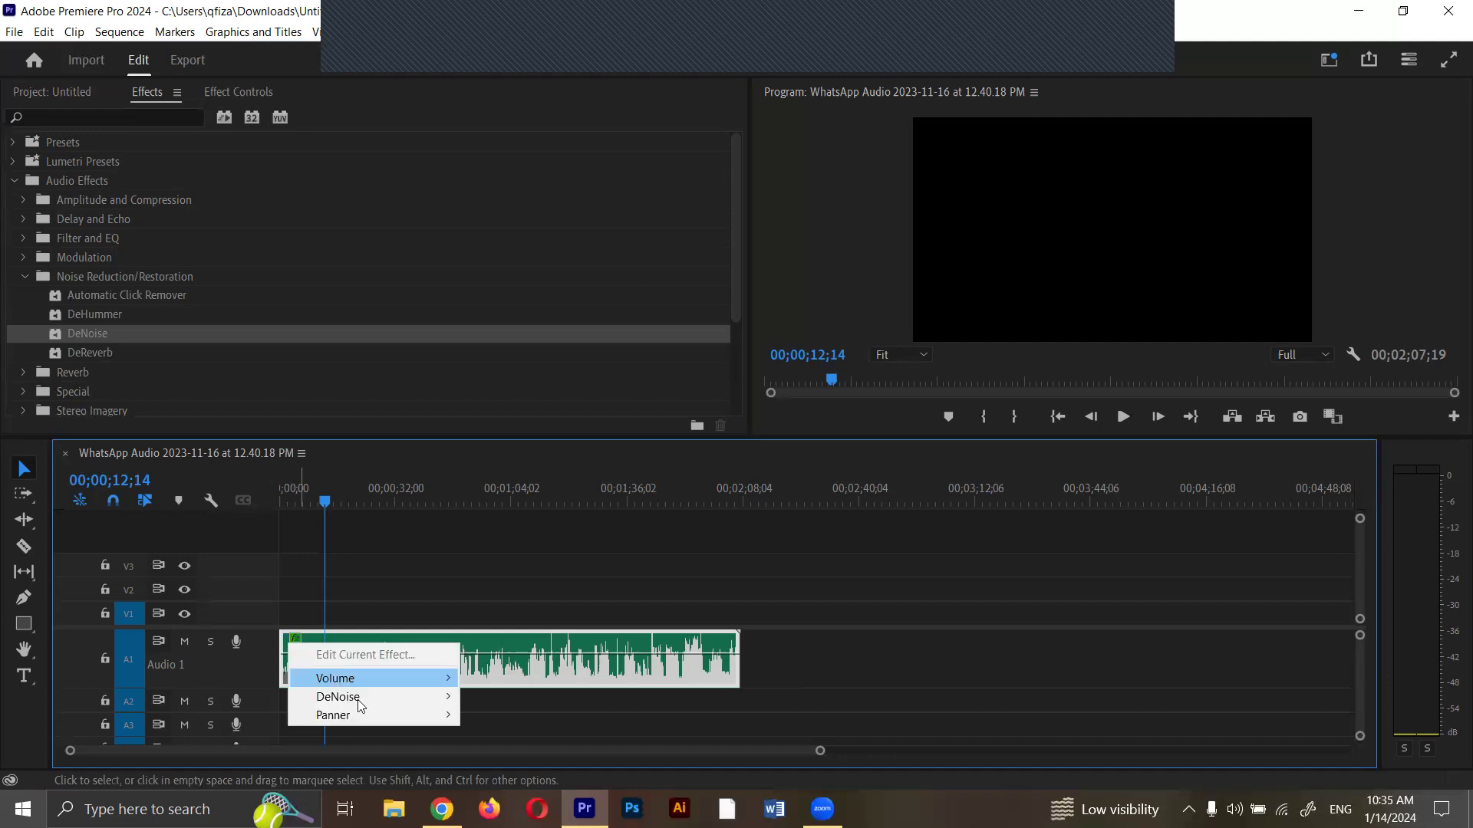
{"action": "mouse_move", "coordinate": [358, 704]}
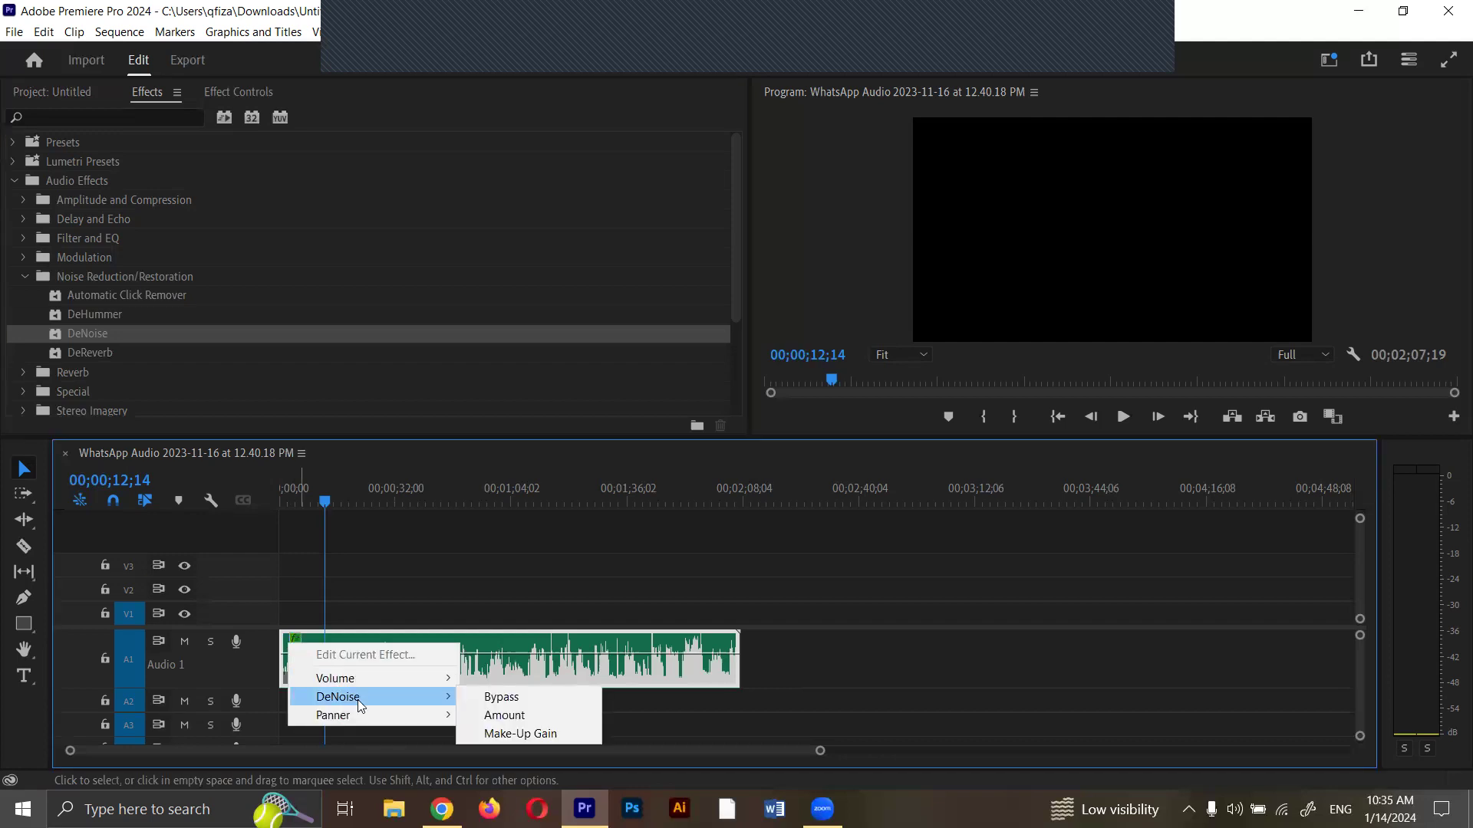
{"action": "left_click", "coordinate": [375, 601]}
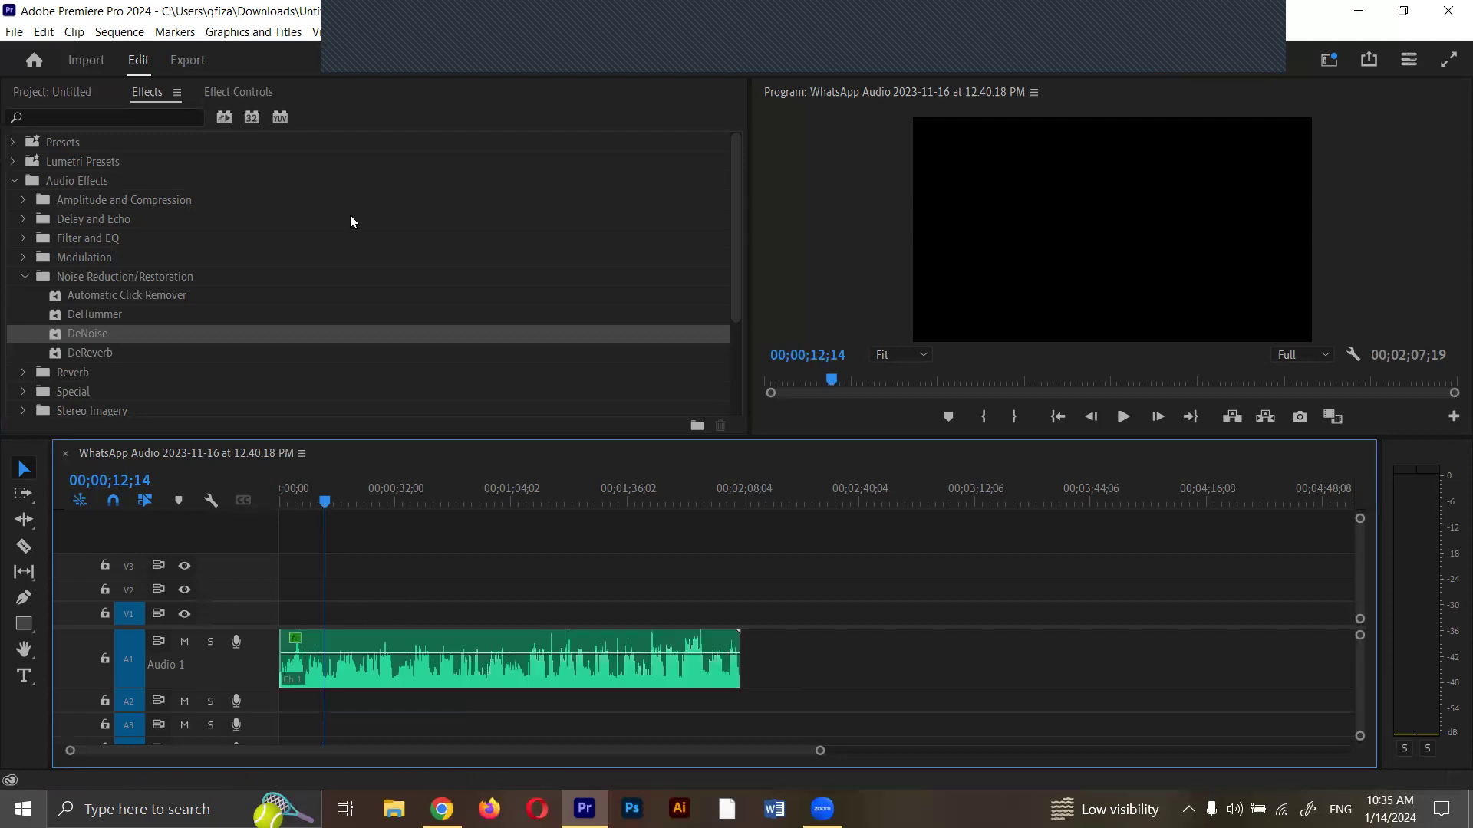
Show the DeNoise settings of the A1 audio clip in Effect Controls.
{"action": "left_click", "coordinate": [217, 92]}
{"action": "left_click", "coordinate": [465, 666]}
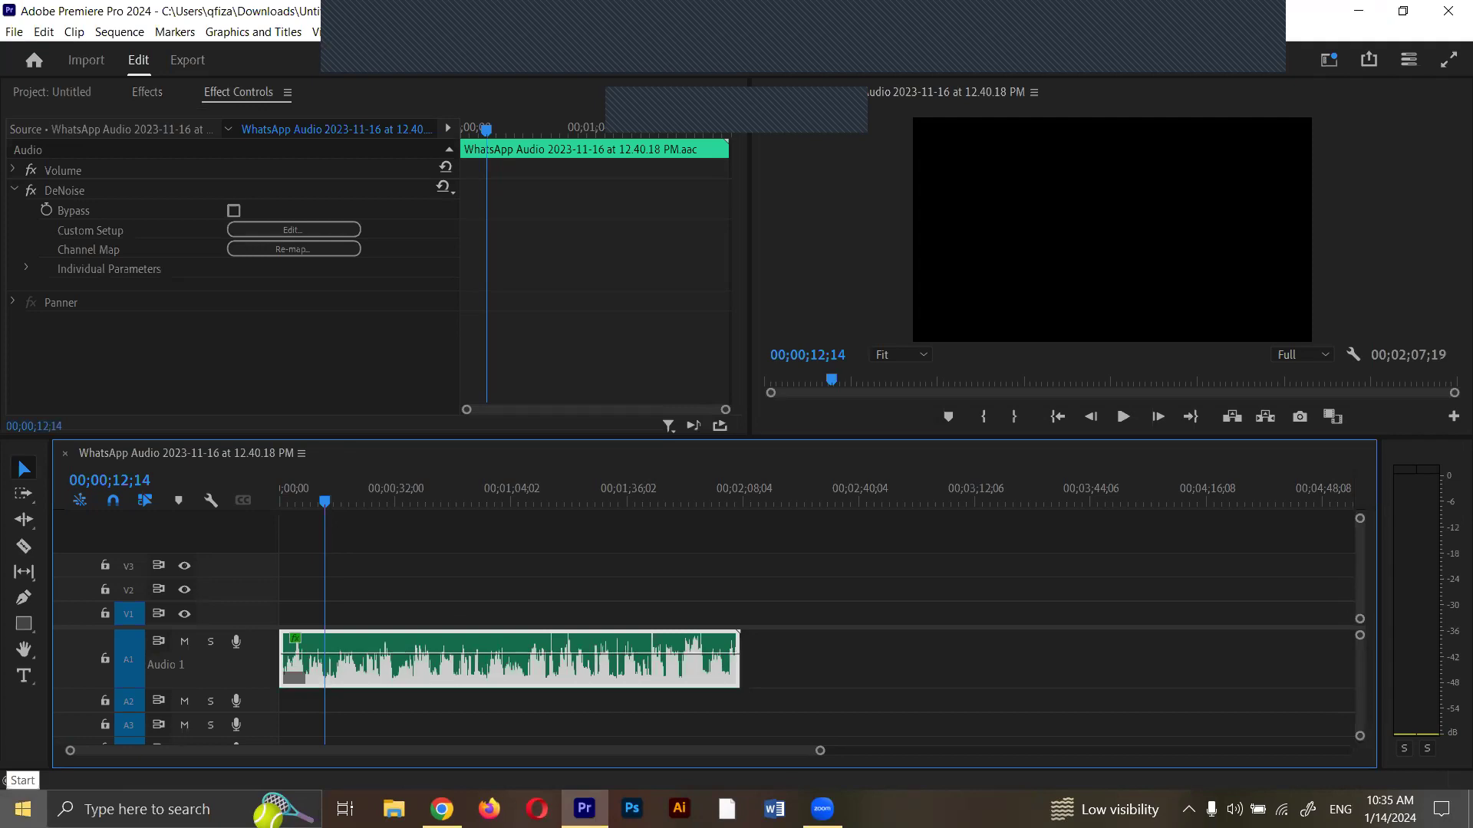
{"action": "left_click", "coordinate": [69, 190]}
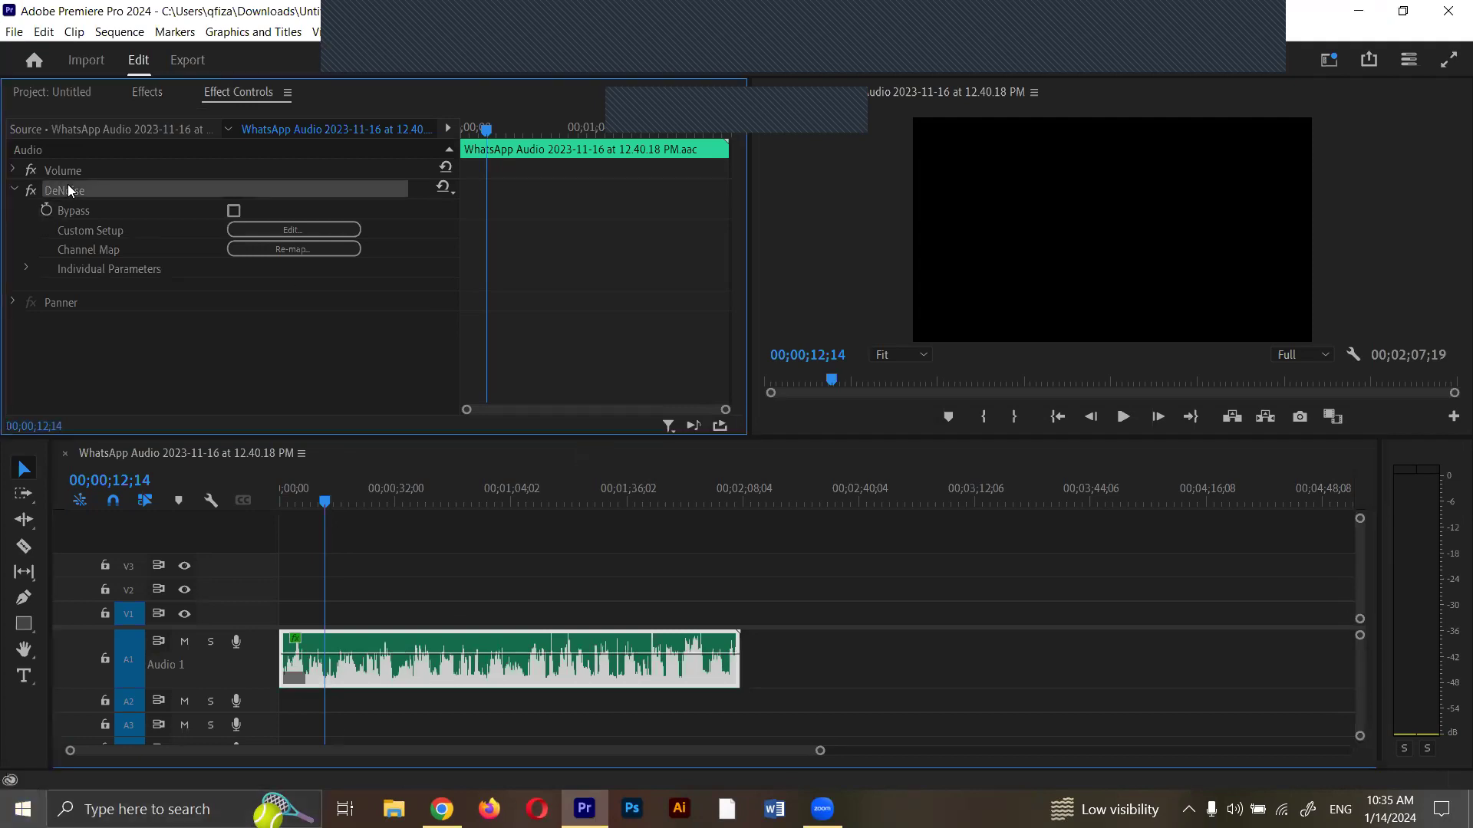
{"action": "left_click", "coordinate": [14, 190]}
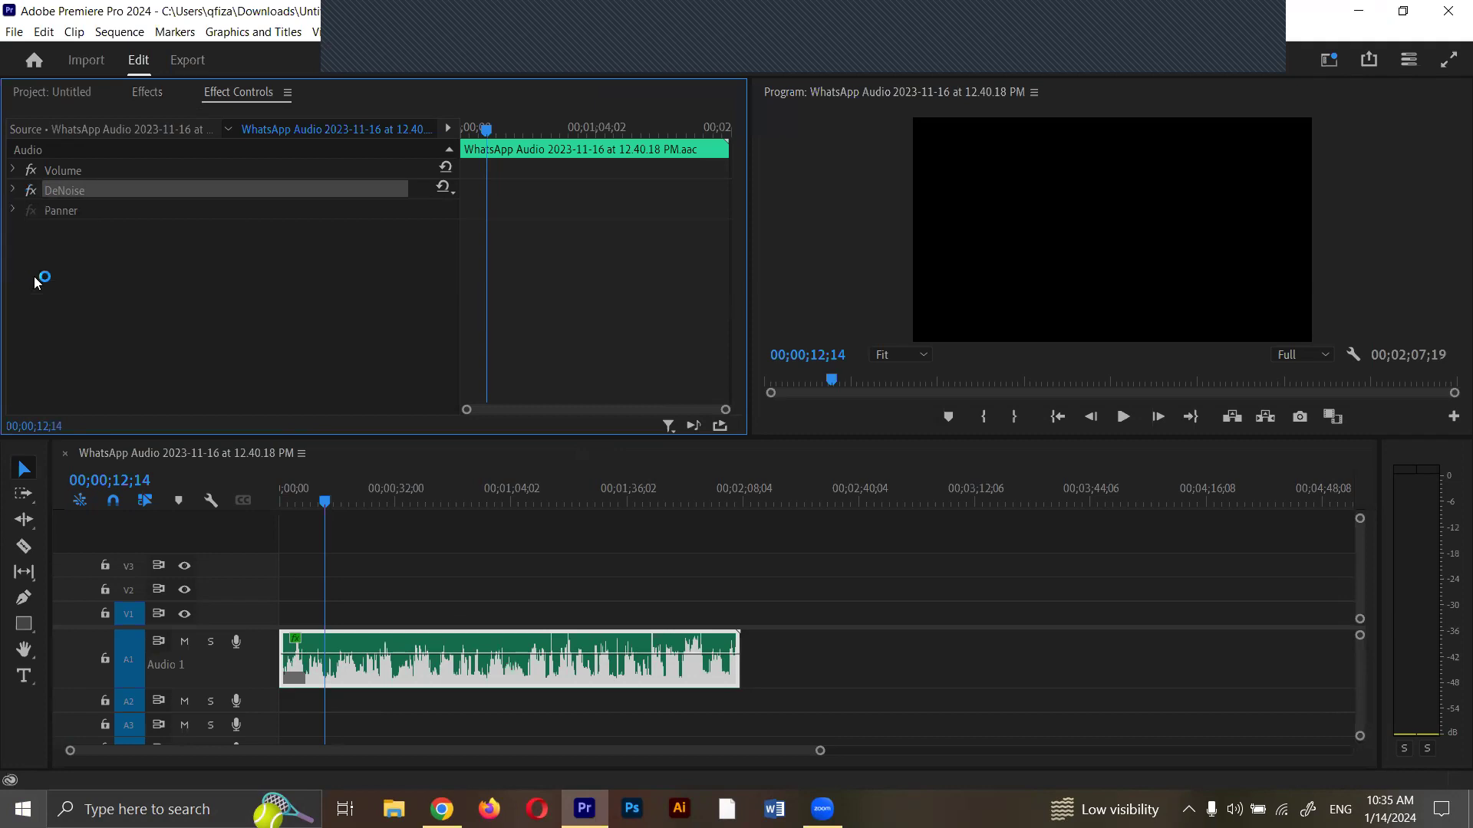
{"action": "left_click", "coordinate": [14, 190]}
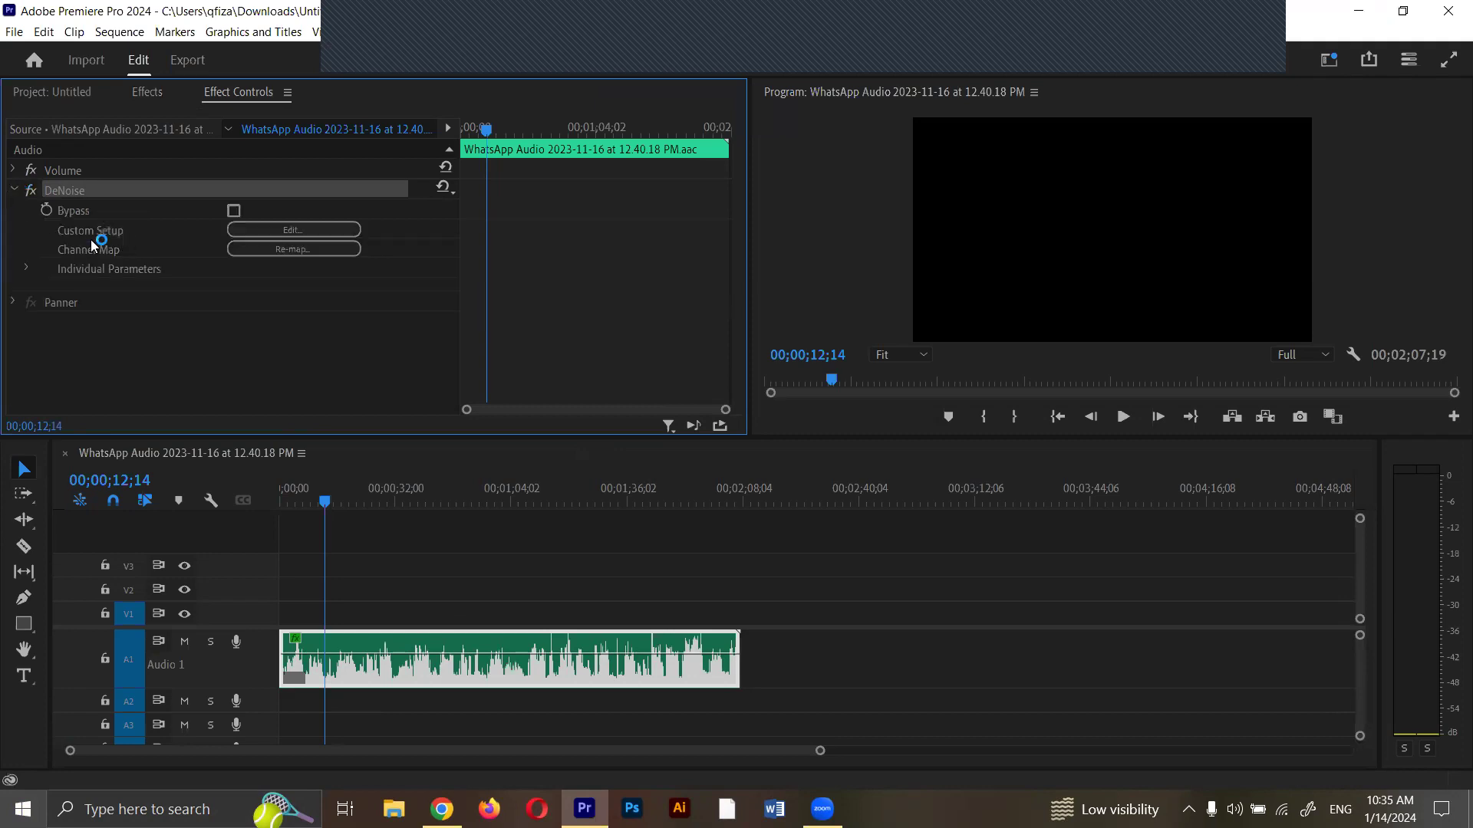
Customize DeNoise with the Light Noise Reduction preset and an amount of 69%, closing the effect editor when done.
{"action": "left_click", "coordinate": [312, 230]}
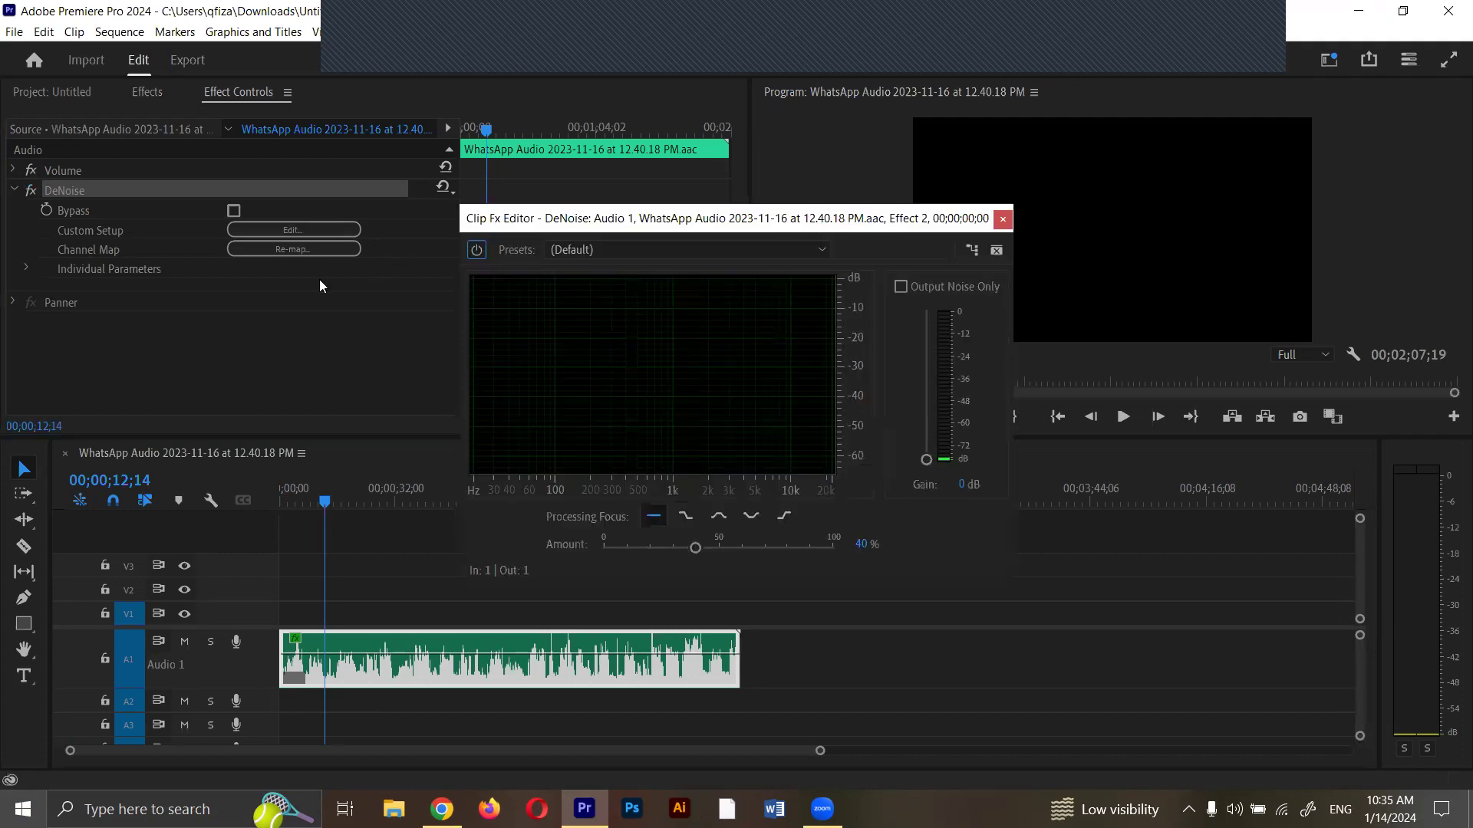
{"action": "left_click", "coordinate": [616, 249]}
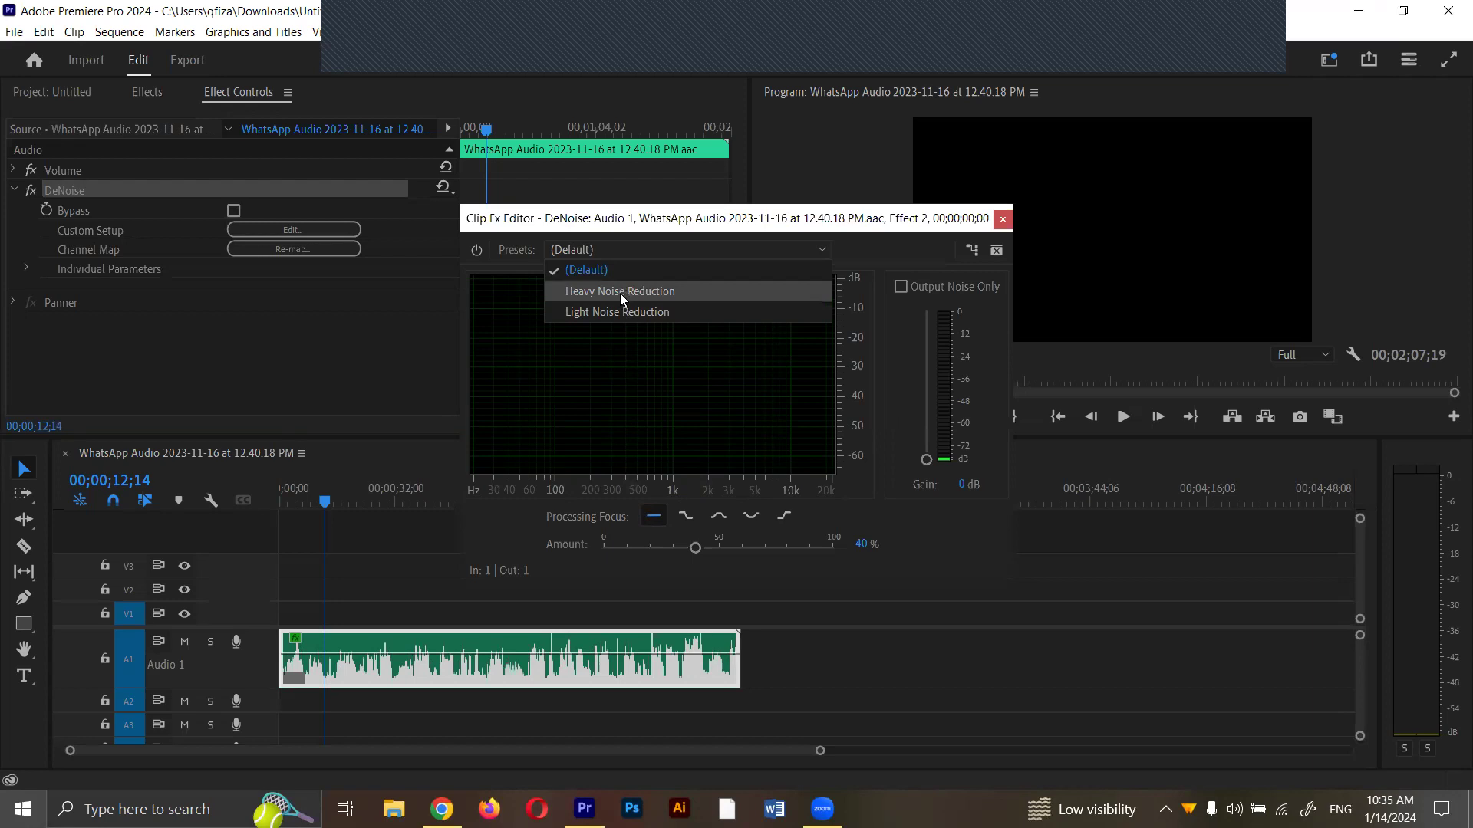
{"action": "left_click", "coordinate": [625, 312]}
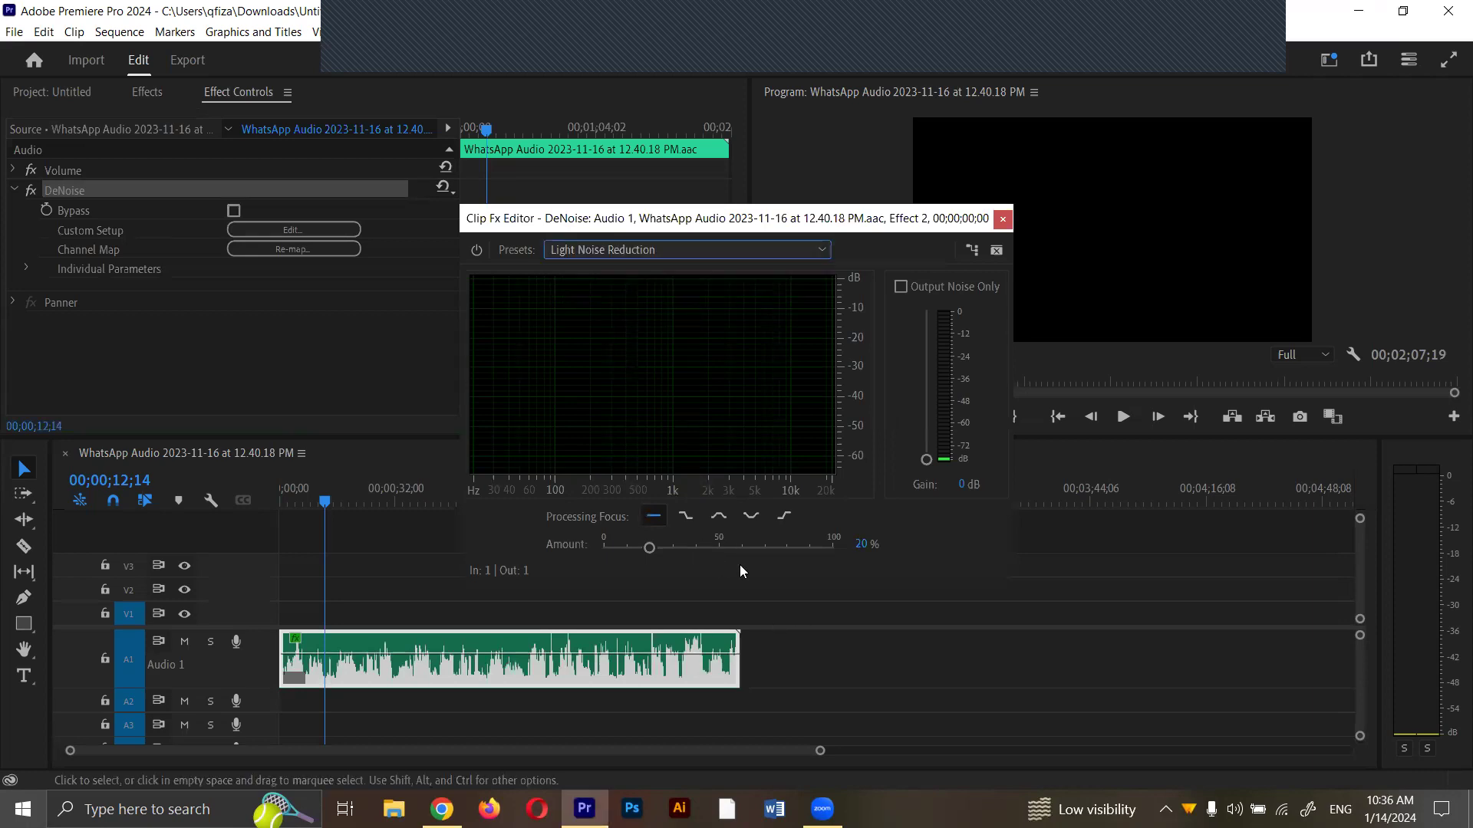
{"action": "left_click", "coordinate": [764, 547]}
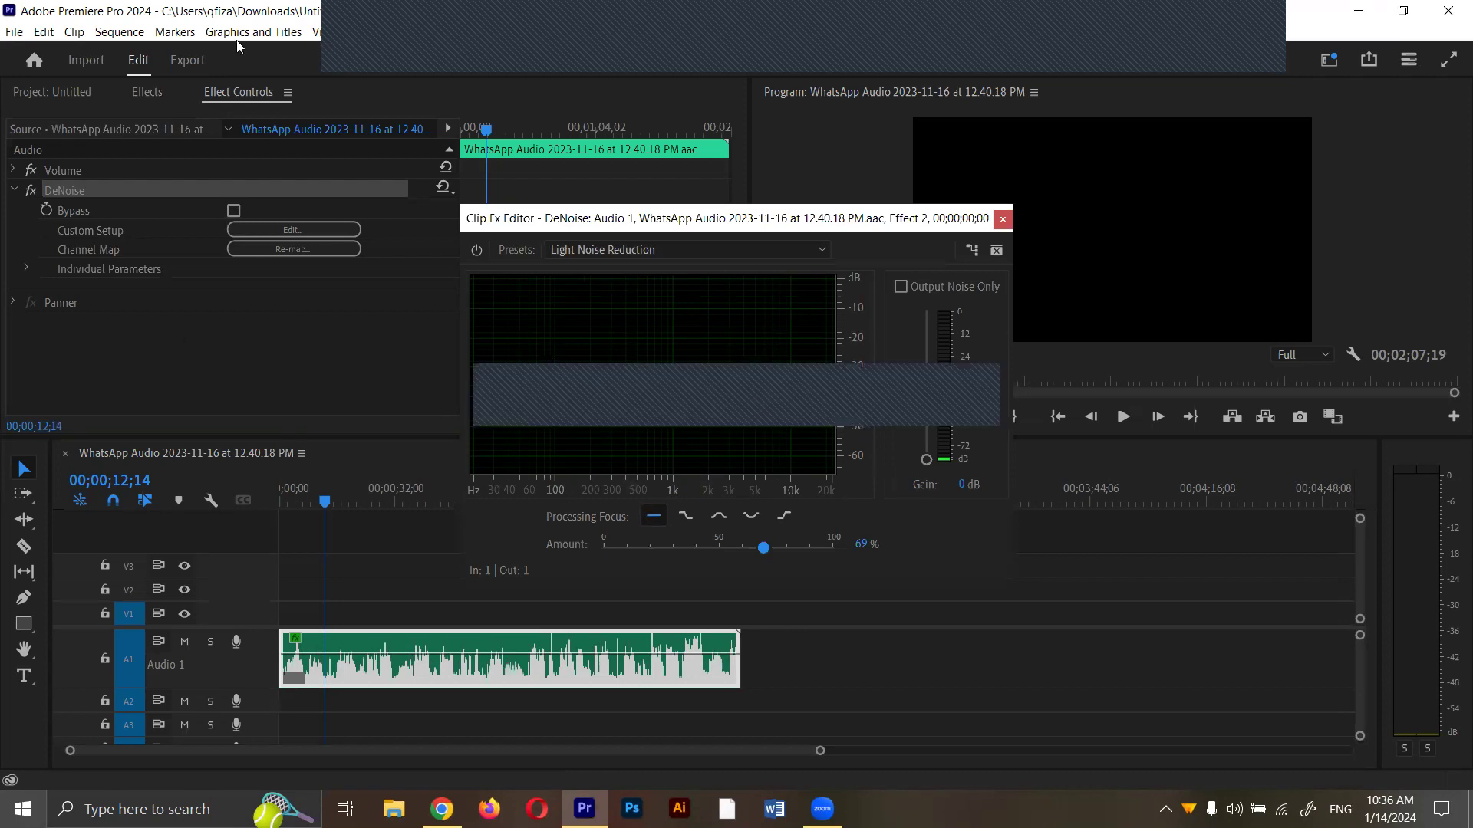
{"action": "left_click", "coordinate": [1003, 219]}
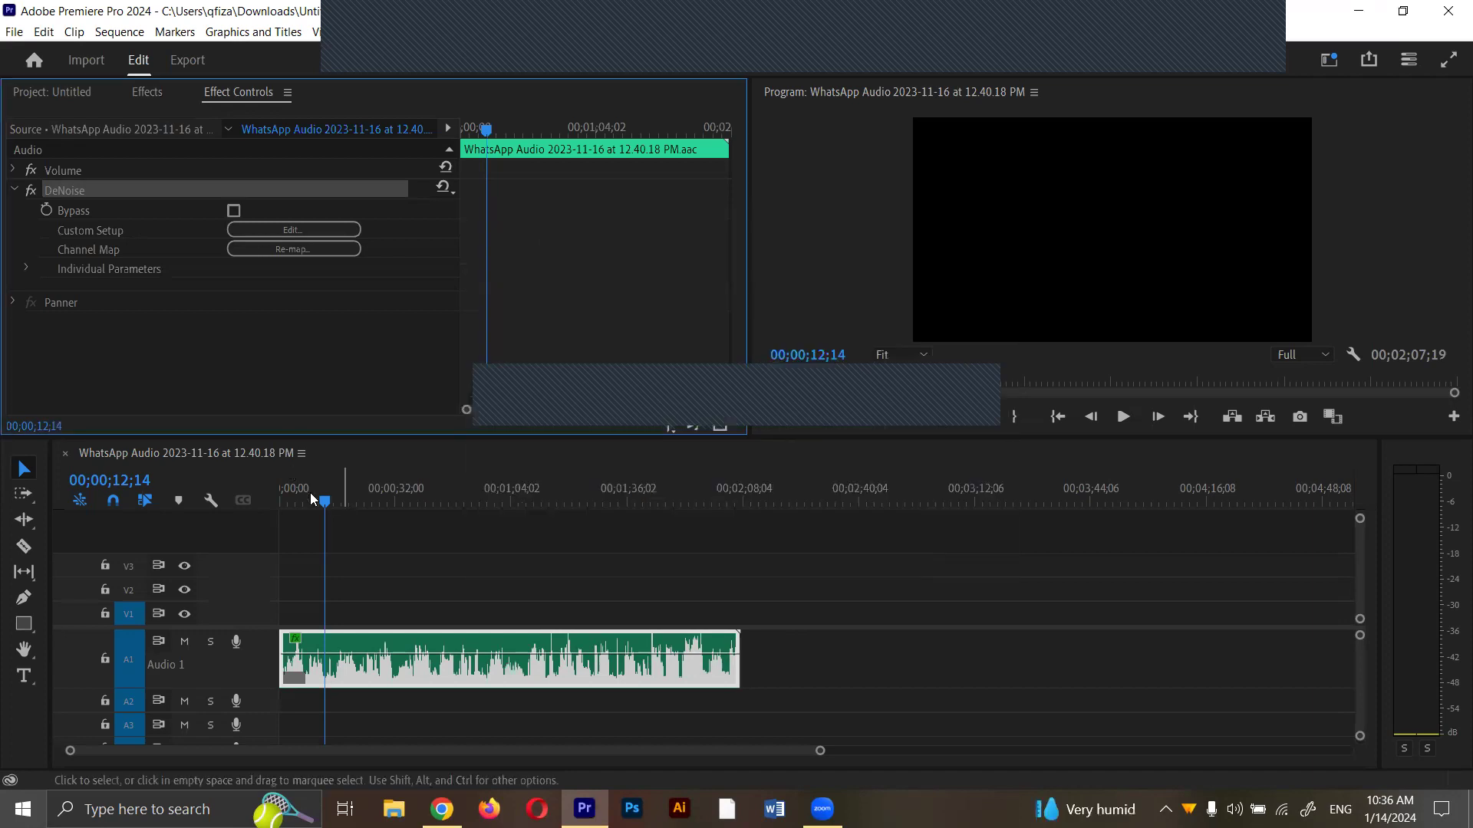
Preview the audio from the sequence start with DeNoise active and return the playhead to the start.
{"action": "left_click", "coordinate": [280, 502]}
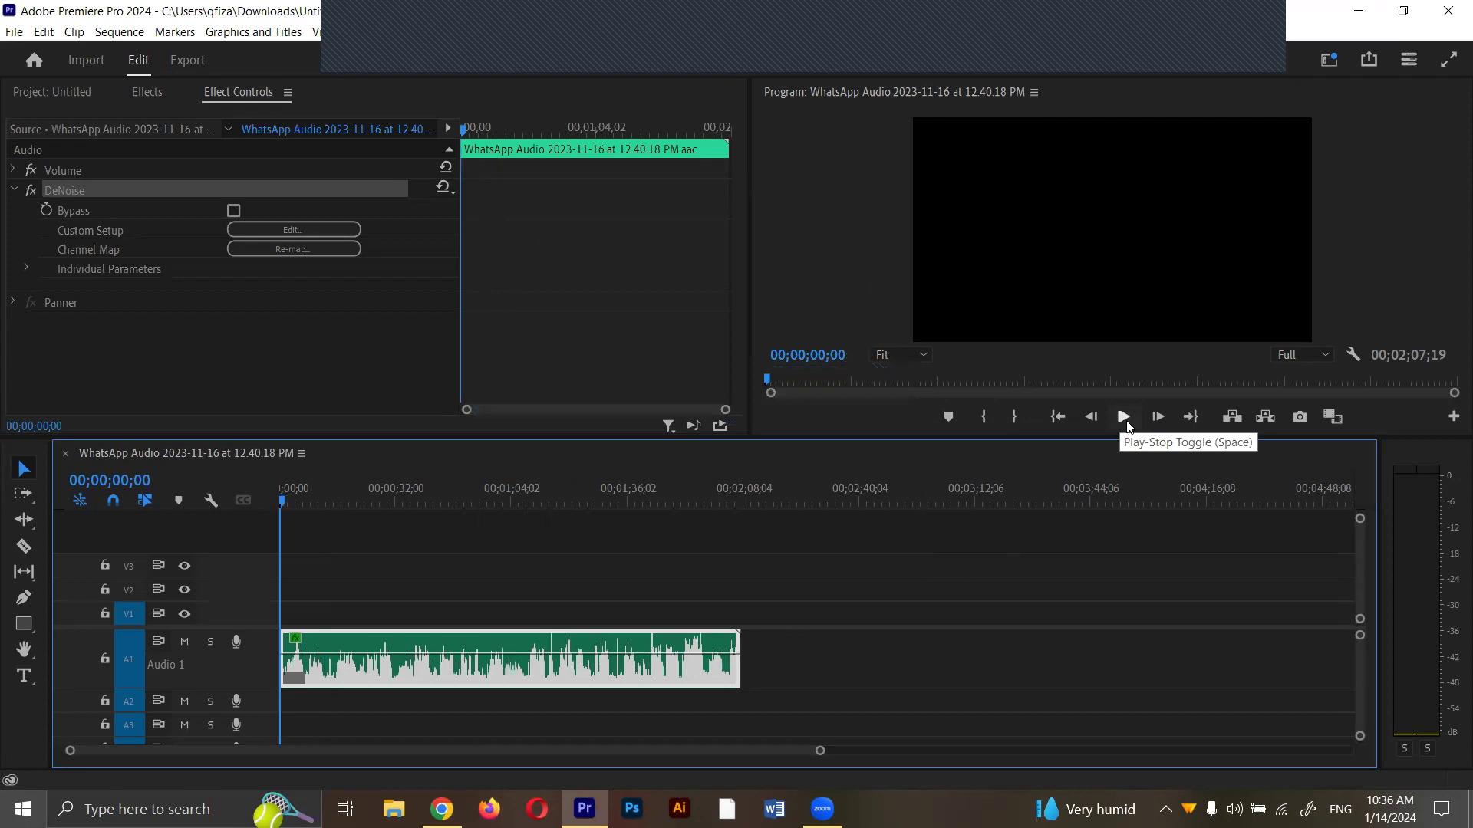
{"action": "left_click", "coordinate": [1124, 420]}
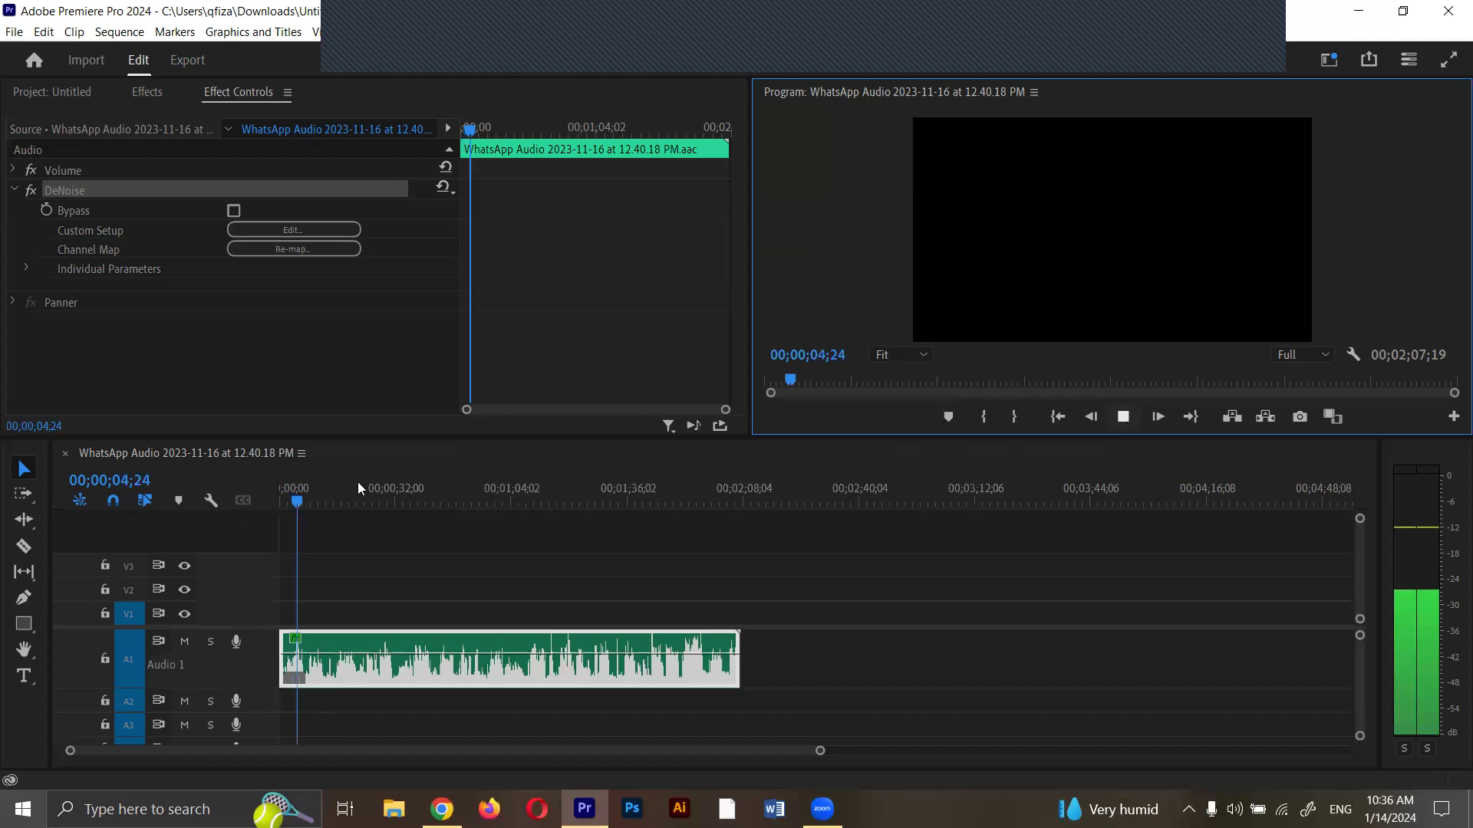
{"action": "key", "text": "space"}
{"action": "left_click_drag", "start_coordinate": [298, 502], "coordinate": [229, 501]}
Compare the clip's playback with DeNoise switched off and switched back on, also listening to a section around 18 seconds.
{"action": "left_click", "coordinate": [32, 190]}
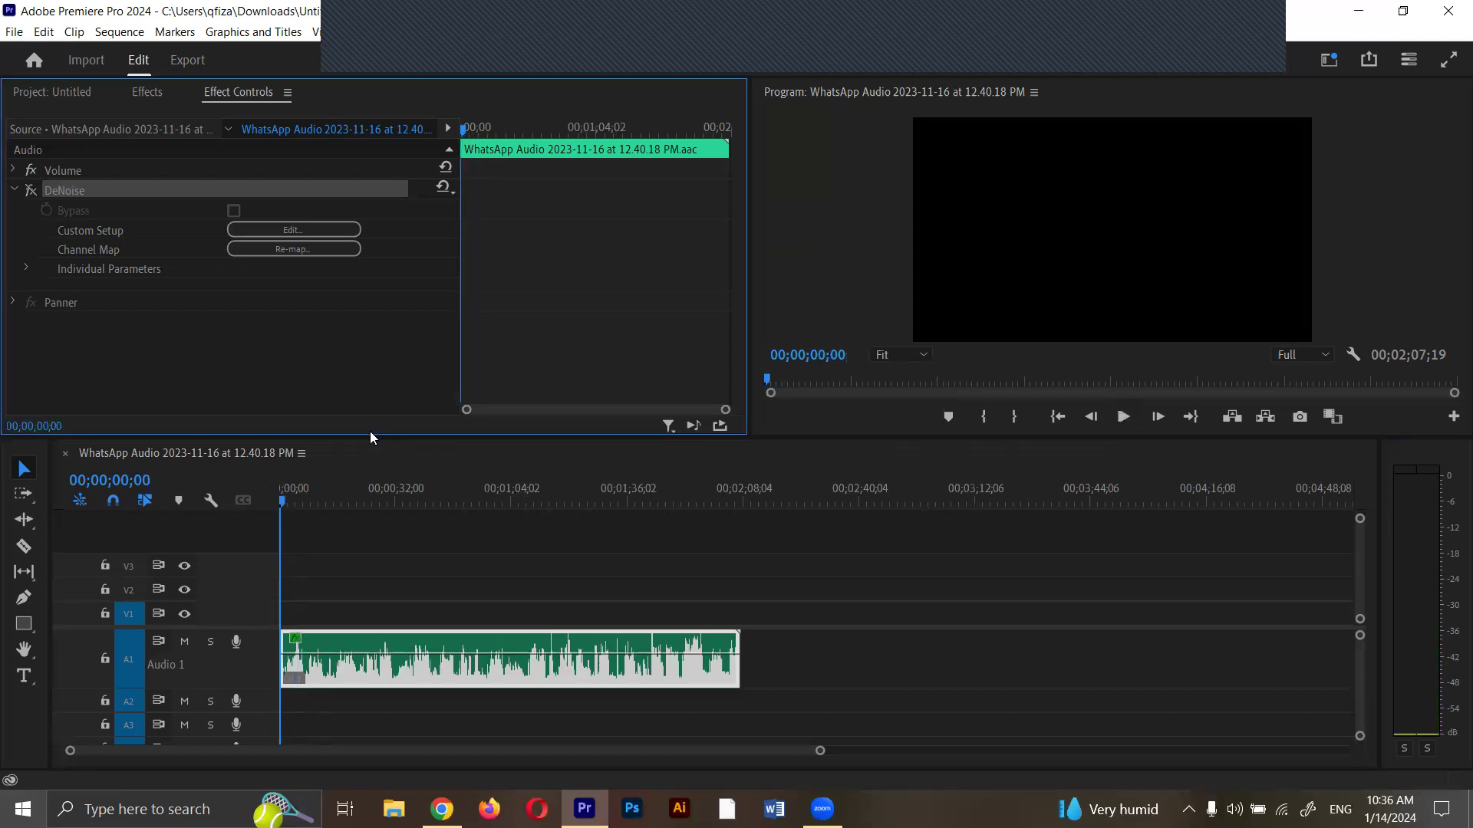
{"action": "key", "text": "space"}
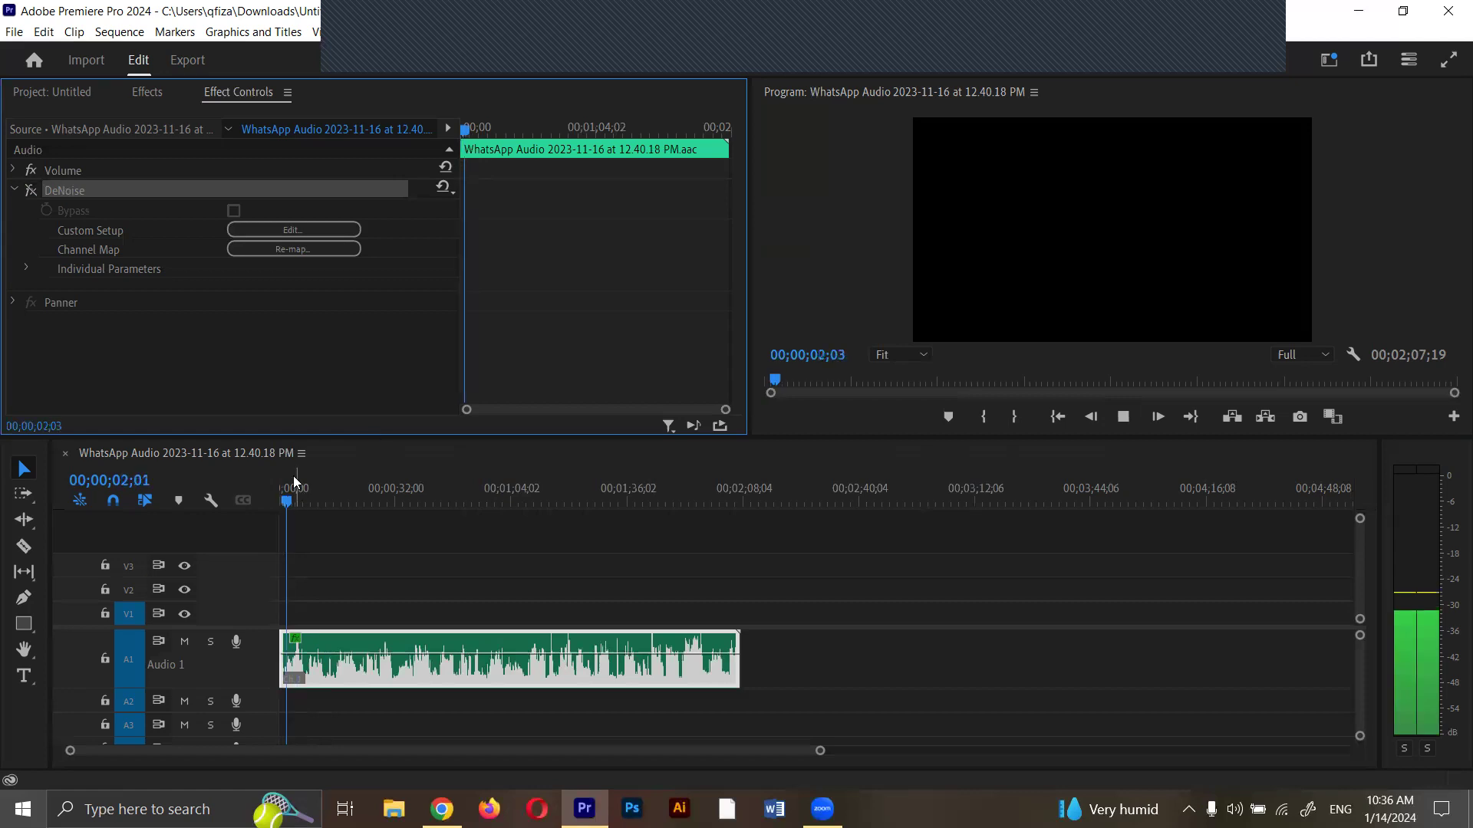
{"action": "key", "text": "space"}
{"action": "left_click_drag", "start_coordinate": [290, 501], "coordinate": [236, 496]}
{"action": "left_click", "coordinate": [31, 191]}
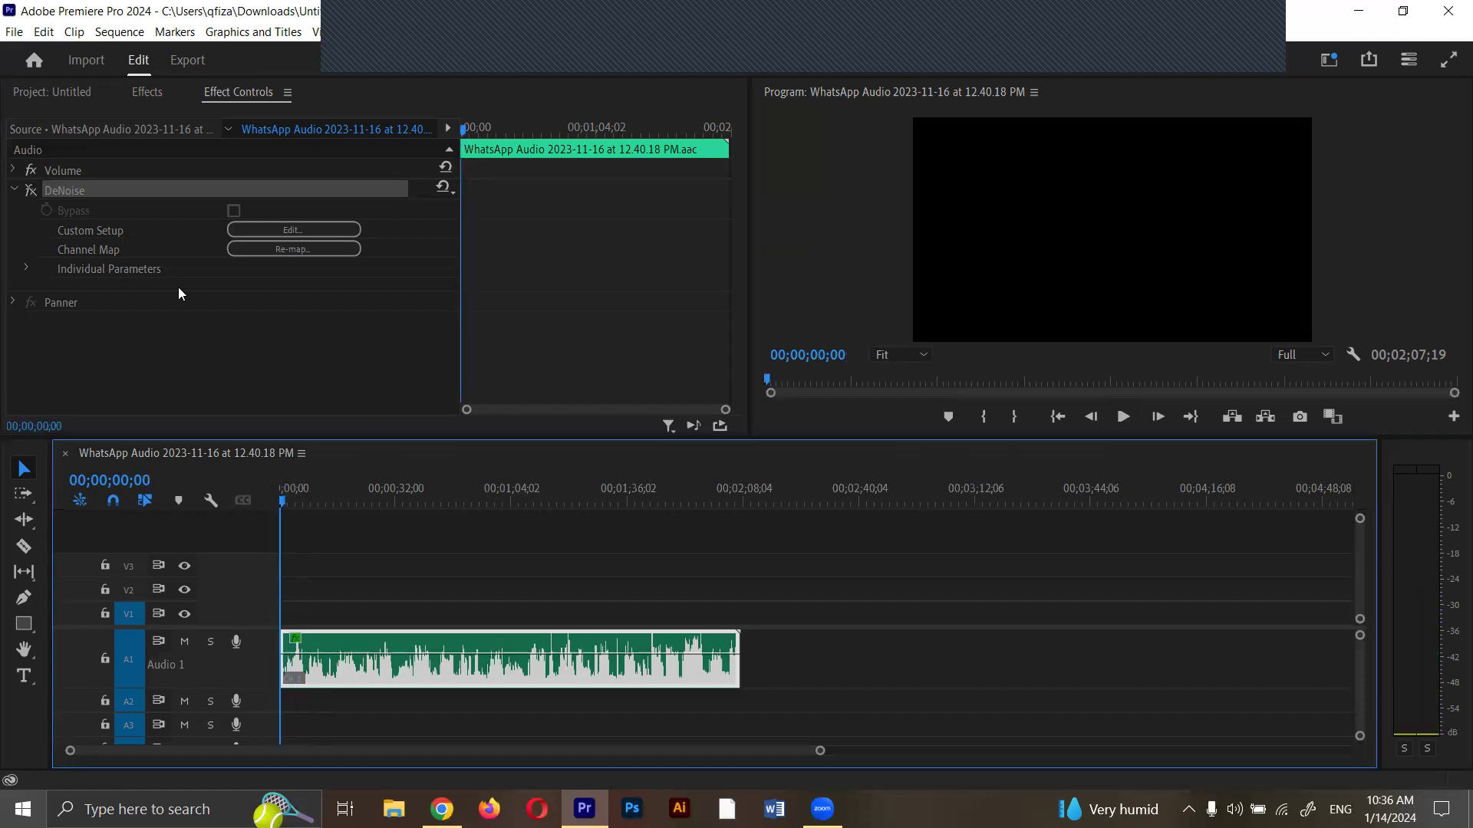
{"action": "key", "text": "space"}
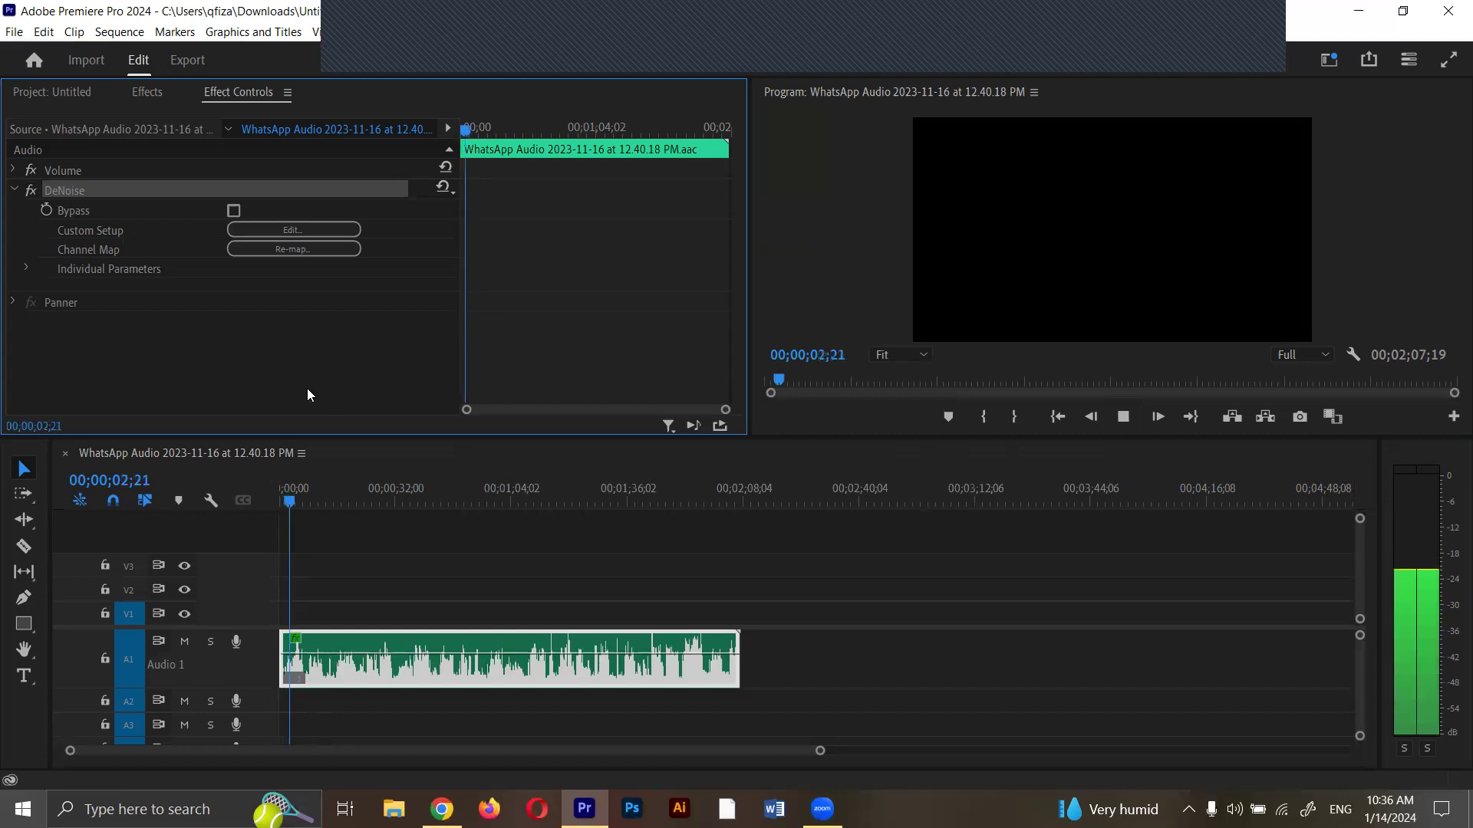
{"action": "left_click", "coordinate": [345, 503]}
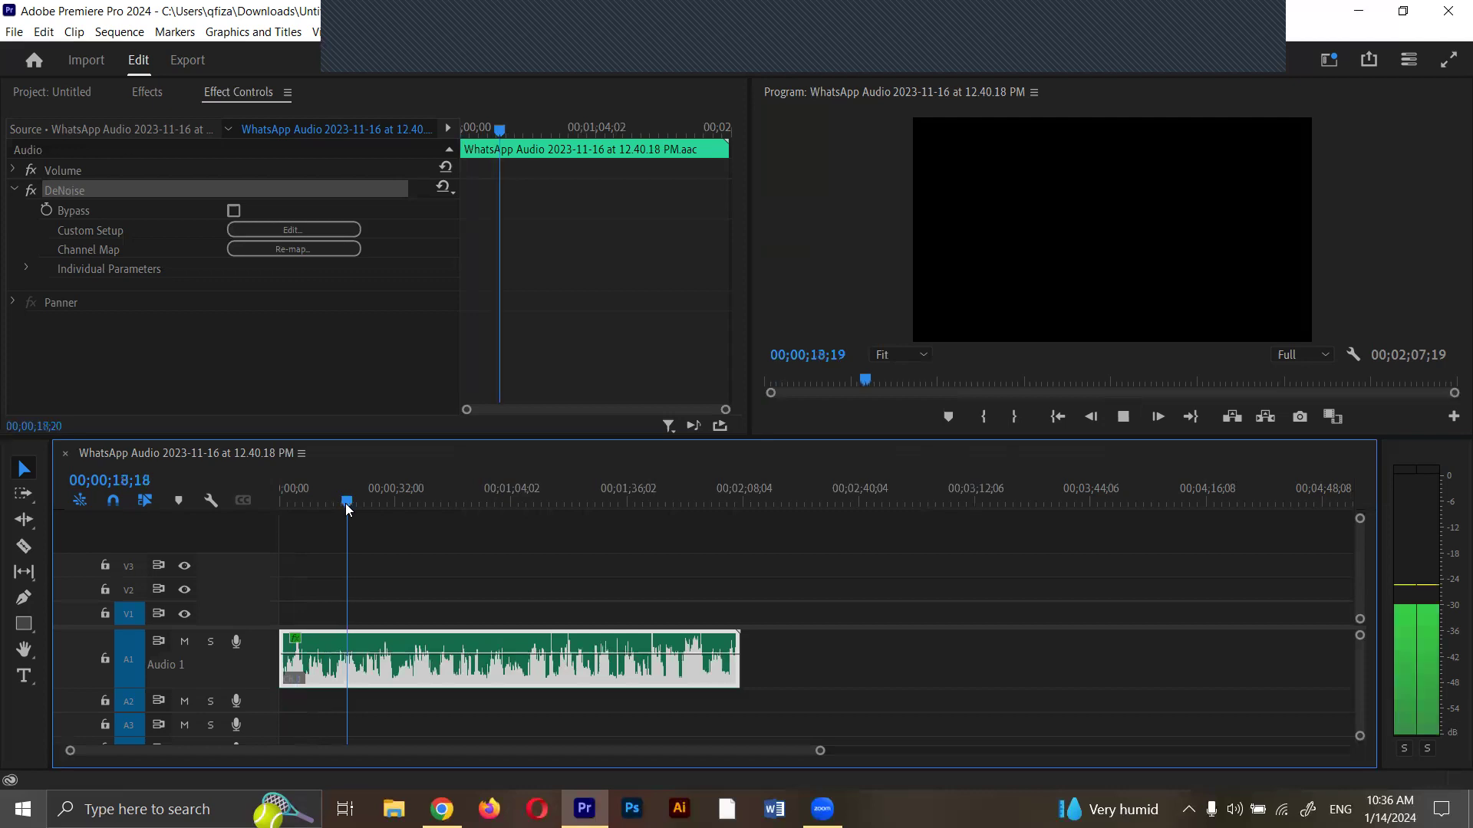
{"action": "key", "text": "space"}
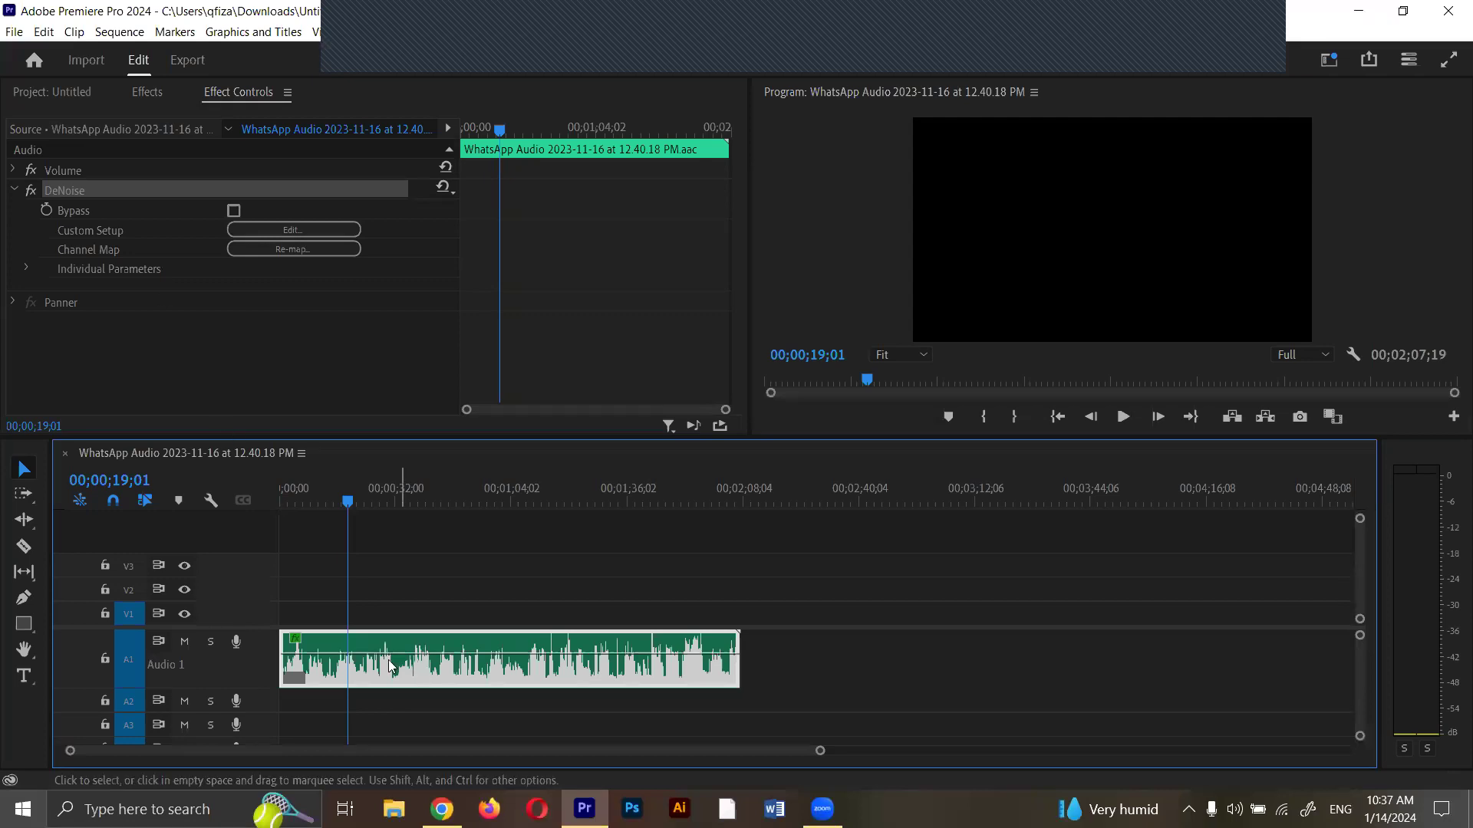
Try a voice-over recording on track A2 and stop it.
{"action": "left_click", "coordinate": [237, 701]}
{"action": "left_click", "coordinate": [238, 701]}
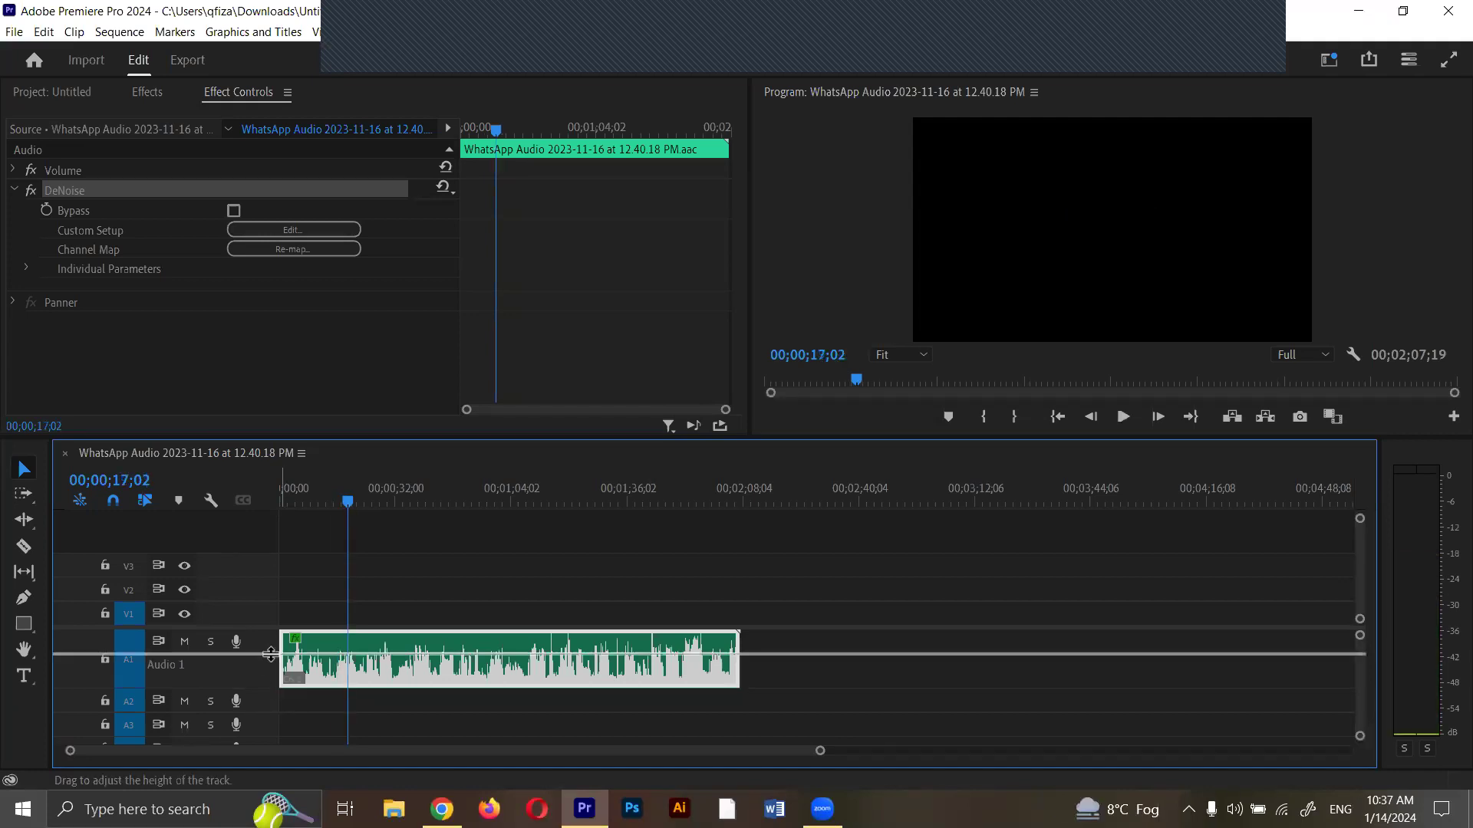
Import the "y2mate.com - Global Science Background Music" audio file from the ASHWIZ > Audio Random folder.
{"action": "key", "text": "shift+1"}
{"action": "double_click", "coordinate": [462, 331]}
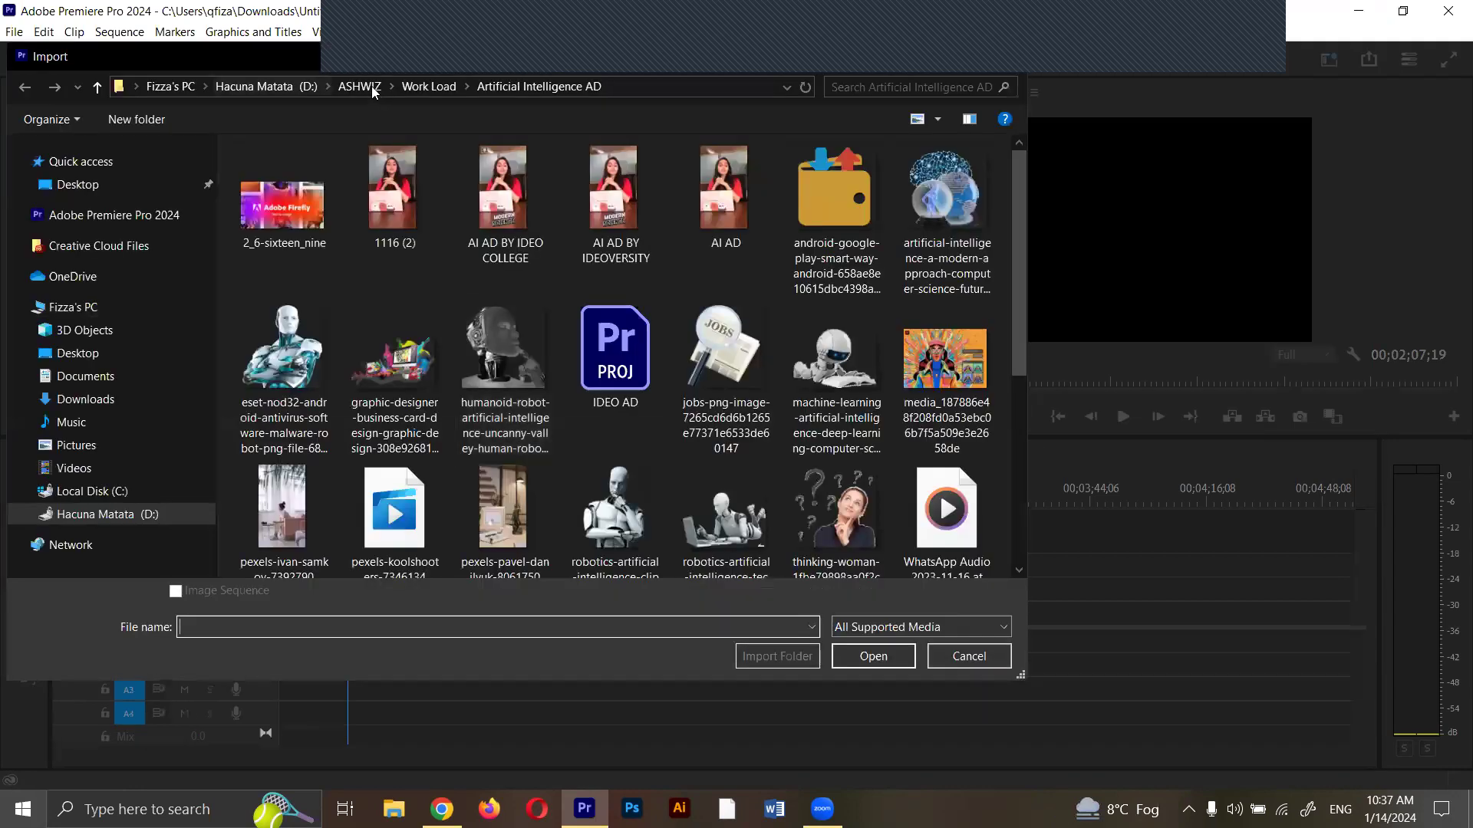
{"action": "left_click", "coordinate": [374, 88]}
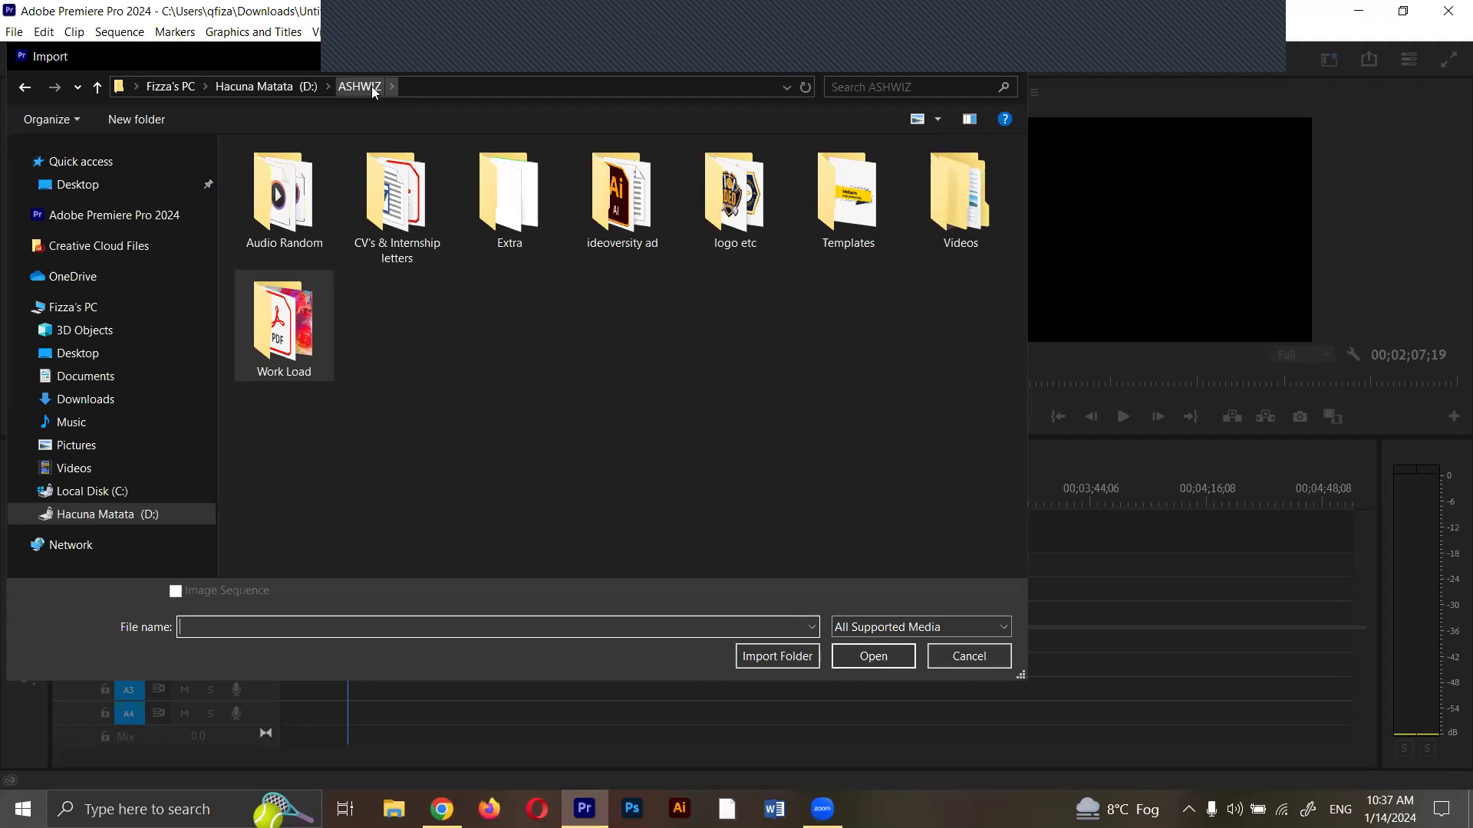
{"action": "double_click", "coordinate": [263, 220]}
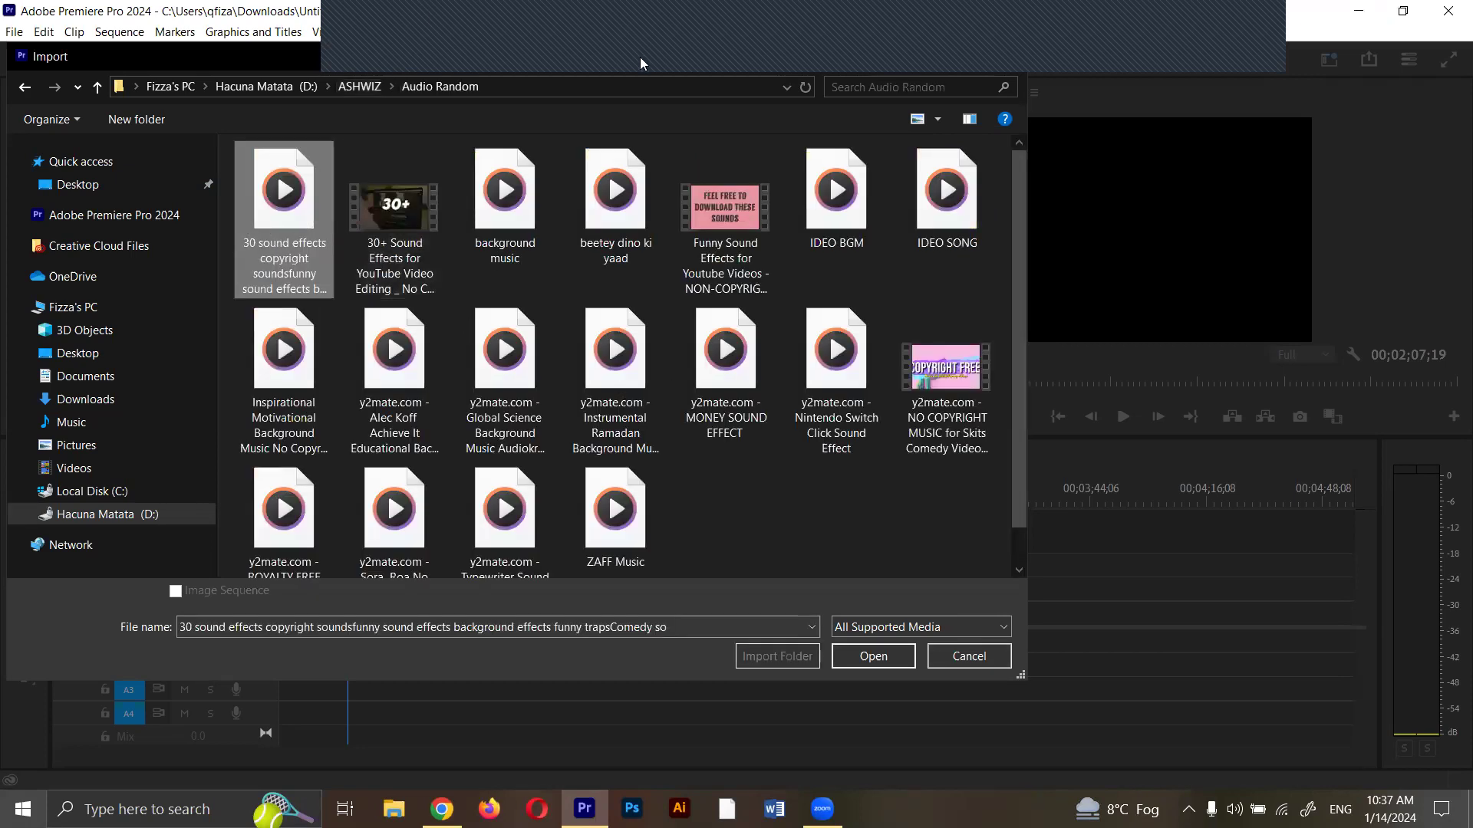
{"action": "double_click", "coordinate": [502, 404]}
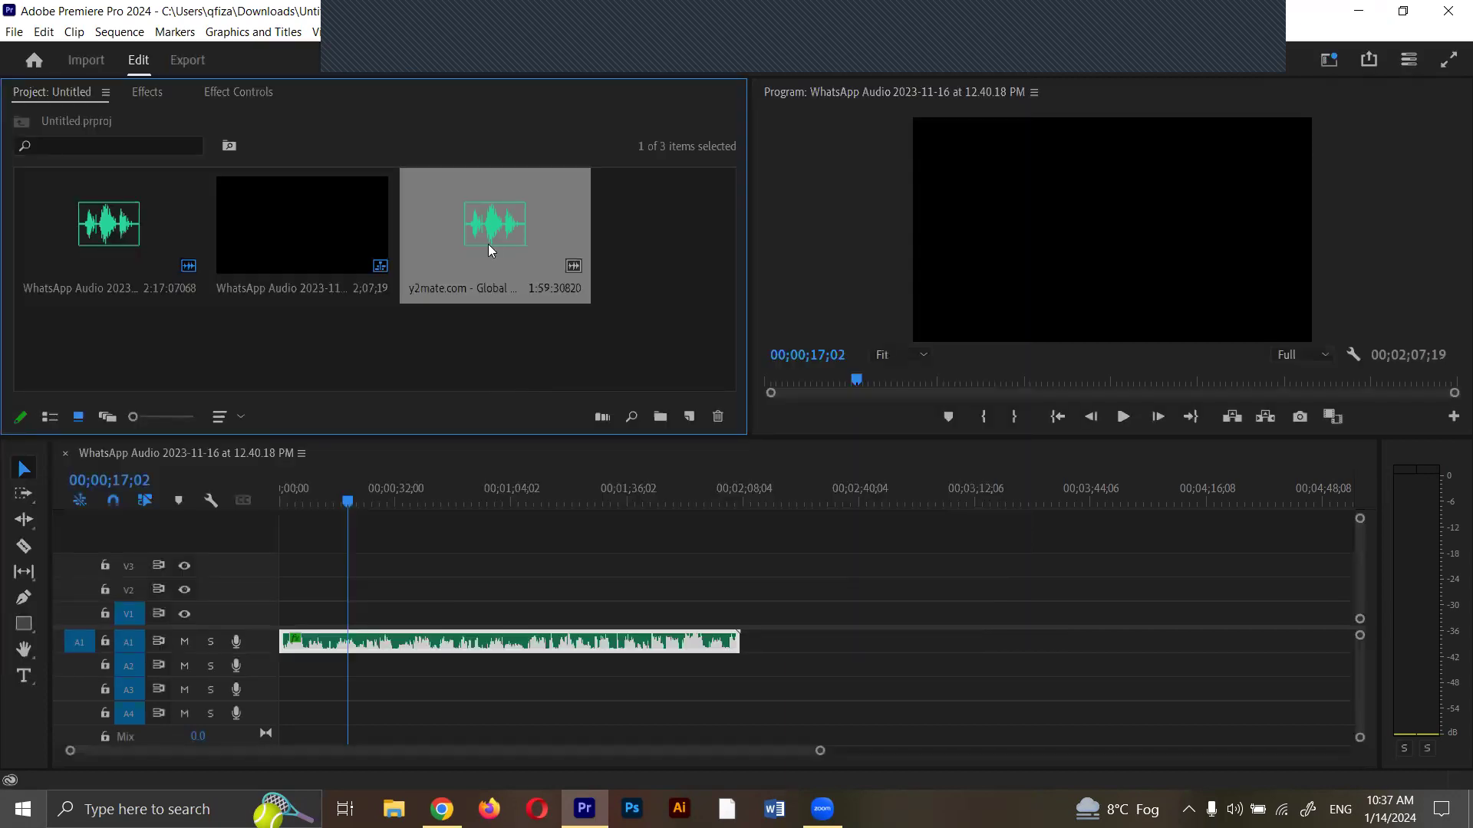
Add the imported background music to track A2 from the sequence start and trim both audio clips to end at 00;01;44;08.
{"action": "left_click_drag", "start_coordinate": [488, 244], "coordinate": [633, 657]}
{"action": "key", "text": "space"}
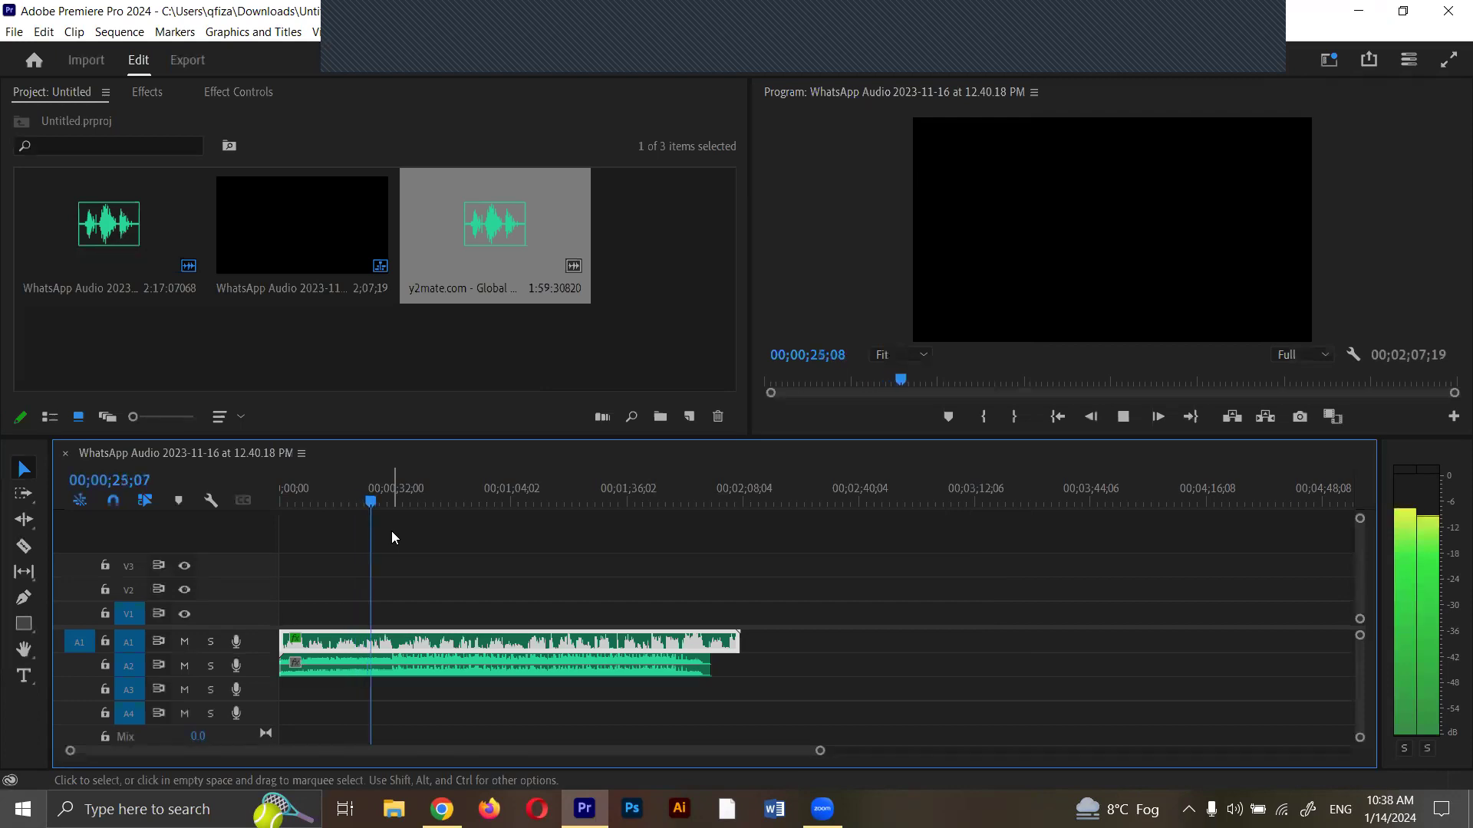
{"action": "key", "text": "space"}
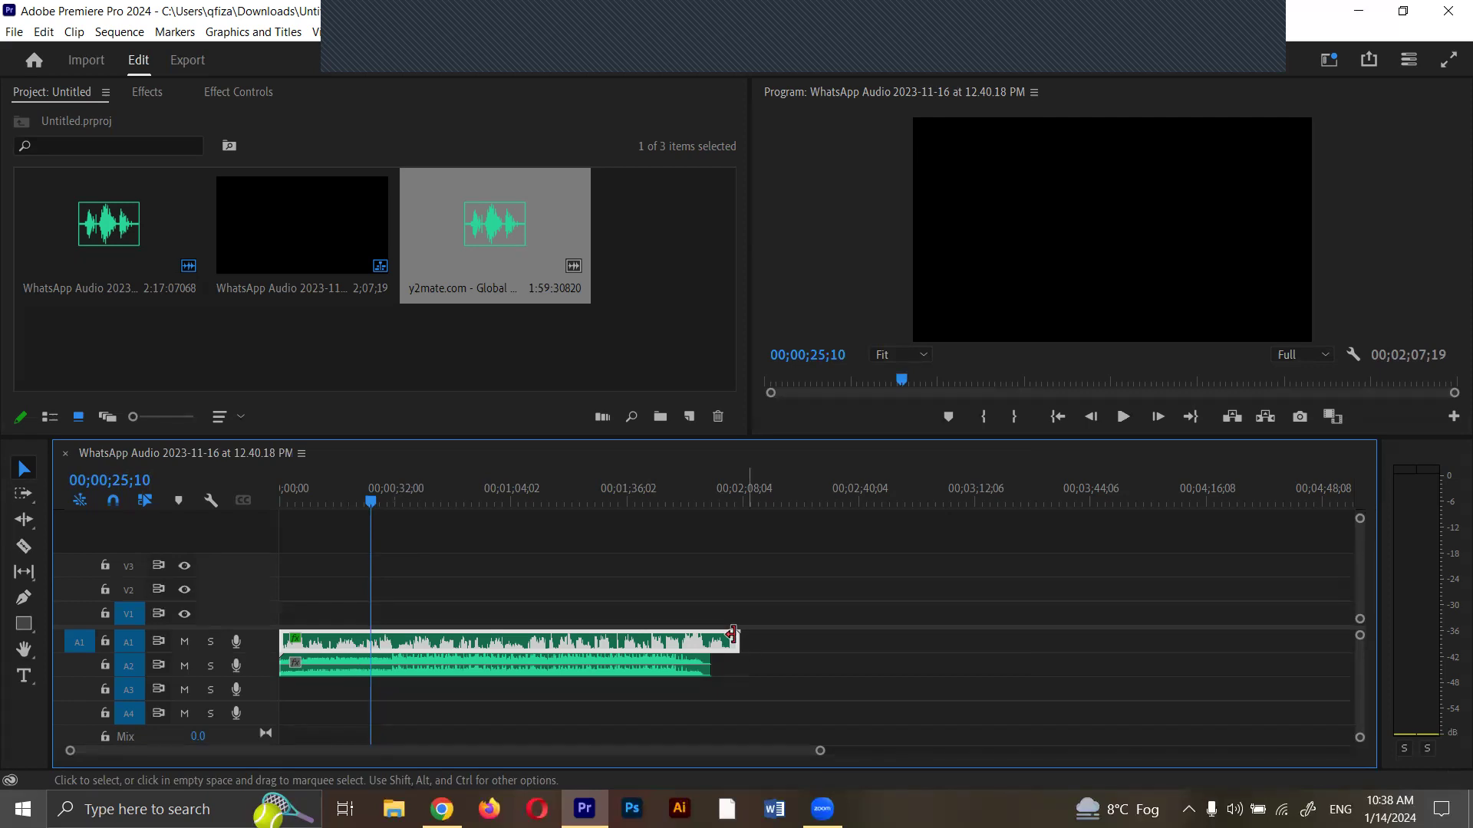
{"action": "left_click_drag", "start_coordinate": [738, 642], "coordinate": [654, 664]}
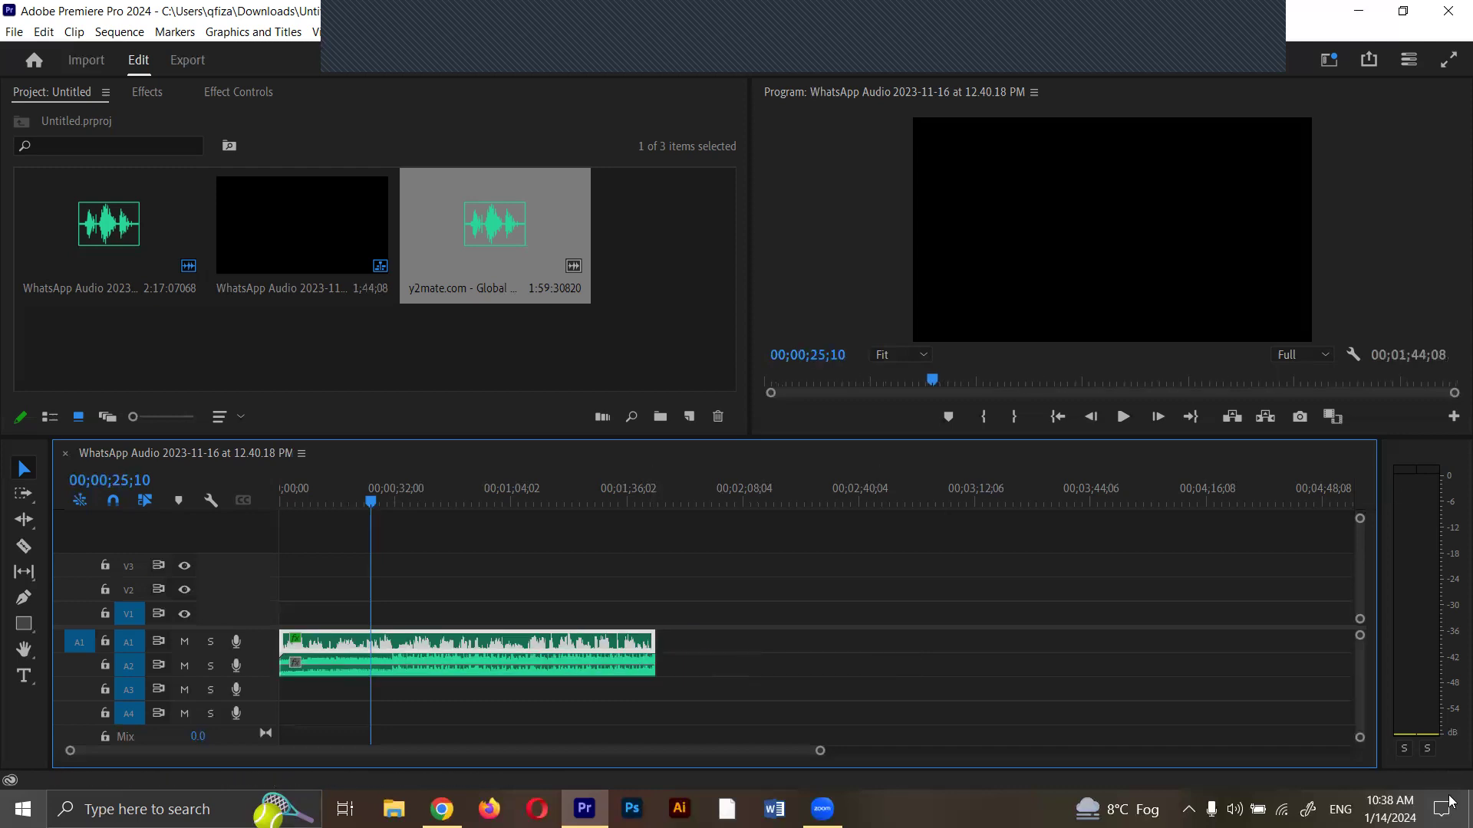
Split the A1 voice clip at four points, the first at 00;00;25;10, and select its second piece.
{"action": "left_click", "coordinate": [25, 545]}
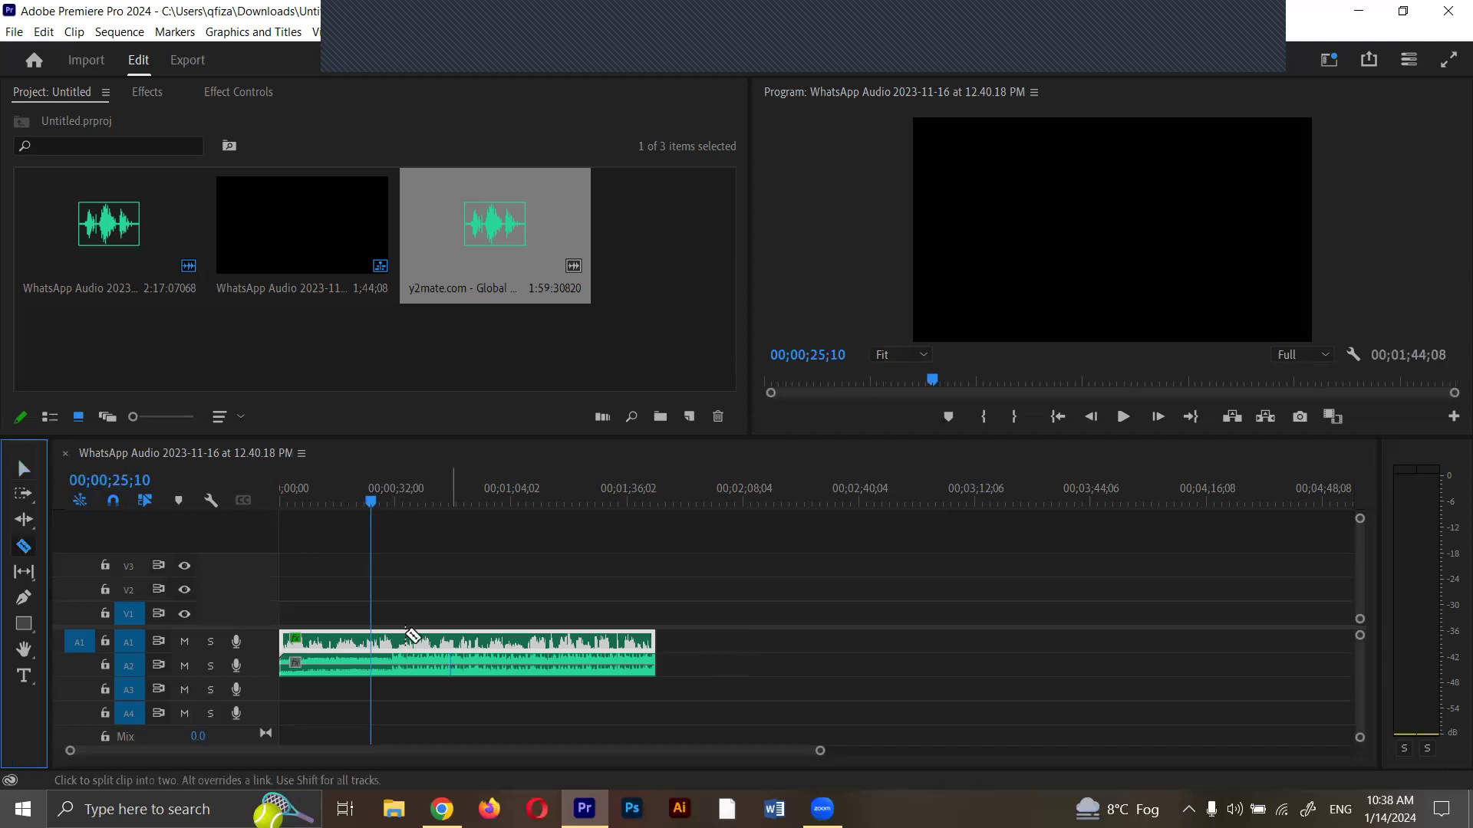
{"action": "left_click", "coordinate": [386, 641]}
{"action": "left_click", "coordinate": [442, 643]}
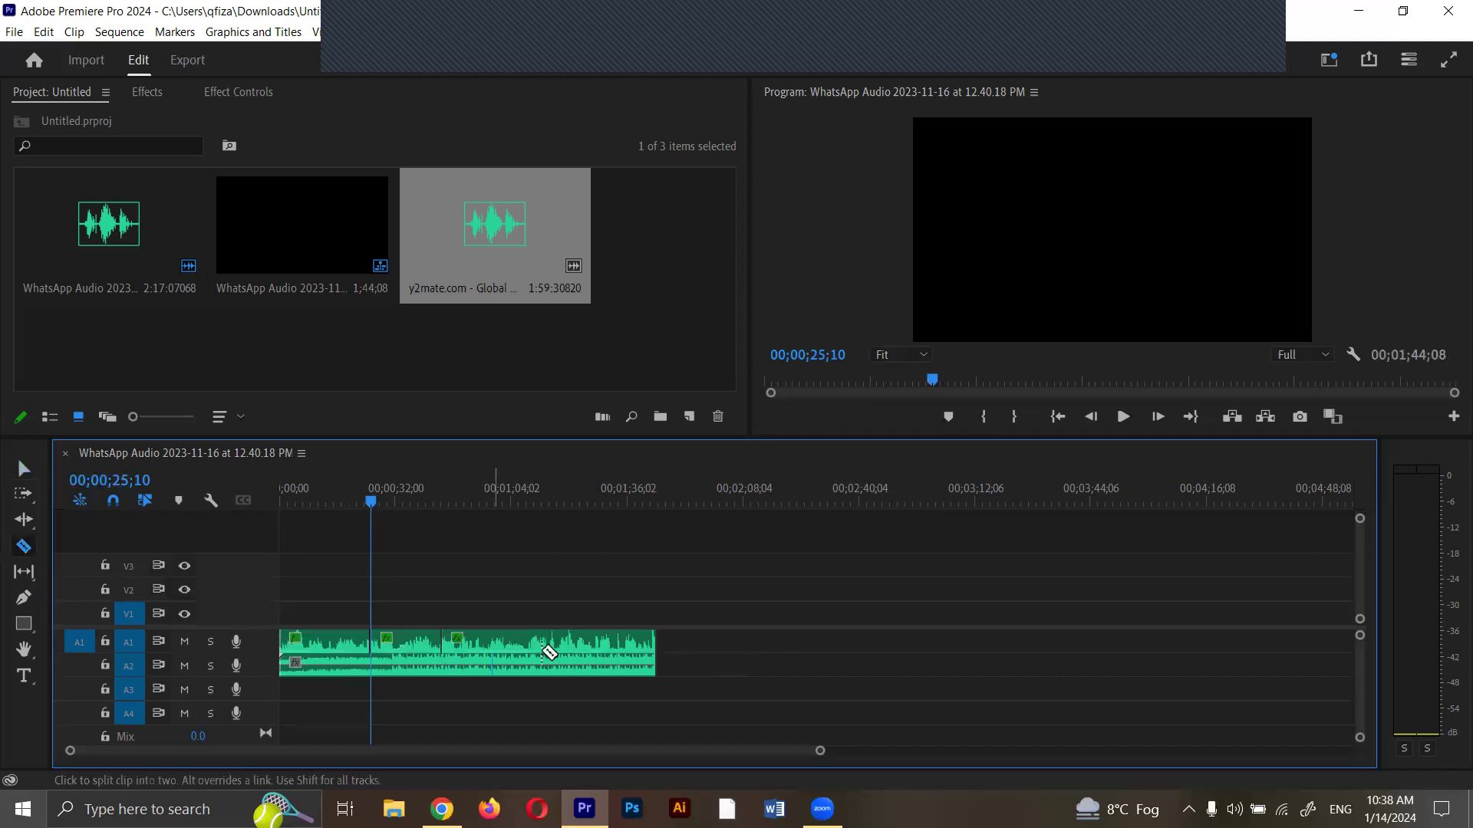
{"action": "left_click", "coordinate": [514, 643]}
{"action": "left_click", "coordinate": [556, 646]}
{"action": "key", "text": "v"}
{"action": "left_click", "coordinate": [421, 646]}
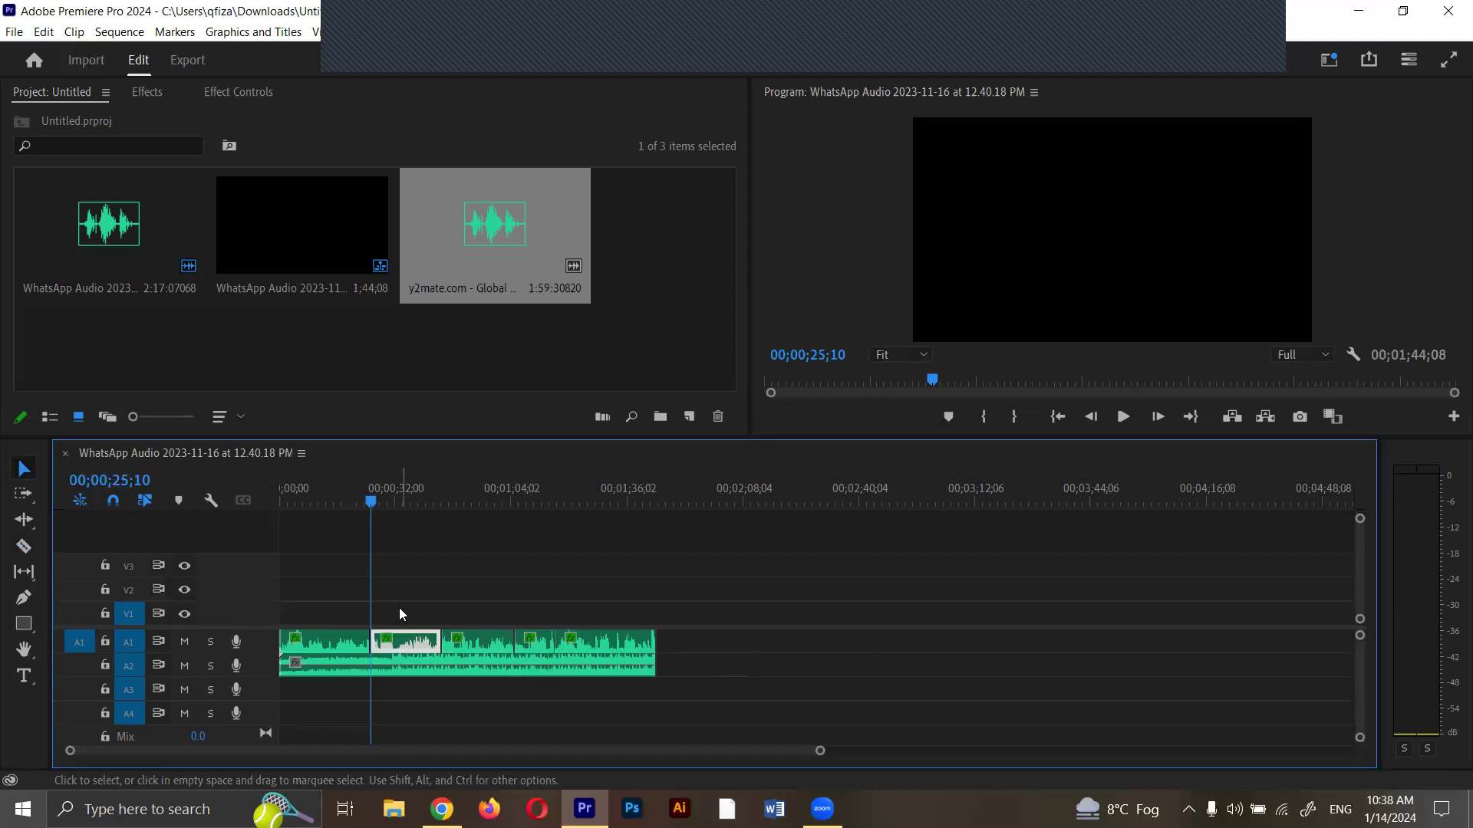
Delete the second and fourth pieces of the voice clip on A1 and increase the height of audio track A2.
{"action": "key", "text": "Delete"}
{"action": "left_click", "coordinate": [525, 653]}
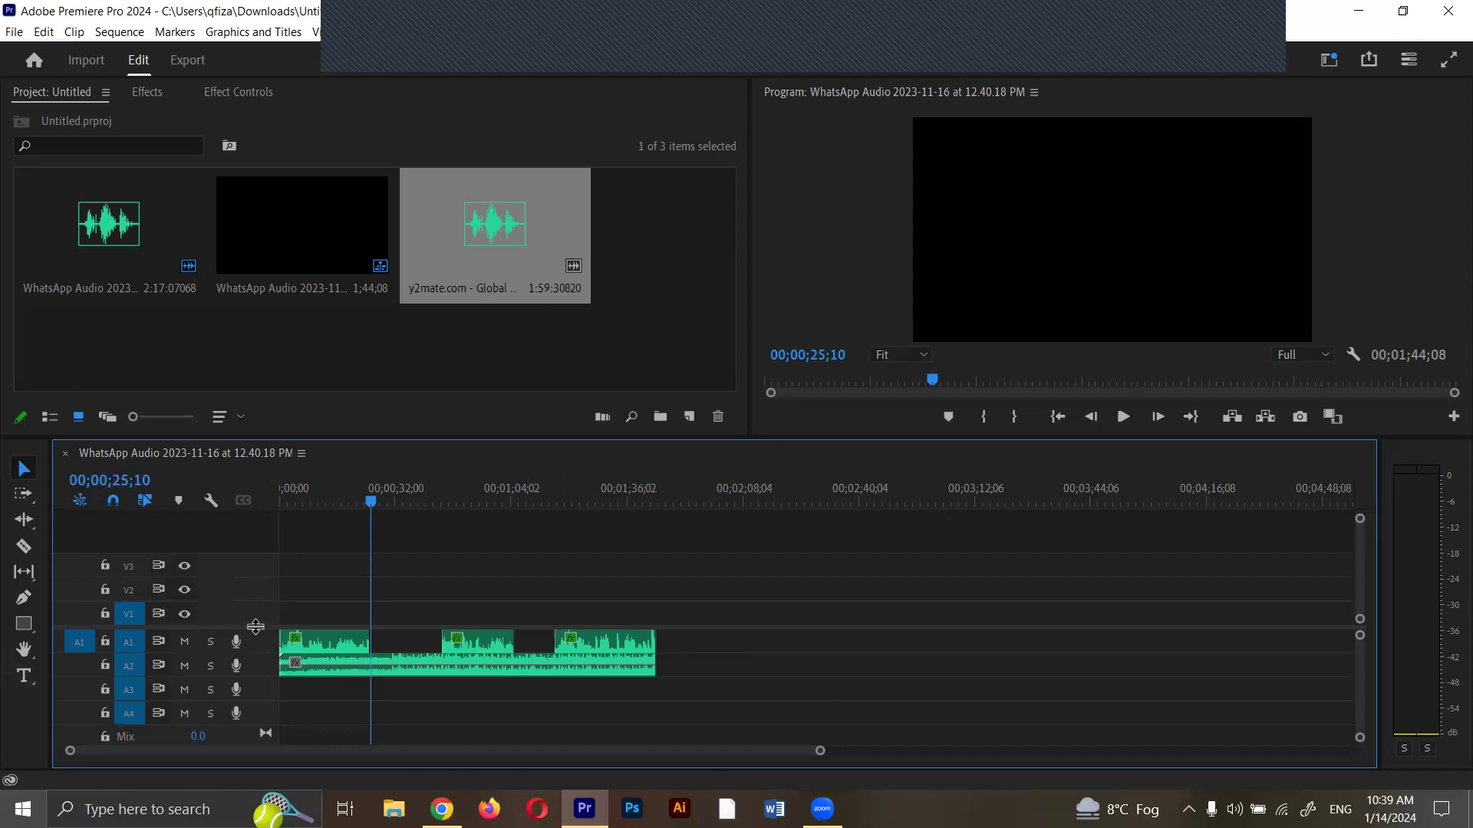
{"action": "scroll", "coordinate": [256, 629], "scroll_direction": "down", "scroll_amount": 2}
{"action": "left_click_drag", "start_coordinate": [260, 632], "coordinate": [259, 675]}
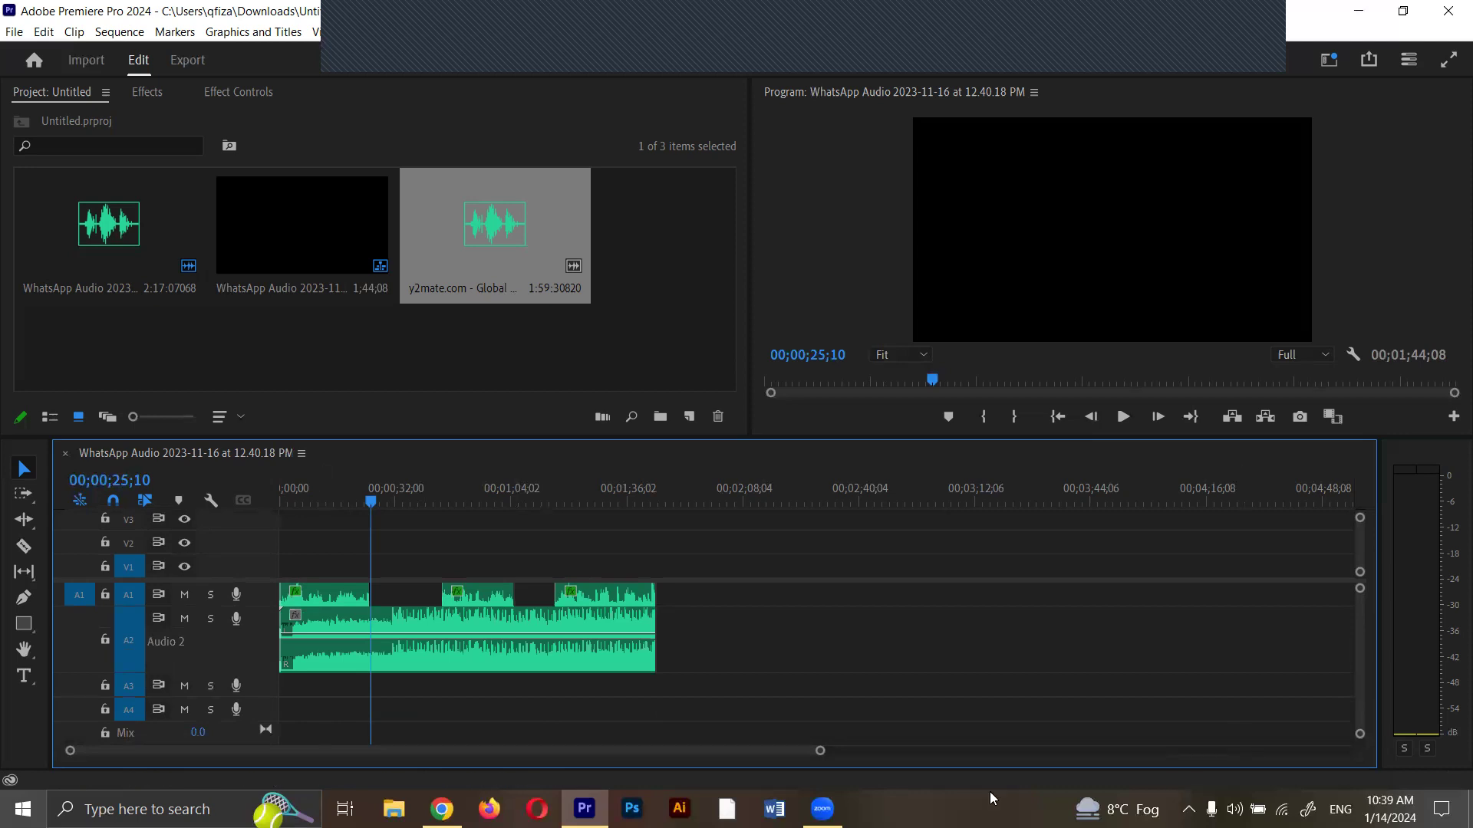
{"action": "left_click_drag", "start_coordinate": [819, 750], "coordinate": [669, 757]}
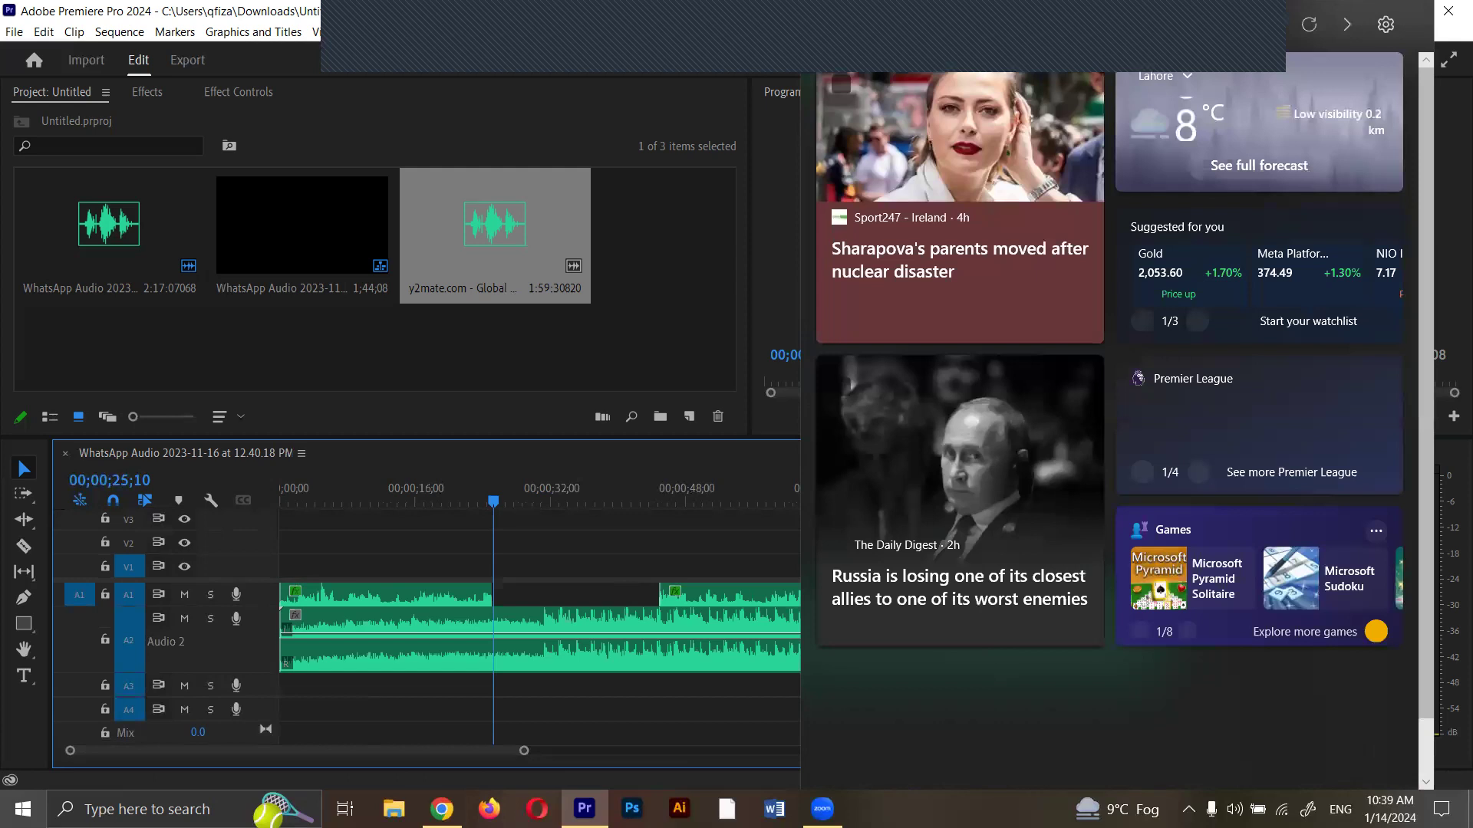
{"action": "left_click", "coordinate": [568, 649]}
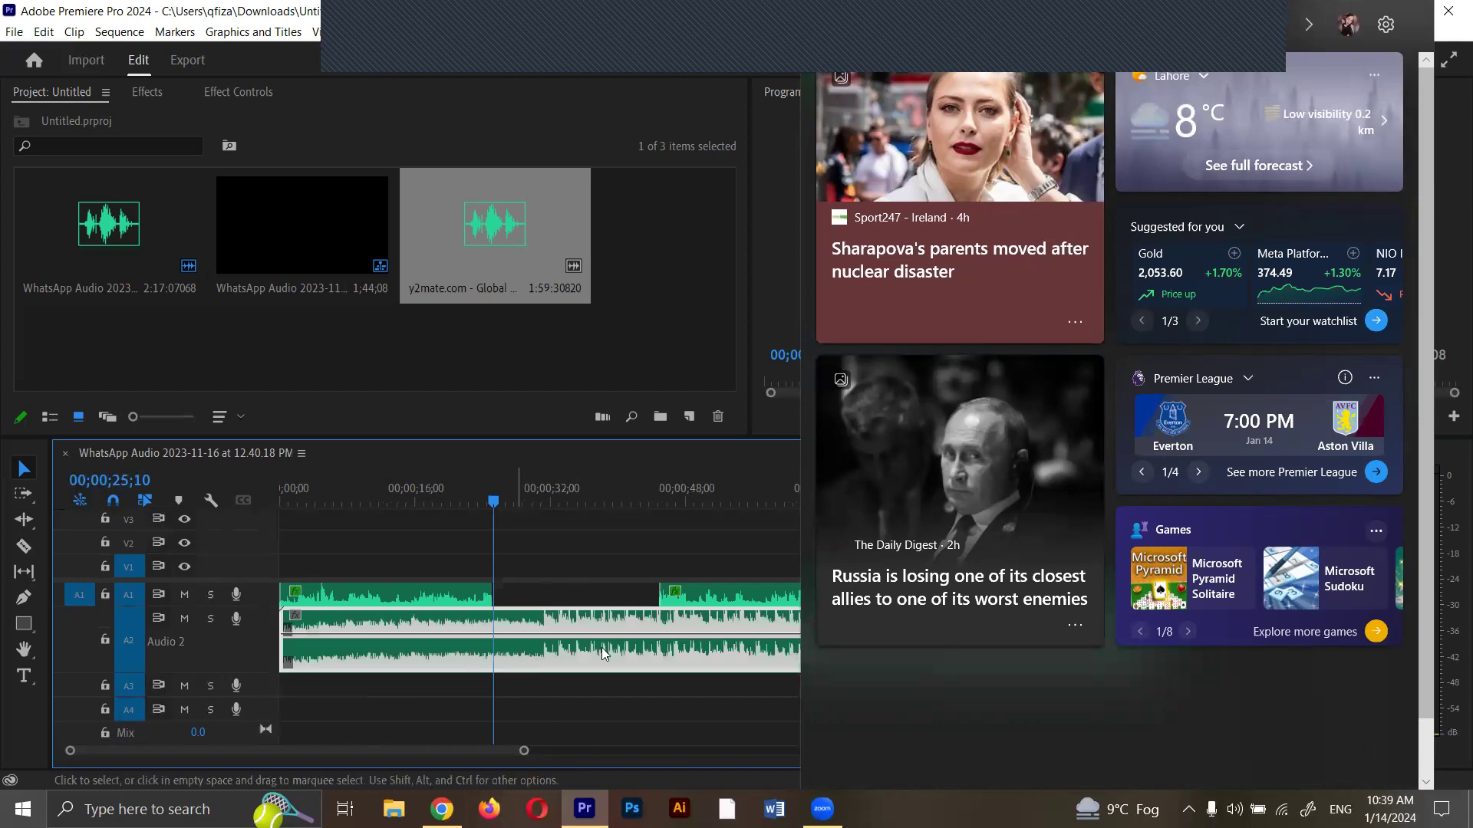
{"action": "left_click", "coordinate": [718, 706]}
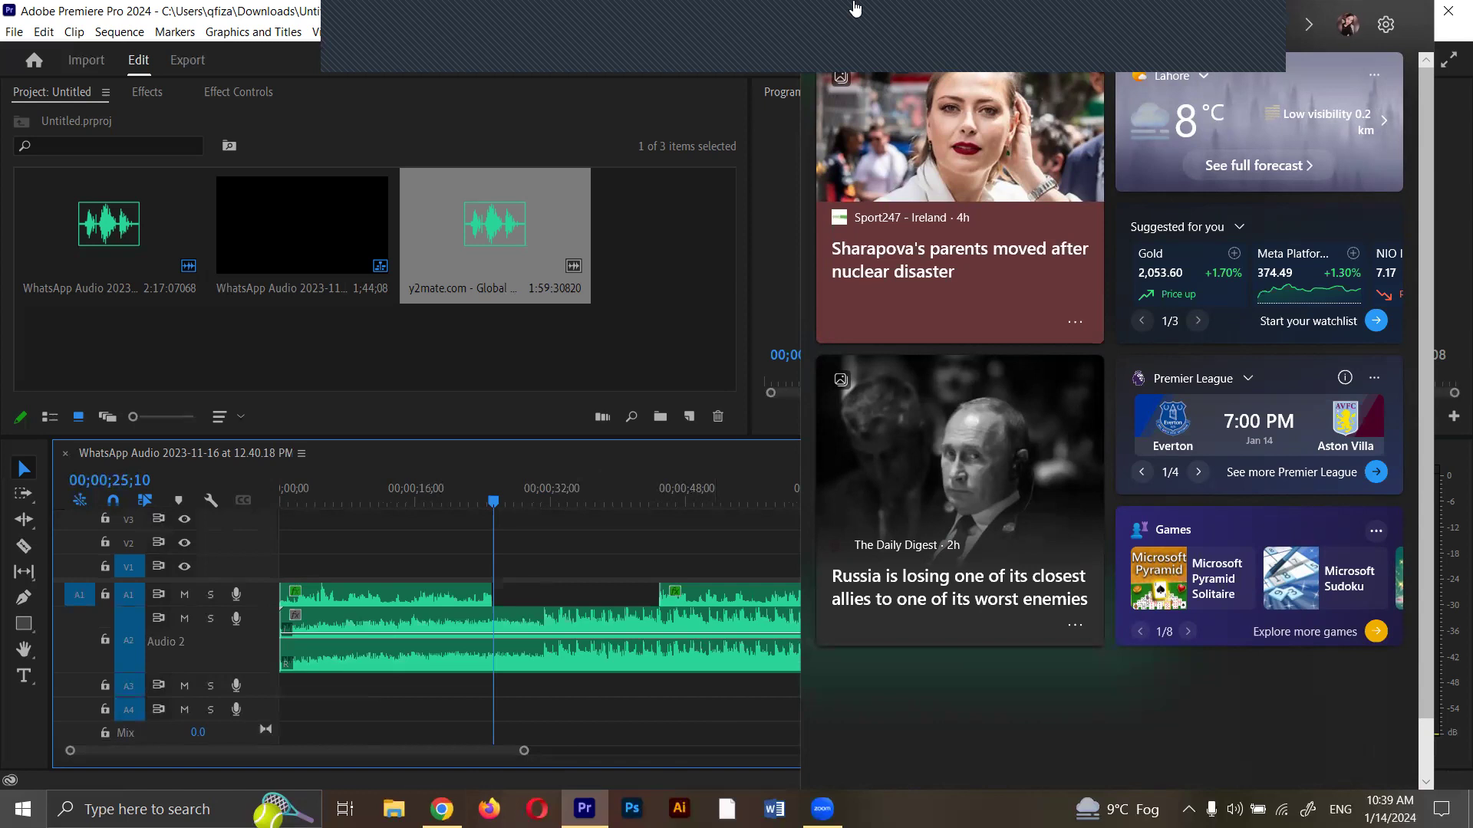
{"action": "left_click", "coordinate": [706, 478]}
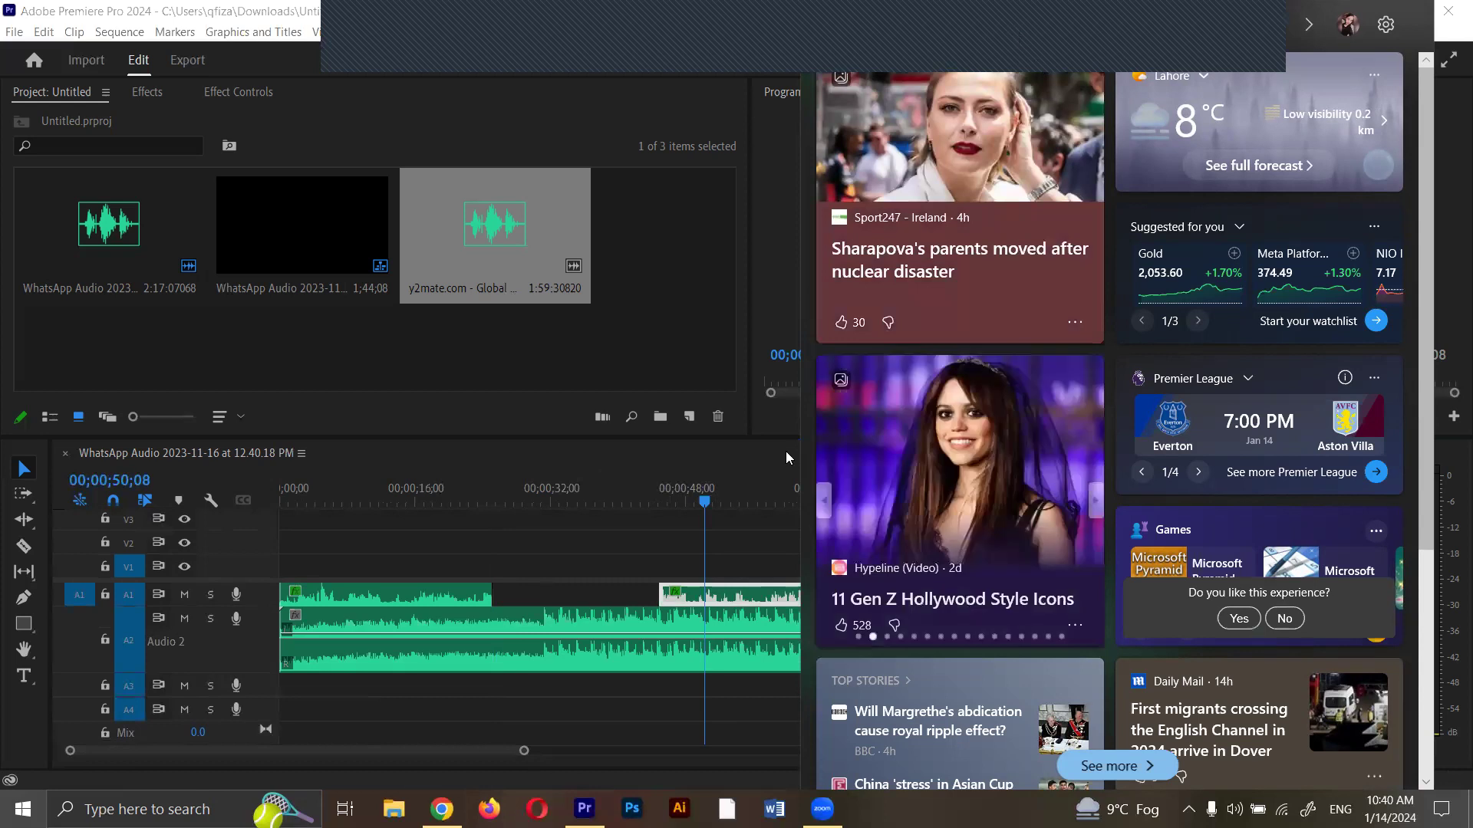
{"action": "left_click", "coordinate": [1312, 30]}
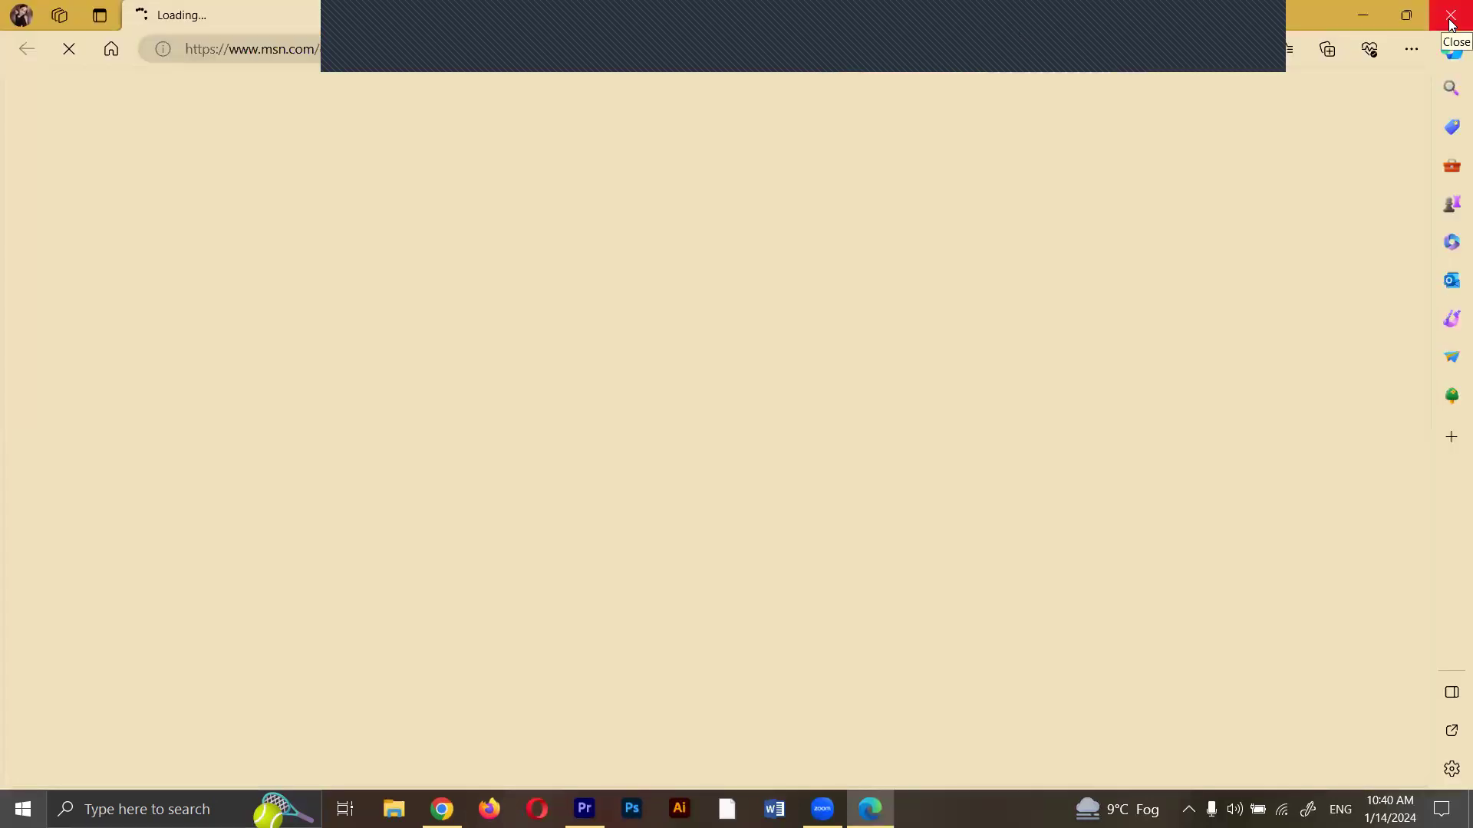
{"action": "left_click", "coordinate": [1451, 17]}
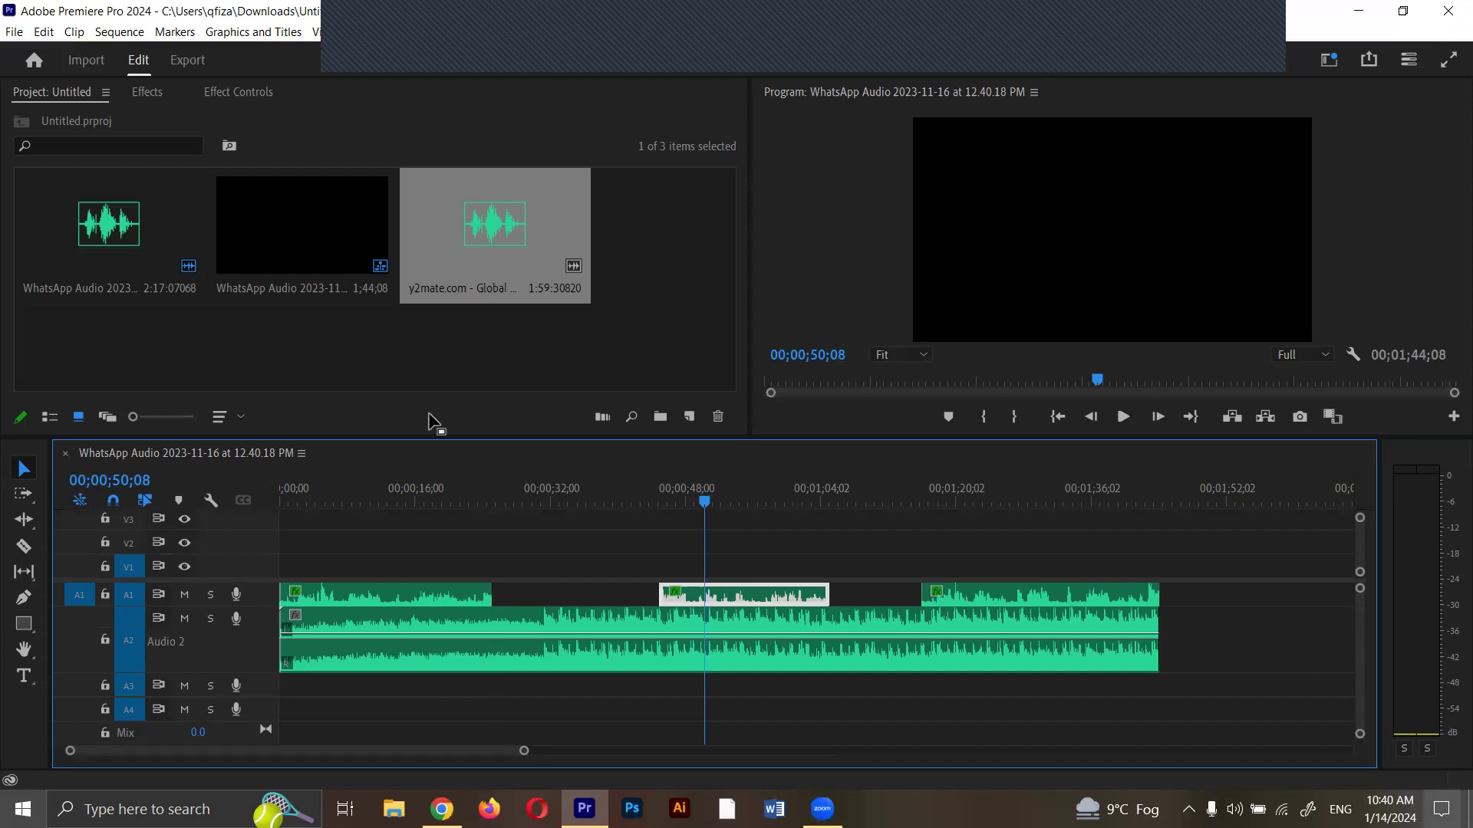
{"action": "key", "text": "ctrl+z"}
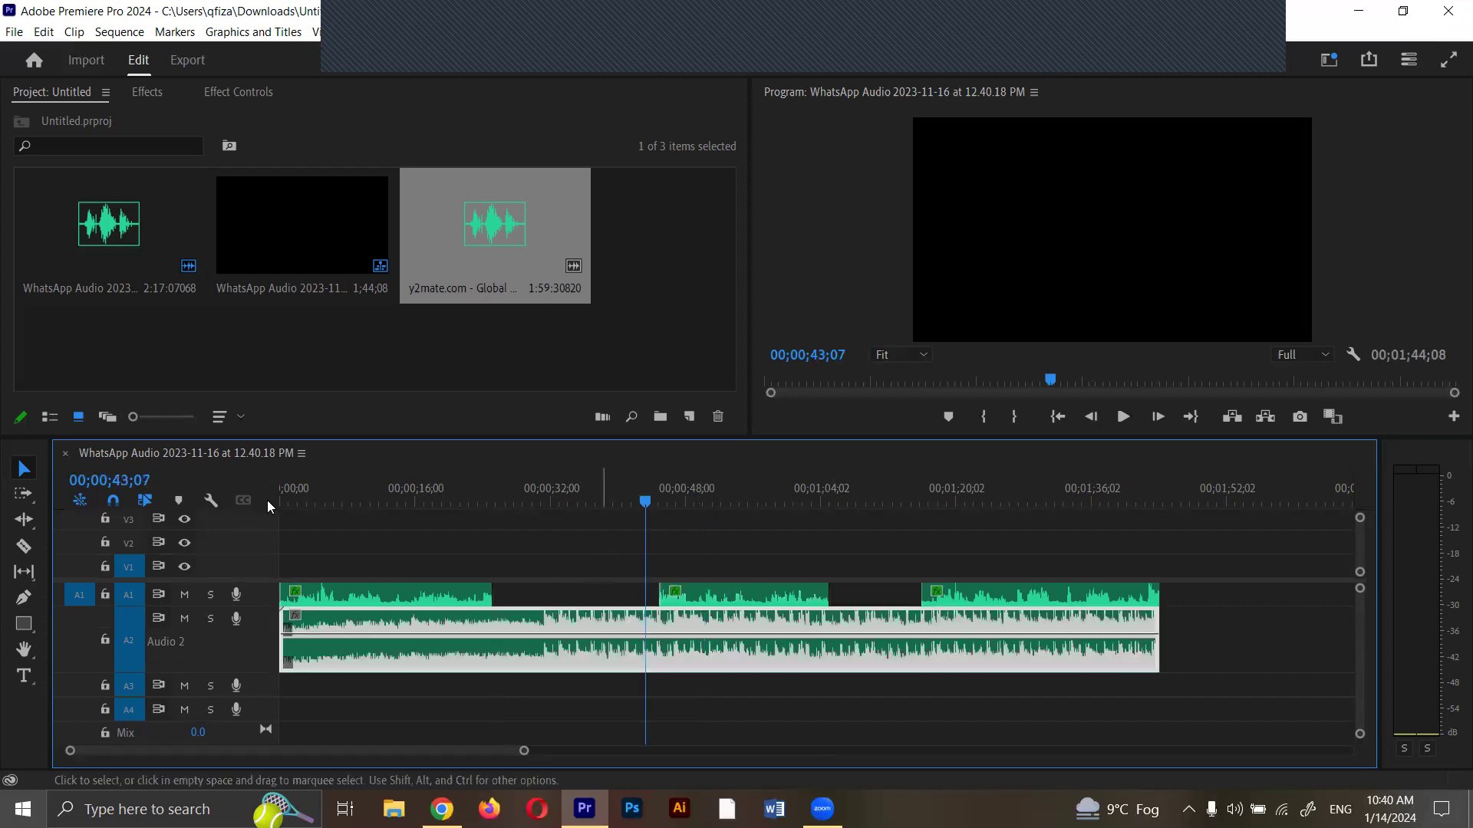
{"action": "key", "text": "ctrl+z"}
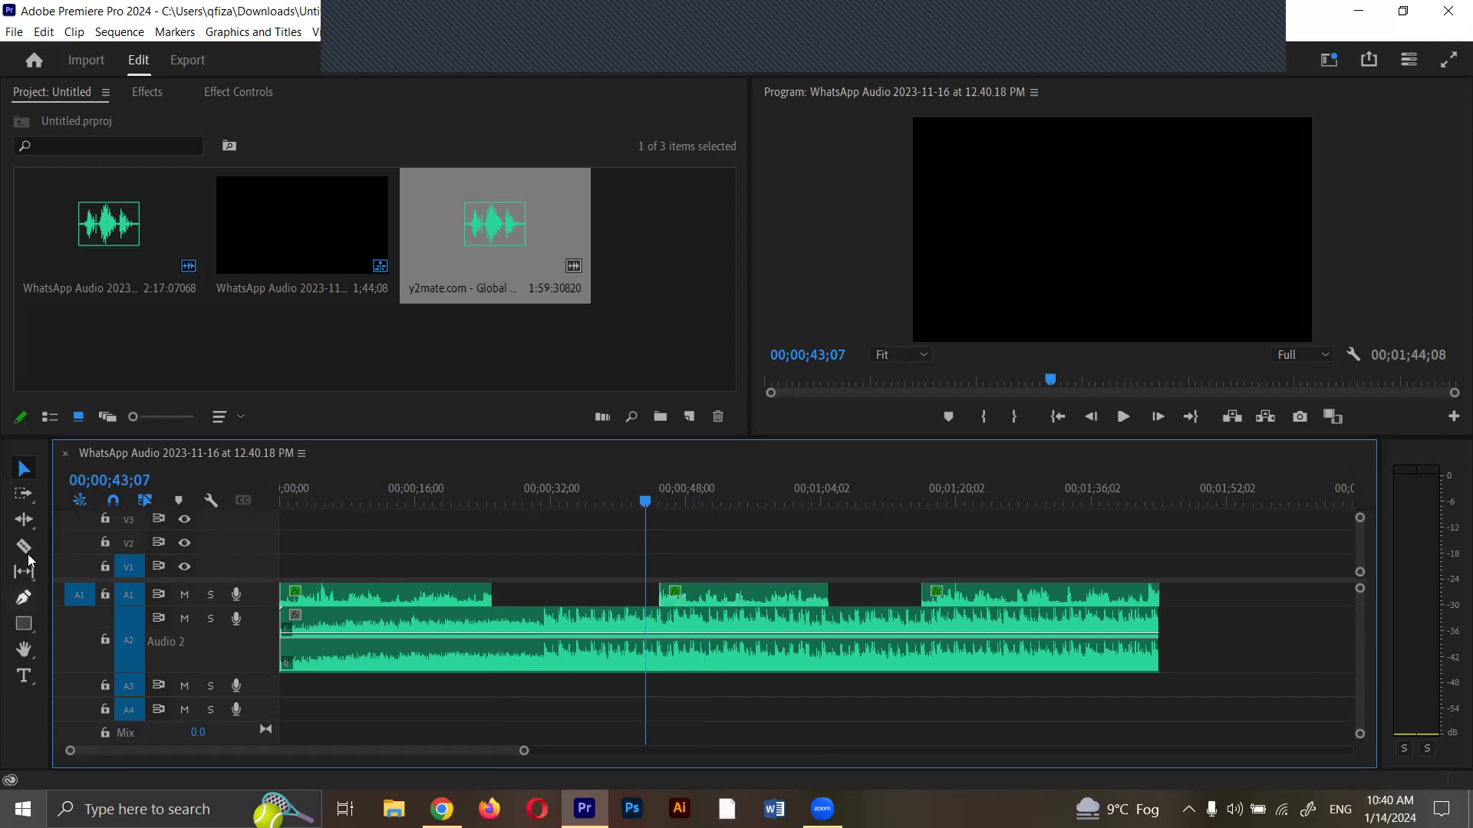
Trim the start of the A2 music, move it back to the sequence start, and shorten the last voice clip to match at 00;01;37;00.
{"action": "left_click", "coordinate": [23, 600]}
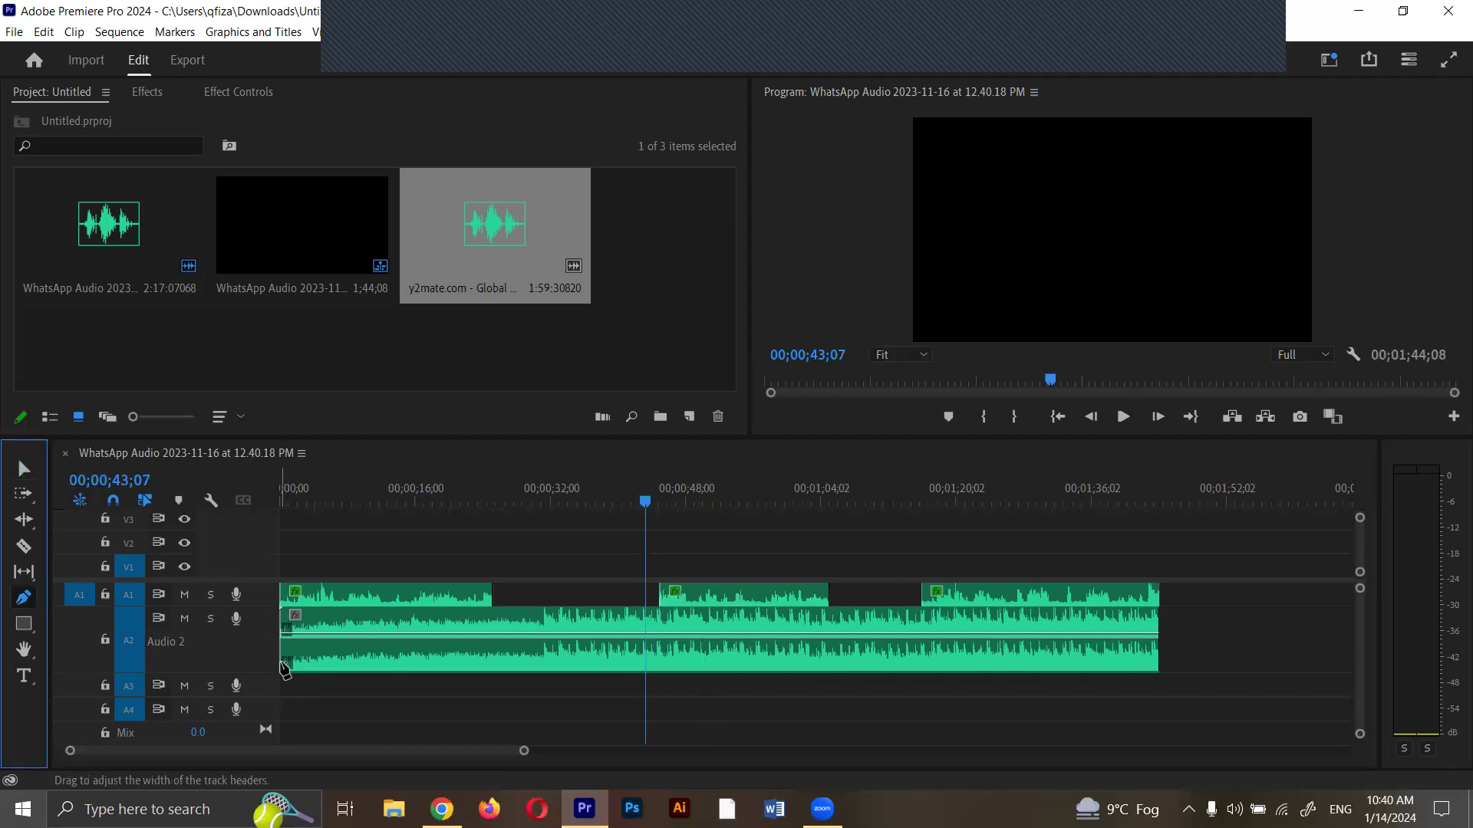
{"action": "key", "text": "v"}
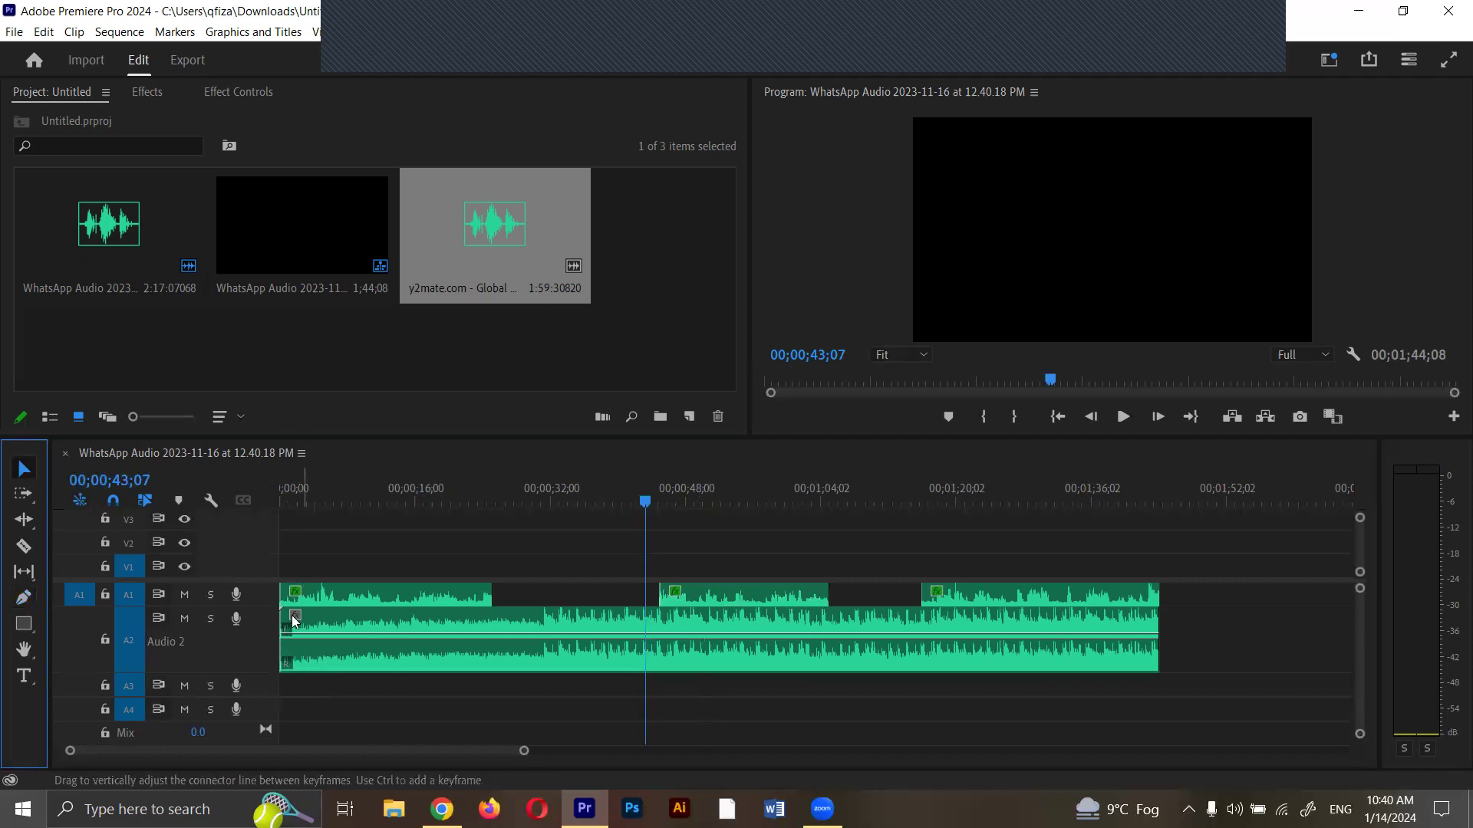
{"action": "left_click_drag", "start_coordinate": [282, 660], "coordinate": [341, 665]}
{"action": "left_click_drag", "start_coordinate": [455, 664], "coordinate": [394, 664]}
{"action": "left_click_drag", "start_coordinate": [1108, 585], "coordinate": [1098, 593]}
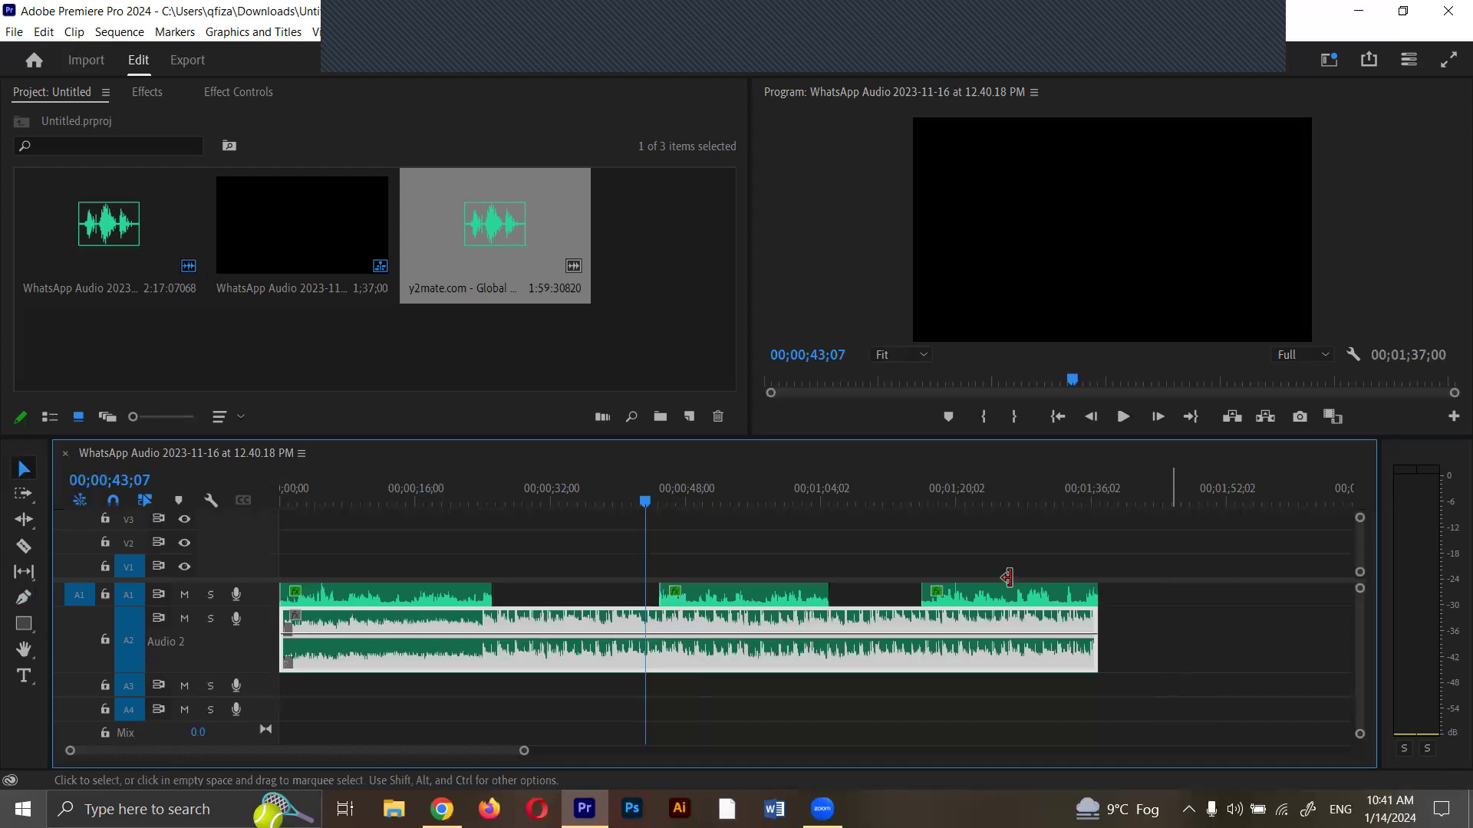
Add pairs of volume keyframes to the A2 music with the Pen tool at its start, its end and around each voice gap edge.
{"action": "left_click", "coordinate": [23, 596]}
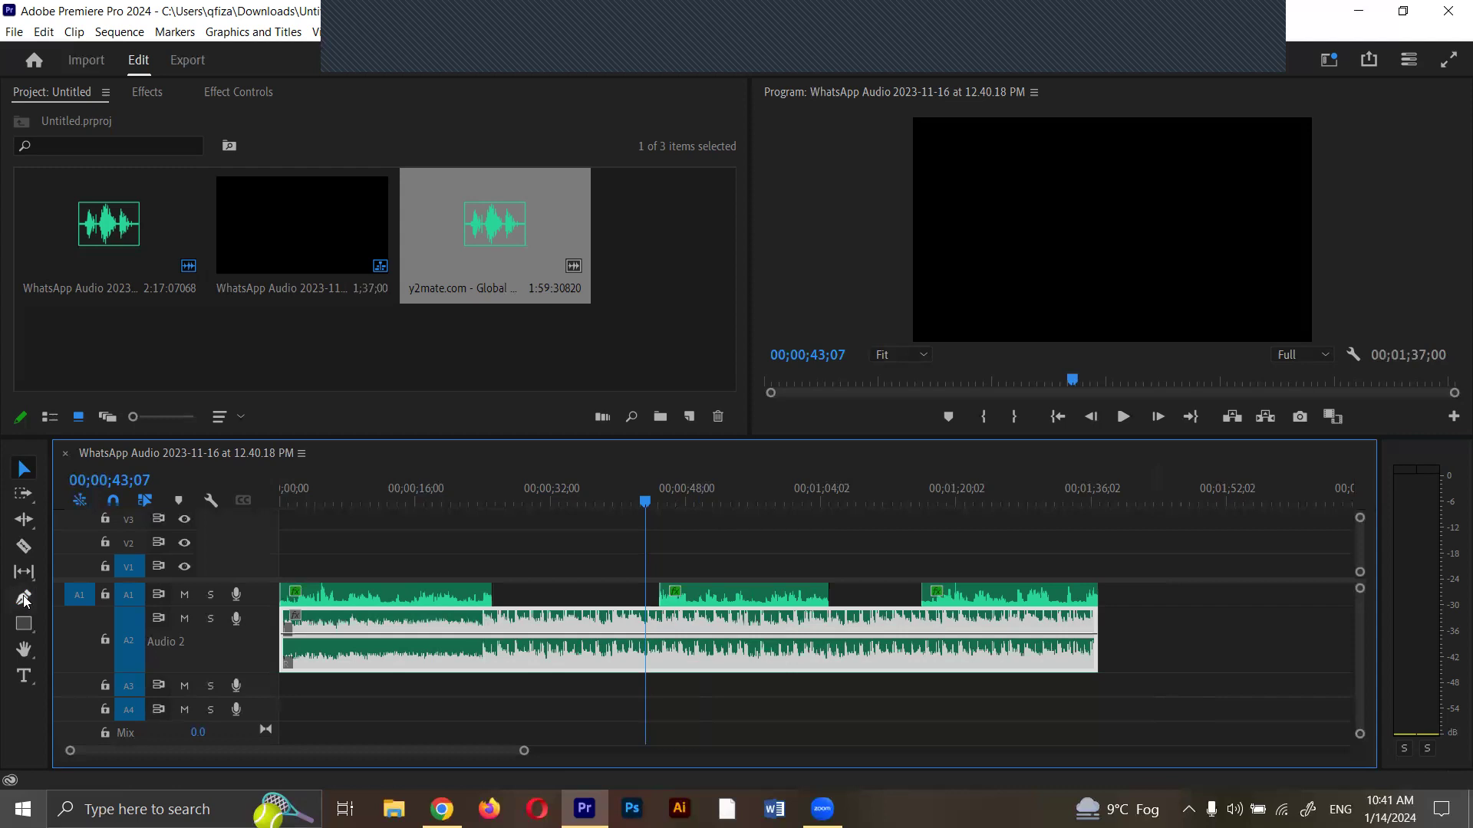
{"action": "left_click", "coordinate": [293, 635]}
{"action": "left_click", "coordinate": [289, 635]}
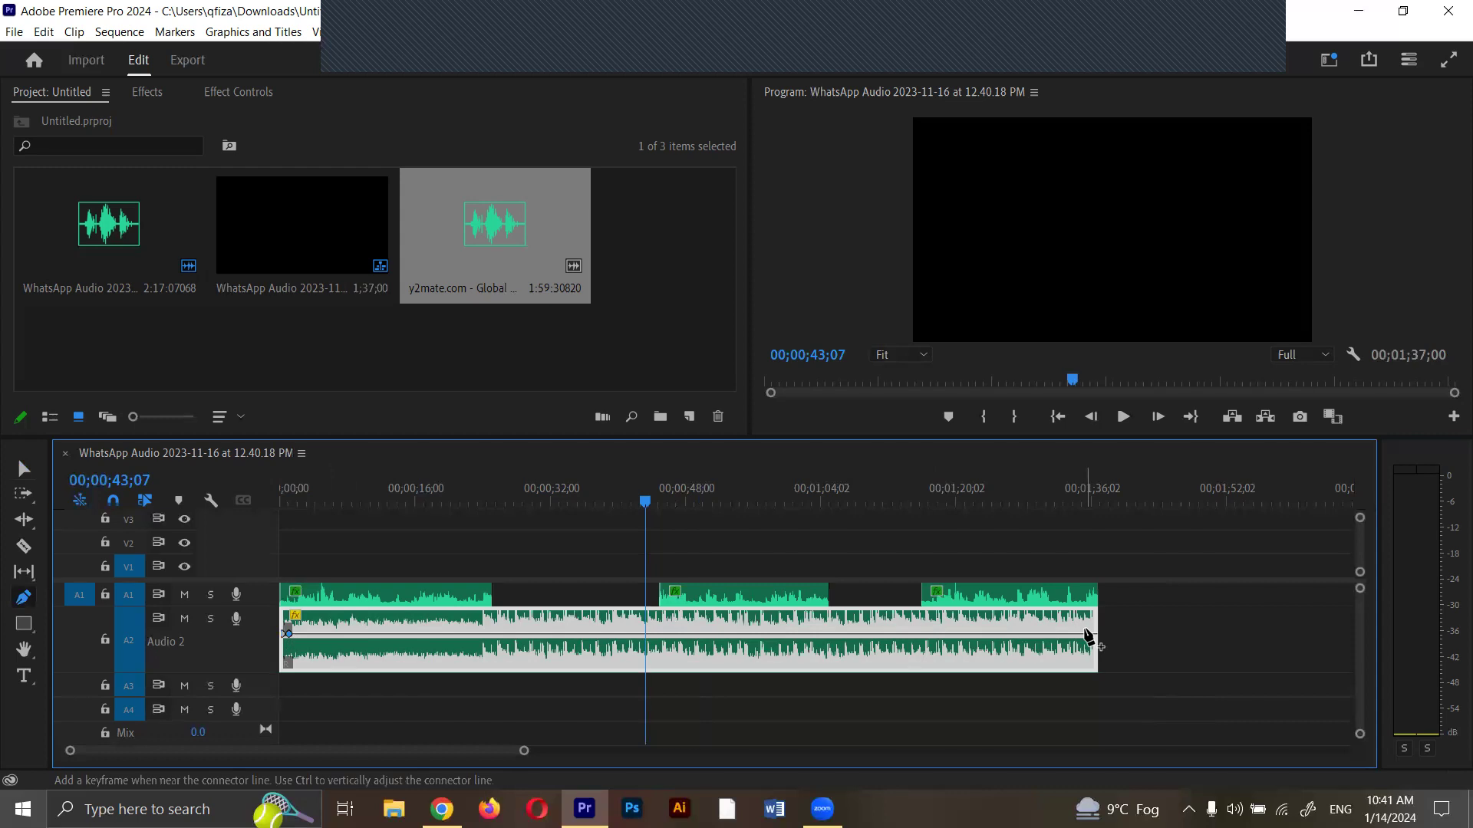
{"action": "left_click", "coordinate": [495, 635]}
{"action": "left_click", "coordinate": [484, 634]}
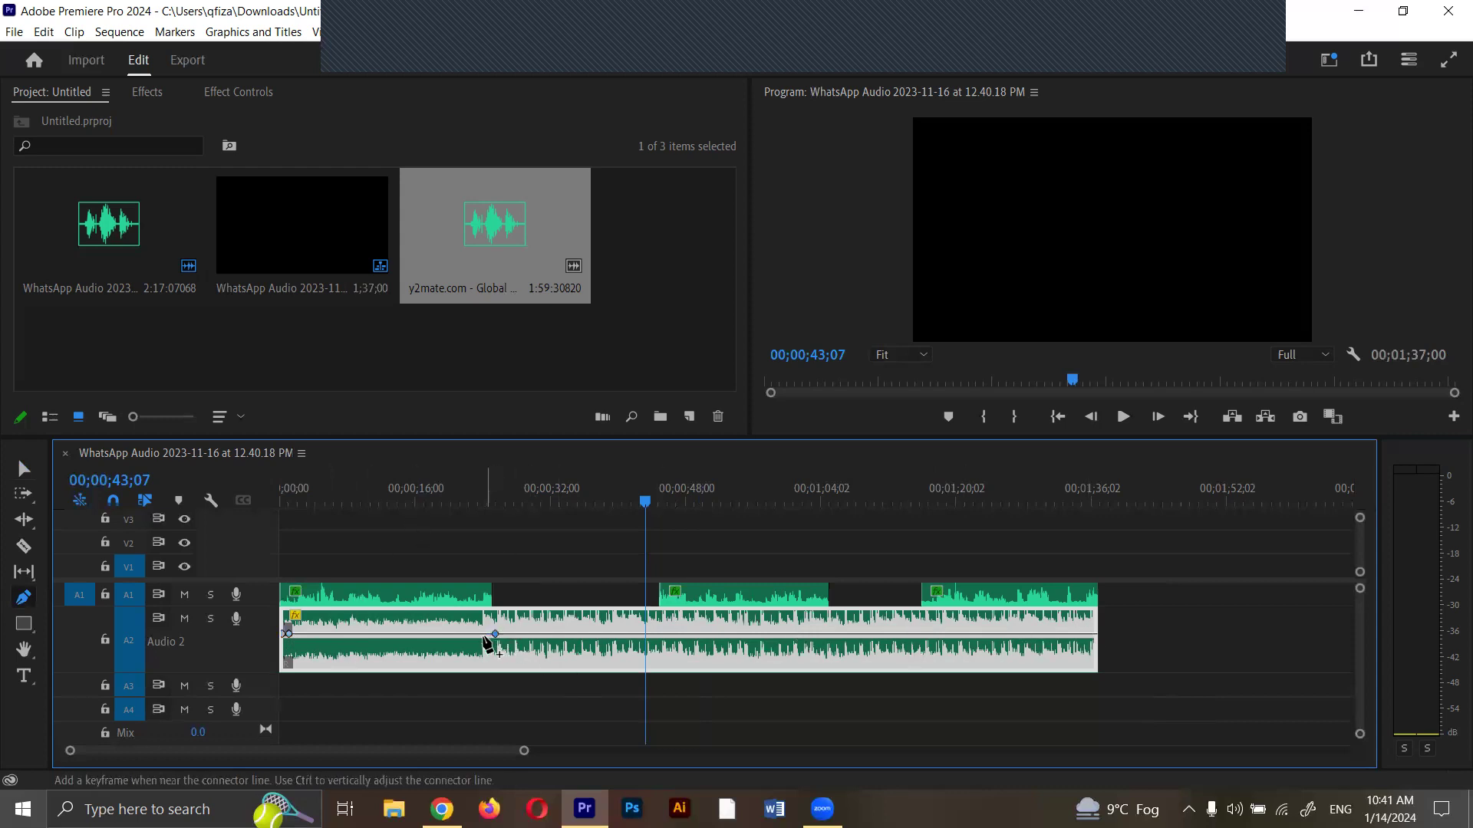
{"action": "left_click", "coordinate": [662, 634]}
{"action": "left_click", "coordinate": [651, 634]}
{"action": "left_click", "coordinate": [826, 634]}
{"action": "left_click", "coordinate": [838, 635]}
{"action": "left_click", "coordinate": [922, 635]}
{"action": "left_click", "coordinate": [912, 634]}
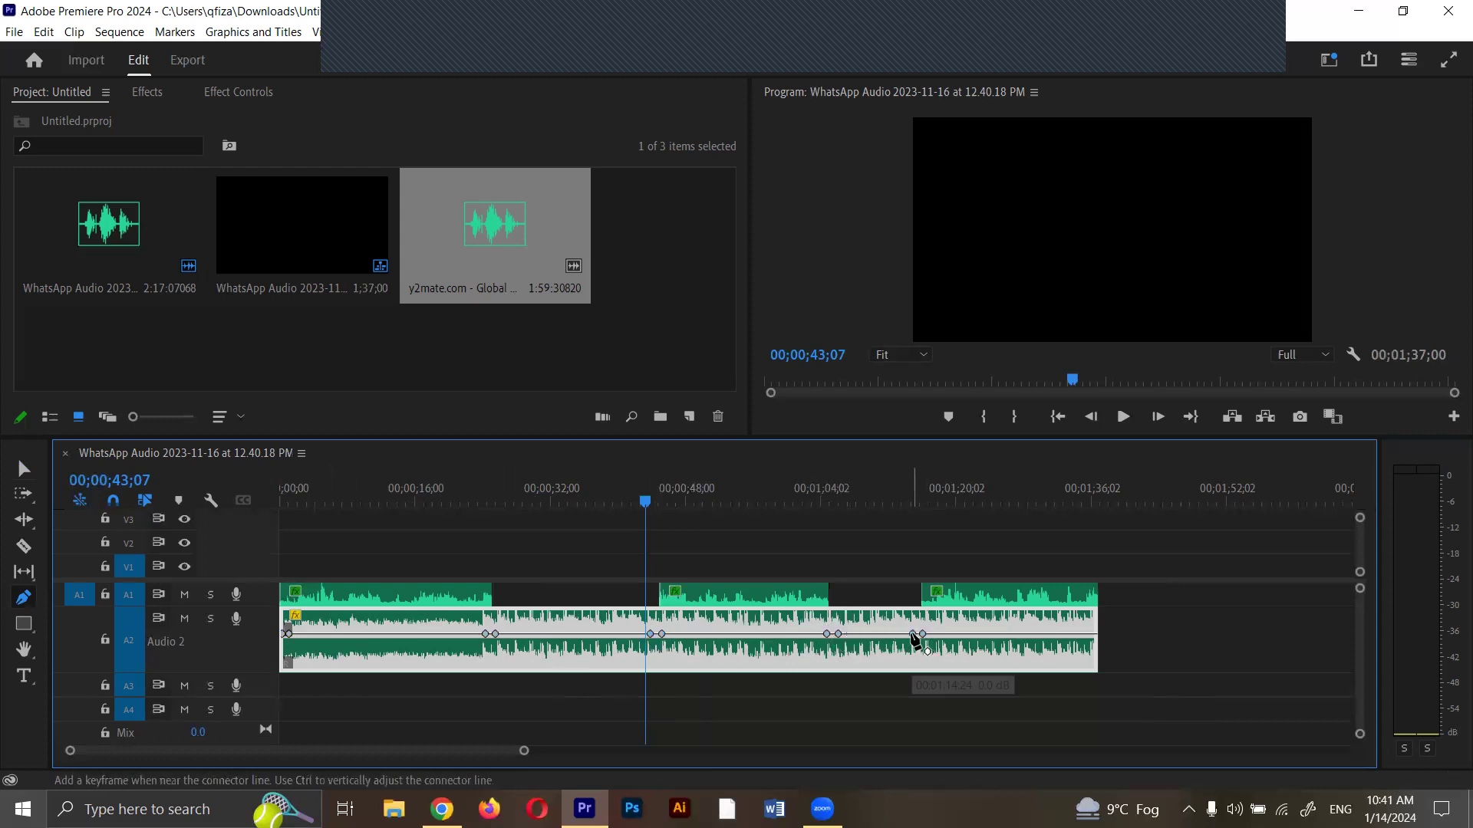
{"action": "left_click", "coordinate": [1096, 635]}
{"action": "left_click", "coordinate": [1086, 635]}
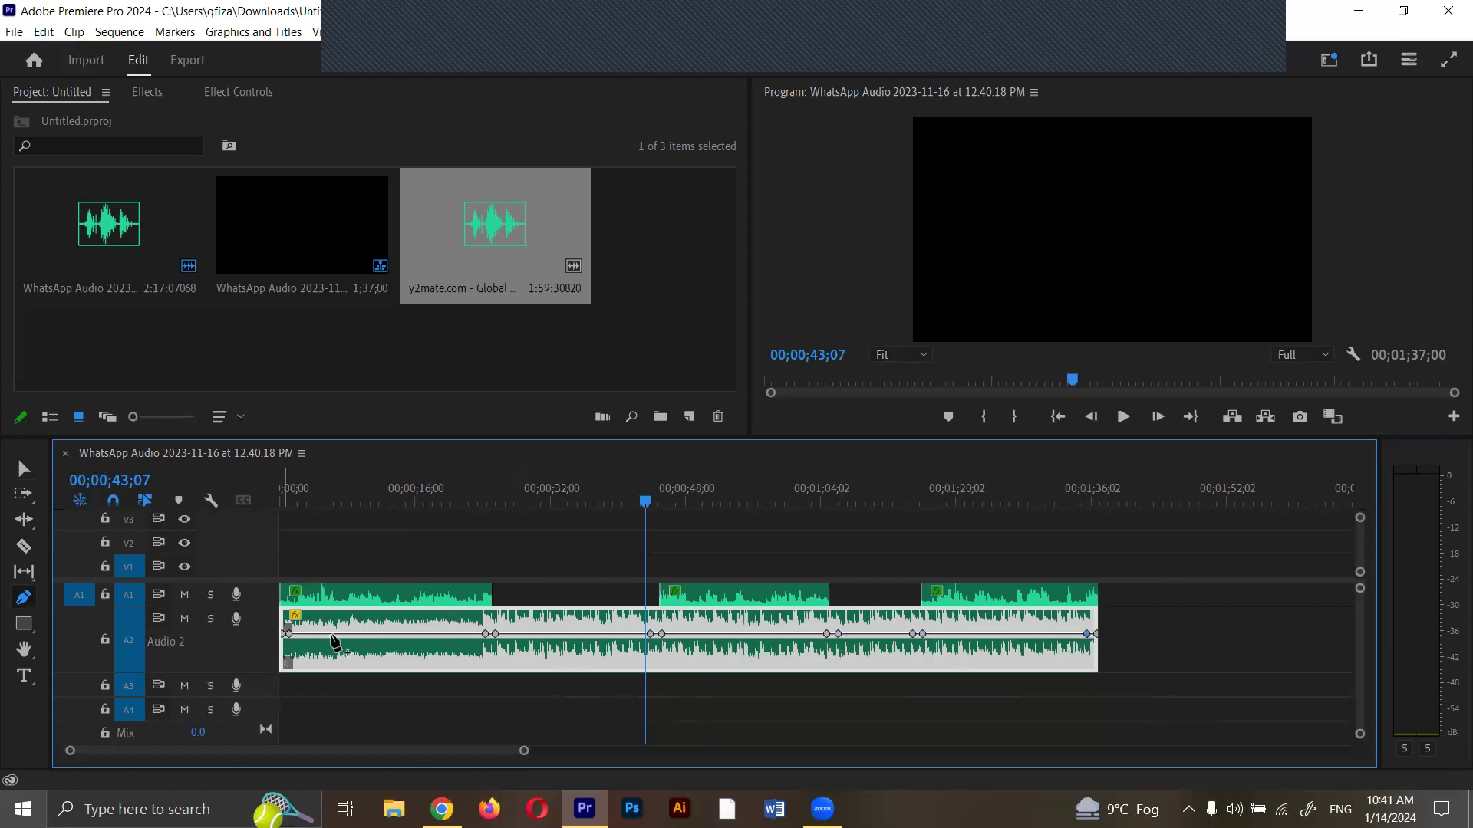
Lower the music's first keyframe to create a fade-in and reduce the A2 volume line under the first voice clip.
{"action": "left_click", "coordinate": [27, 468]}
{"action": "left_click", "coordinate": [287, 637]}
{"action": "left_click_drag", "start_coordinate": [525, 754], "coordinate": [290, 755]}
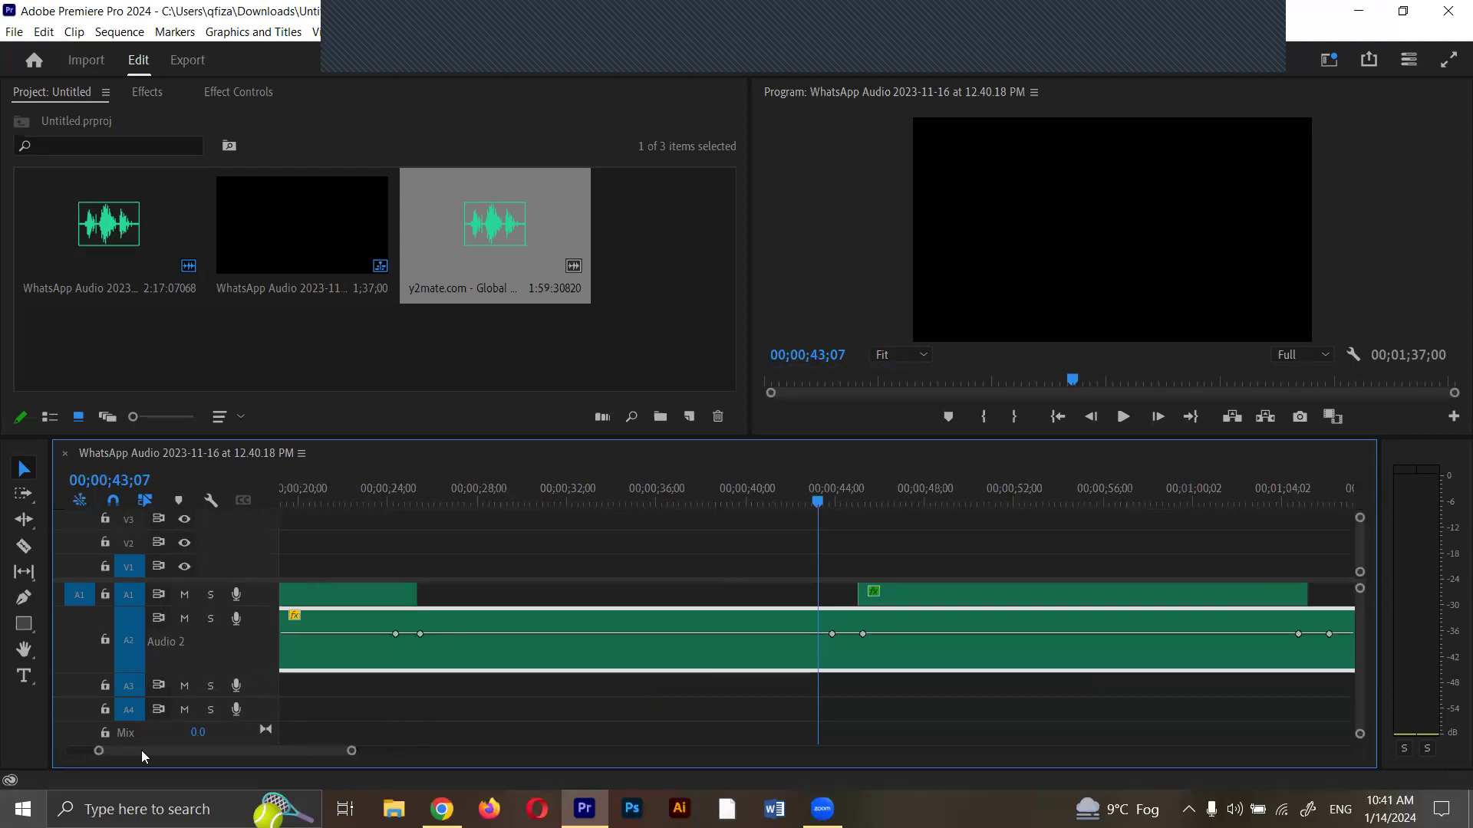
{"action": "left_click", "coordinate": [292, 503]}
{"action": "left_click_drag", "start_coordinate": [293, 502], "coordinate": [397, 506]}
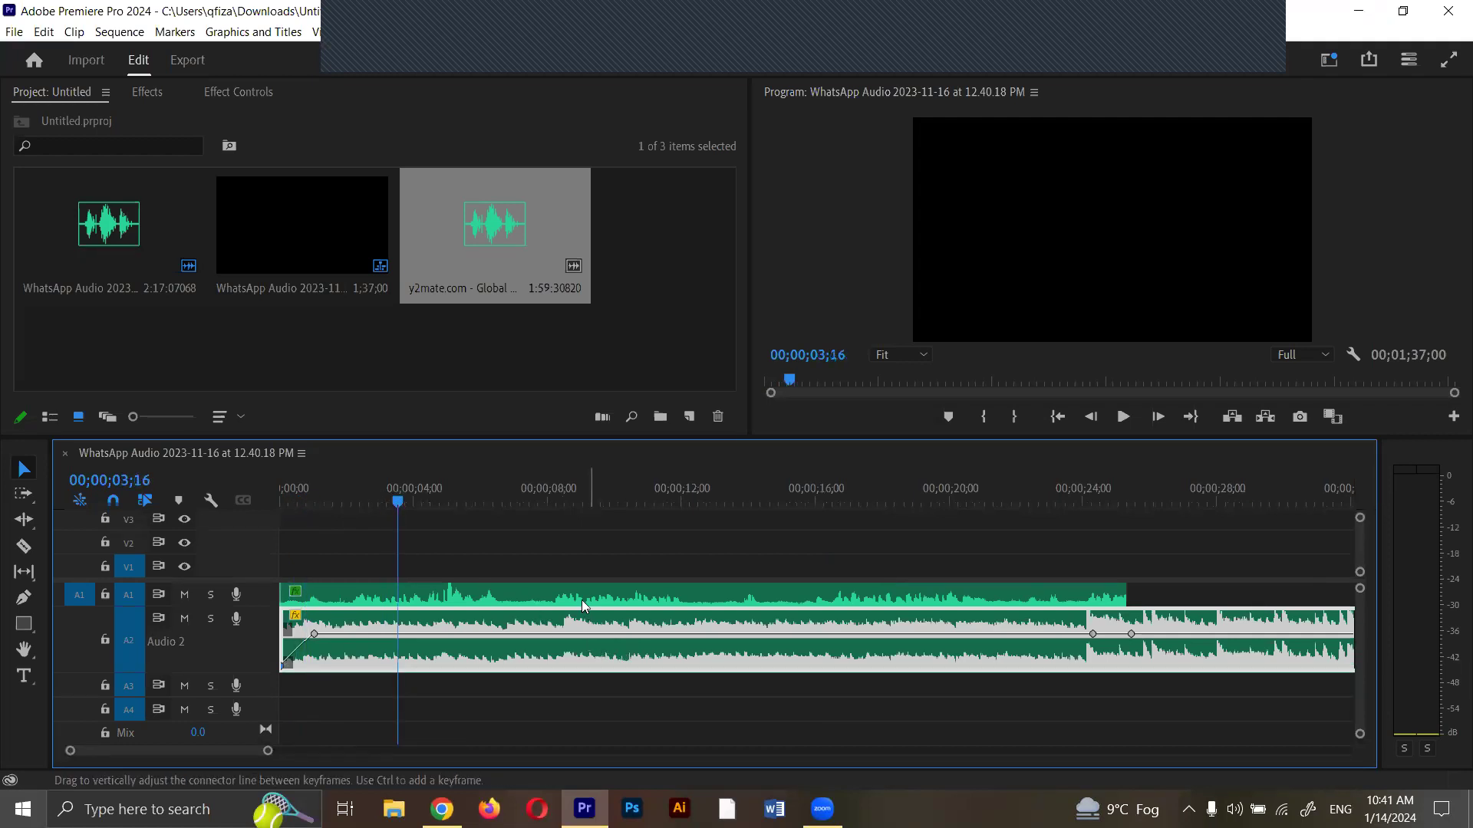
{"action": "left_click_drag", "start_coordinate": [569, 634], "coordinate": [569, 658]}
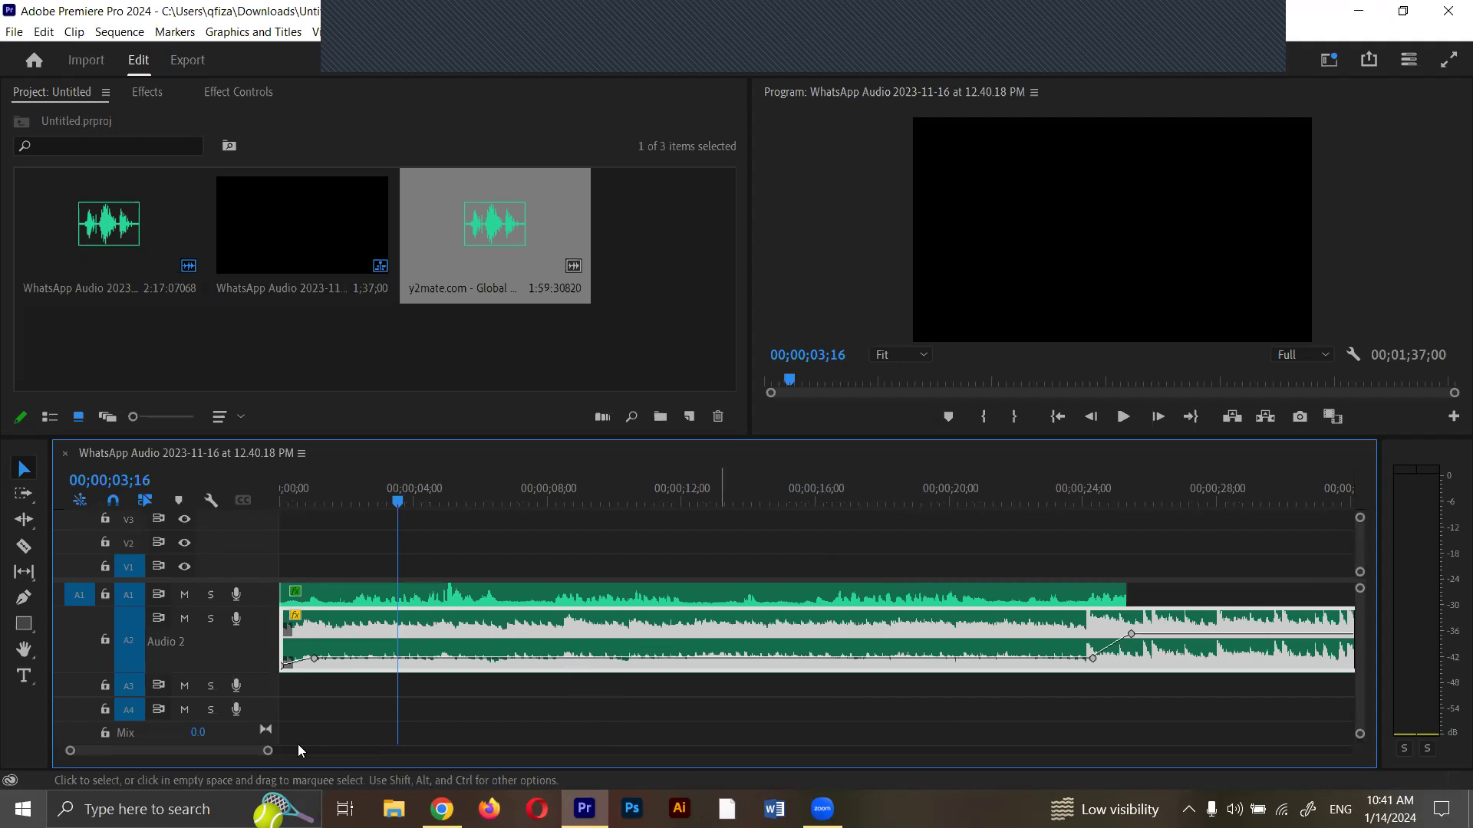
Lower the A2 music volume line between the keyframes under the second voice clip.
{"action": "left_click_drag", "start_coordinate": [270, 753], "coordinate": [306, 751]}
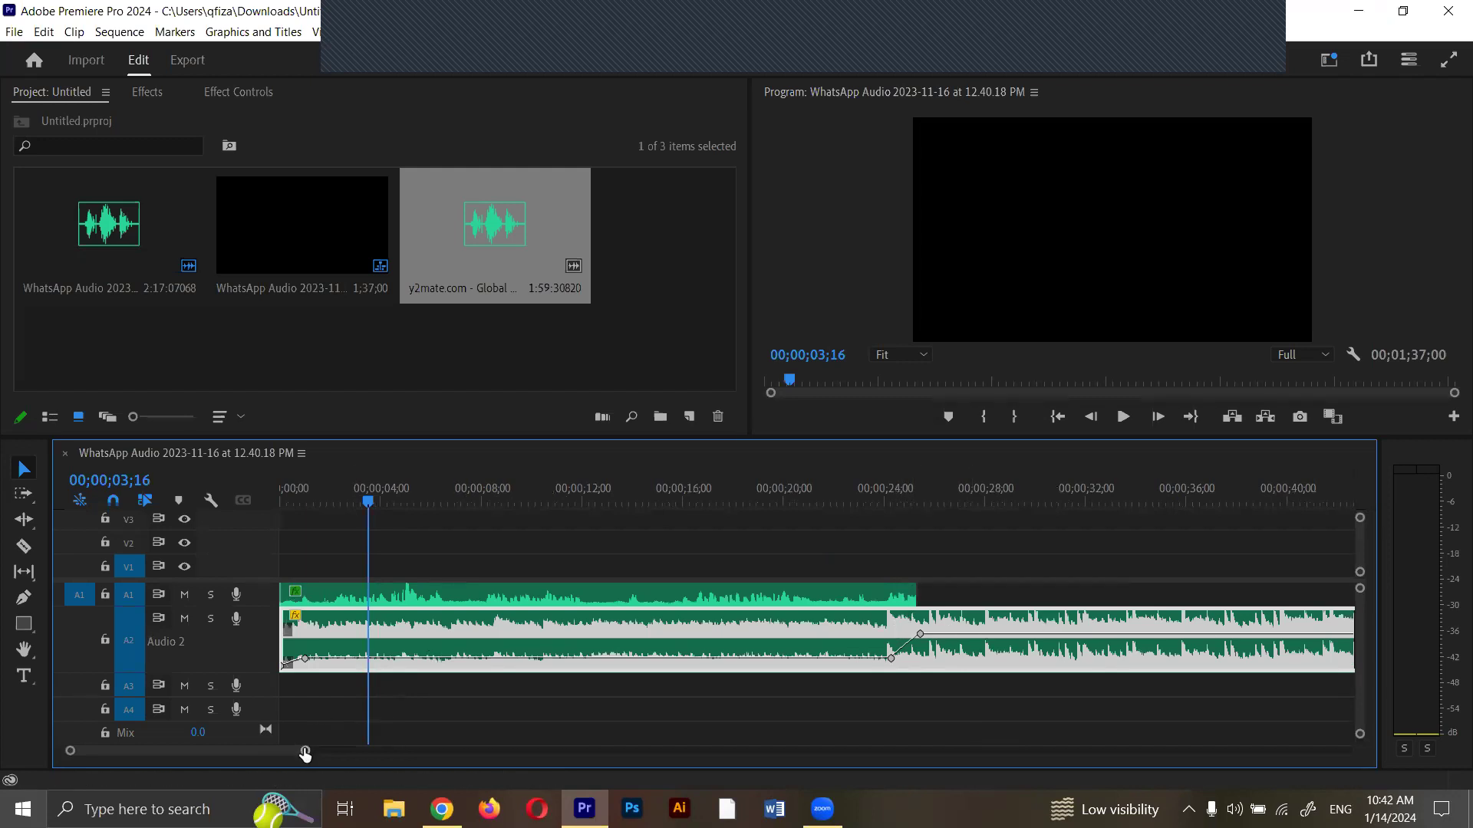
{"action": "left_click_drag", "start_coordinate": [305, 751], "coordinate": [373, 751]}
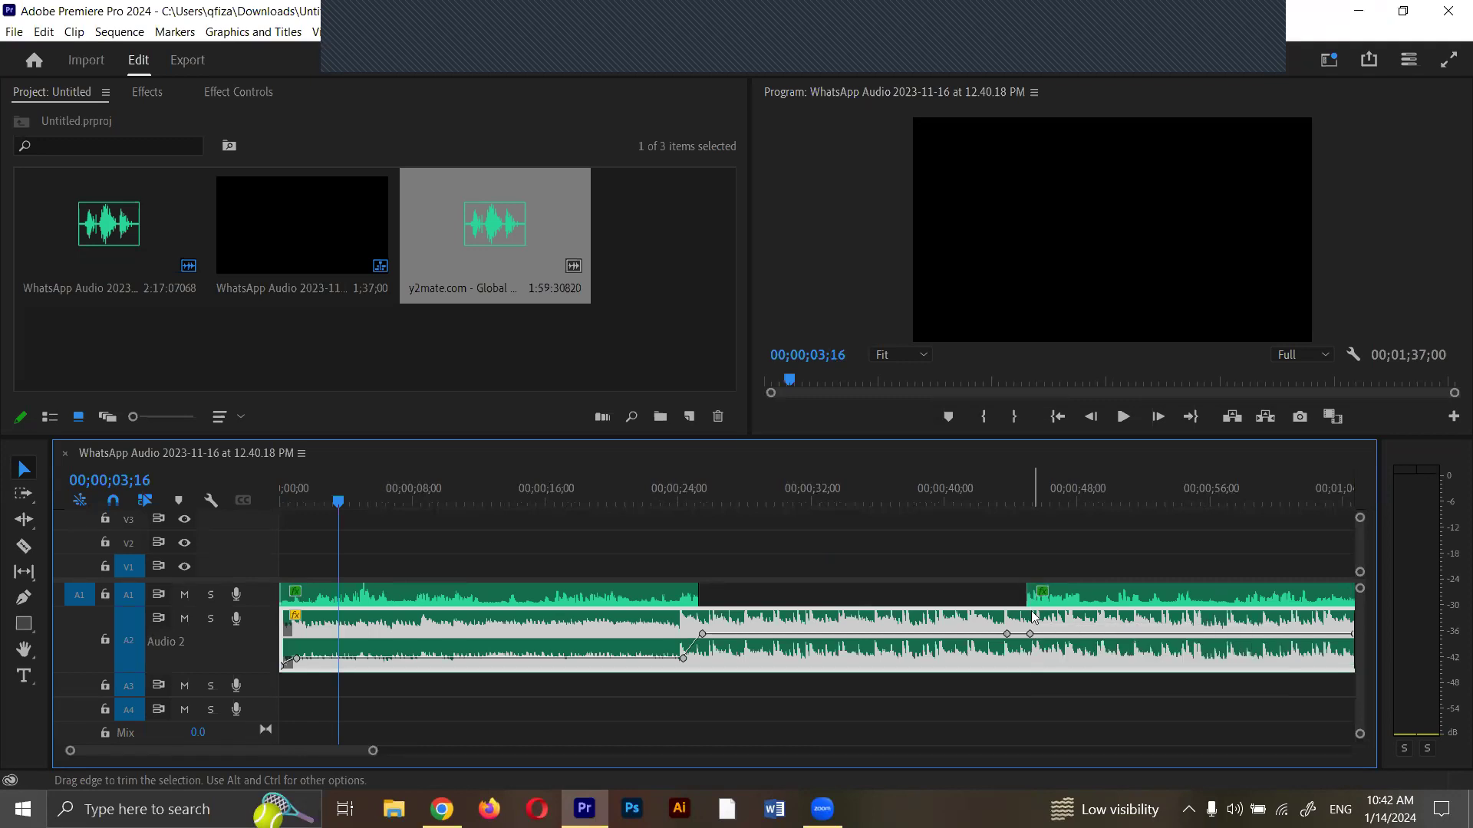
{"action": "left_click_drag", "start_coordinate": [319, 751], "coordinate": [371, 751]}
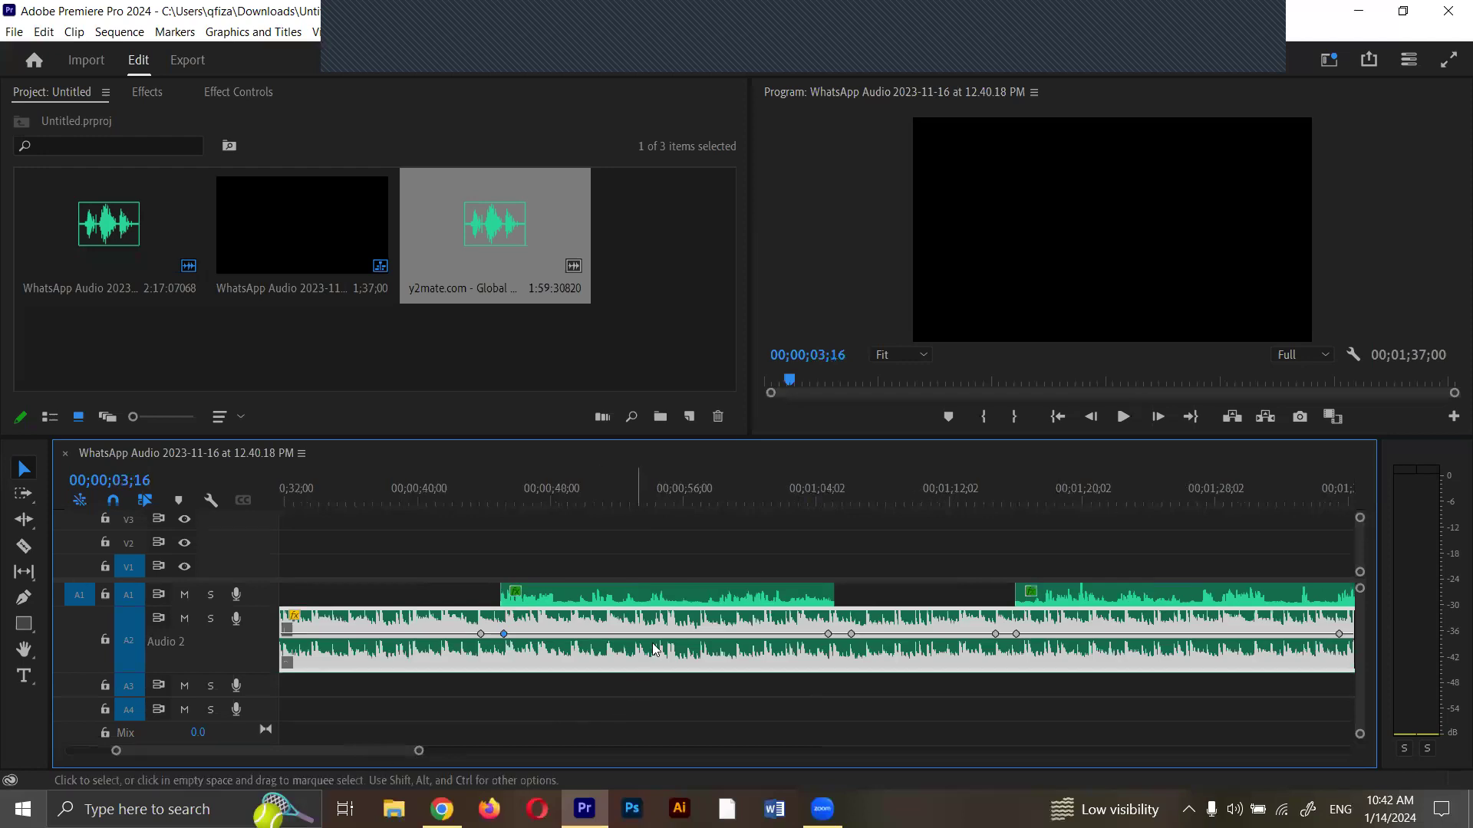
{"action": "left_click_drag", "start_coordinate": [666, 636], "coordinate": [666, 656]}
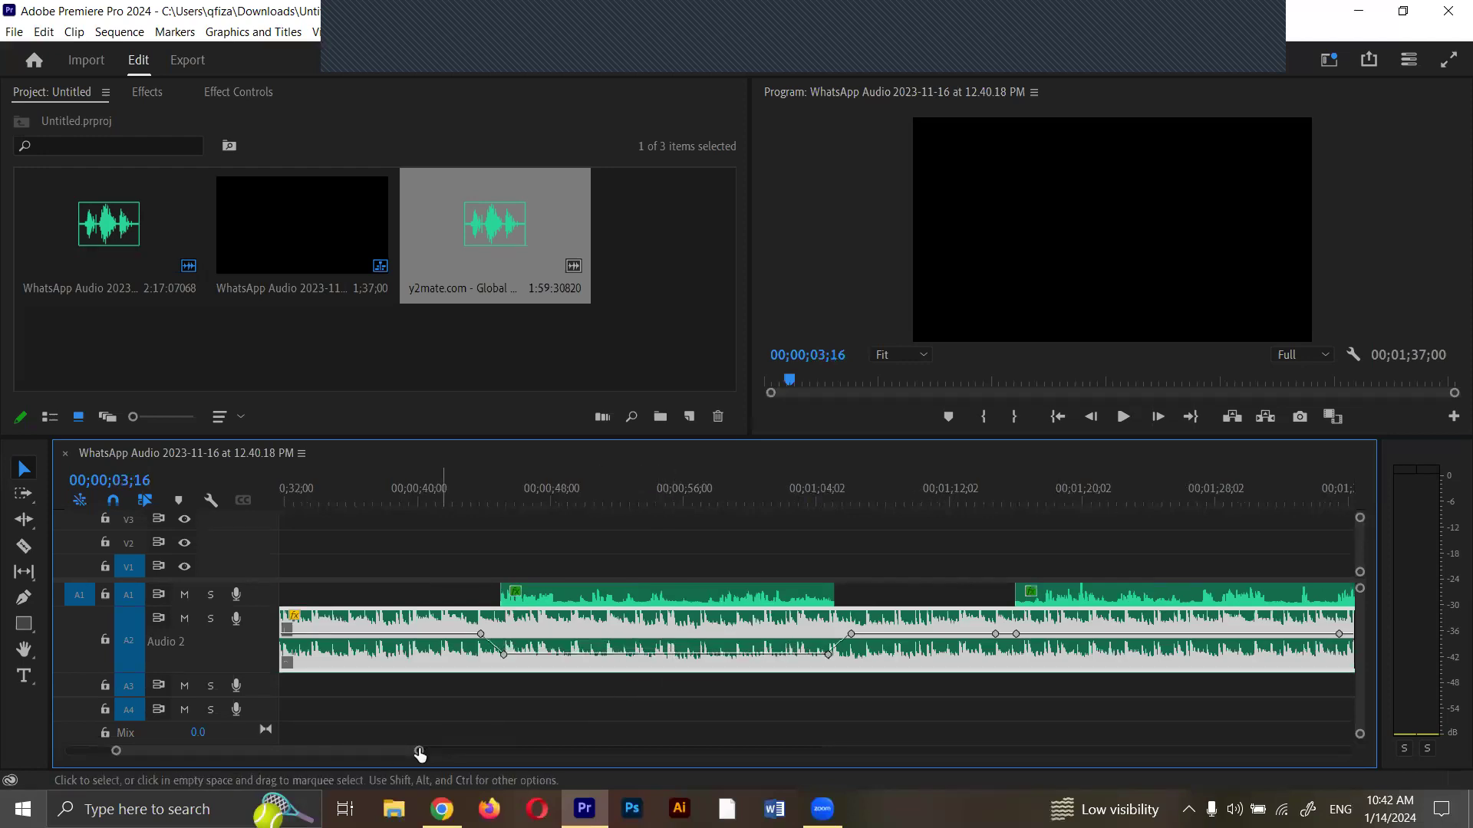
{"action": "scroll", "coordinate": [466, 758], "scroll_direction": "down", "scroll_amount": 1}
{"action": "scroll", "coordinate": [465, 758], "scroll_direction": "down", "scroll_amount": 3}
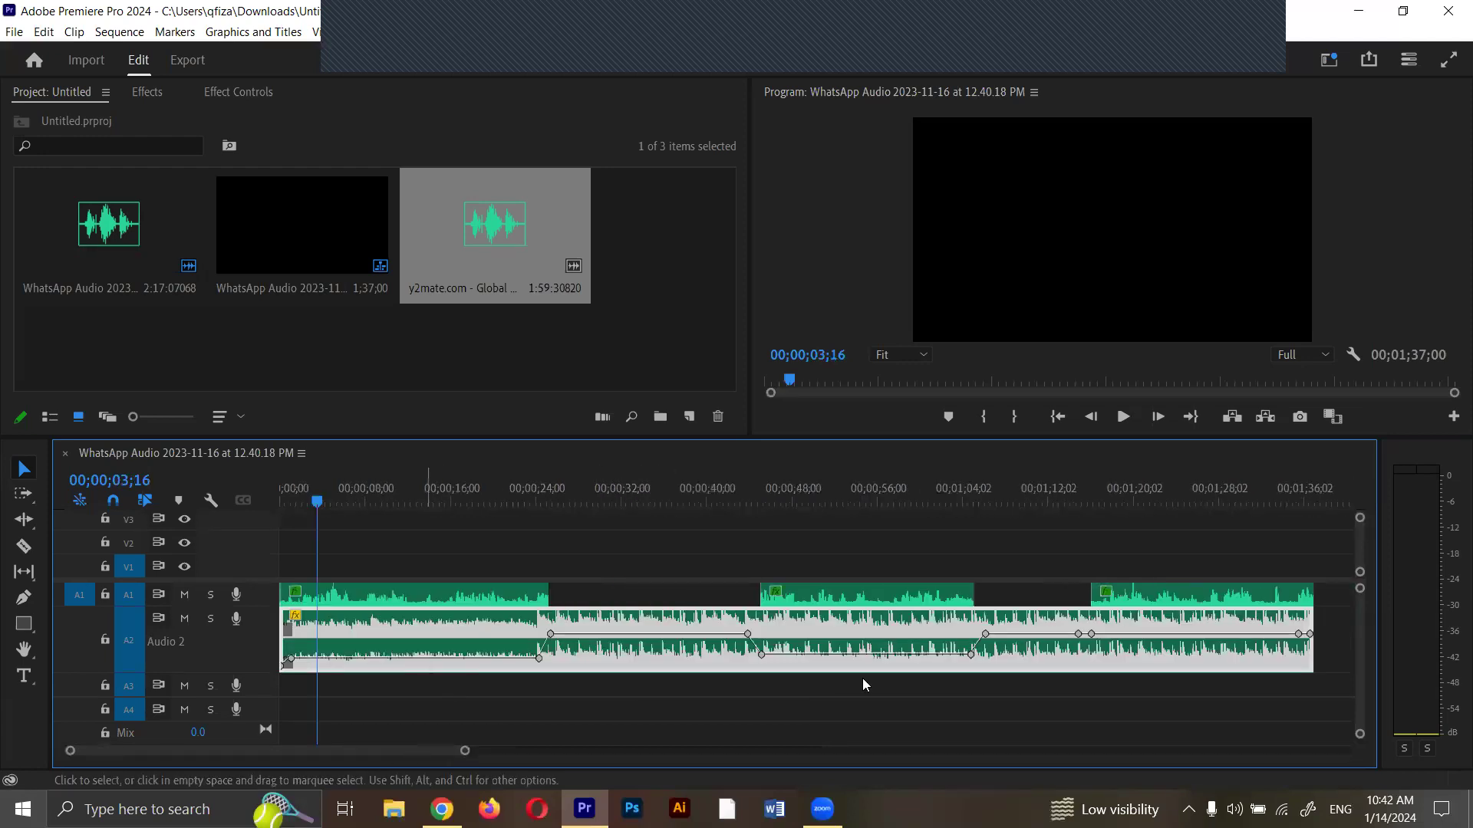
{"action": "left_click_drag", "start_coordinate": [874, 656], "coordinate": [875, 658]}
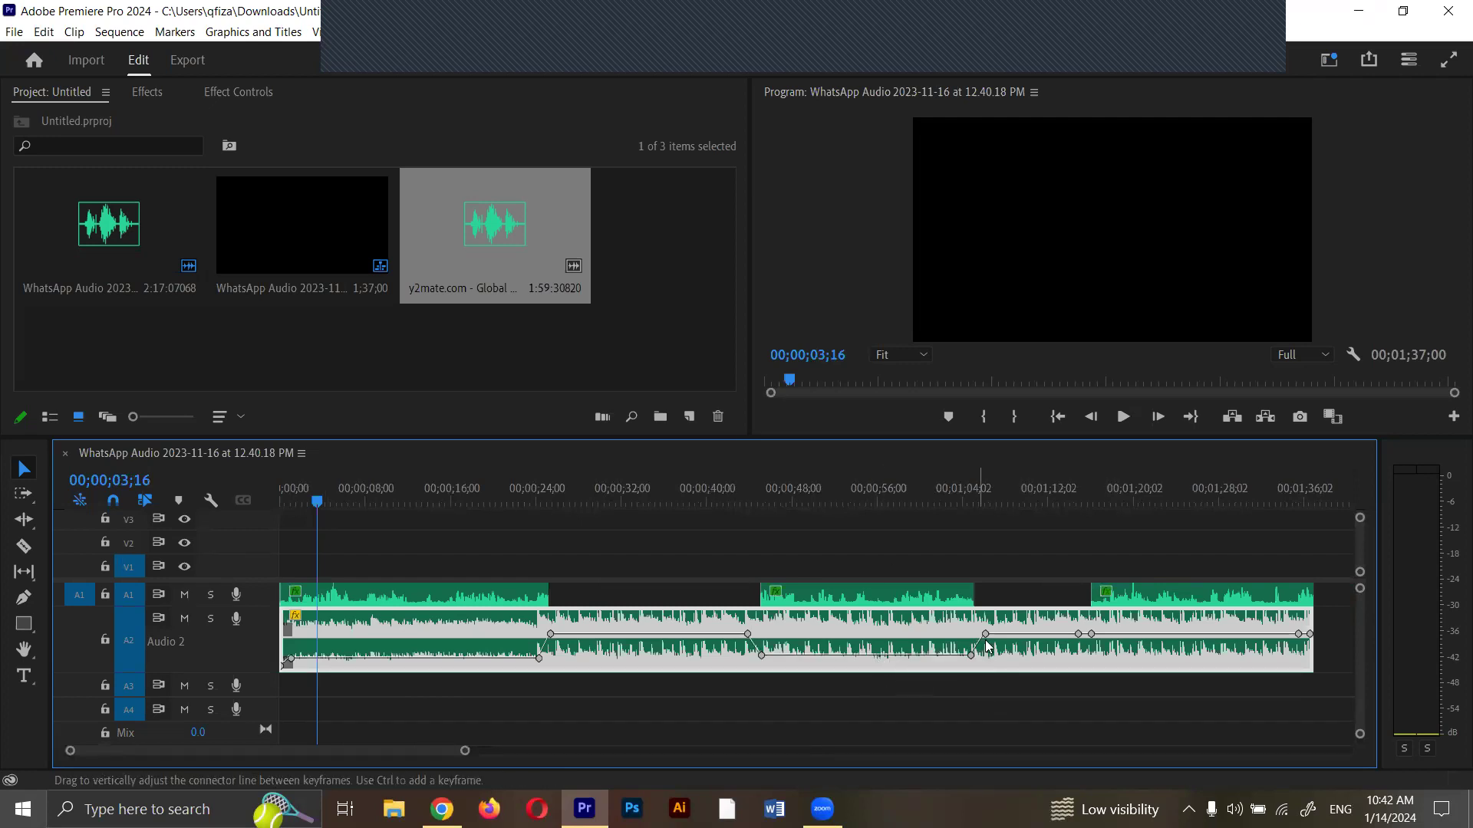
Lower the A2 music volume under the third voice clip and pull its last keyframe to the bottom for a fade-out.
{"action": "left_click_drag", "start_coordinate": [958, 497], "coordinate": [1057, 504]}
{"action": "left_click_drag", "start_coordinate": [1162, 633], "coordinate": [1161, 660]}
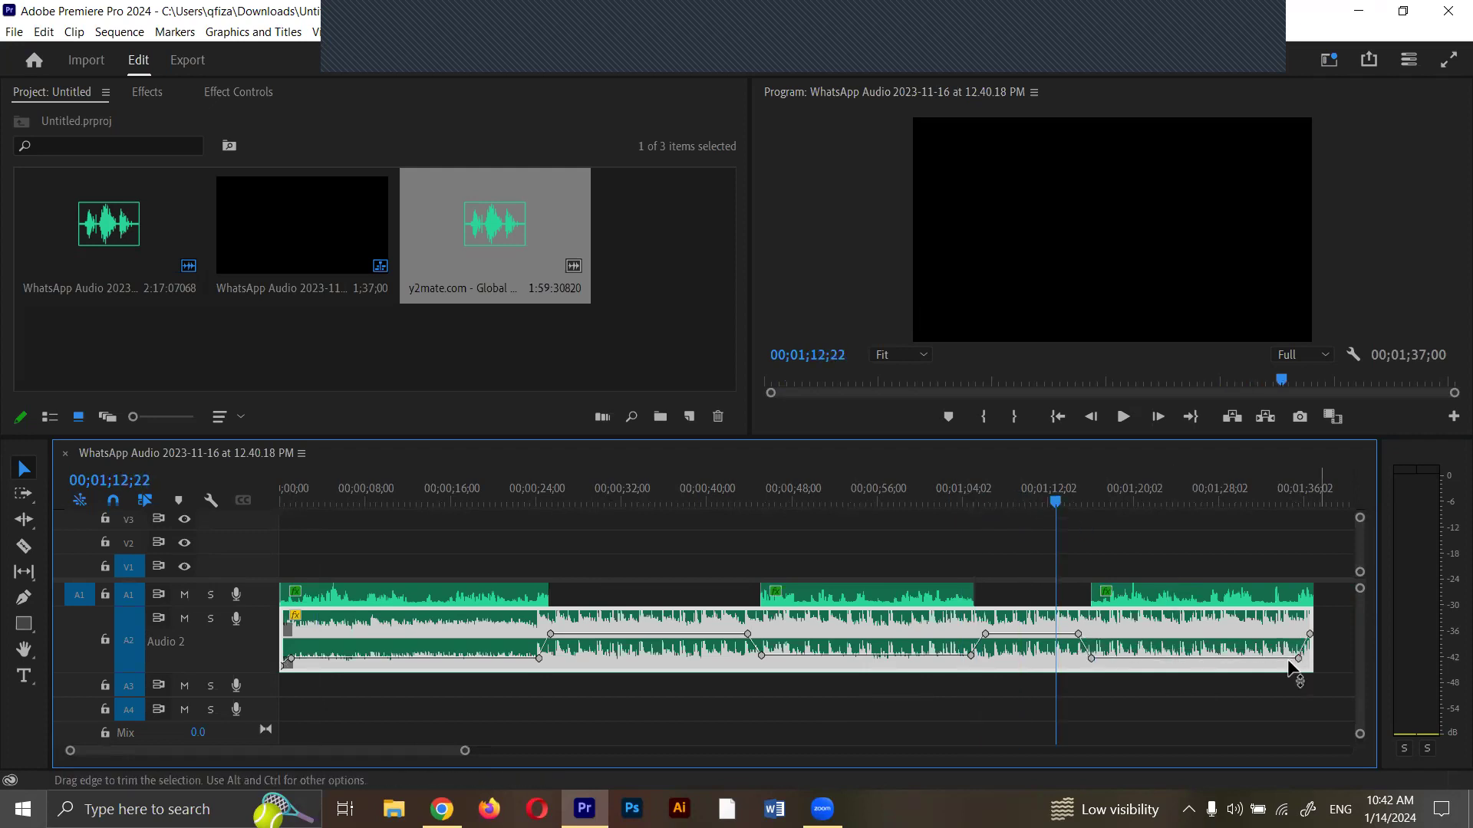
{"action": "left_click", "coordinate": [1311, 635]}
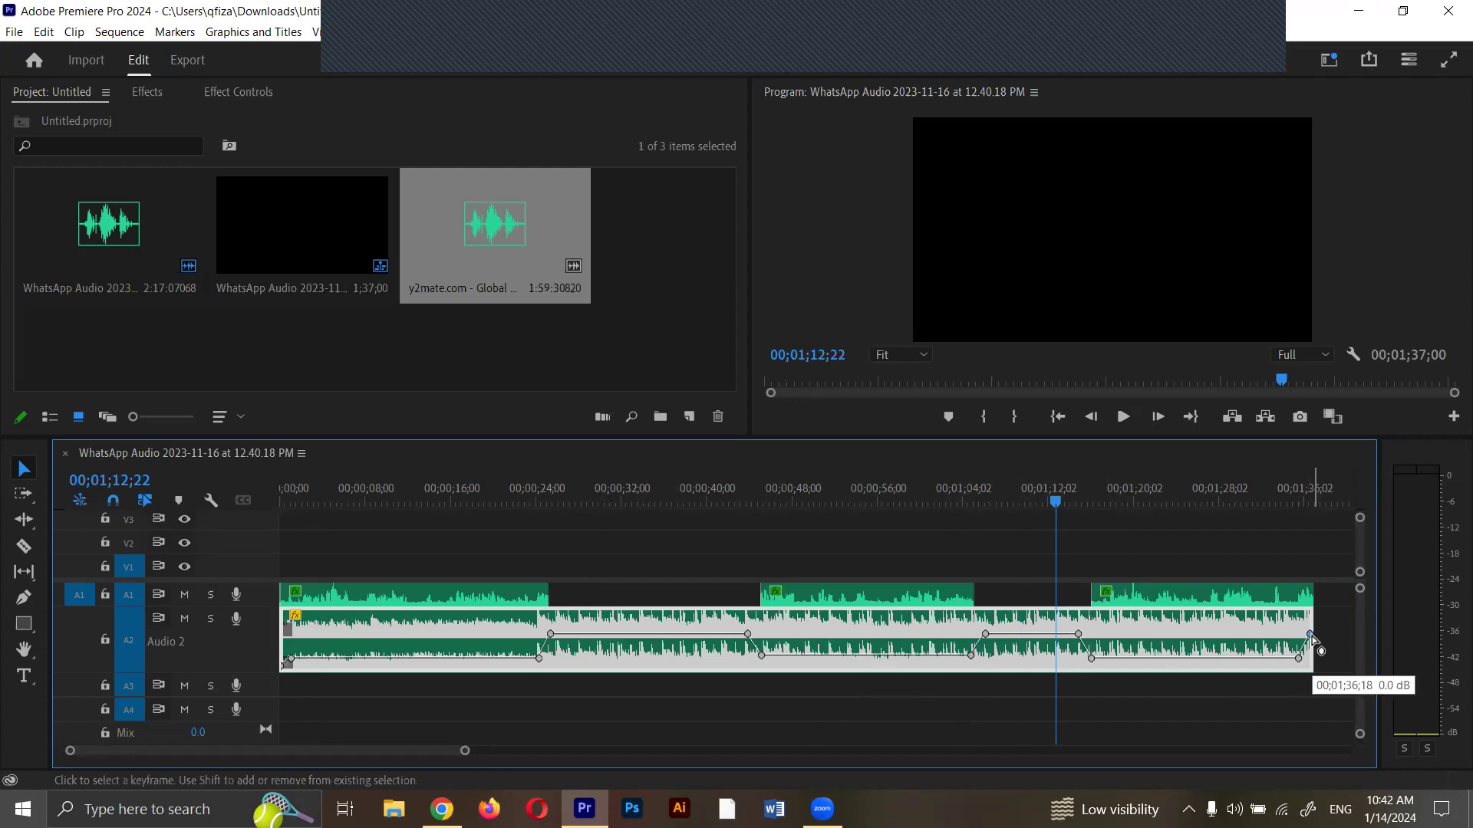
{"action": "left_click_drag", "start_coordinate": [1312, 637], "coordinate": [1328, 692]}
Play the mix from the start, across the end of the first voice clip and into the second to check the ducking.
{"action": "left_click_drag", "start_coordinate": [289, 502], "coordinate": [278, 502]}
{"action": "left_click", "coordinate": [1126, 415]}
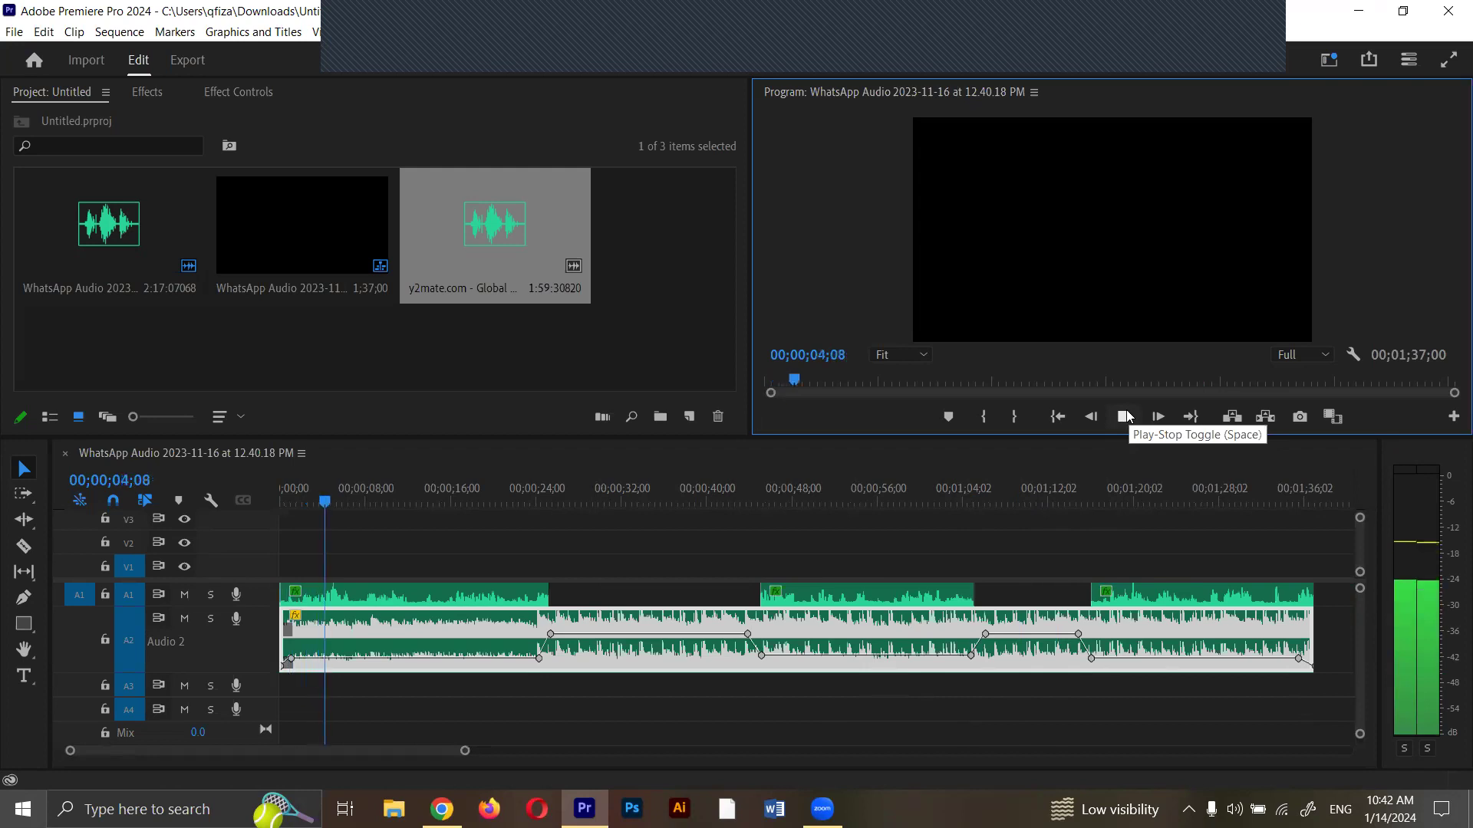
{"action": "left_click", "coordinate": [529, 487]}
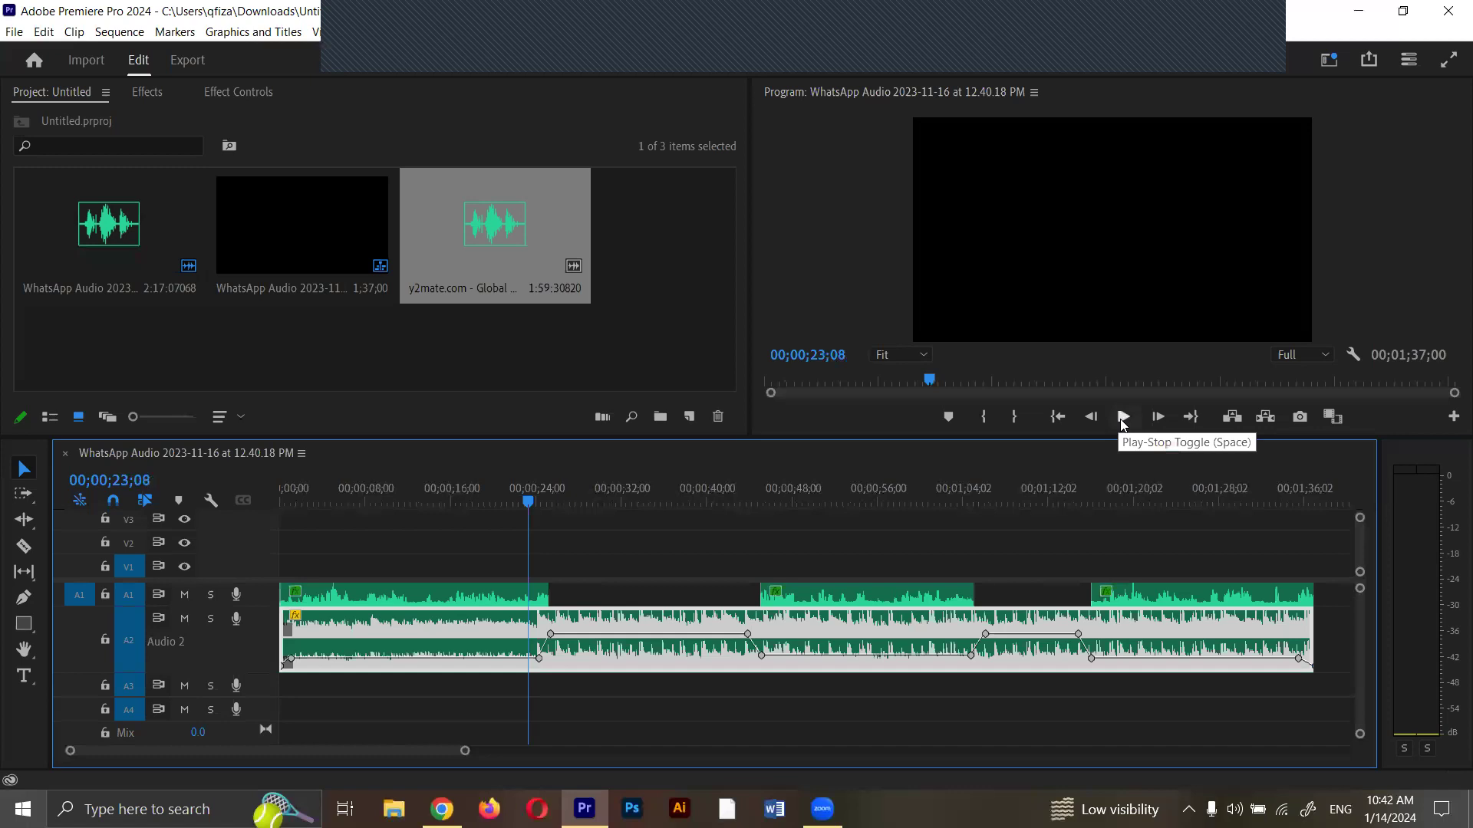
{"action": "left_click", "coordinate": [1122, 419]}
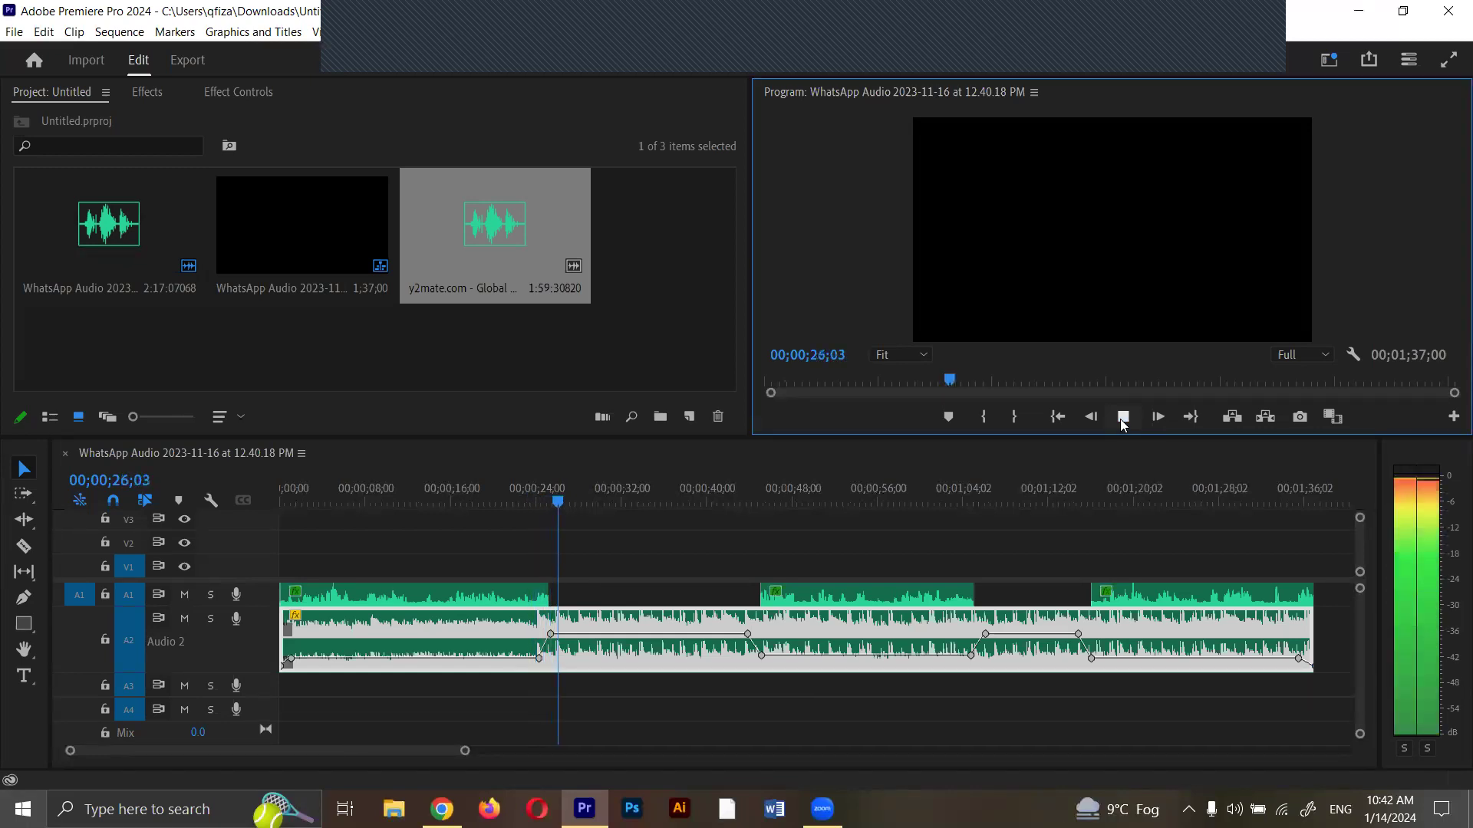
{"action": "left_click", "coordinate": [731, 496]}
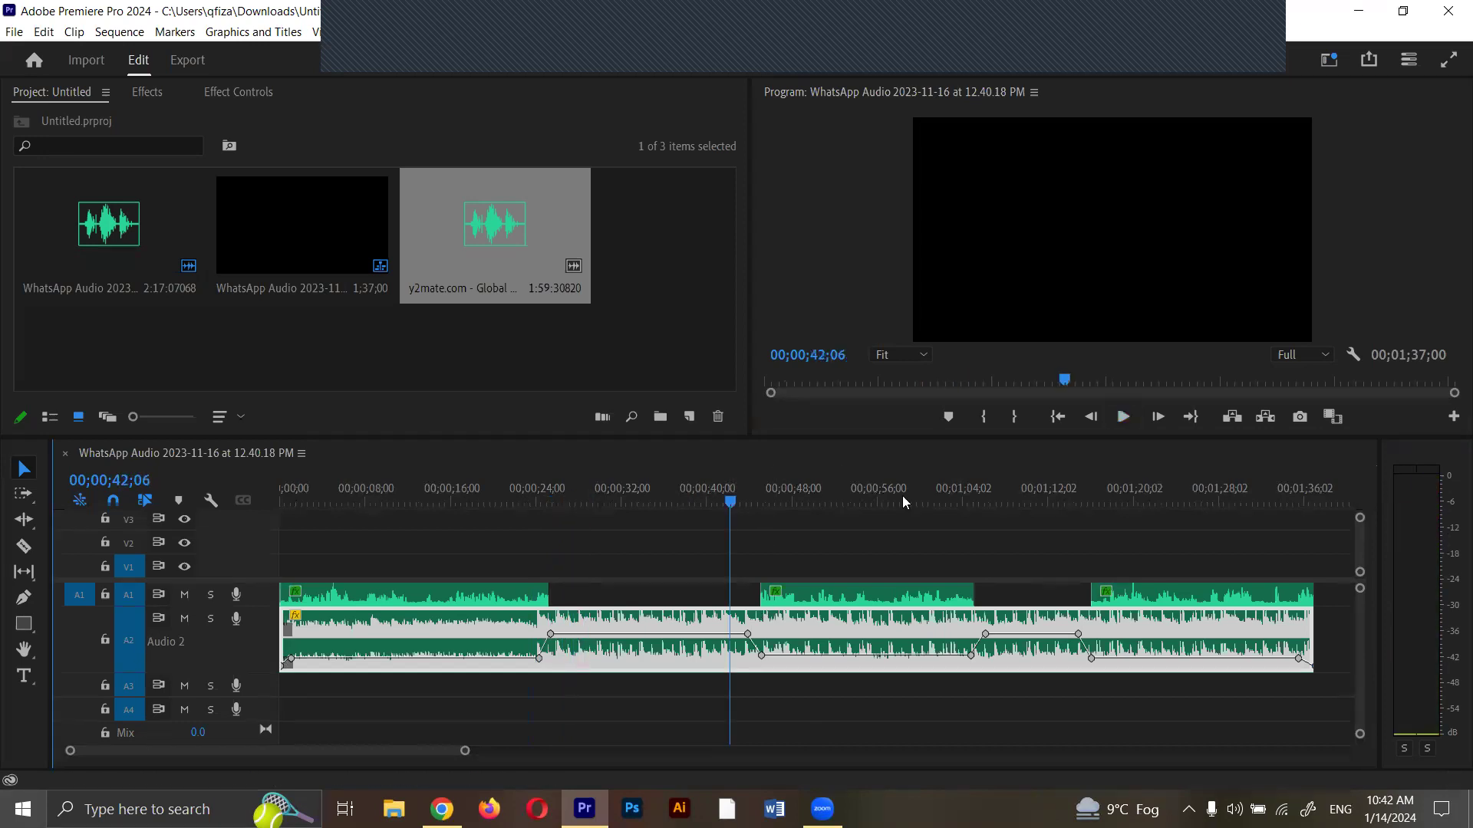
{"action": "left_click", "coordinate": [1121, 419]}
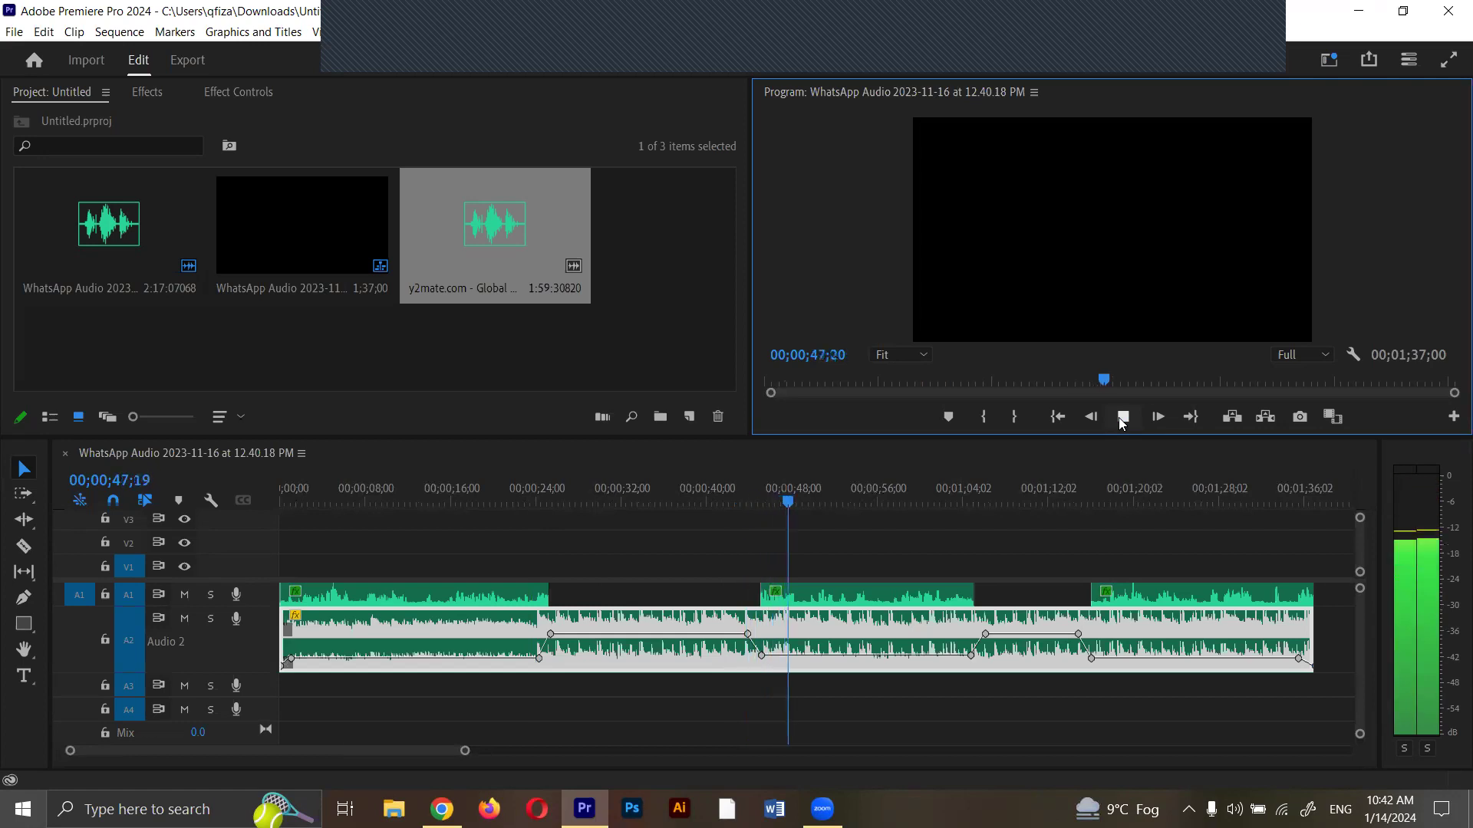
Play the mix across the end of the second voice clip, into the third and through the closing fade-out.
{"action": "left_click", "coordinate": [963, 491]}
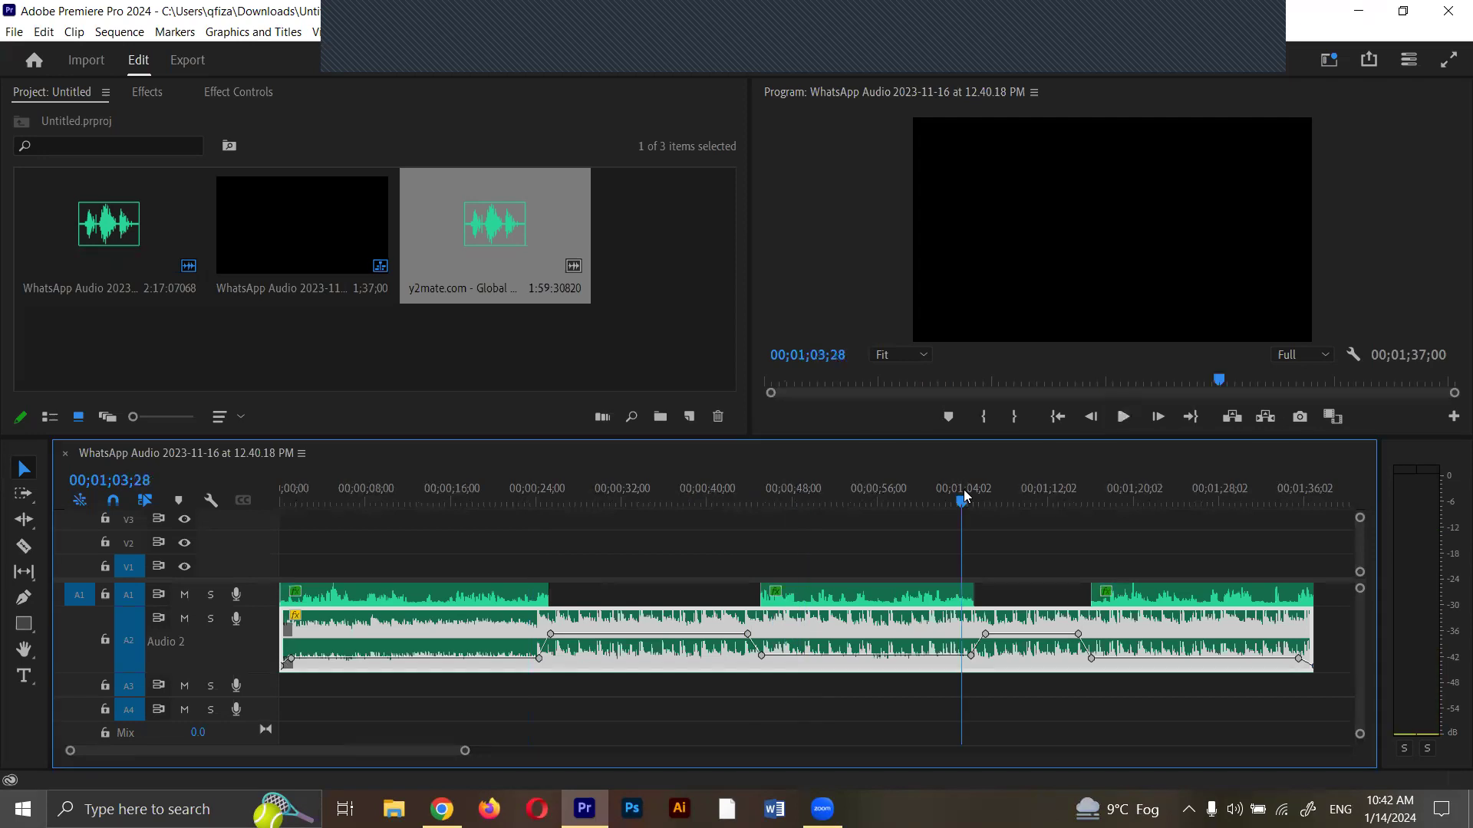
{"action": "left_click", "coordinate": [1123, 418]}
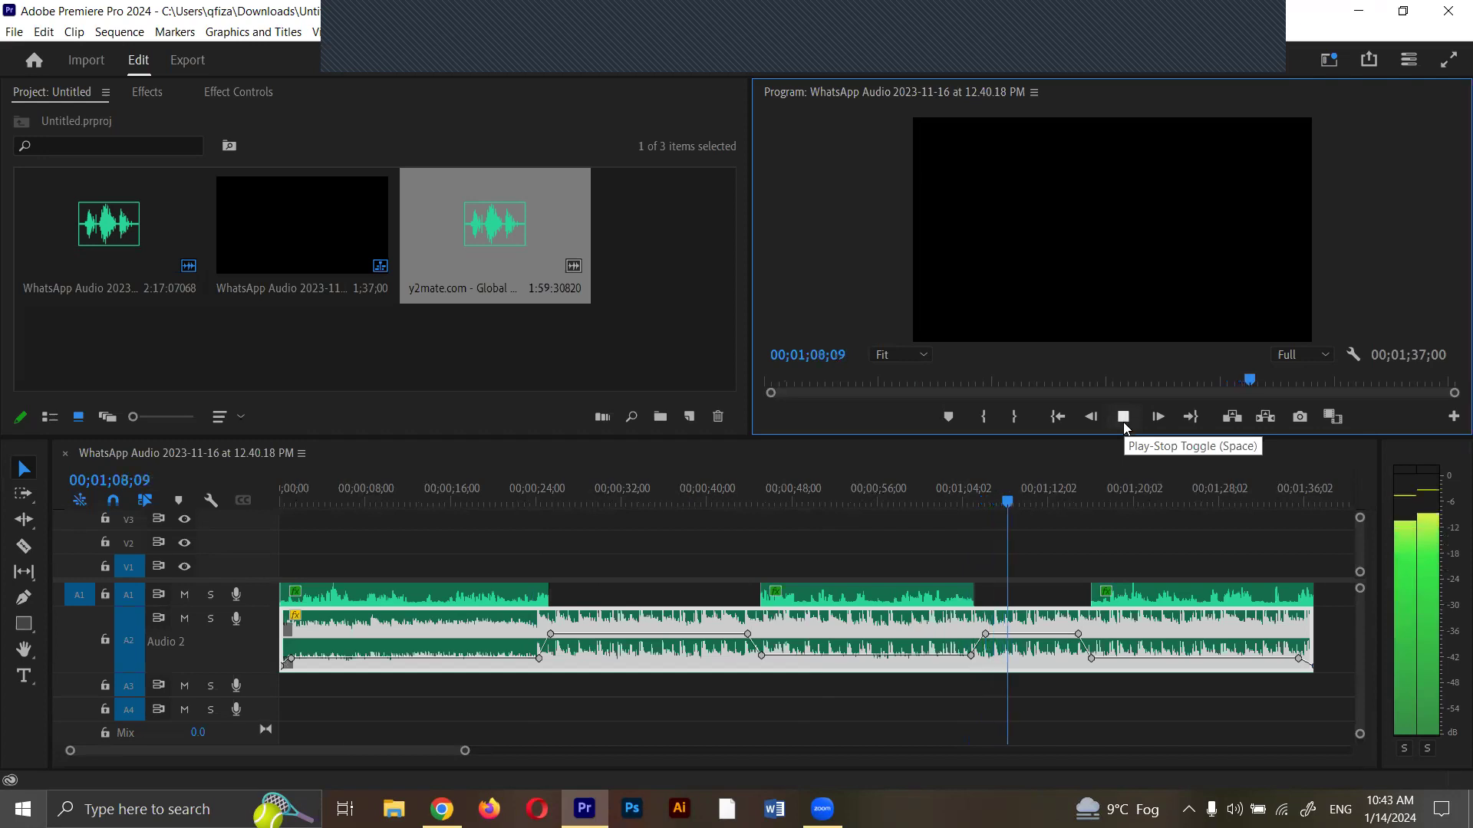
{"action": "left_click", "coordinate": [1123, 421]}
{"action": "left_click_drag", "start_coordinate": [1080, 484], "coordinate": [1072, 488]}
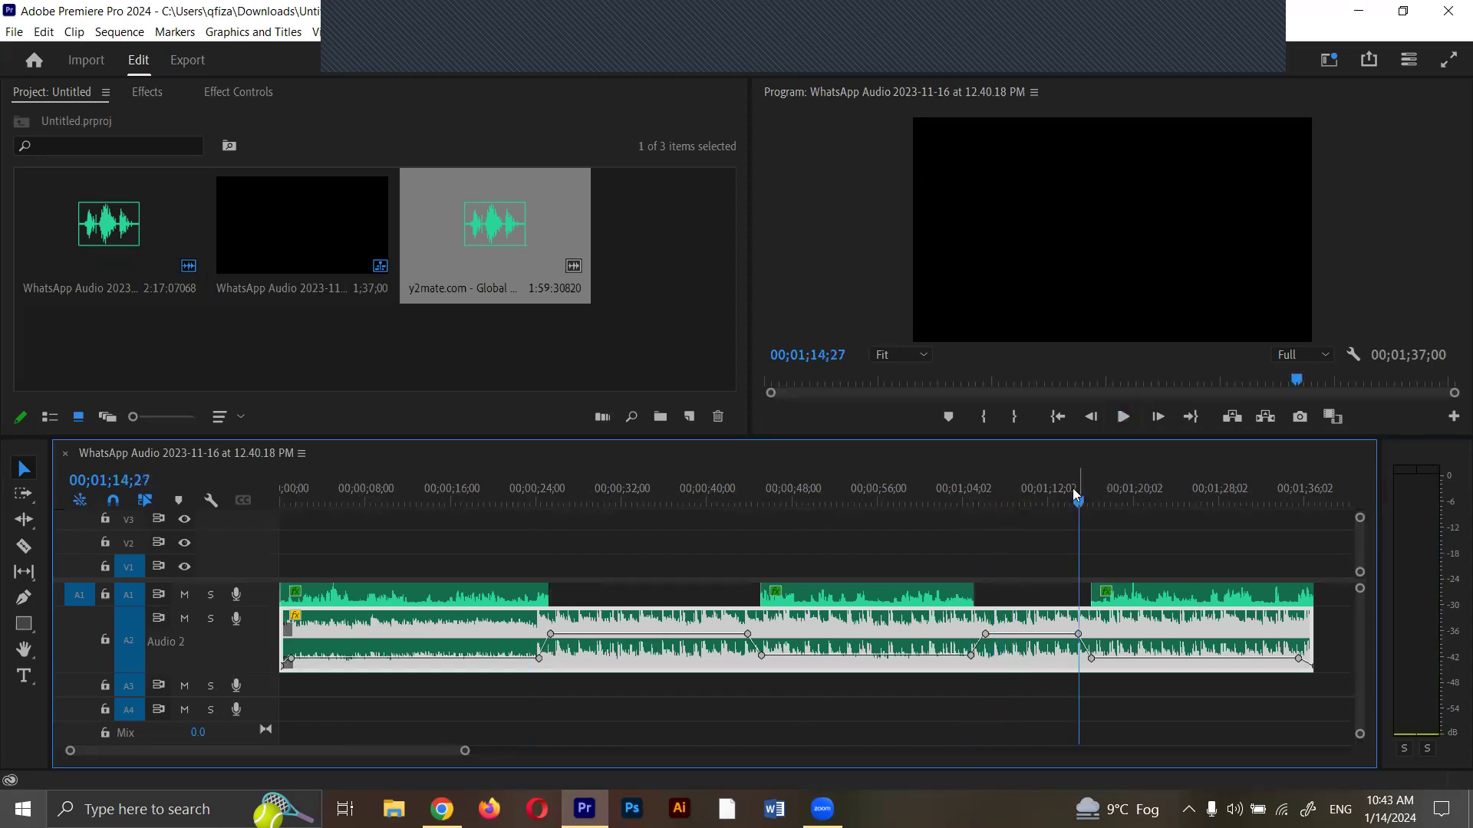
{"action": "left_click", "coordinate": [1071, 502]}
{"action": "left_click", "coordinate": [1121, 417]}
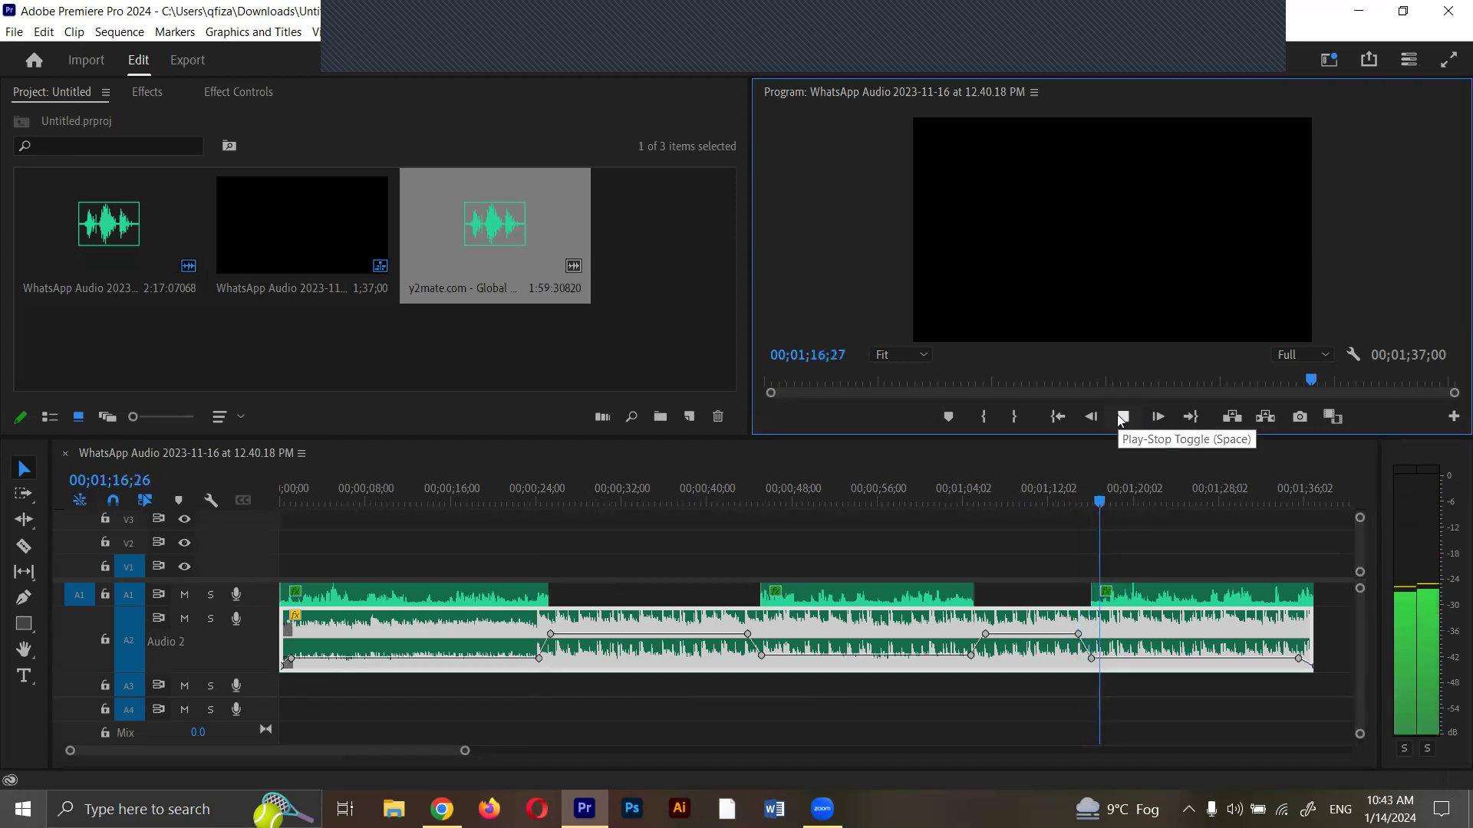
{"action": "left_click", "coordinate": [1277, 495]}
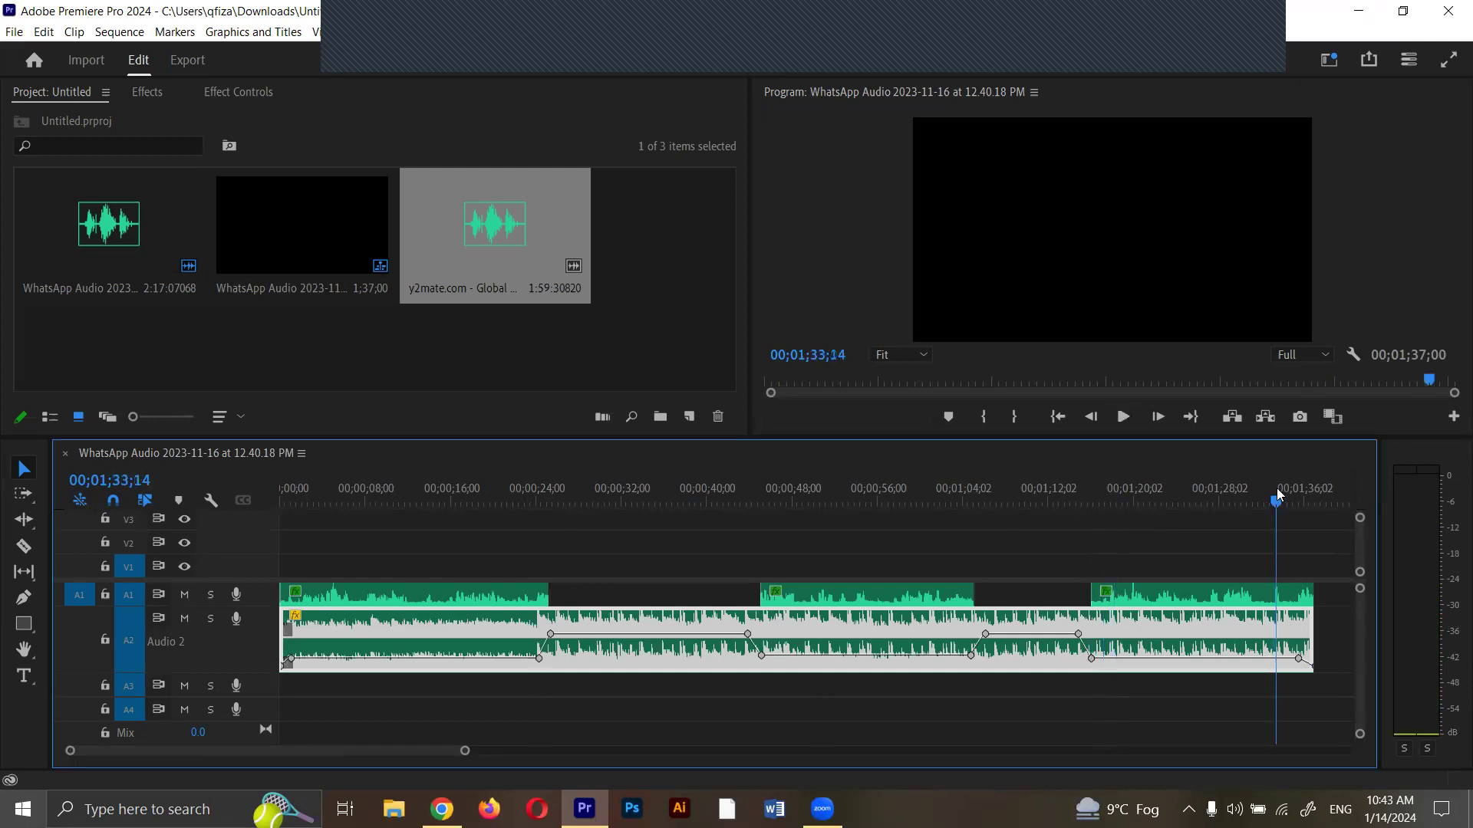
{"action": "left_click", "coordinate": [1121, 417]}
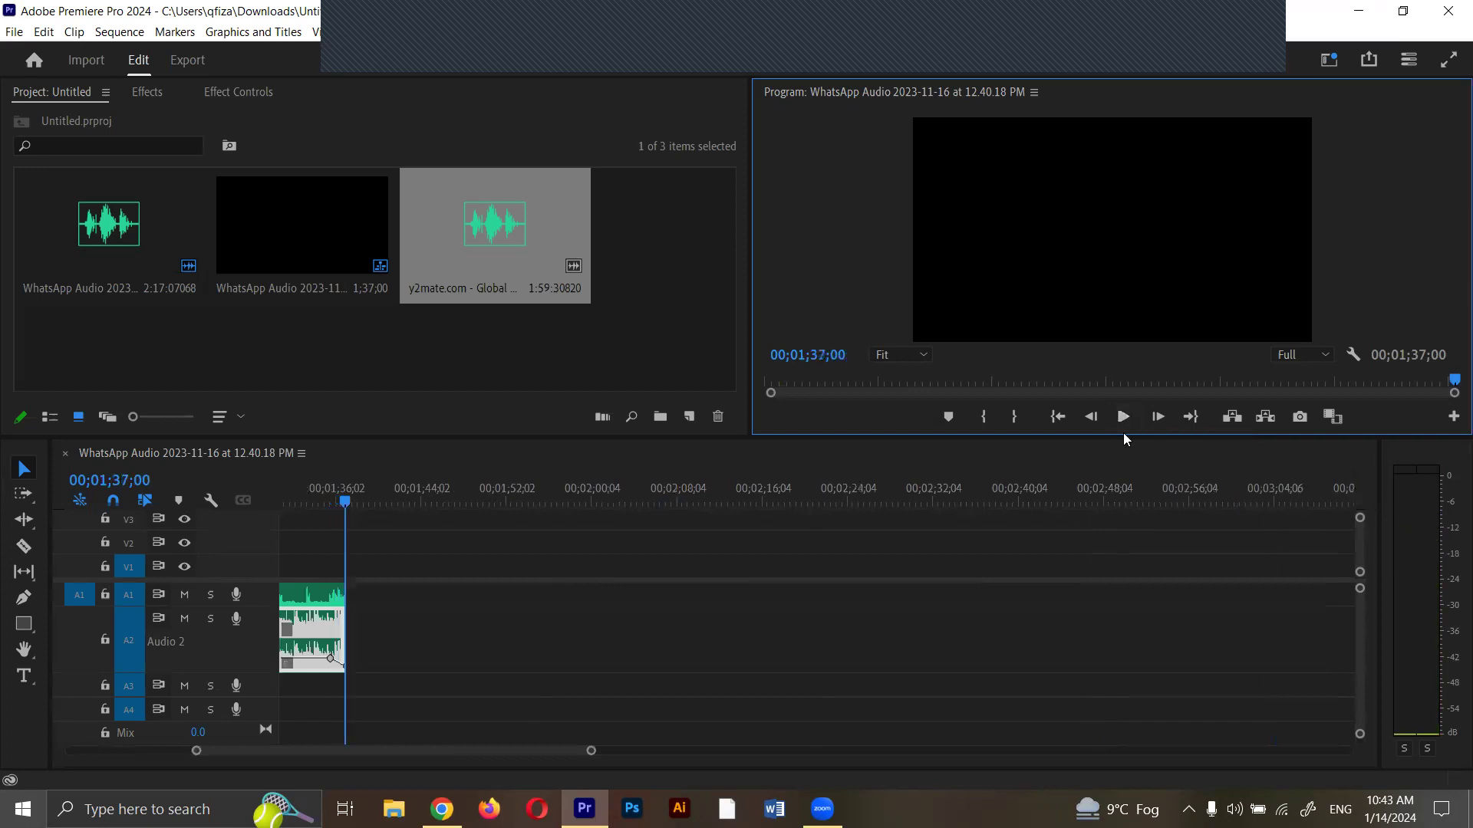
Place the playhead at 00;01;47;08 in the empty part of the timeline after the existing clips.
{"action": "left_click_drag", "start_coordinate": [344, 750], "coordinate": [131, 756]}
{"action": "left_click_drag", "start_coordinate": [466, 752], "coordinate": [628, 751]}
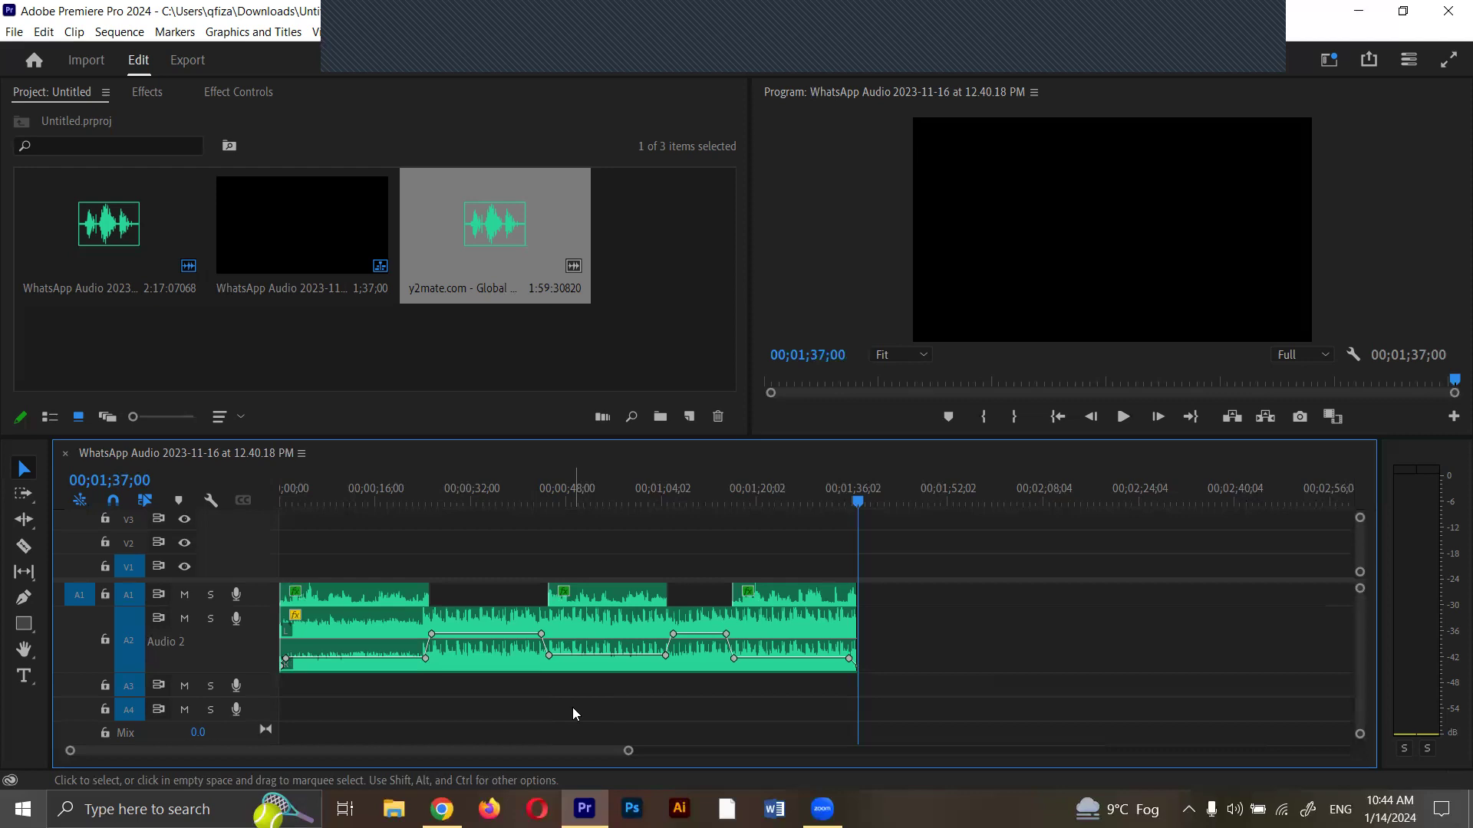
{"action": "left_click", "coordinate": [921, 492]}
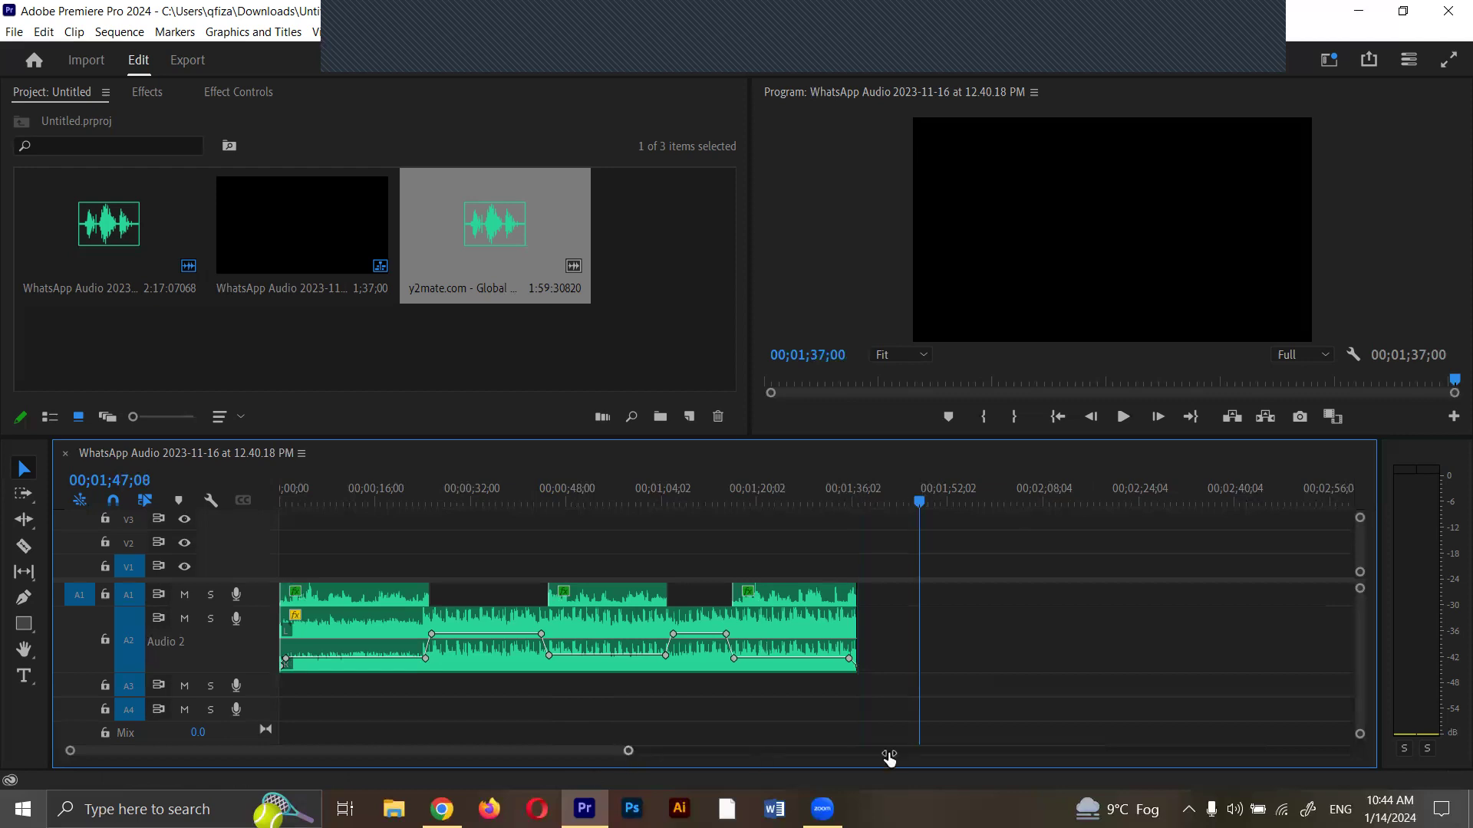
{"action": "left_click_drag", "start_coordinate": [890, 758], "coordinate": [1055, 759]}
Import the video VID_20220301_164105 from the ideoversity ad folder and remove it from the project again.
{"action": "left_click", "coordinate": [207, 265]}
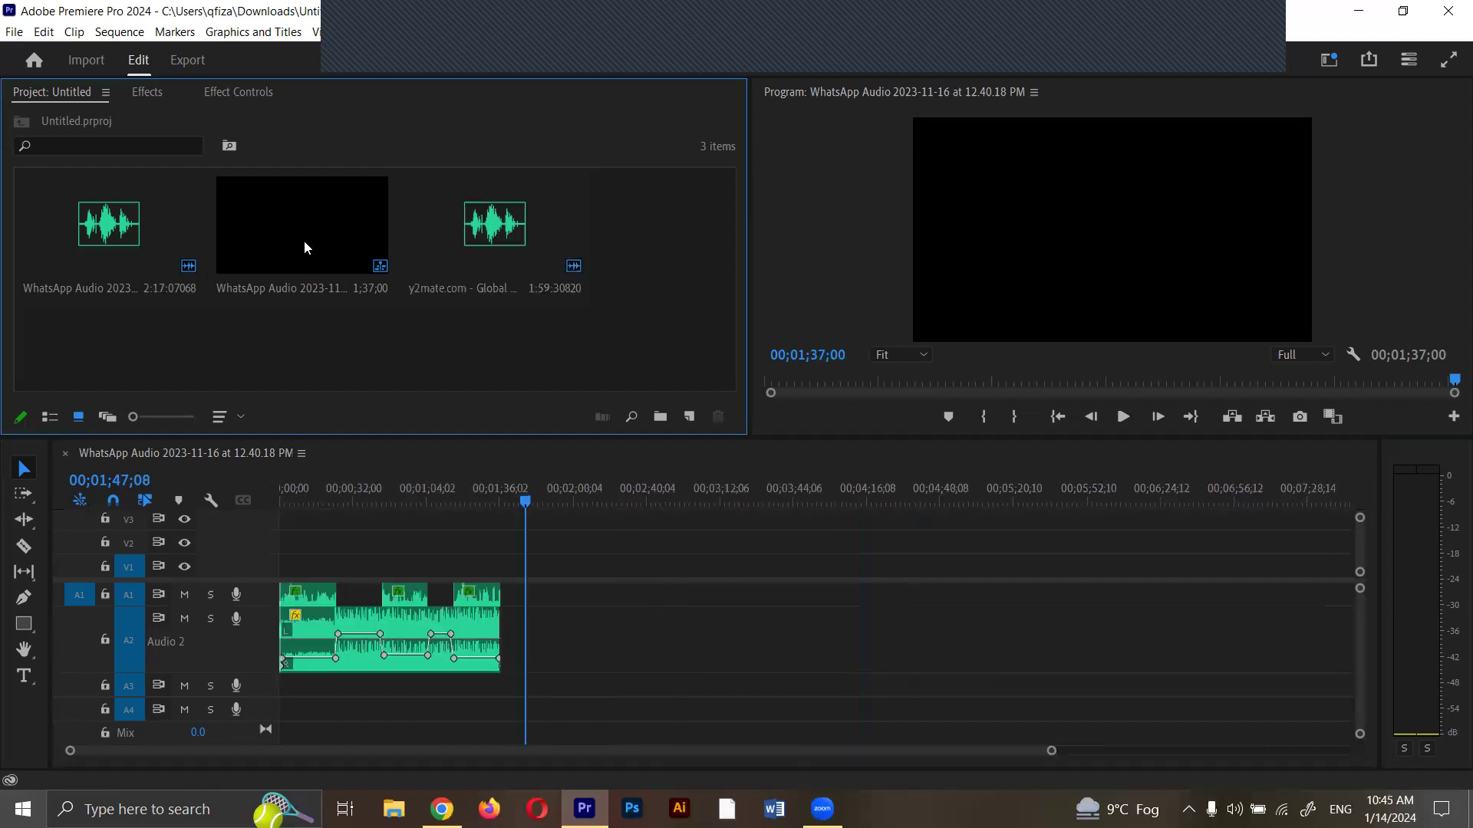
{"action": "double_click", "coordinate": [353, 353]}
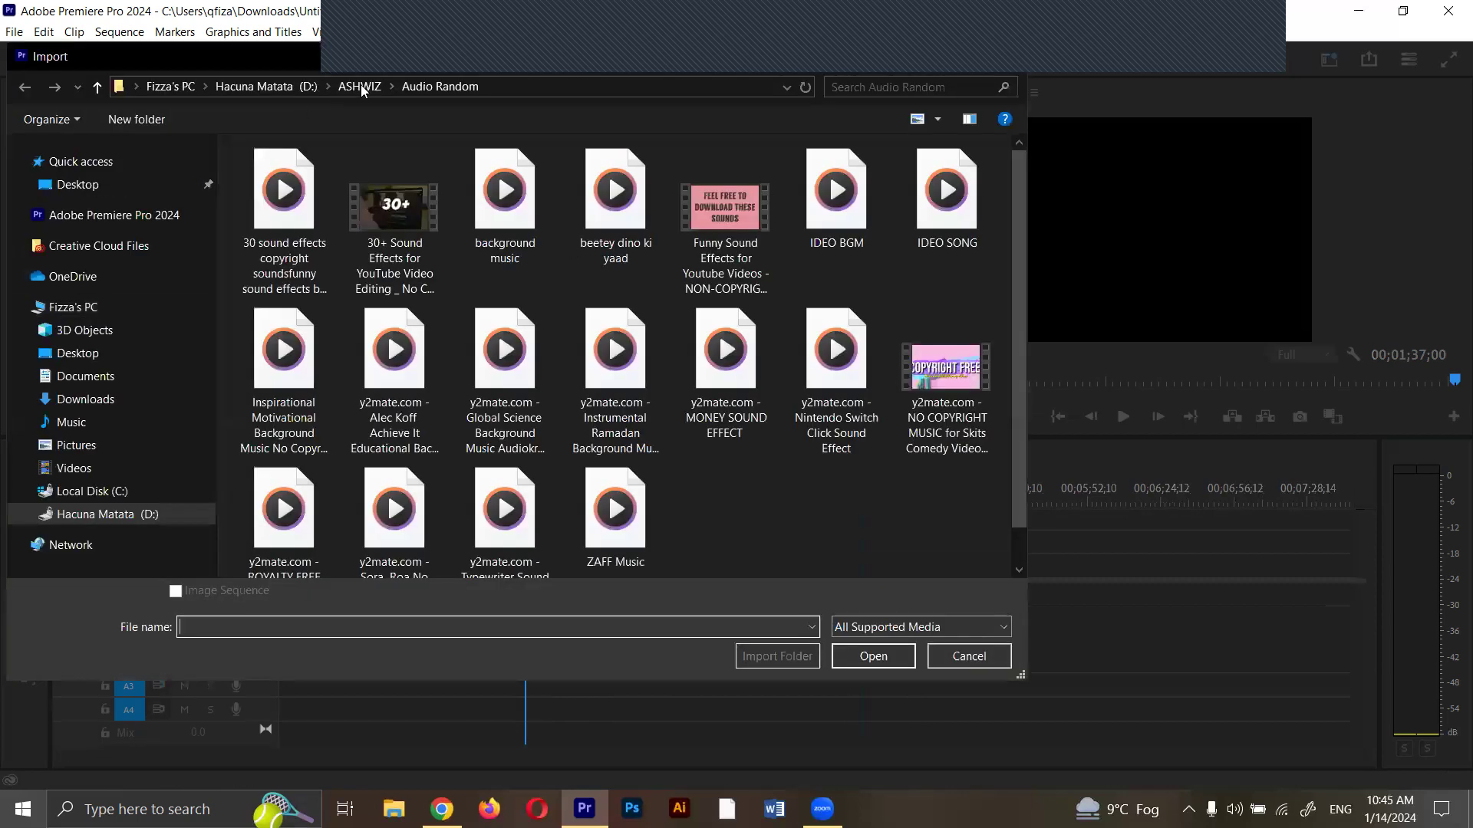
{"action": "key", "text": "alt+Up"}
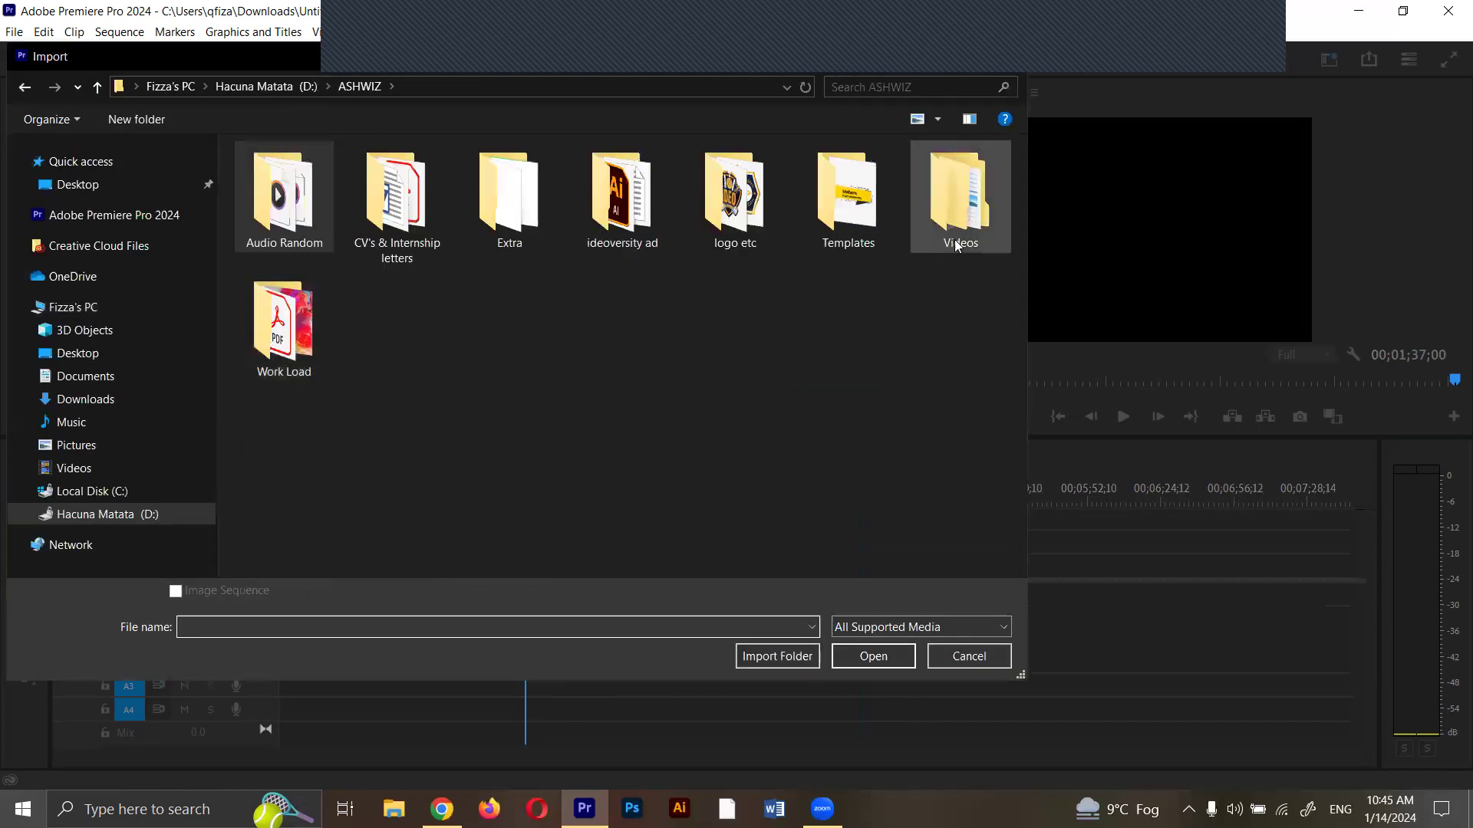
{"action": "double_click", "coordinate": [623, 201]}
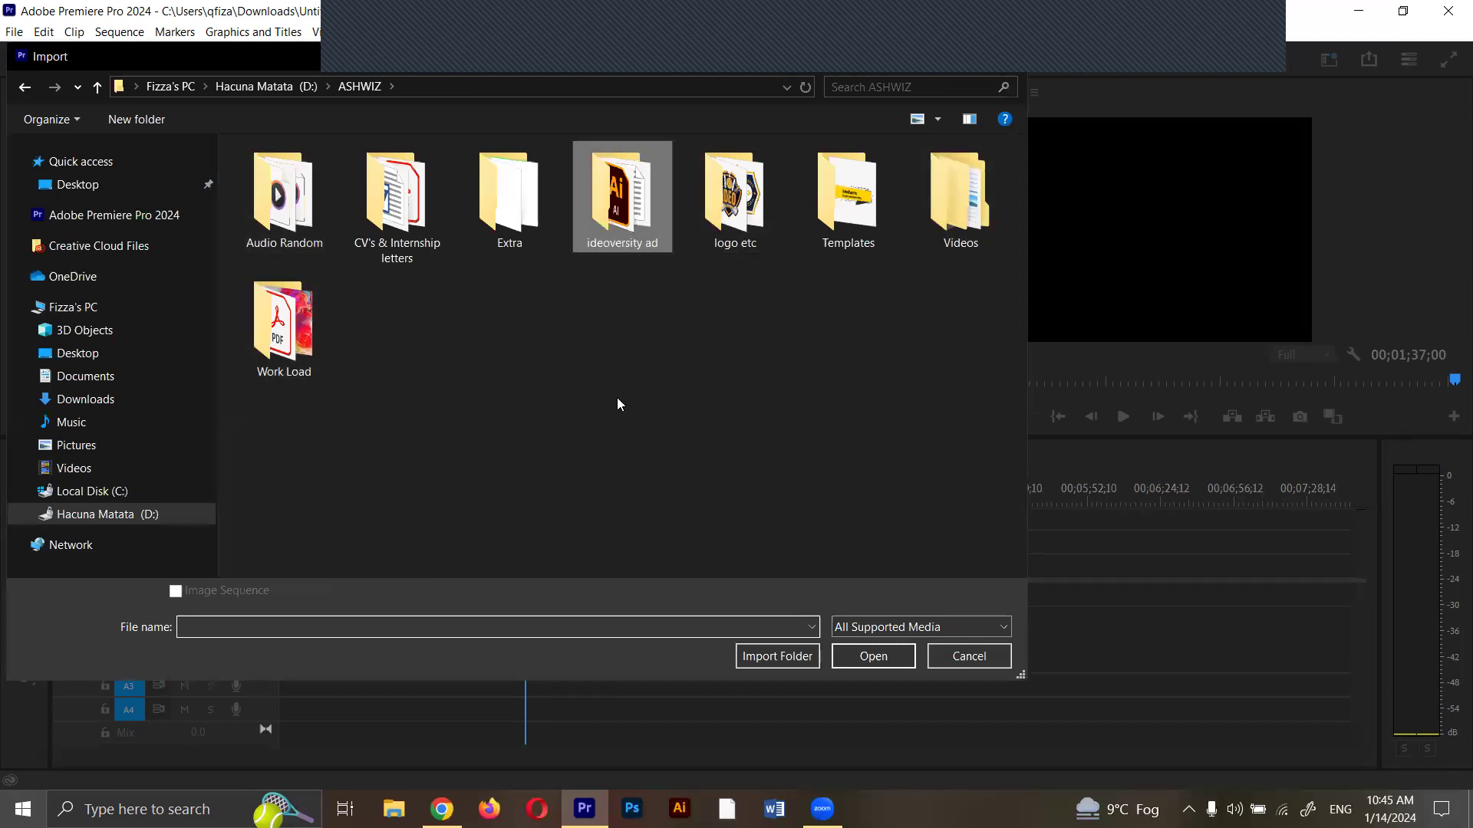
{"action": "scroll", "coordinate": [723, 499], "scroll_direction": "down", "scroll_amount": 3}
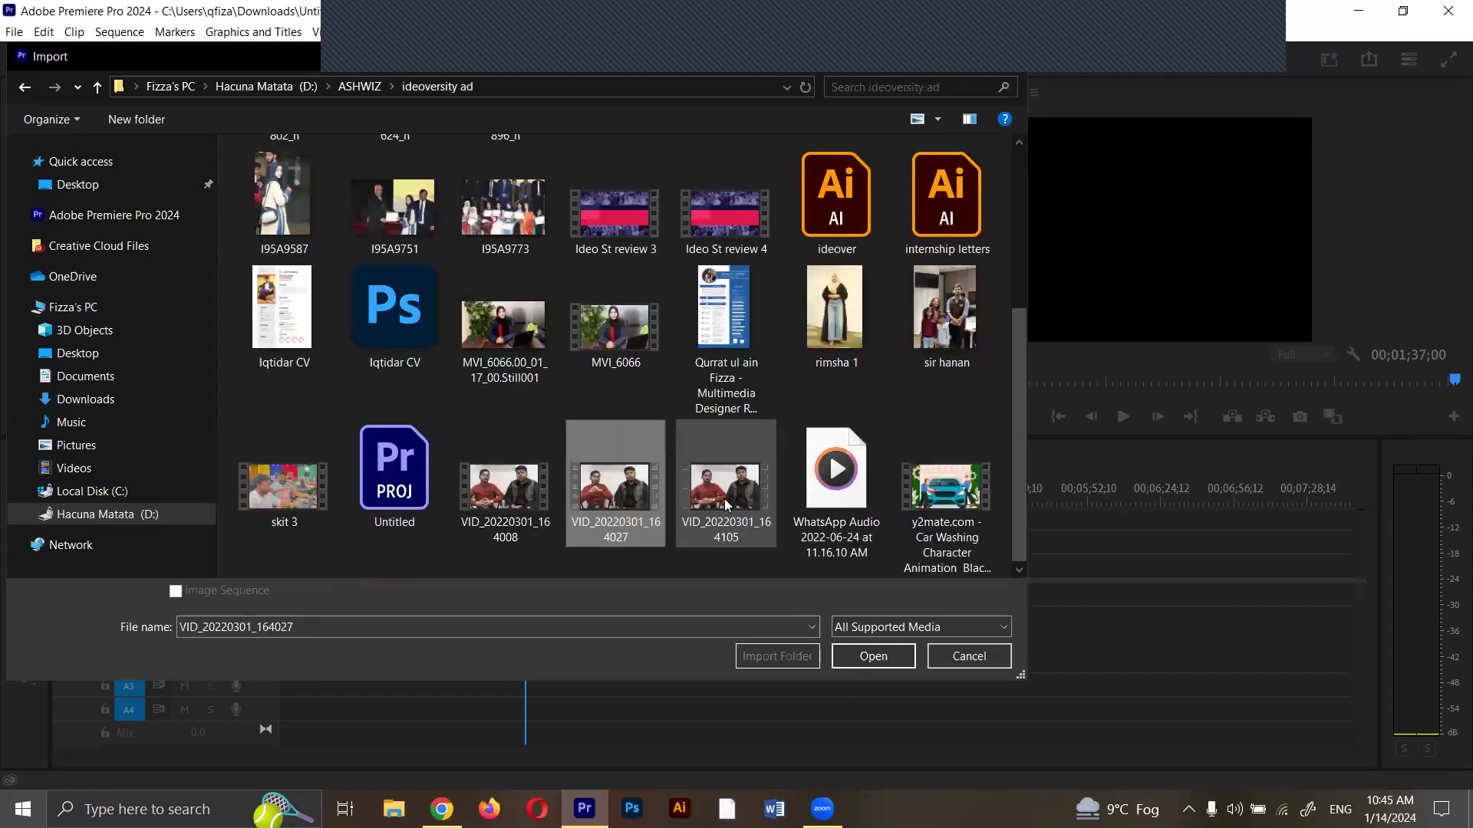
{"action": "double_click", "coordinate": [724, 491]}
{"action": "left_click_drag", "start_coordinate": [707, 244], "coordinate": [605, 542]}
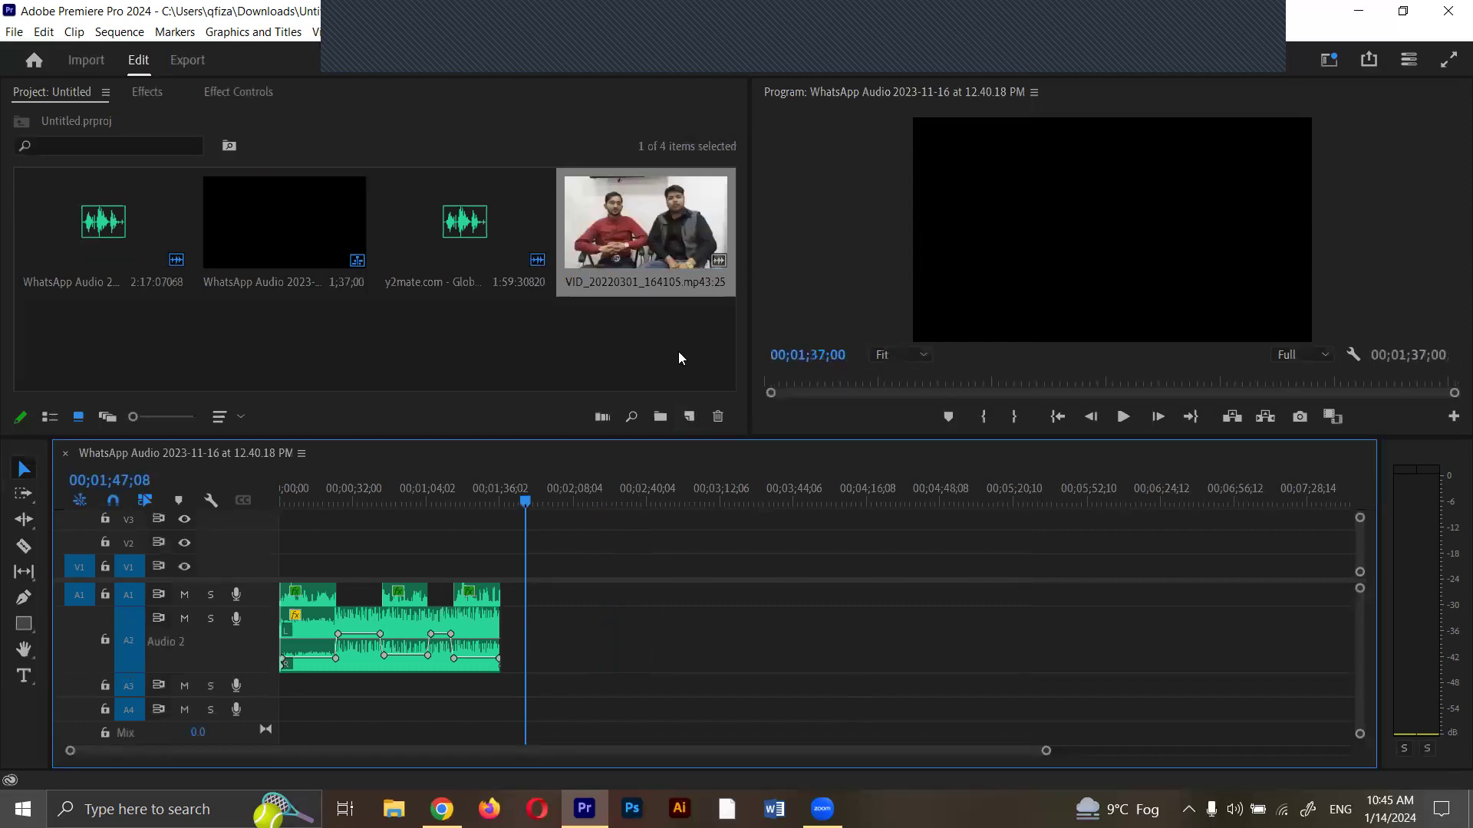
{"action": "key", "text": "Delete"}
Import the video VID_20220301_164008 from the ideoversity ad folder and place it on V1 and A1 at 00;01;47;08.
{"action": "key", "text": "ctrl+i"}
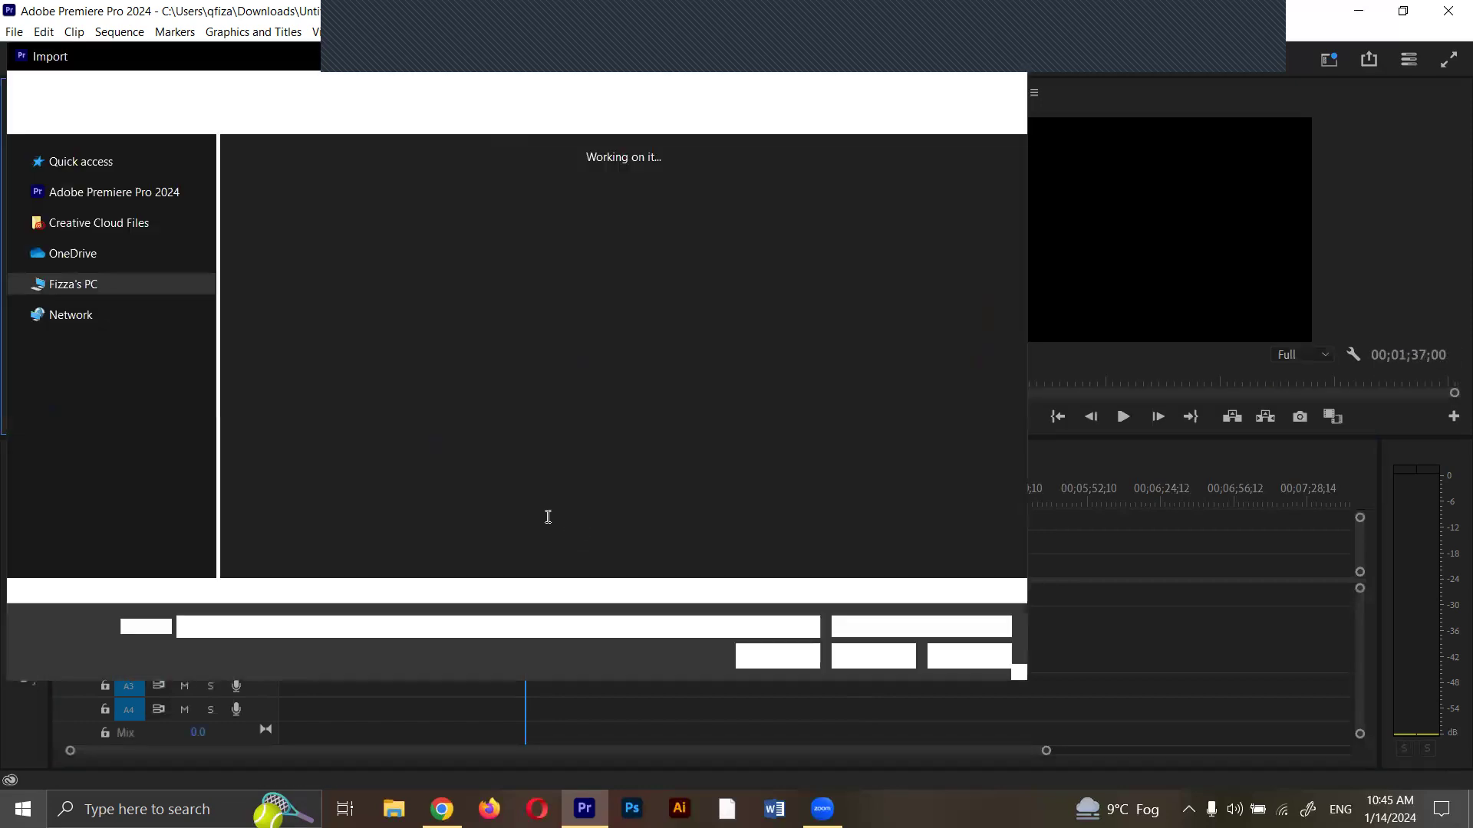
{"action": "scroll", "coordinate": [527, 477], "scroll_direction": "down", "scroll_amount": 5}
{"action": "double_click", "coordinate": [495, 521]}
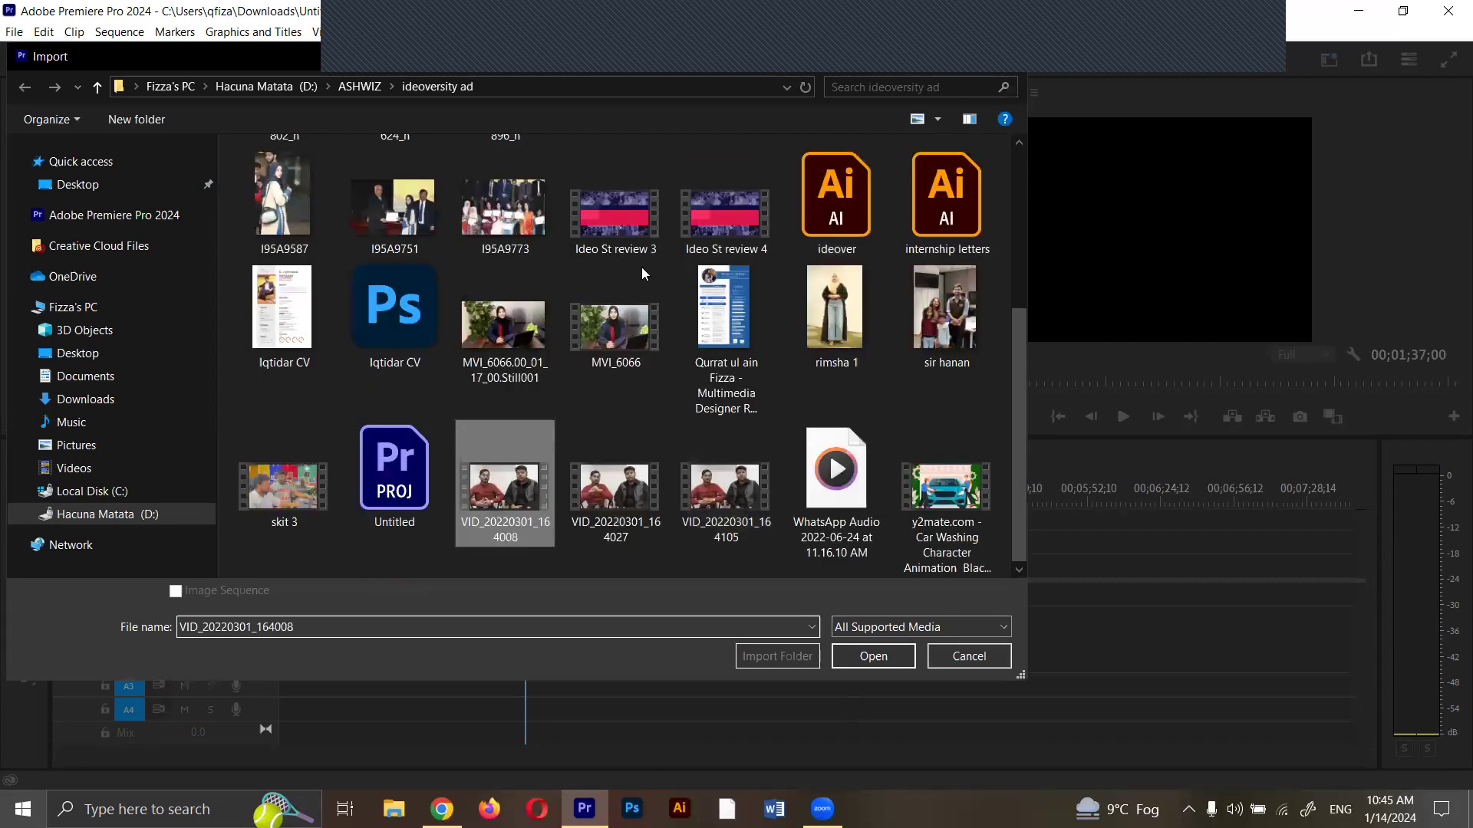
{"action": "left_click_drag", "start_coordinate": [652, 230], "coordinate": [549, 594]}
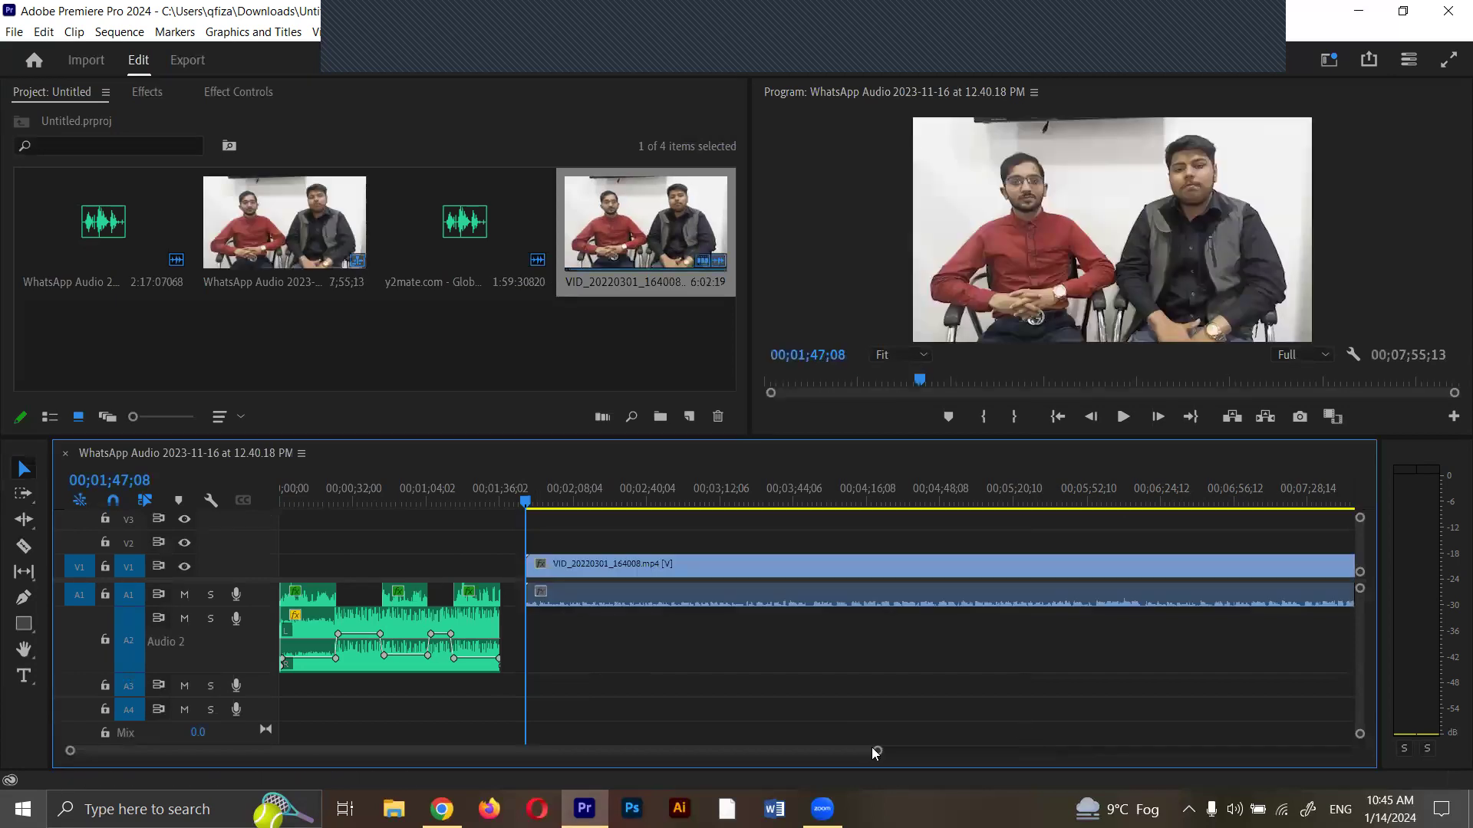
{"action": "left_click_drag", "start_coordinate": [970, 752], "coordinate": [1036, 751]}
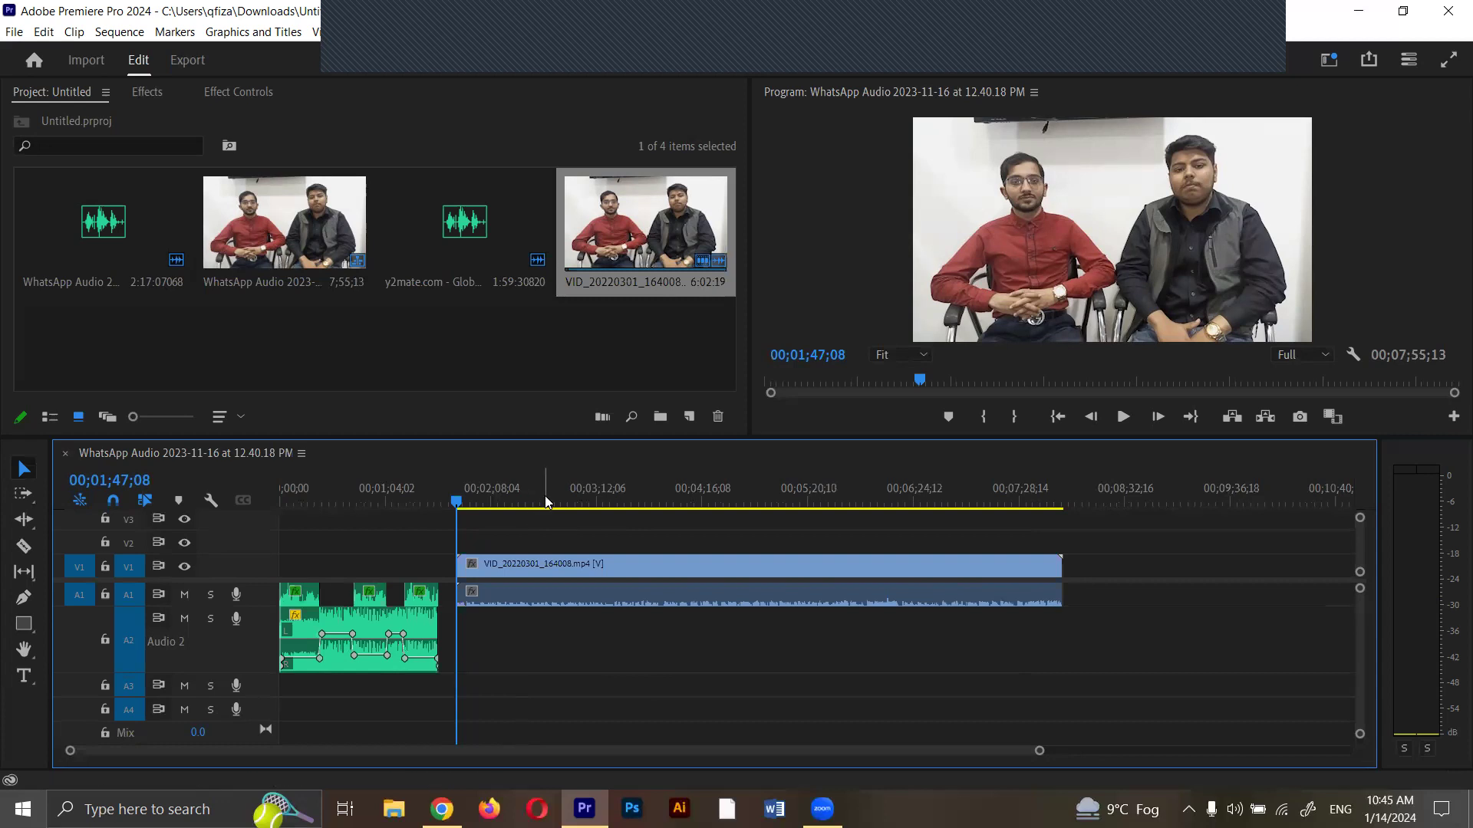
Play part of the video clip up to 00;02;39;08, then trim its start to that point and its end to about 00;04;56;27.
{"action": "left_click", "coordinate": [532, 501]}
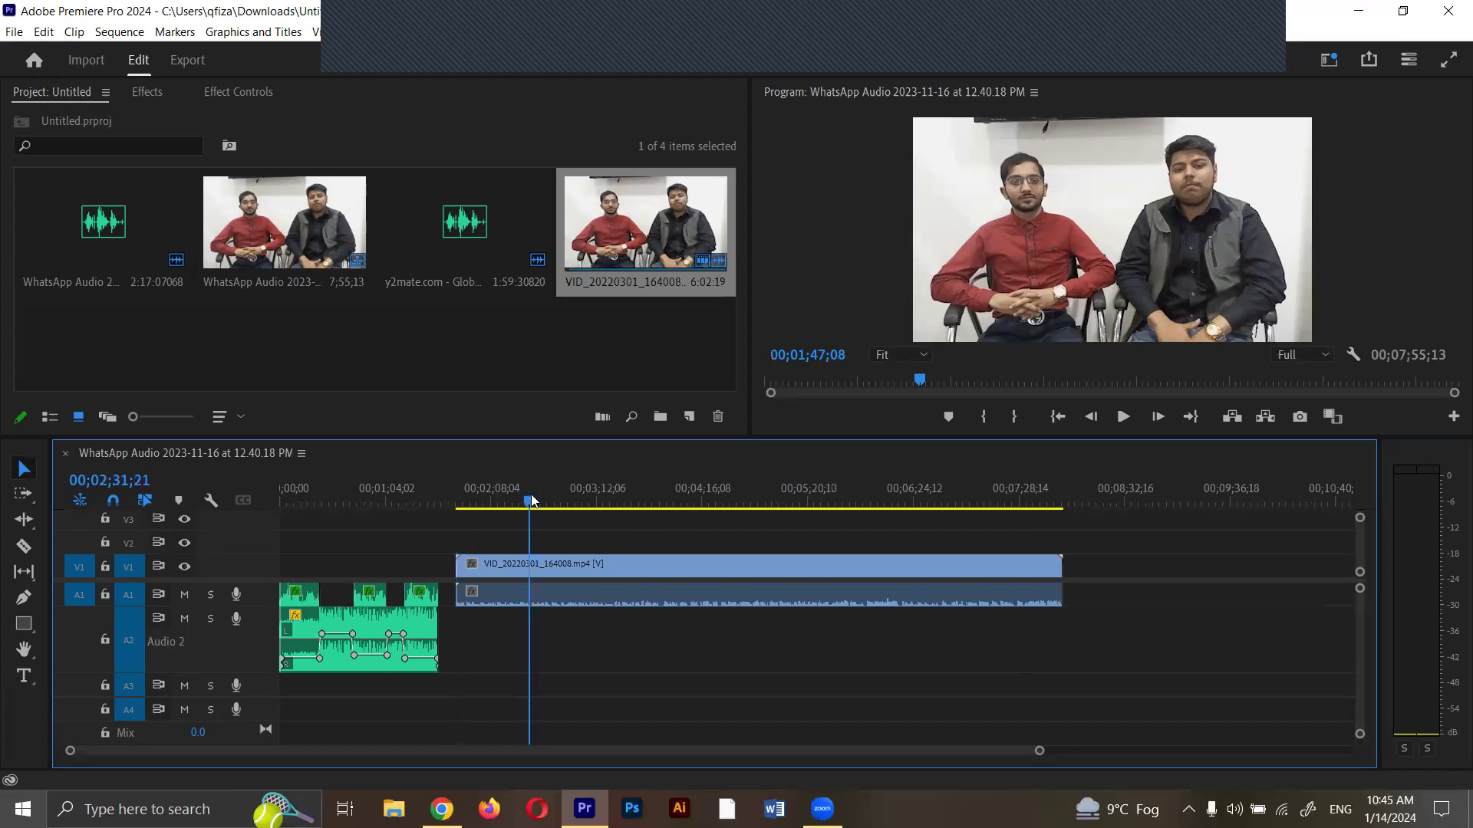
{"action": "key", "text": "space"}
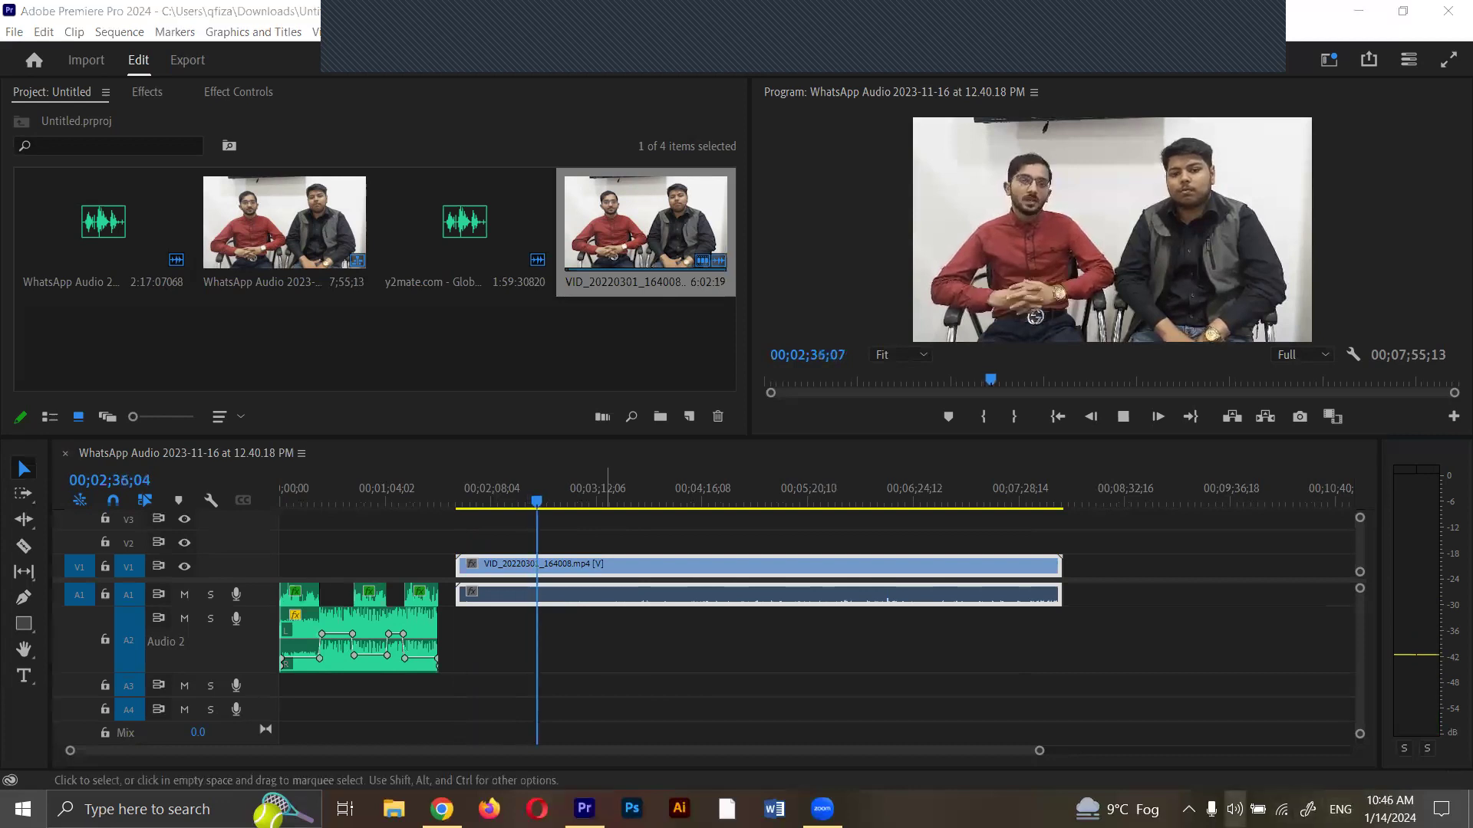
{"action": "left_click", "coordinate": [625, 671]}
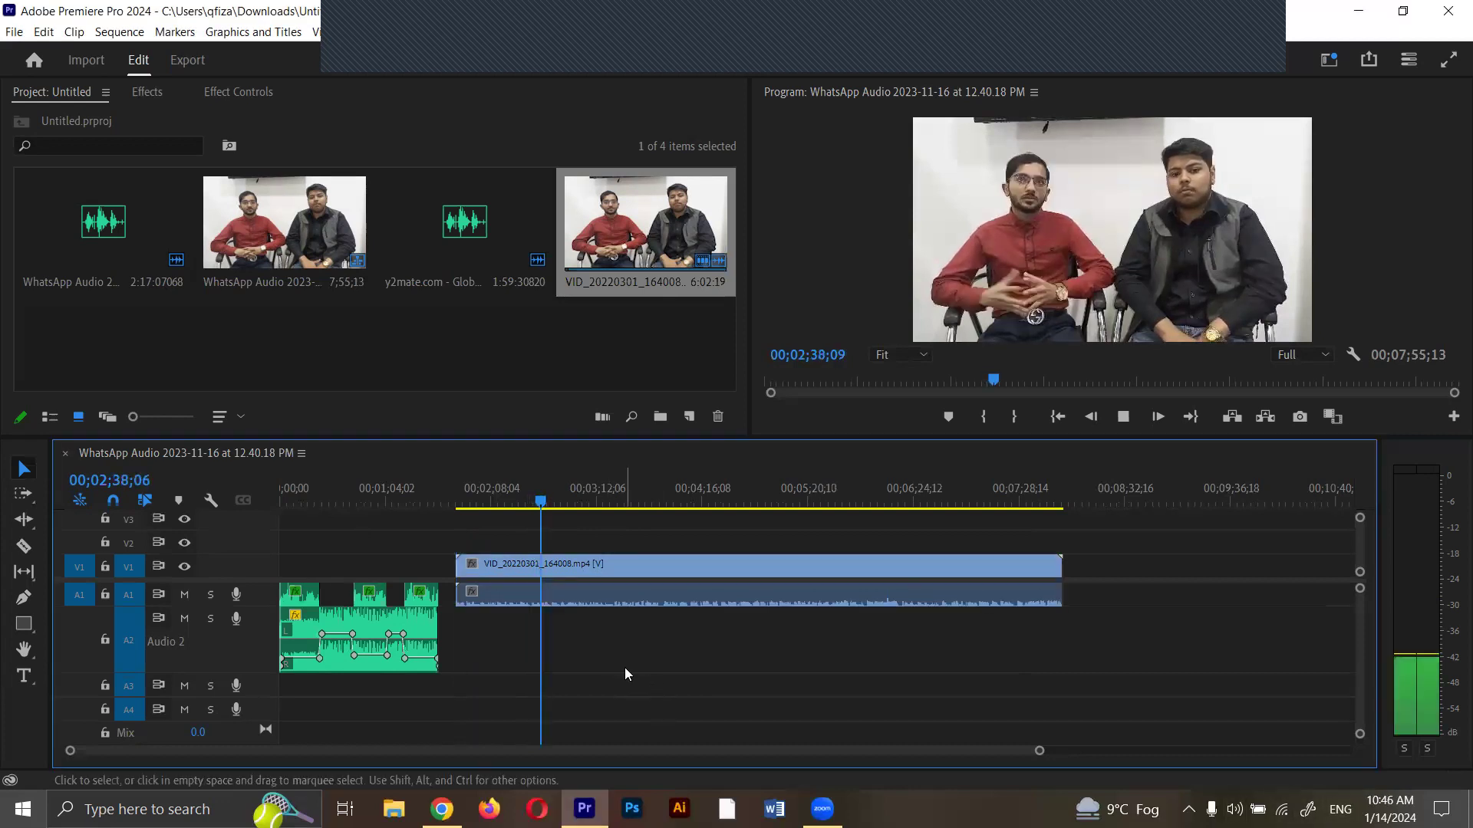
{"action": "key", "text": "space"}
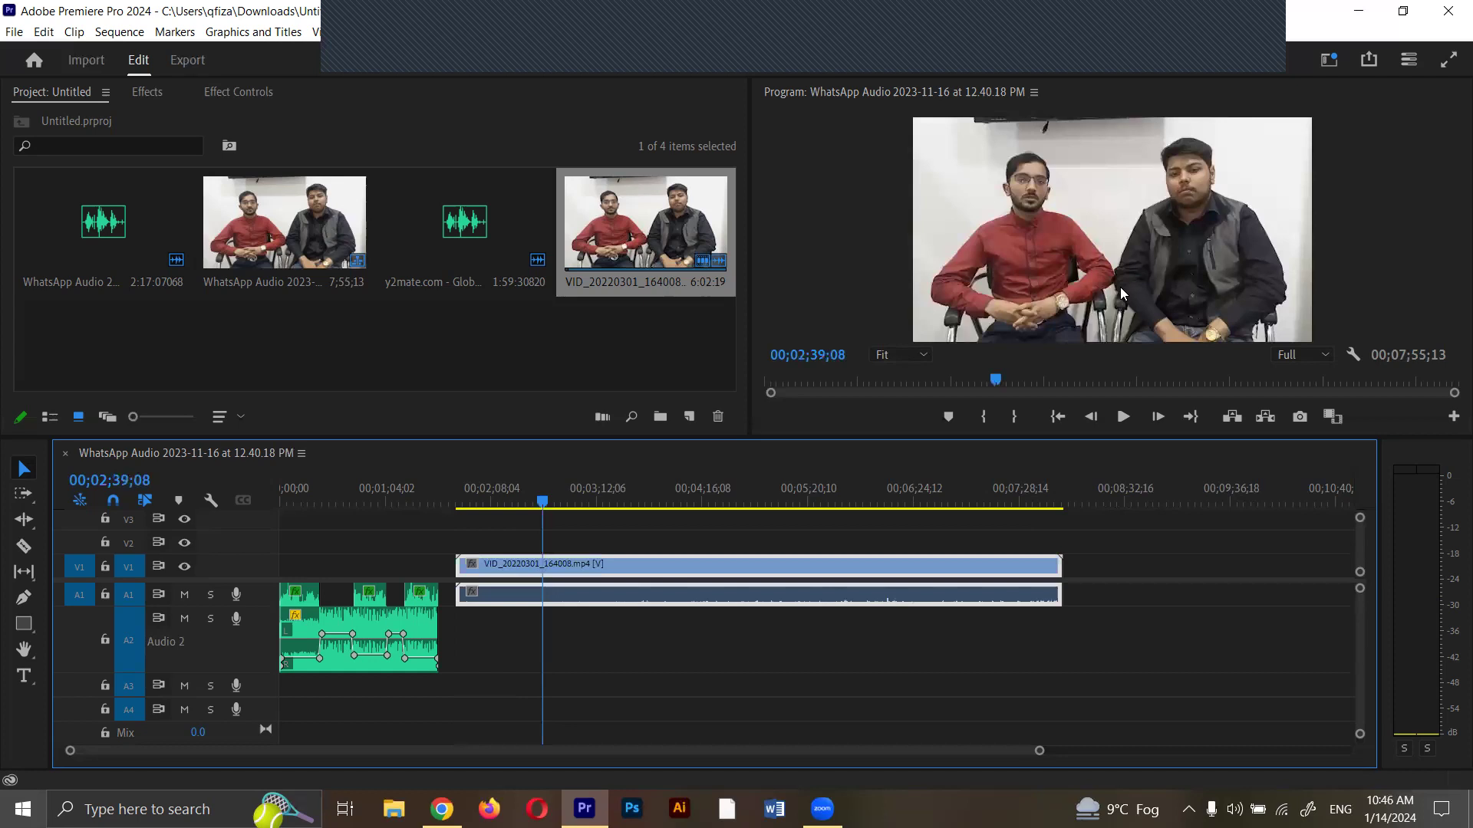
{"action": "left_click", "coordinate": [873, 664]}
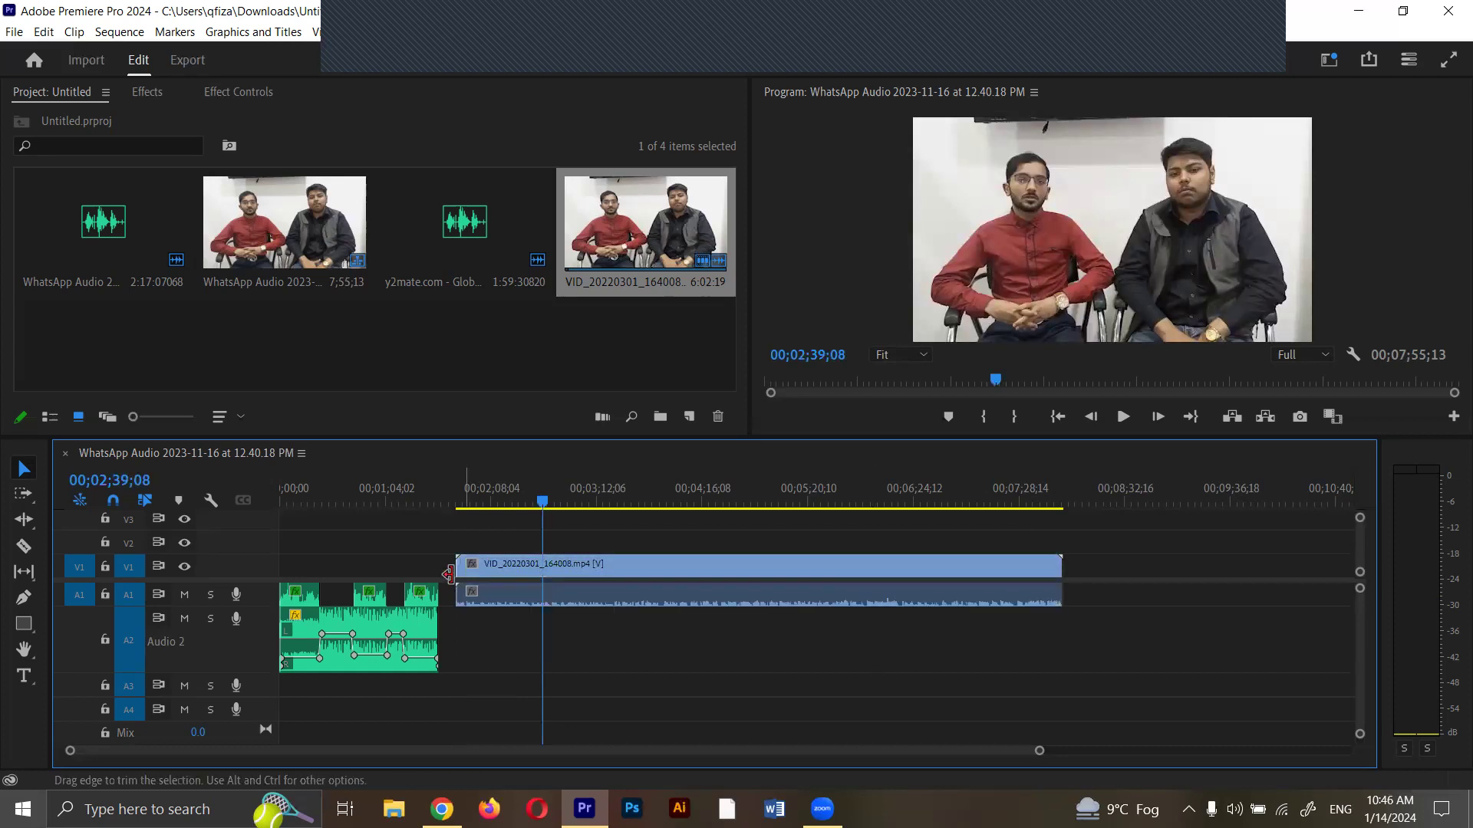
{"action": "left_click_drag", "start_coordinate": [459, 567], "coordinate": [553, 569]}
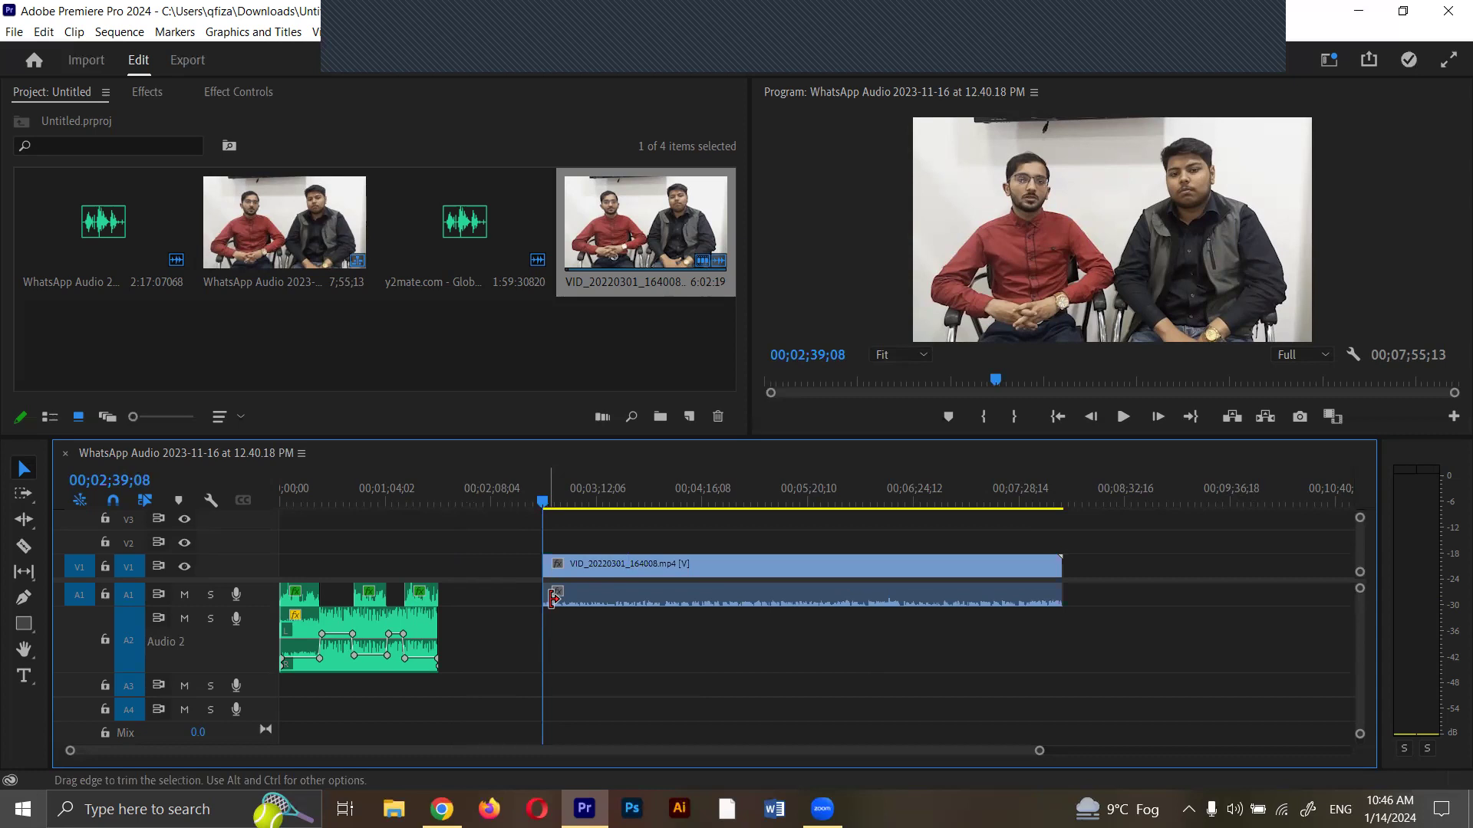
{"action": "left_click_drag", "start_coordinate": [1057, 568], "coordinate": [757, 565]}
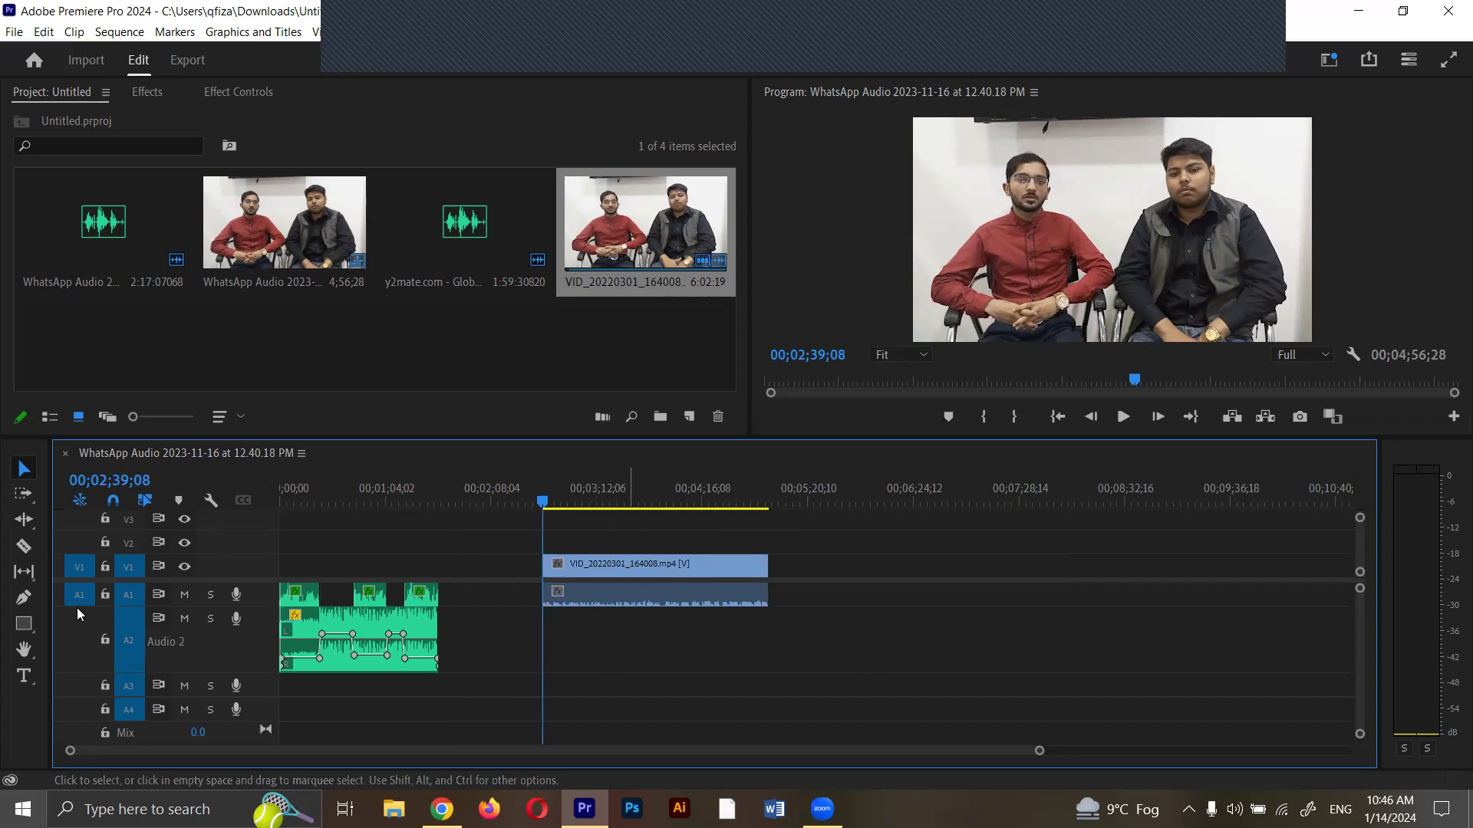
Enlarge the Audio 1 and Audio 2 tracks and adjust the audio gain of the VID_20220301_164008 clip by 5 dB.
{"action": "left_click_drag", "start_coordinate": [266, 688], "coordinate": [265, 705]}
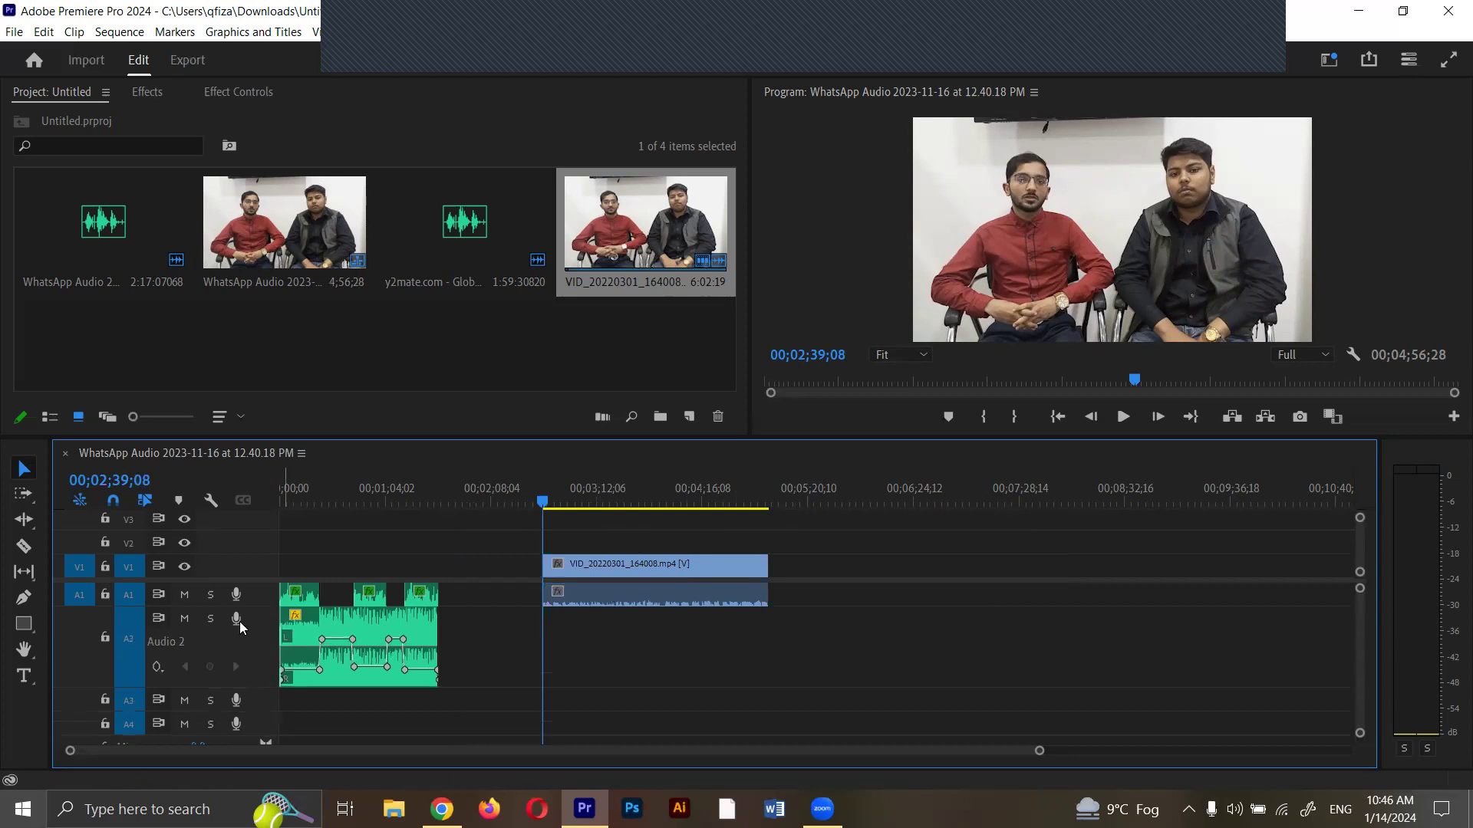
{"action": "left_click_drag", "start_coordinate": [263, 602], "coordinate": [263, 647]}
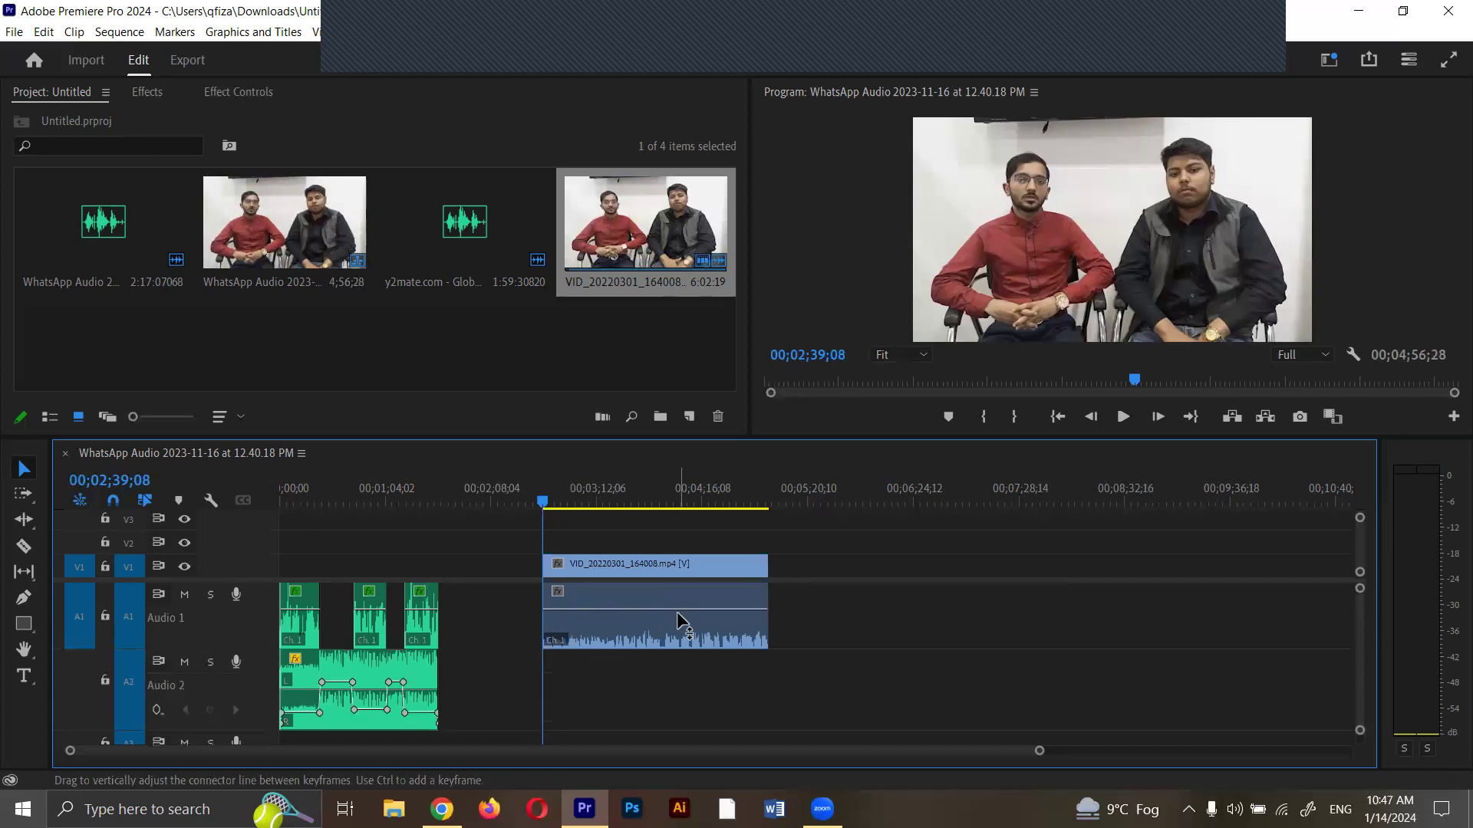
{"action": "left_click", "coordinate": [629, 626]}
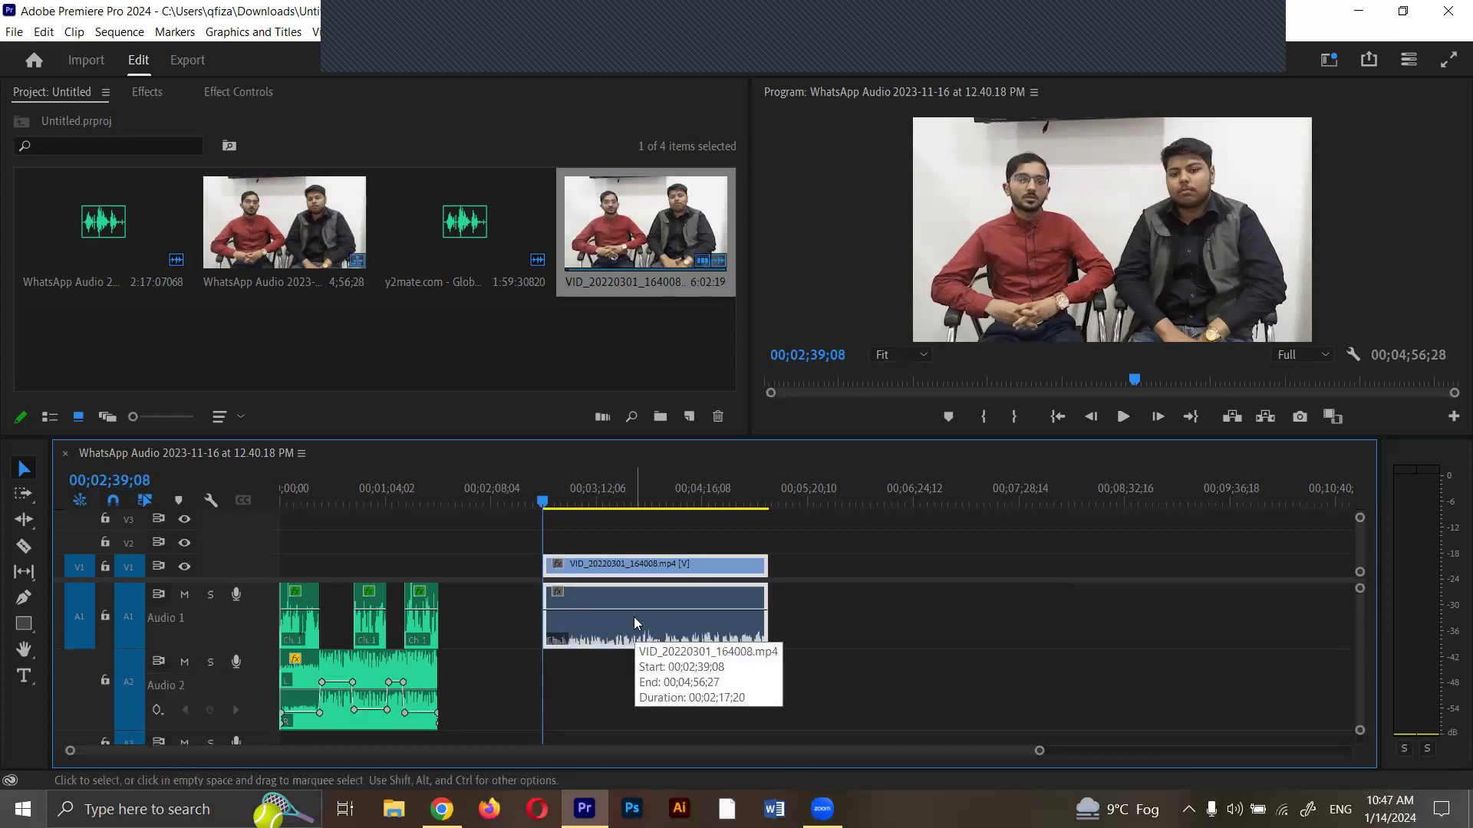
{"action": "key", "text": "g"}
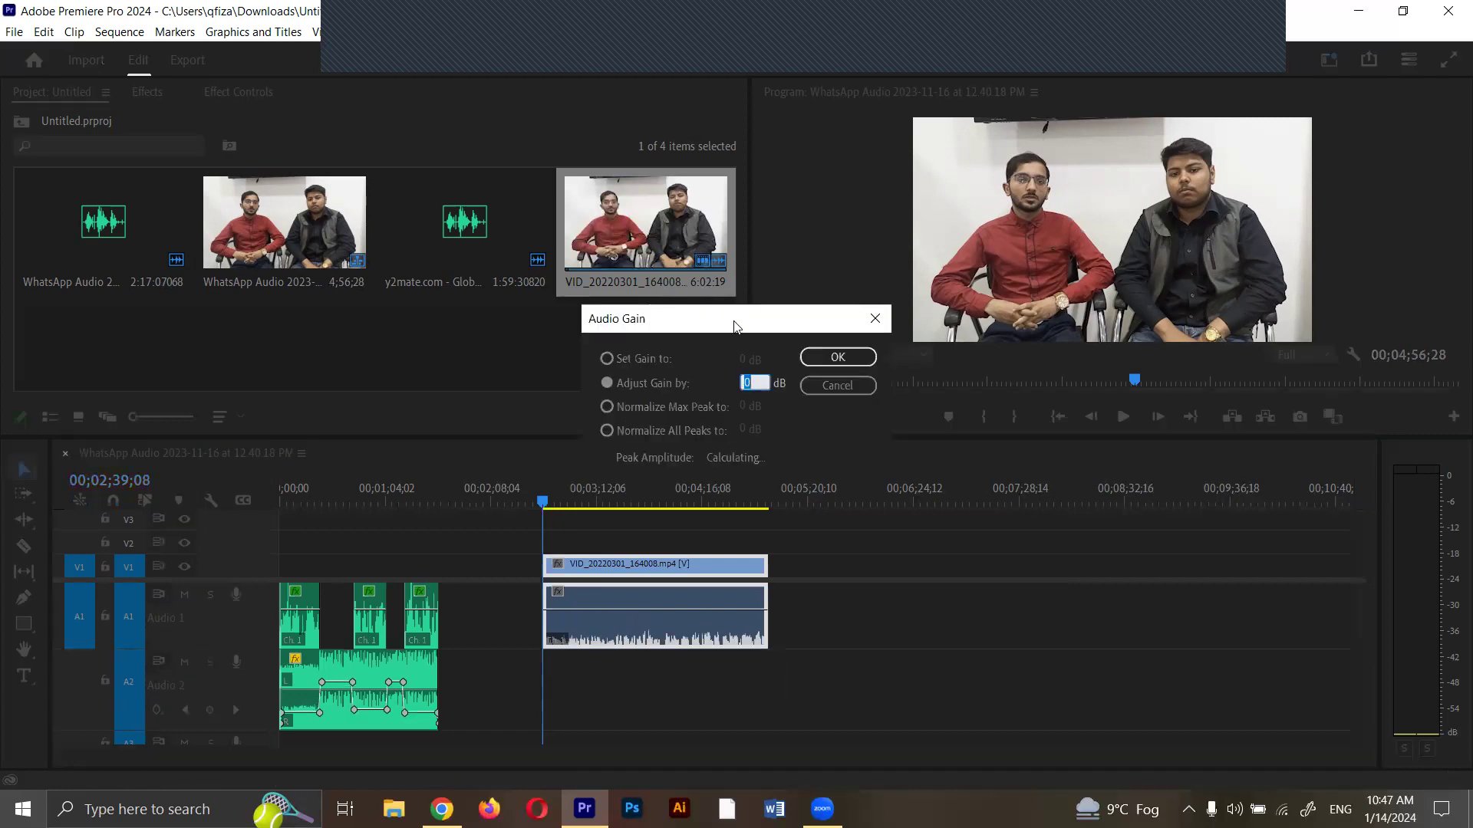
{"action": "left_click_drag", "start_coordinate": [734, 326], "coordinate": [711, 338]}
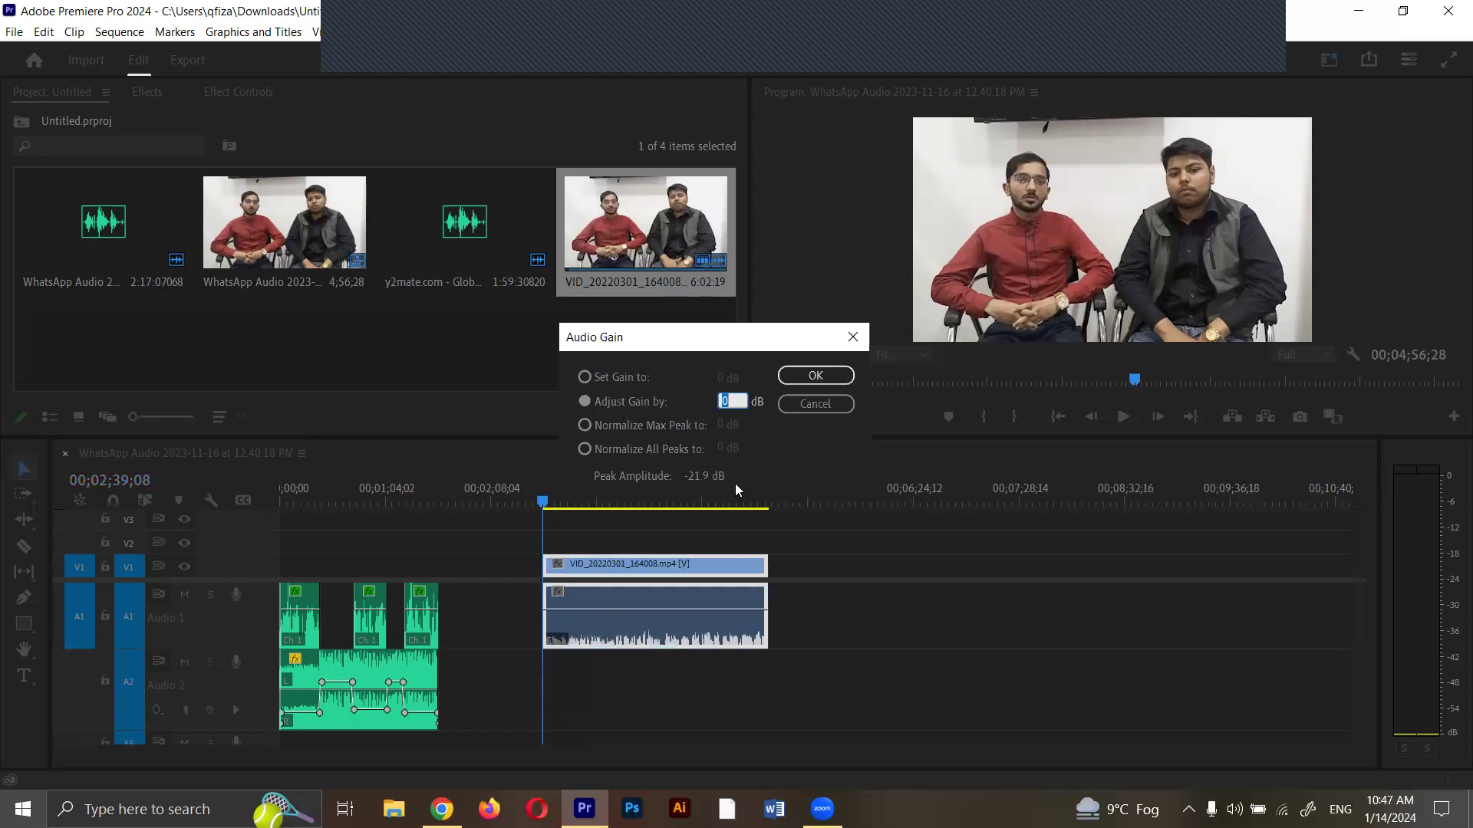
{"action": "type", "text": "5"}
{"action": "left_click", "coordinate": [828, 375]}
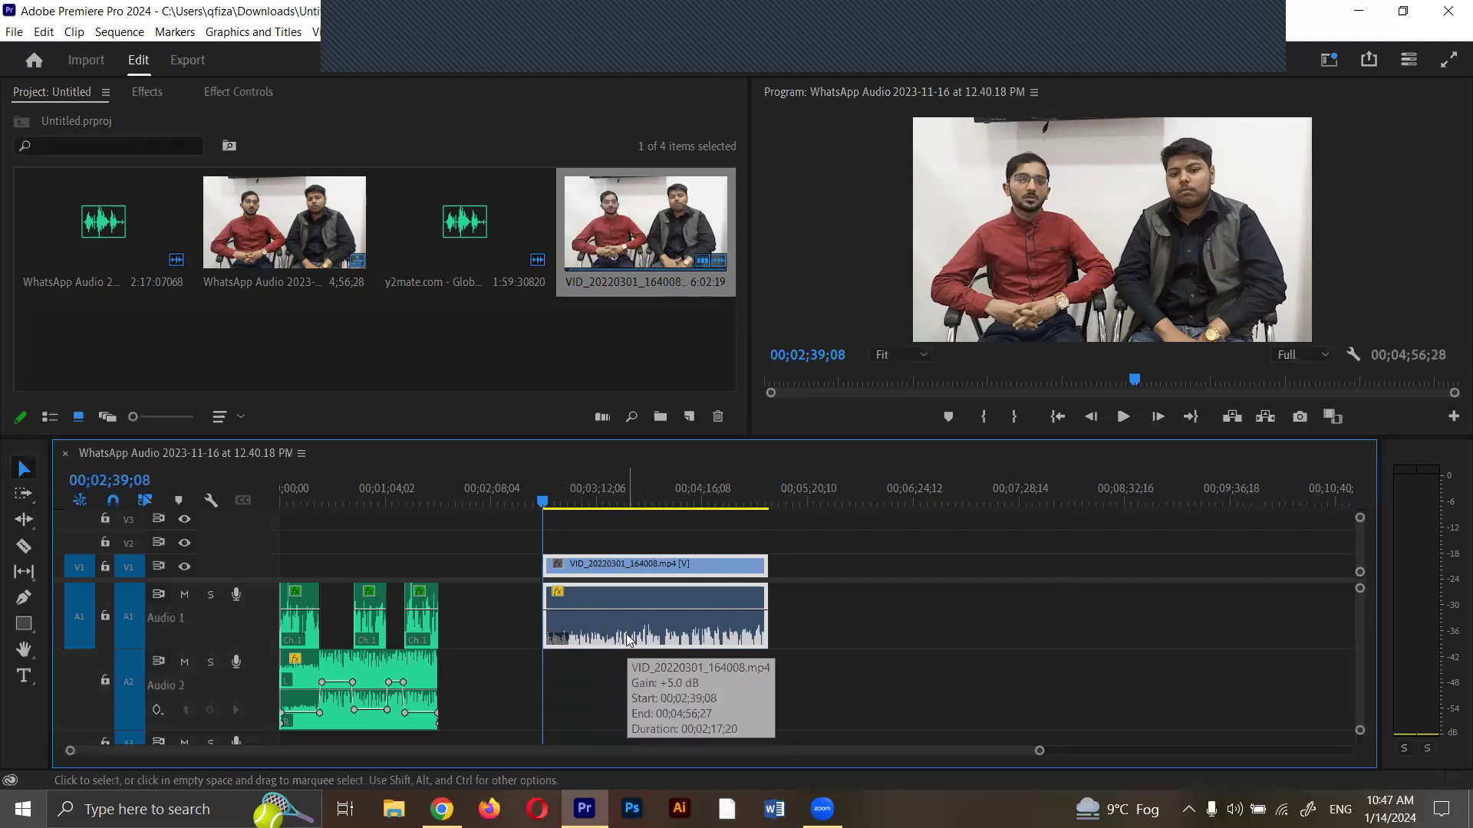
Adjust the video clip's audio gain by another 10 dB and play the clip from 00;02;54;11 to 00;03;03;04.
{"action": "type", "text": "g10"}
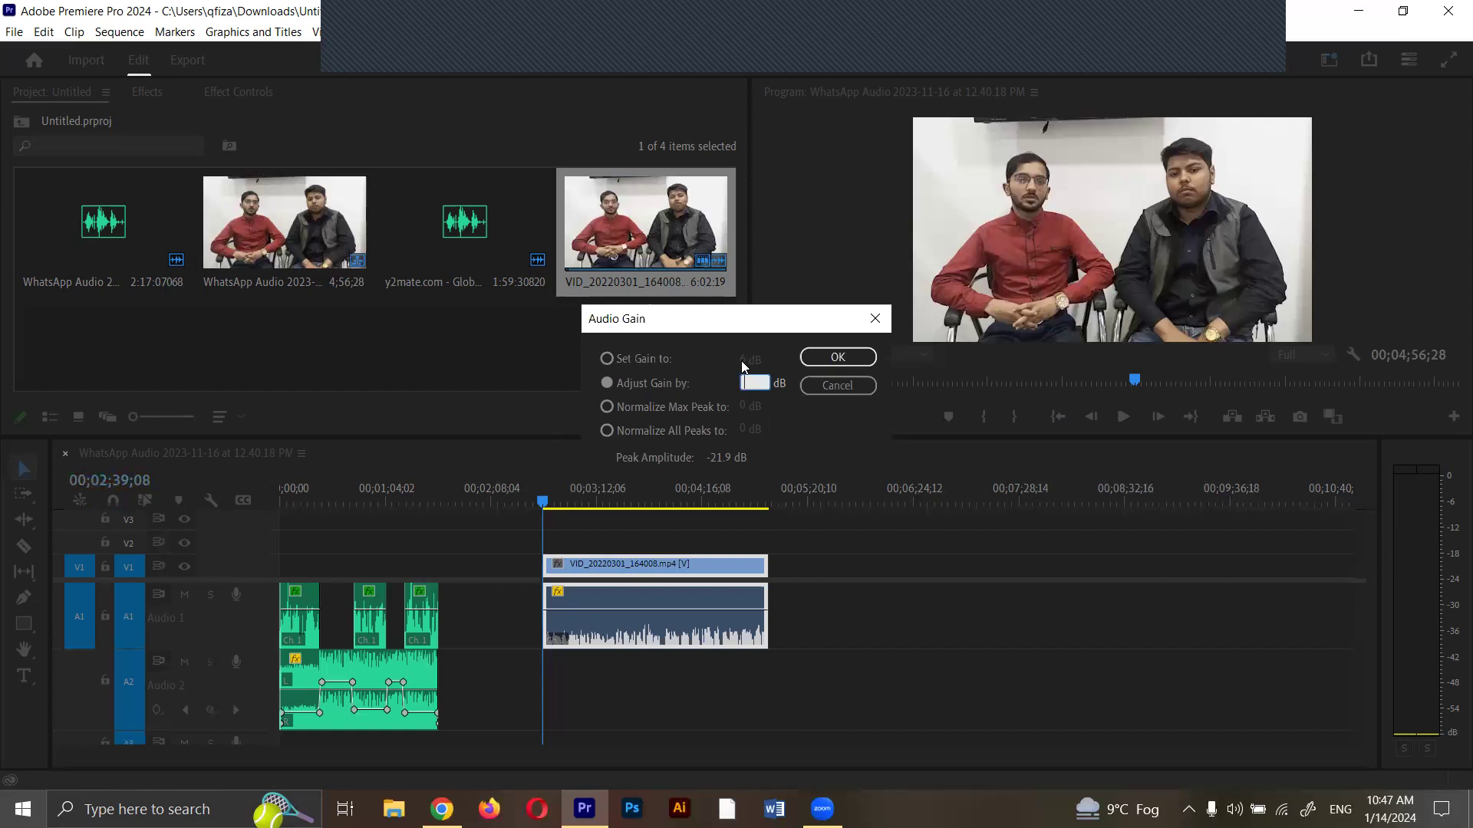
{"action": "type", "text": "10"}
{"action": "left_click", "coordinate": [838, 359]}
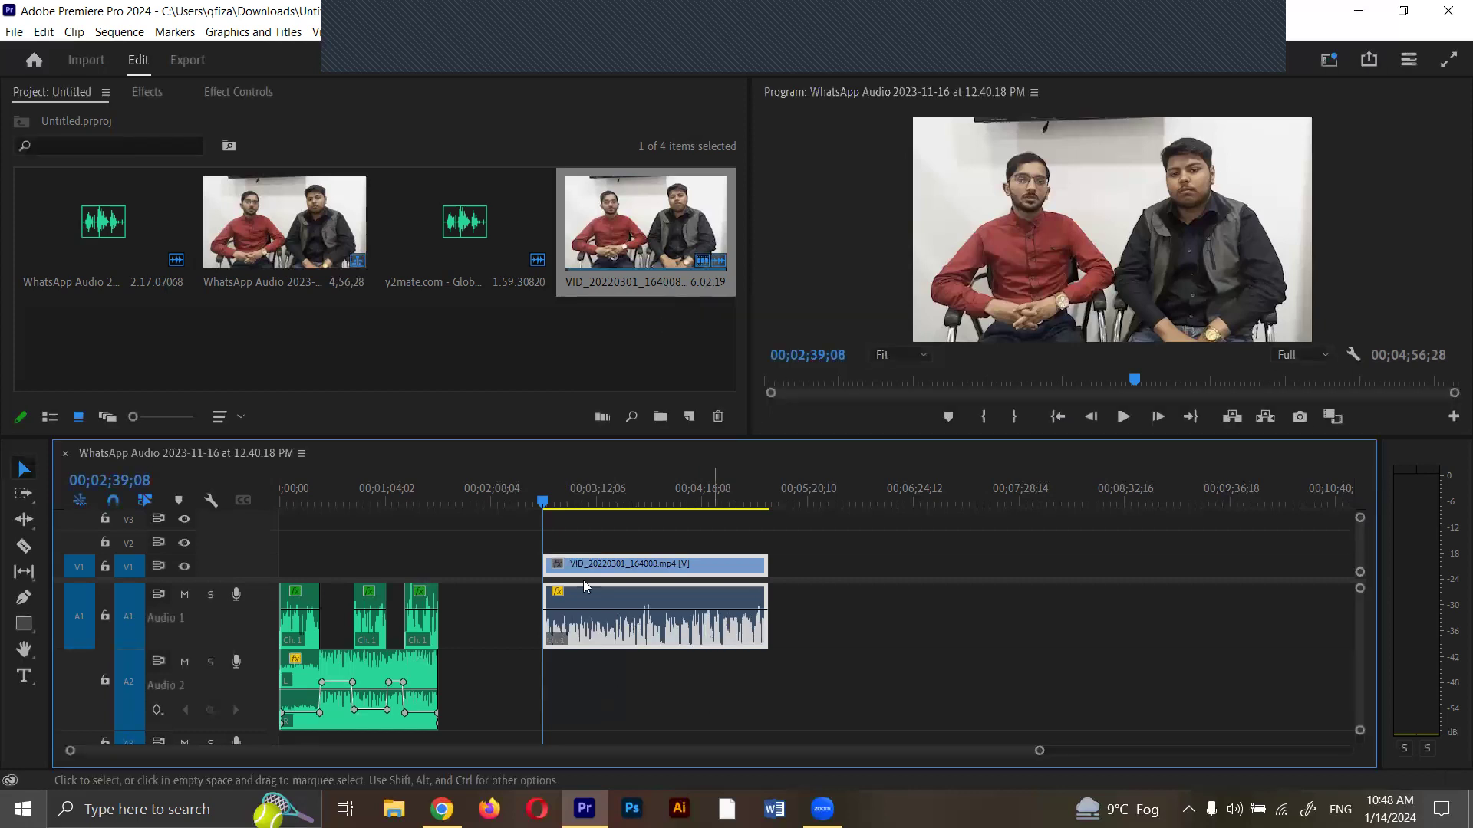
{"action": "left_click", "coordinate": [568, 503]}
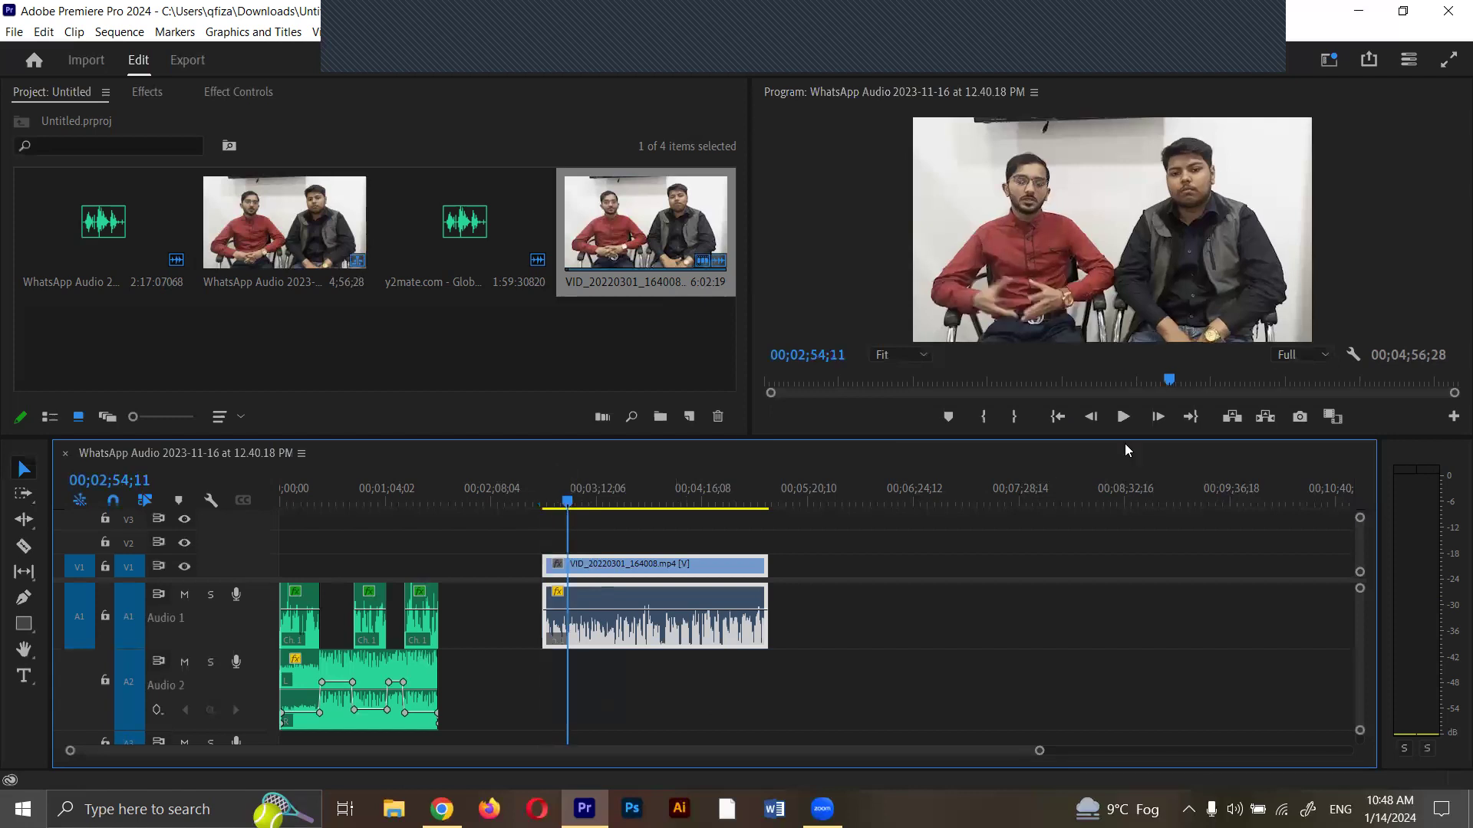
{"action": "left_click", "coordinate": [1122, 422]}
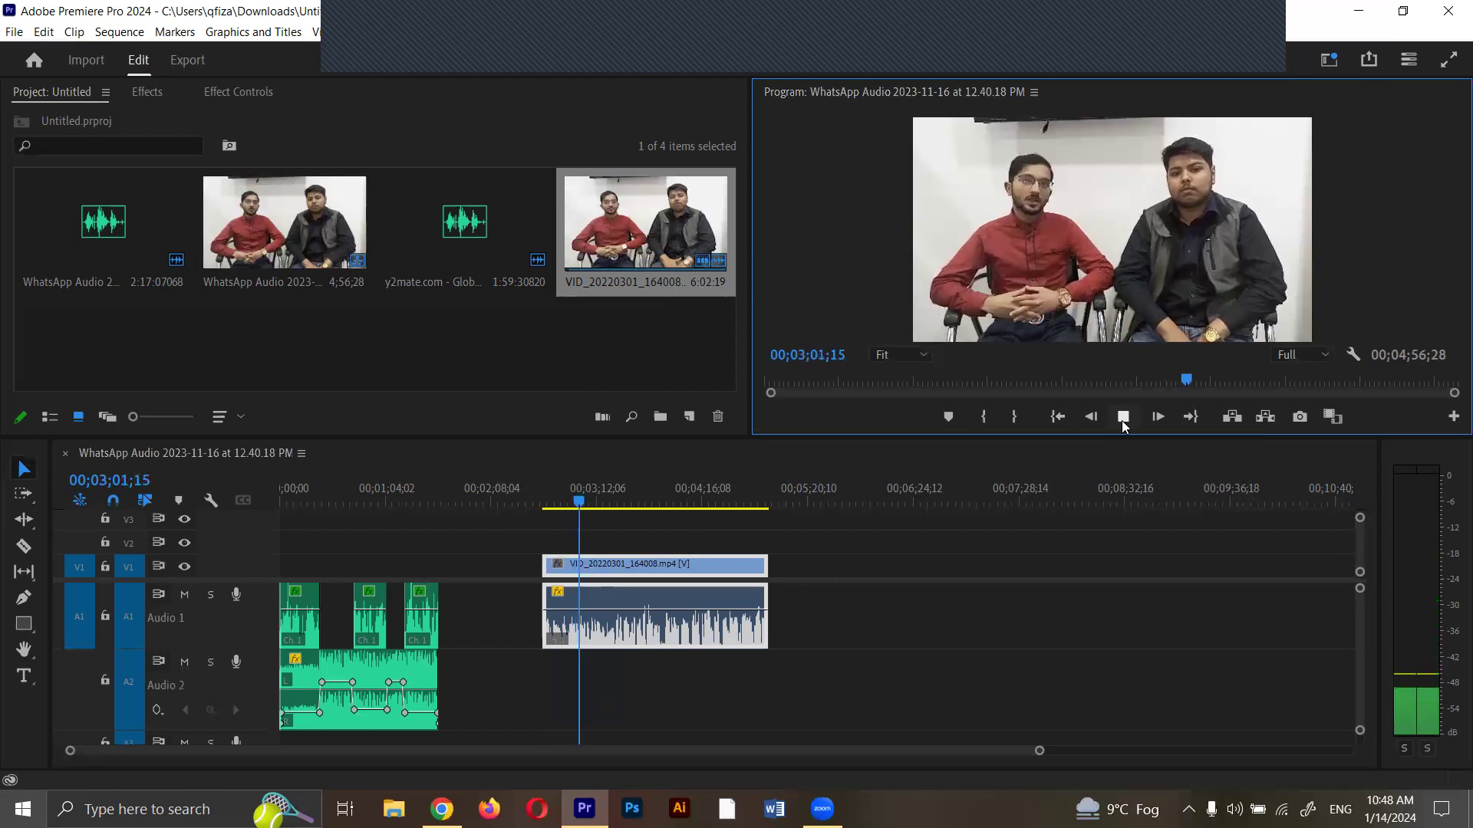
{"action": "left_click", "coordinate": [1122, 417]}
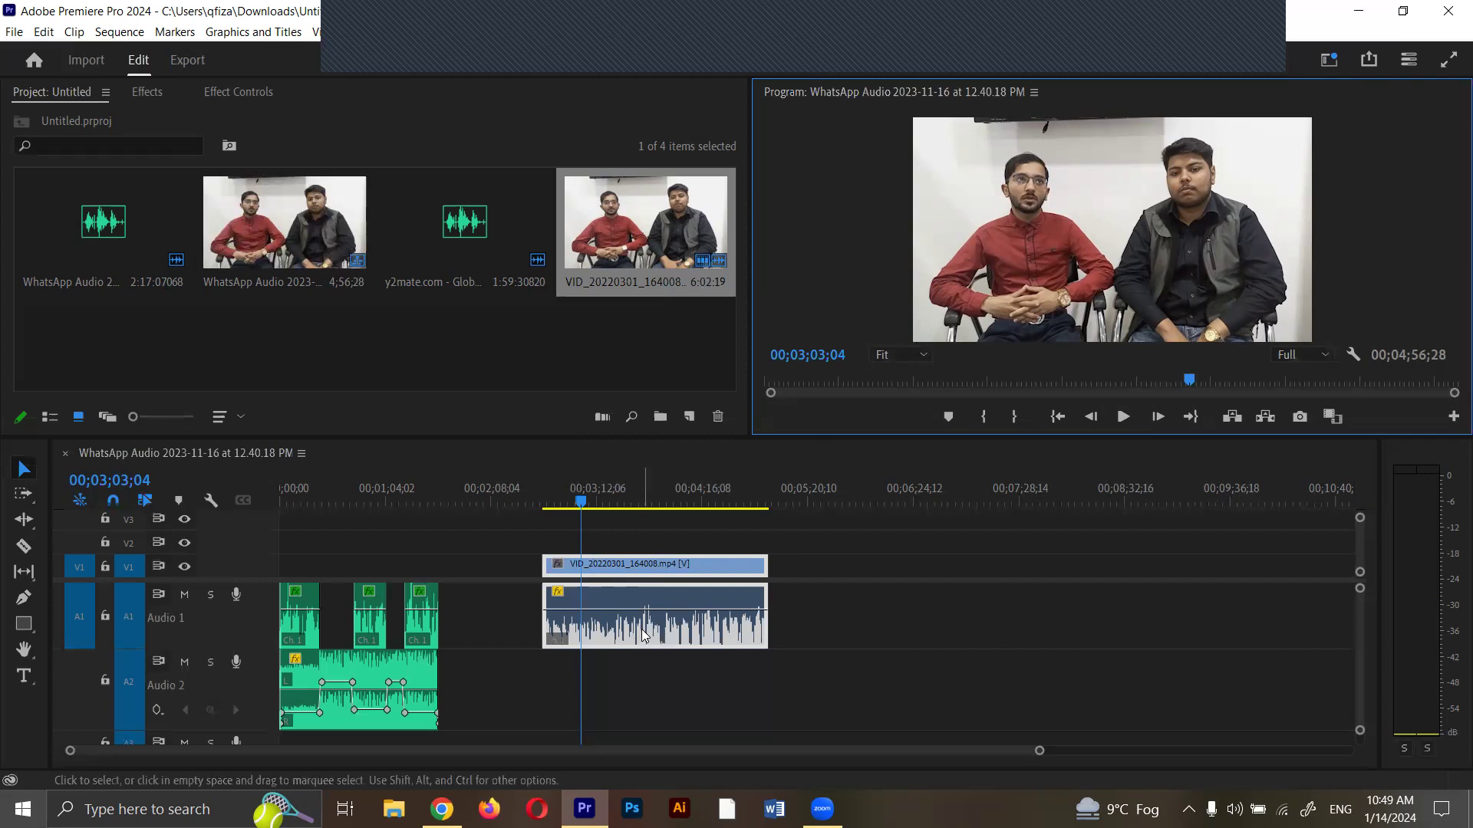
Adjust the video clip's audio gain by a further 30 dB and play briefly up to 00;03;04;23.
{"action": "key", "text": "equal"}
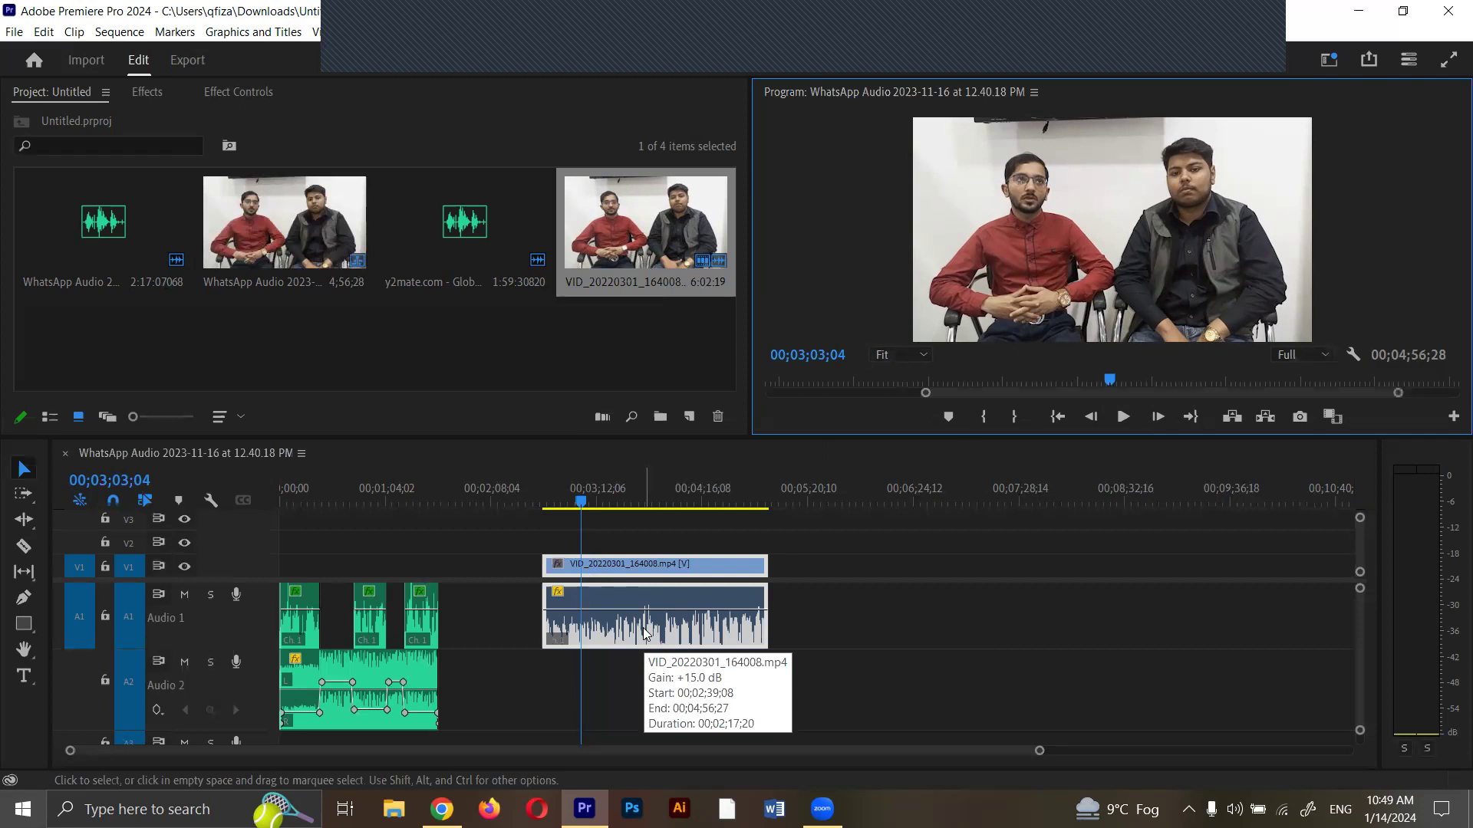
{"action": "double_click", "coordinate": [894, 394]}
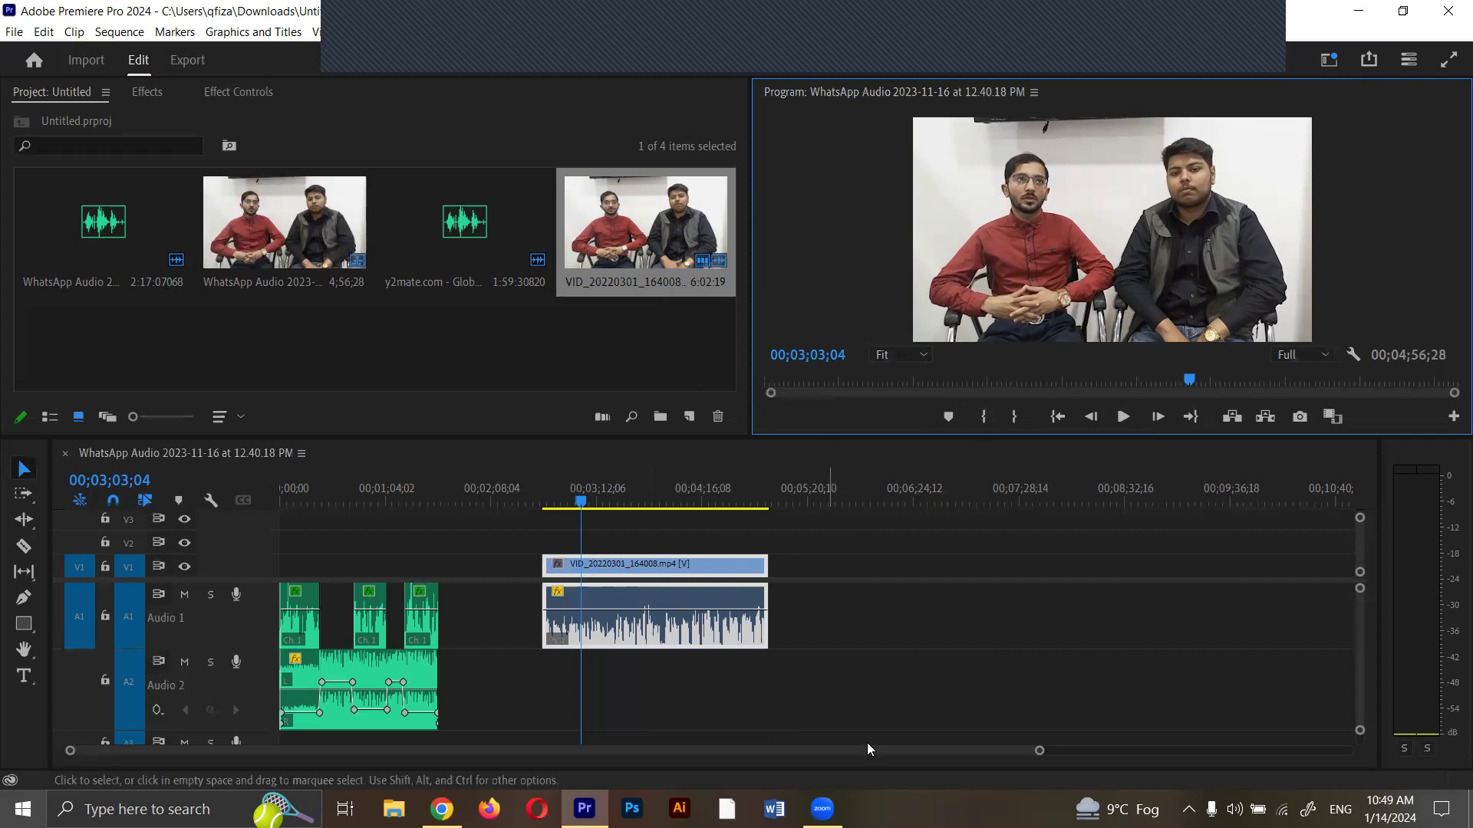
{"action": "left_click_drag", "start_coordinate": [1039, 756], "coordinate": [785, 753]}
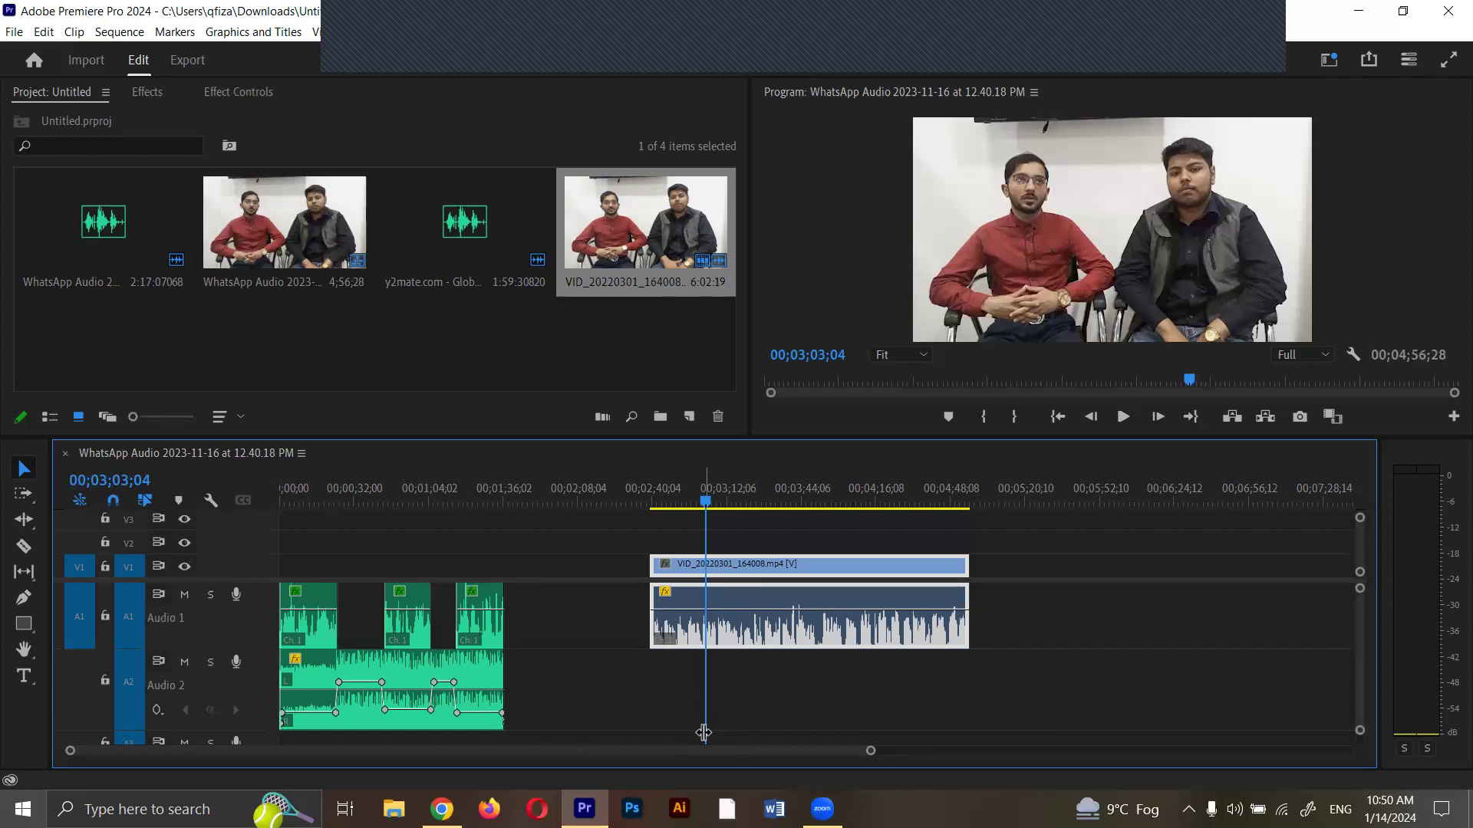
{"action": "type", "text": "g"}
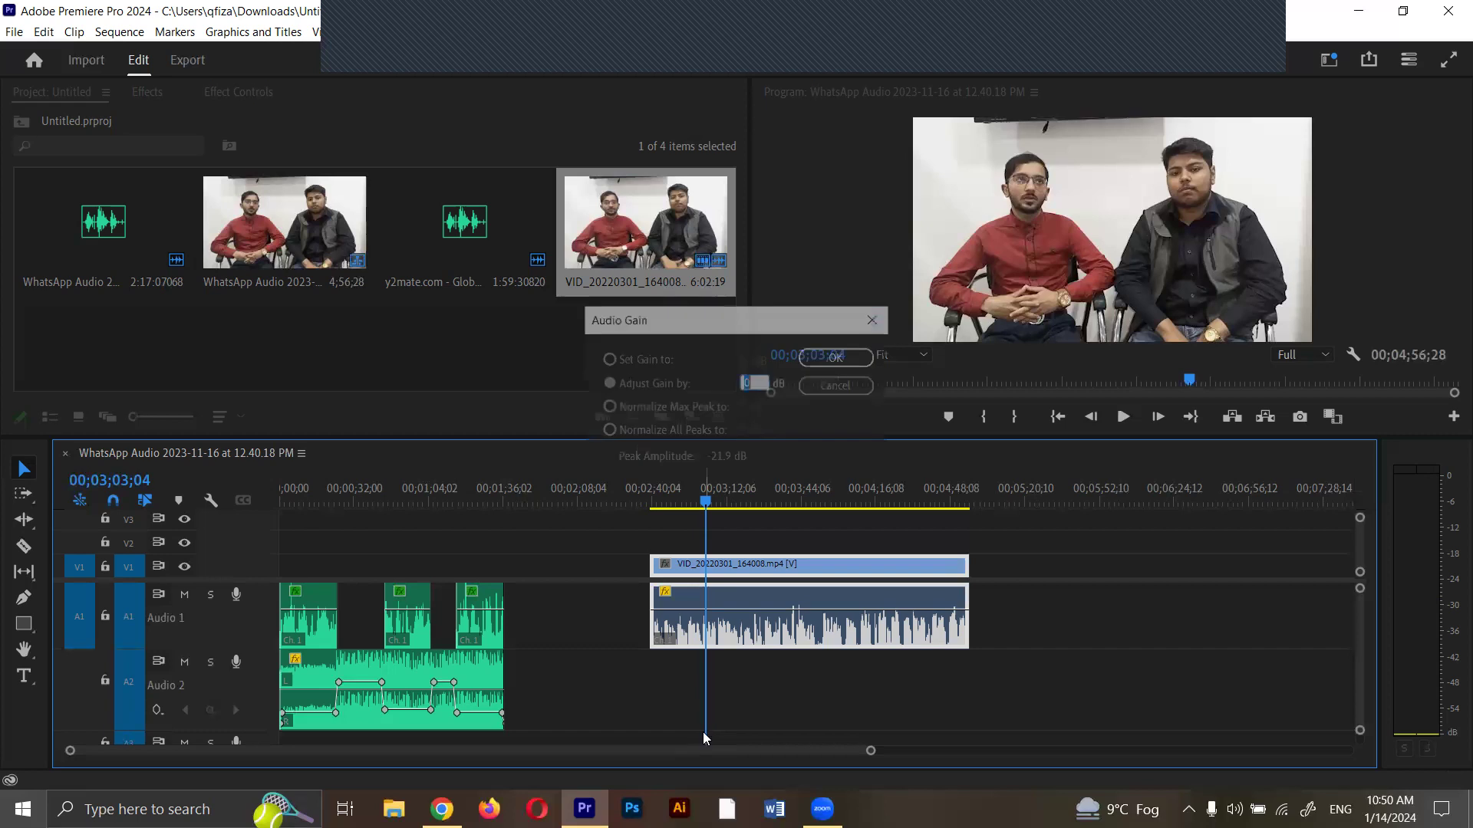
{"action": "type", "text": "3"}
{"action": "key", "text": "Return"}
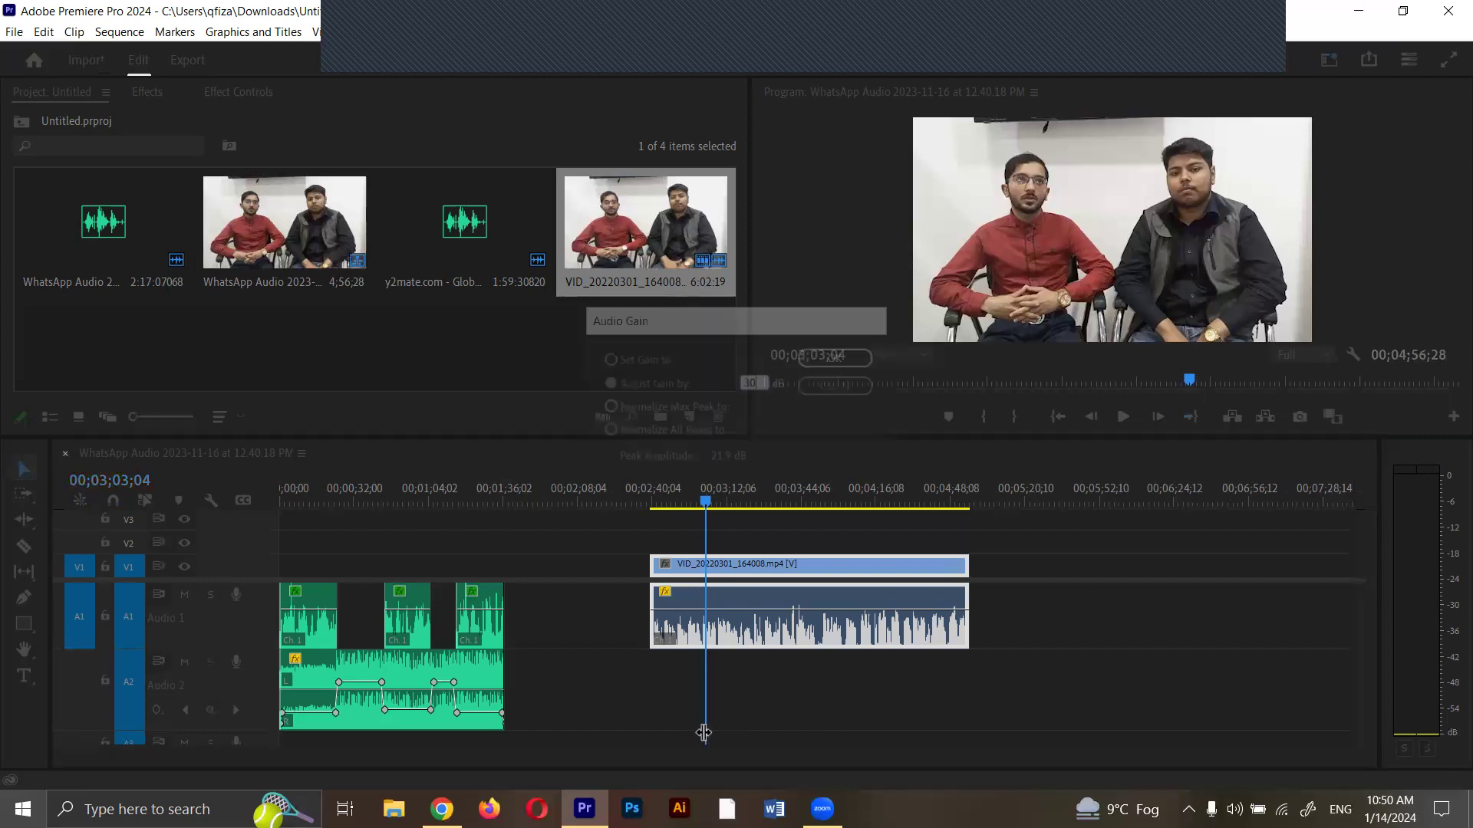
{"action": "key", "text": "space"}
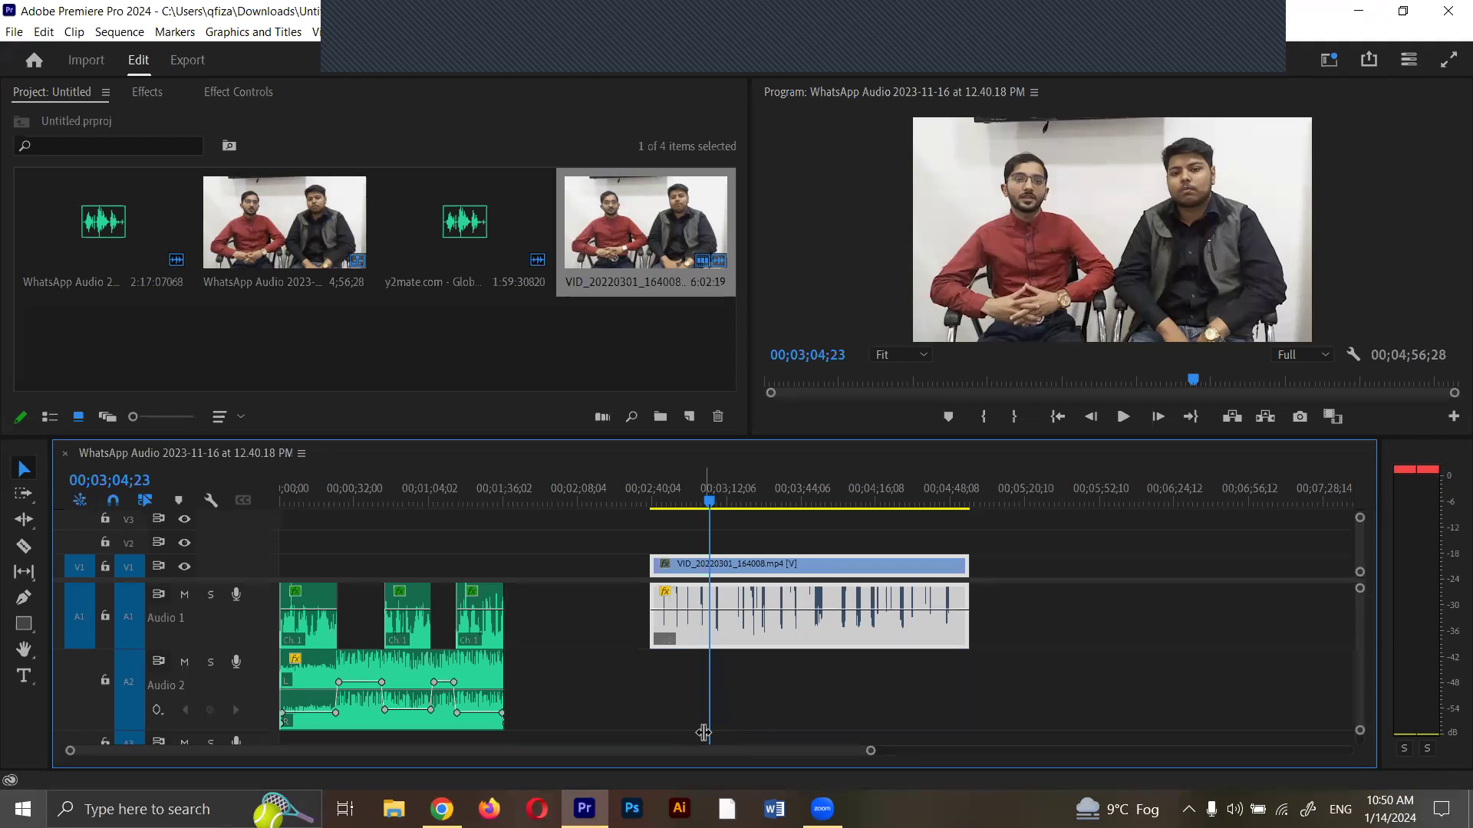
Adjust the video clip's audio gain by -40 dB.
{"action": "key", "text": "g"}
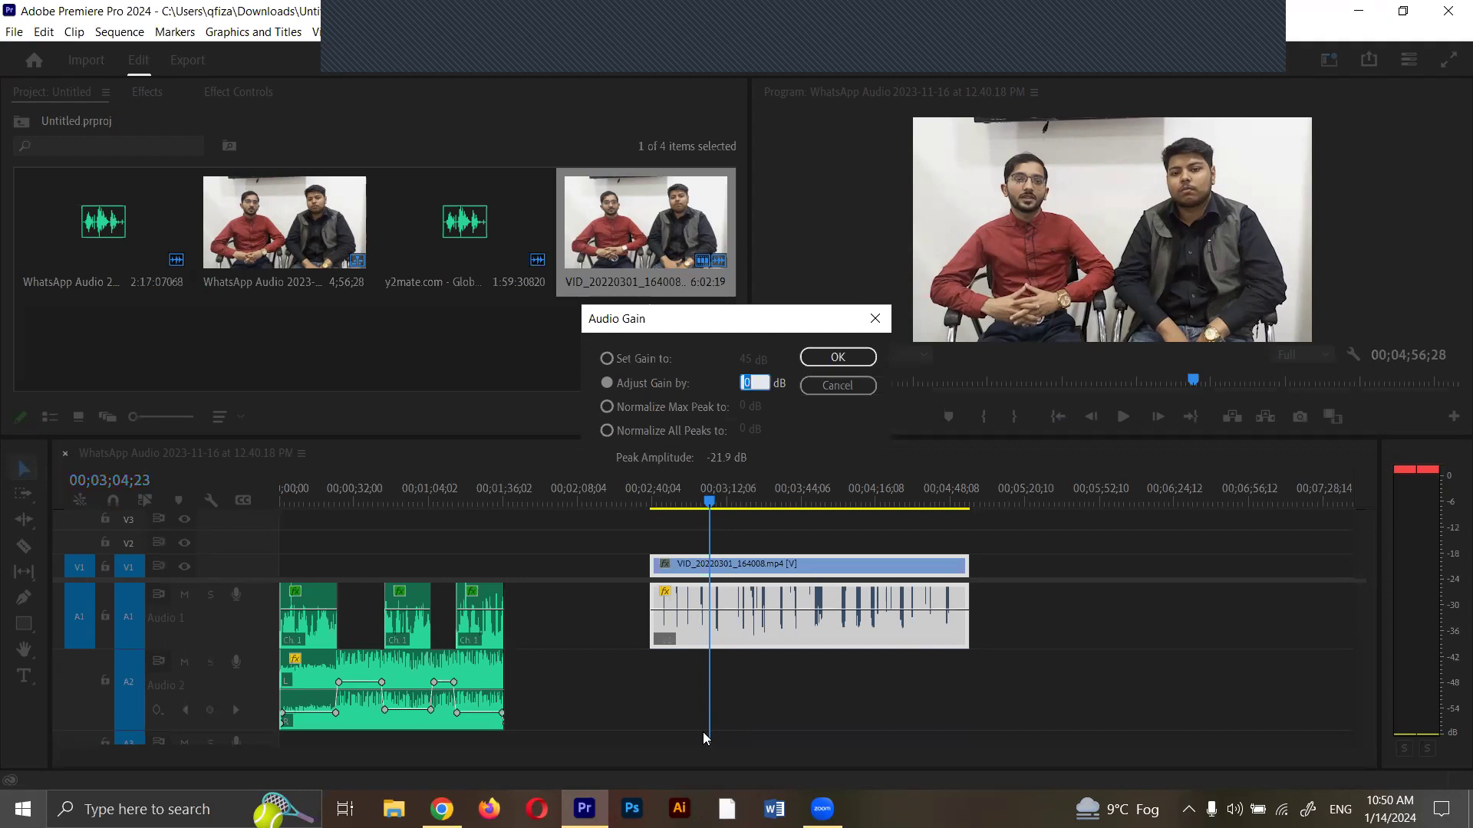
{"action": "type", "text": "-1"}
{"action": "key", "text": "BackSpace"}
{"action": "type", "text": "40"}
{"action": "key", "text": "Return"}
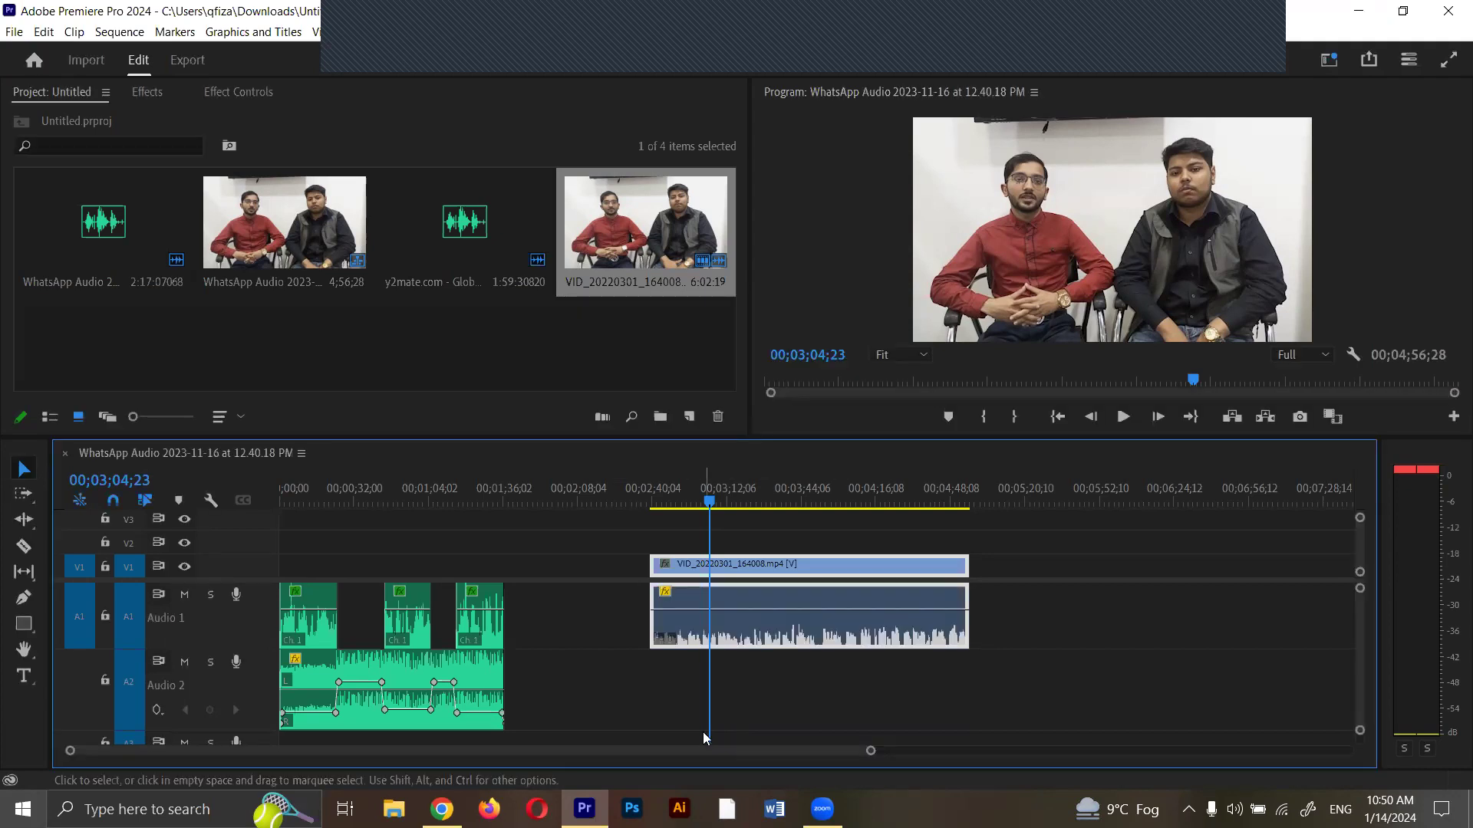
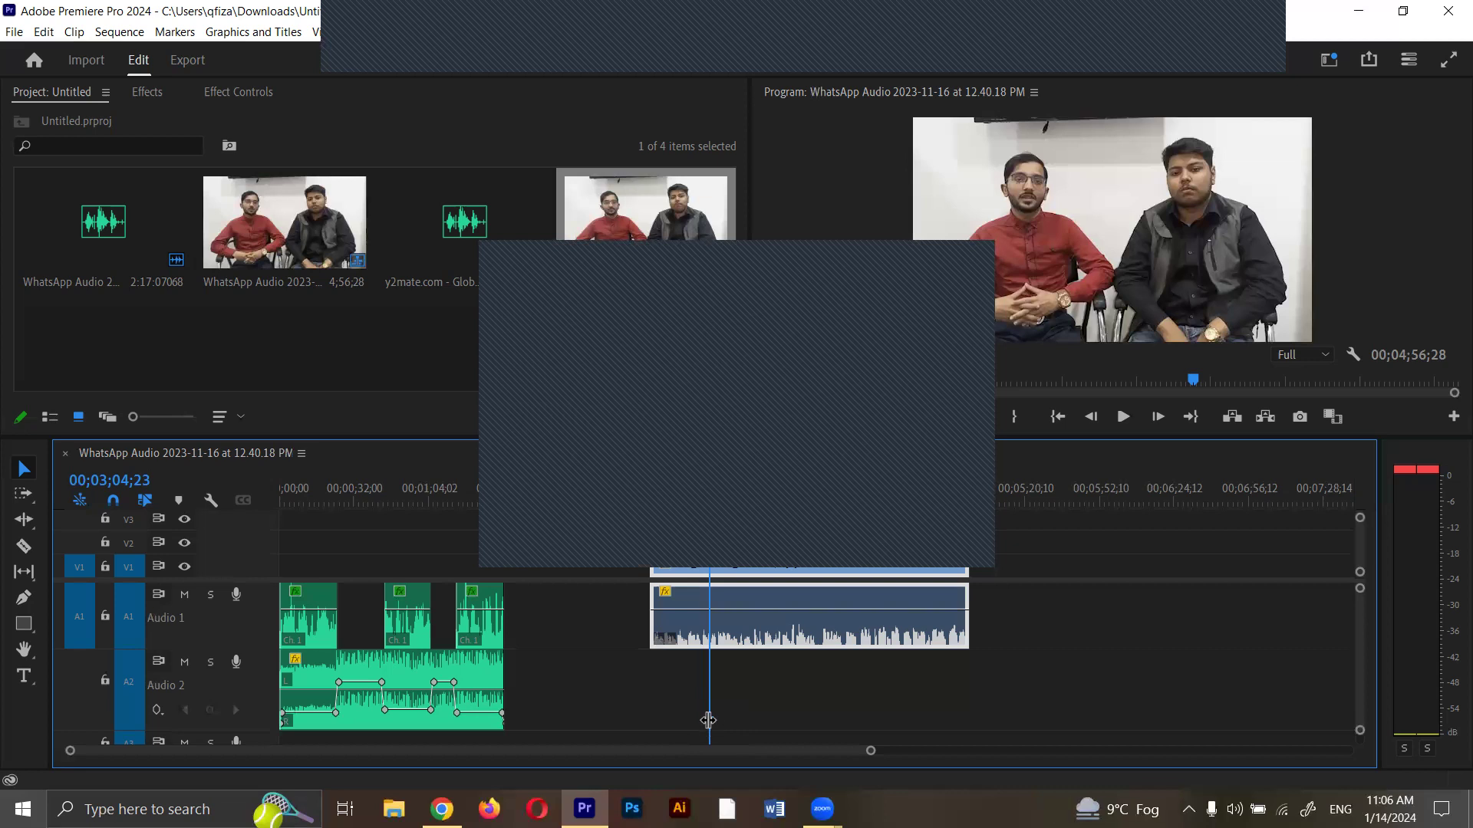
Remove the two raised volume keyframes over the first gap between the voice clips from the music clip on A2.
{"action": "left_click", "coordinate": [966, 265]}
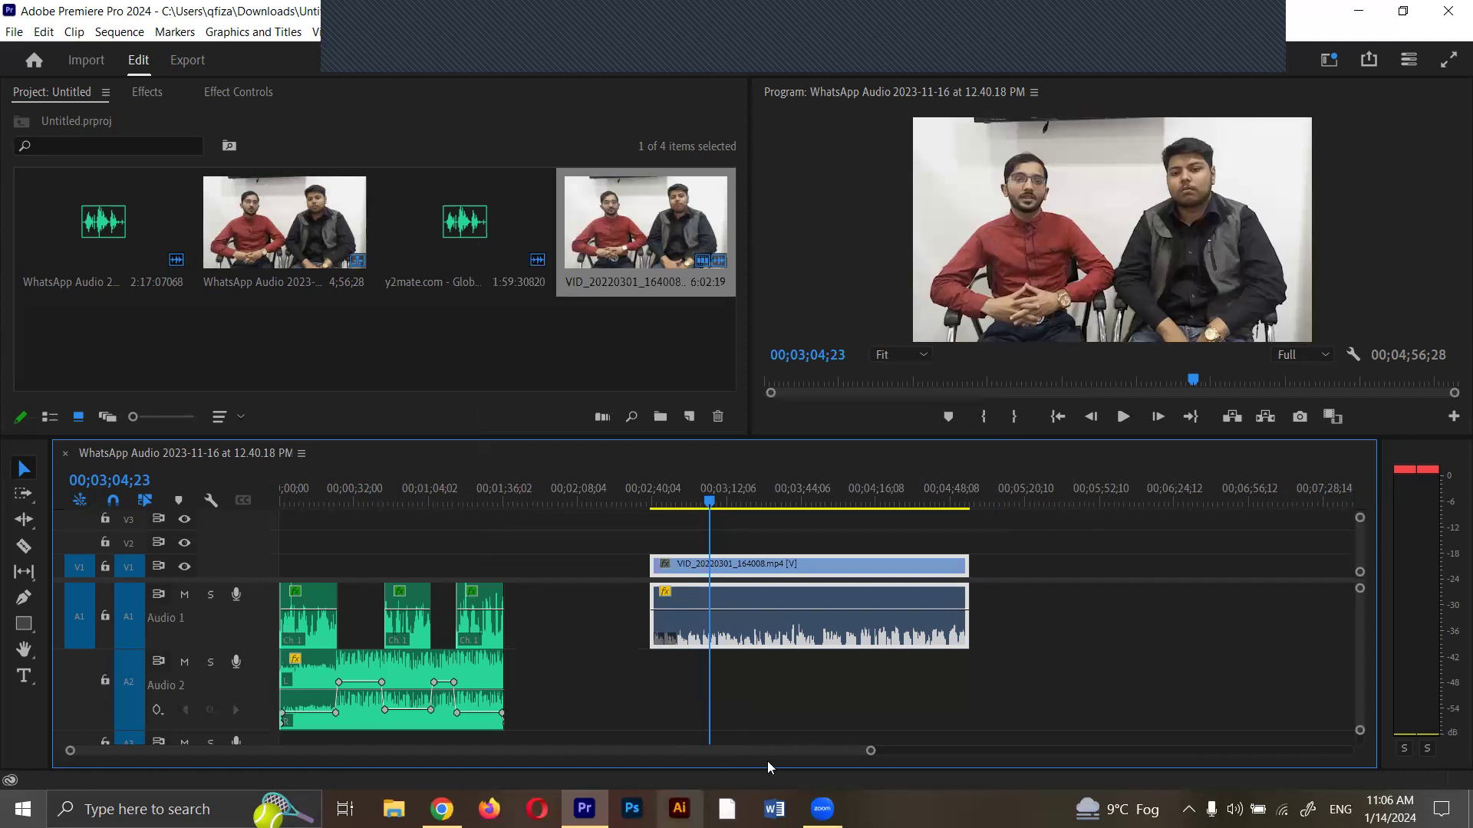
{"action": "left_click", "coordinate": [343, 495]}
{"action": "left_click_drag", "start_coordinate": [881, 751], "coordinate": [532, 756]}
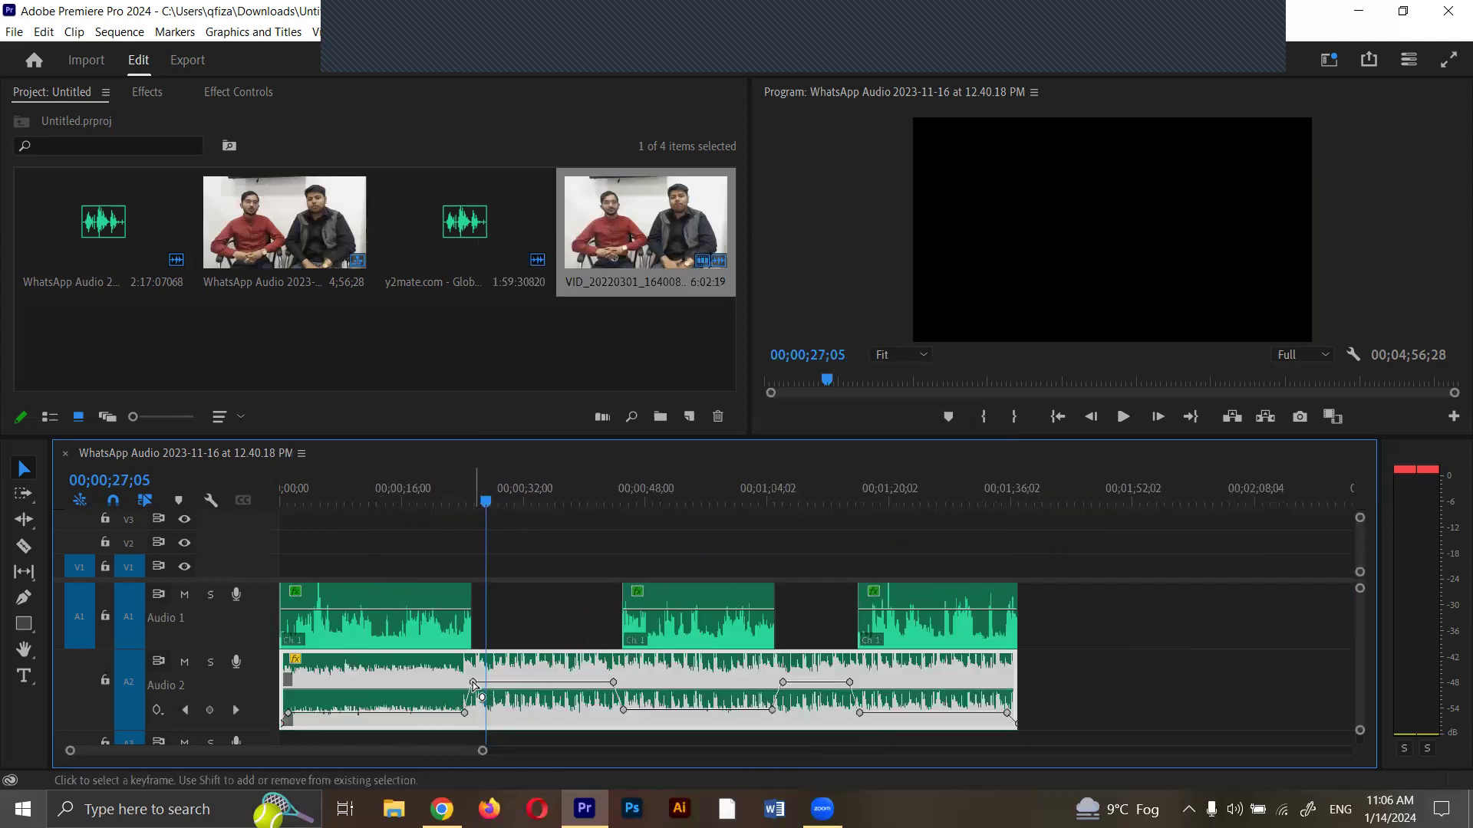
{"action": "left_click", "coordinate": [473, 682]}
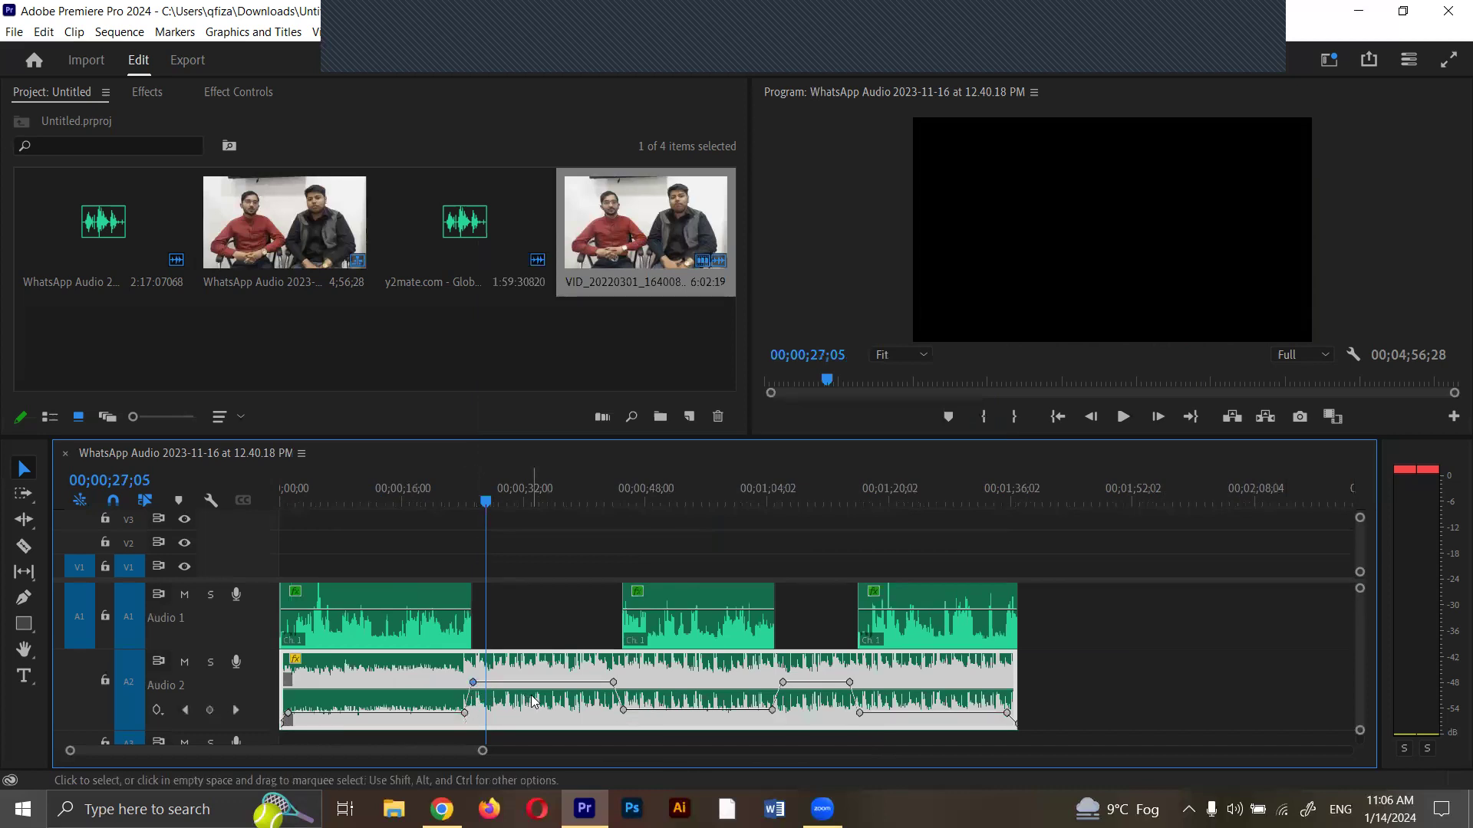
{"action": "key", "text": "Delete"}
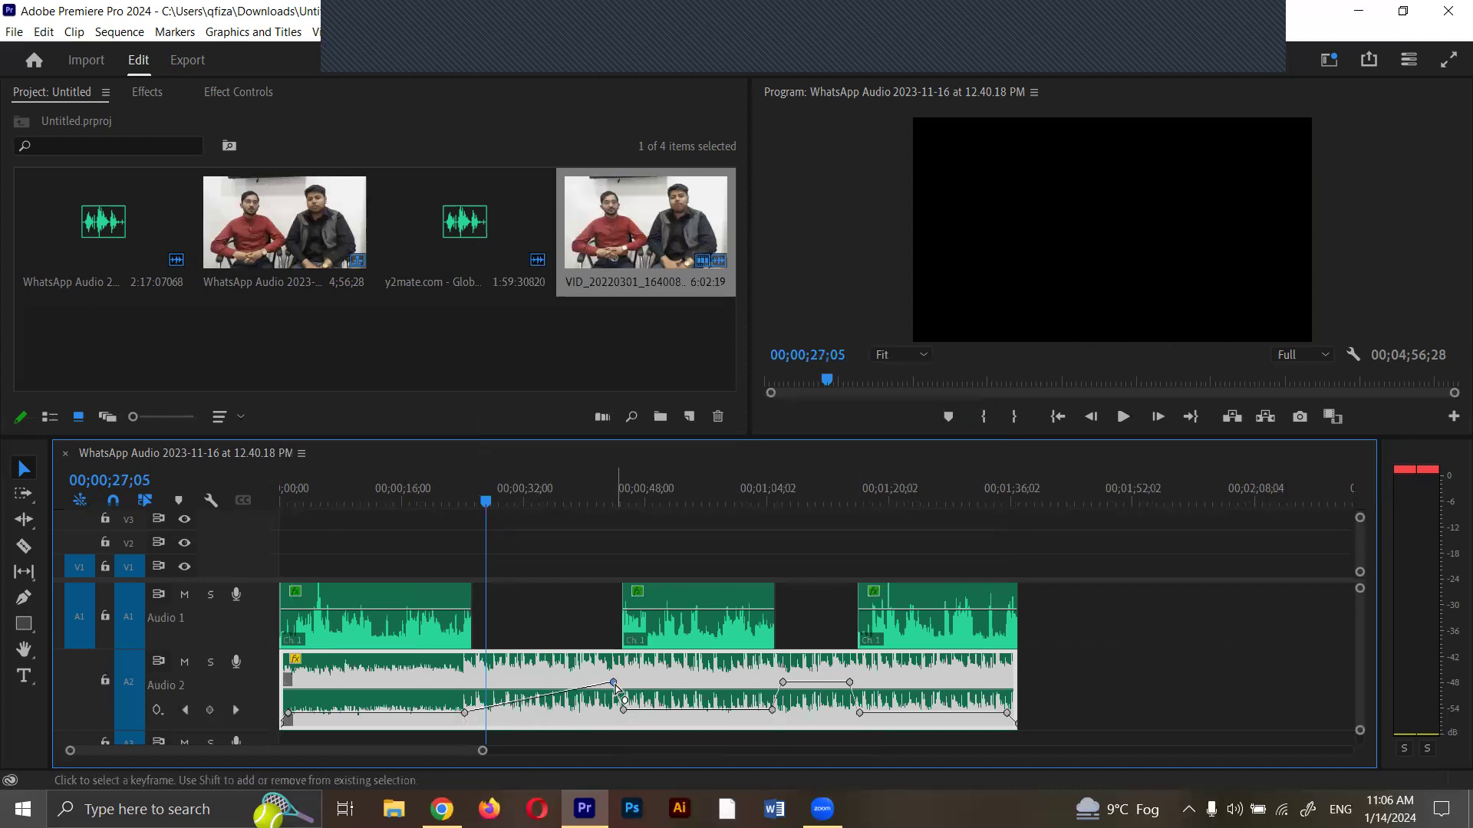
{"action": "left_click_drag", "start_coordinate": [613, 682], "coordinate": [621, 697]}
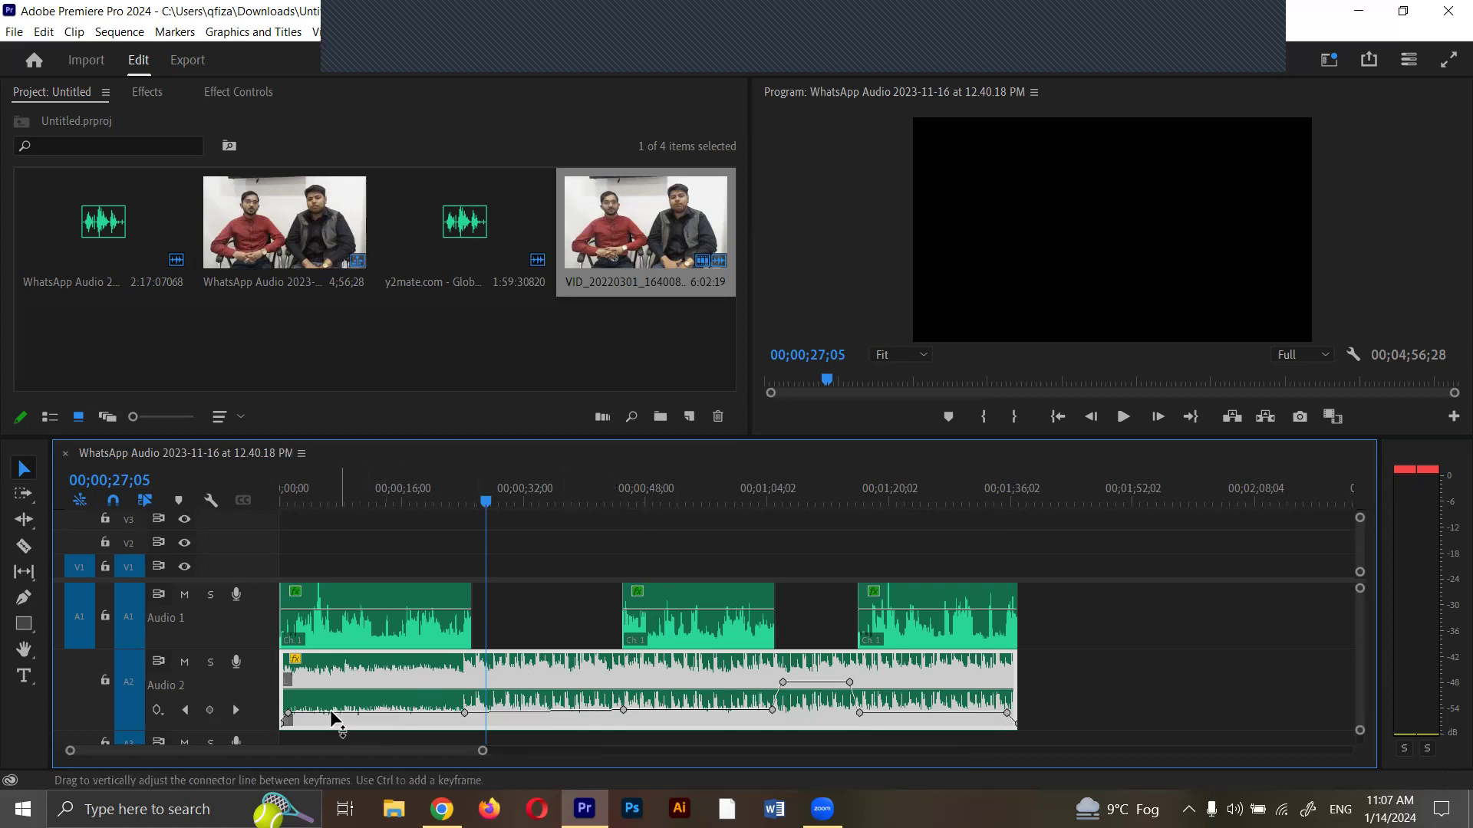
Lower the music volume under the first voice clip to -999.0 dB, play it from 00;00;06;28, and raise the volume line again there and in the first gap.
{"action": "left_click_drag", "start_coordinate": [342, 717], "coordinate": [345, 744]}
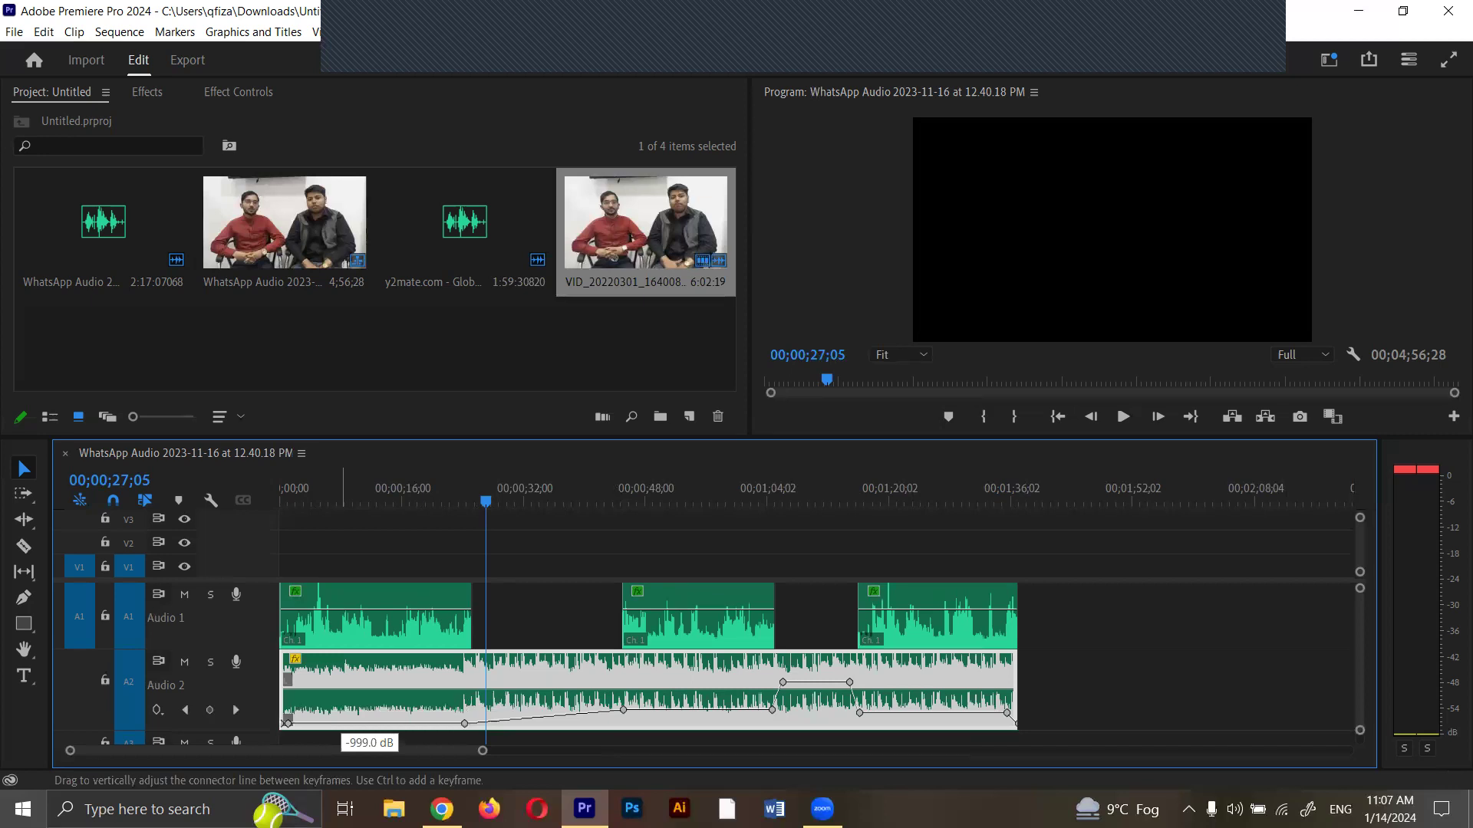
{"action": "left_click", "coordinate": [332, 500]}
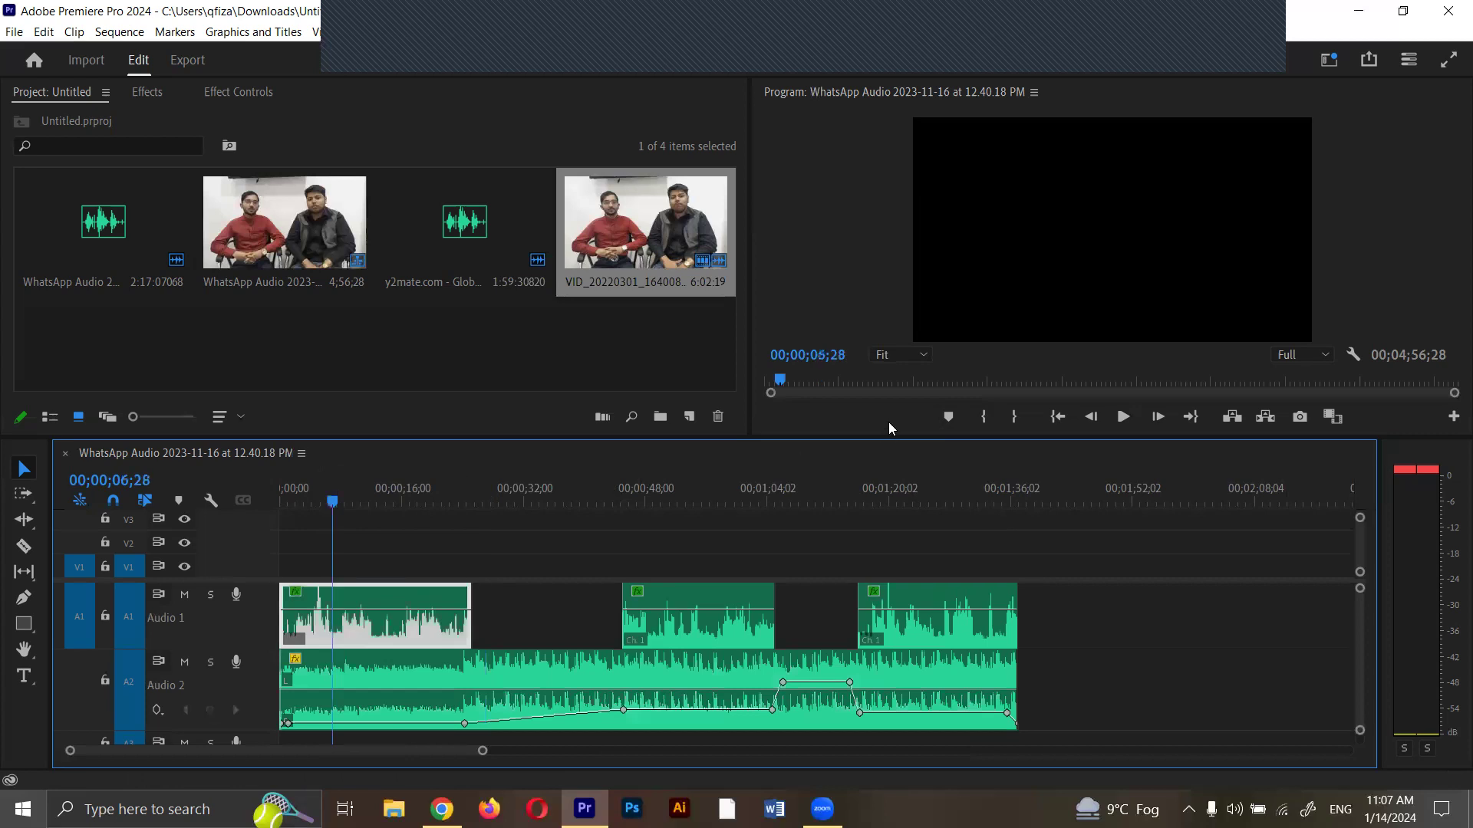
{"action": "left_click", "coordinate": [1123, 416]}
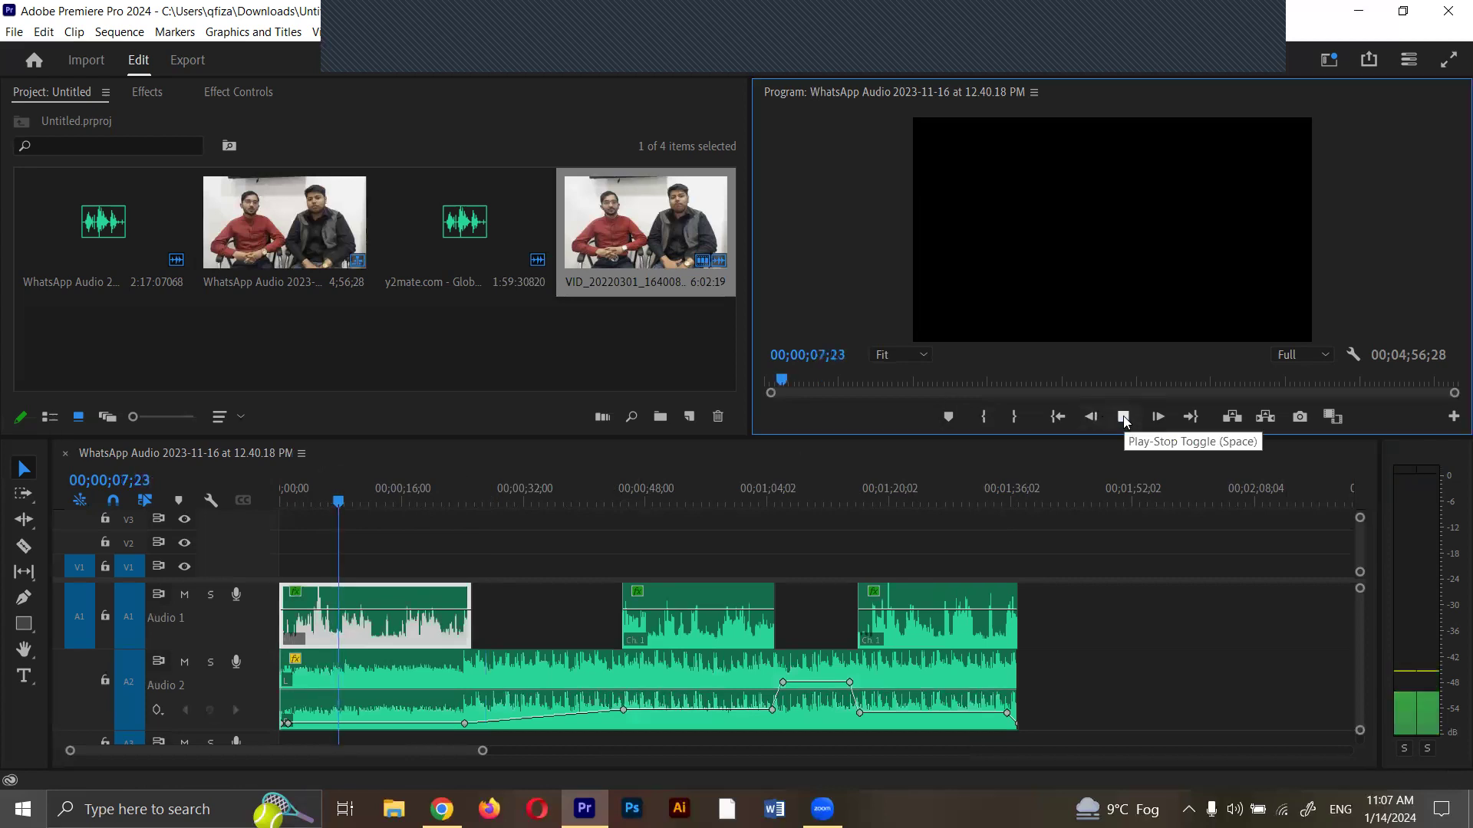
{"action": "left_click", "coordinate": [1123, 417]}
{"action": "left_click_drag", "start_coordinate": [374, 724], "coordinate": [379, 713]}
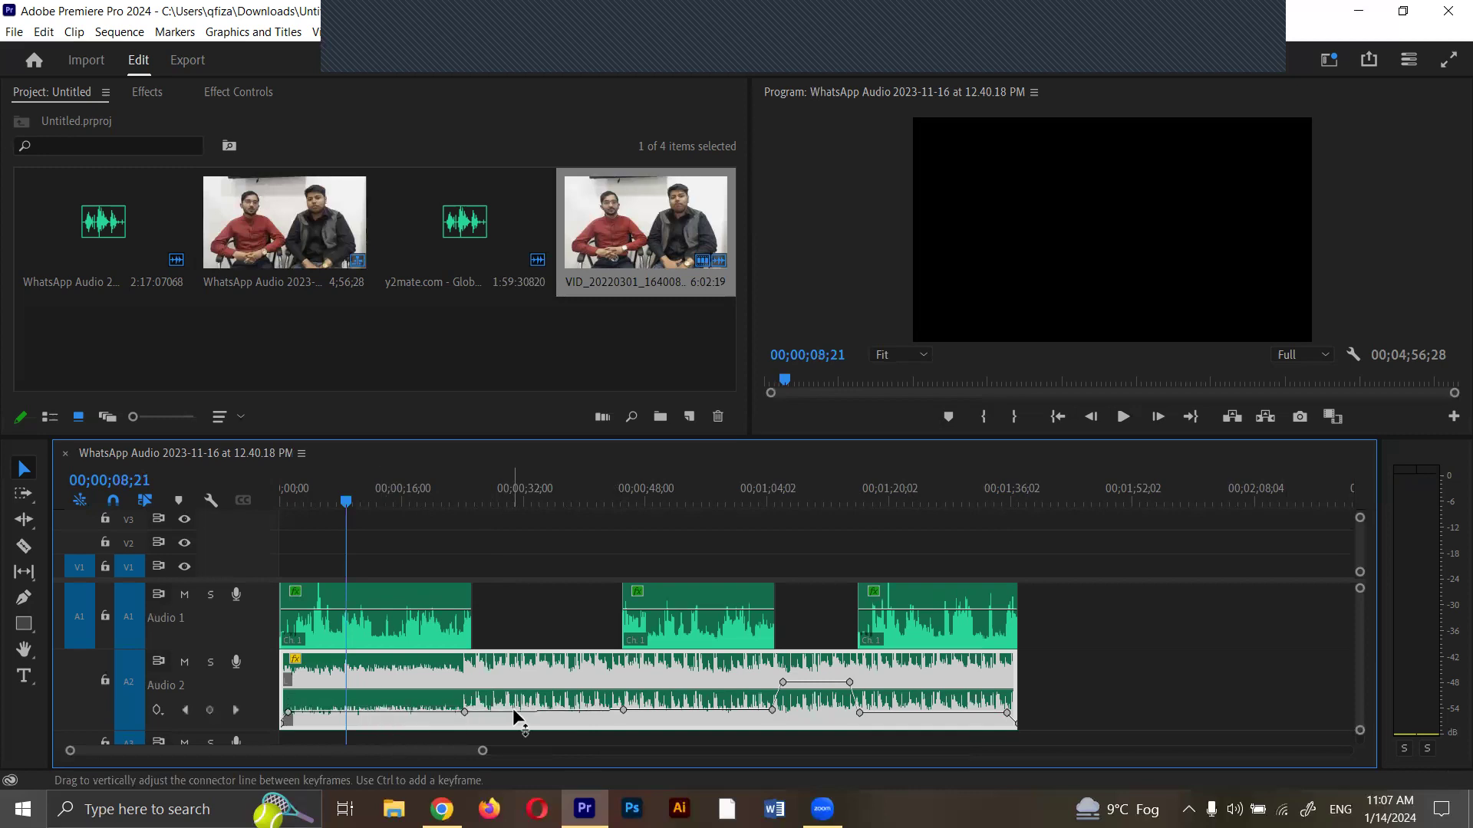
{"action": "left_click_drag", "start_coordinate": [514, 717], "coordinate": [514, 684]}
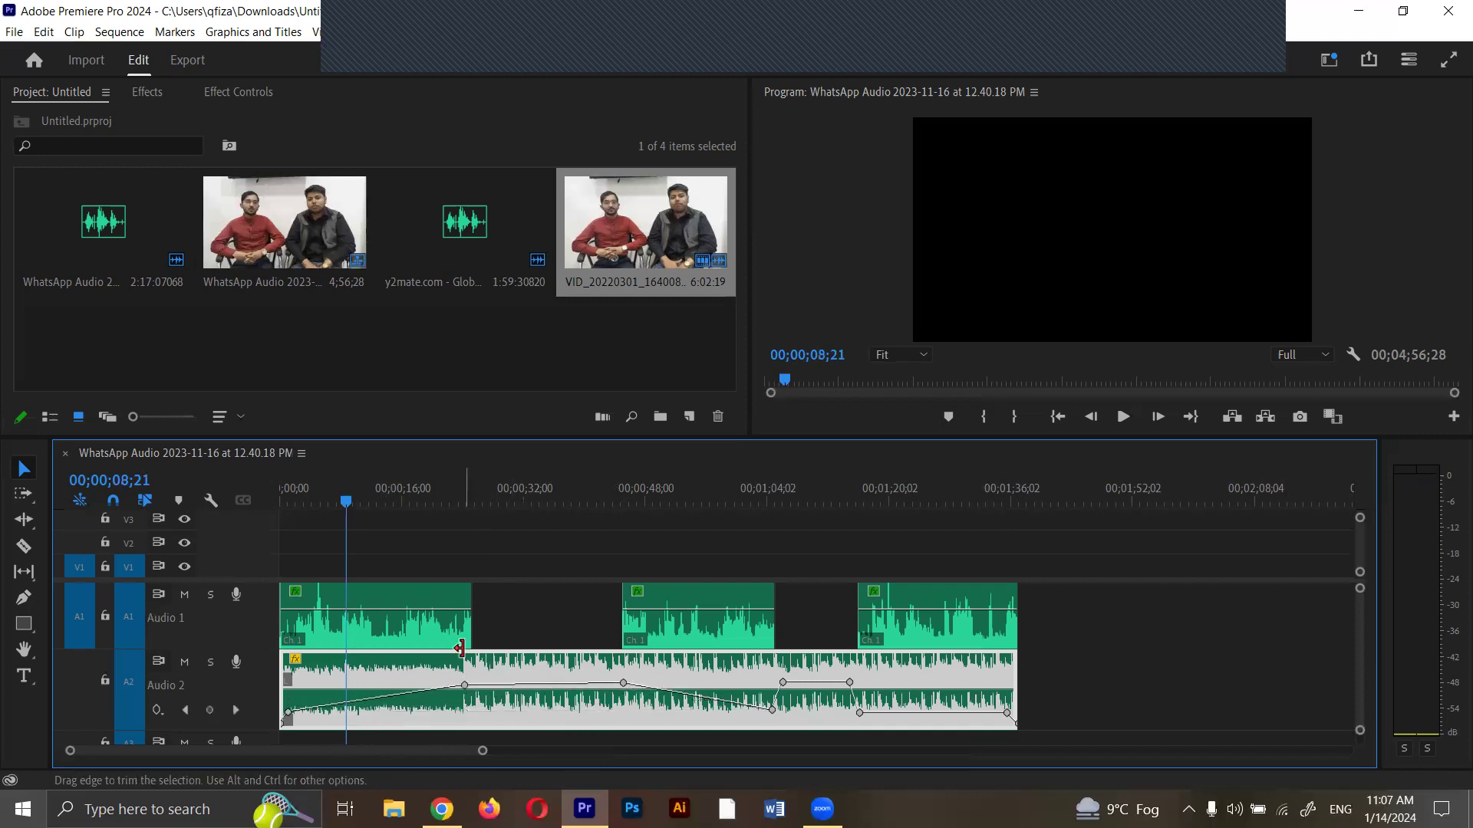
Undo the music volume edits and move the low keyframes around the first gap to line up with the raised ones.
{"action": "key", "text": "ctrl+z"}
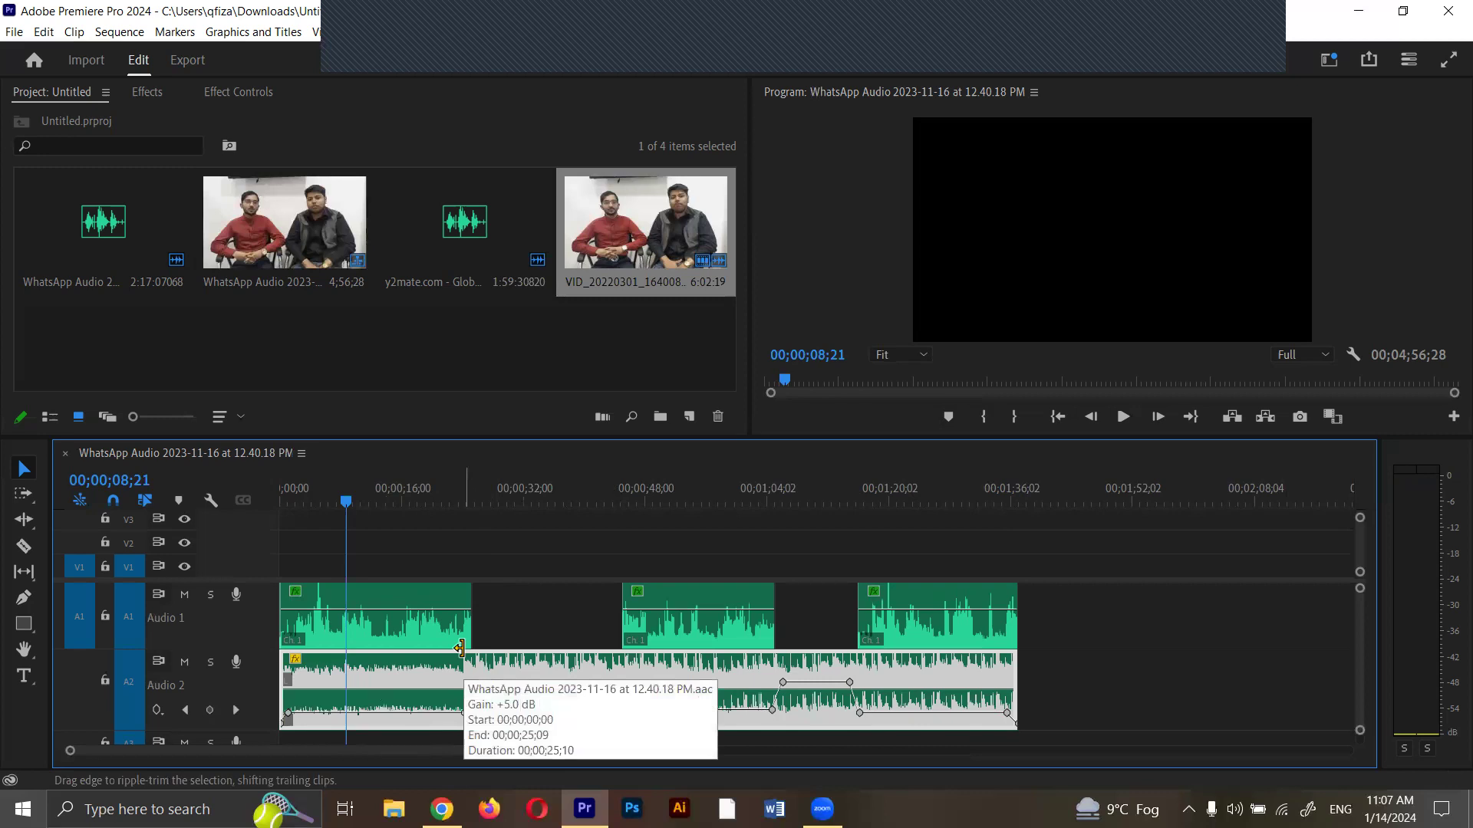
{"action": "key", "text": "ctrl+shift+z"}
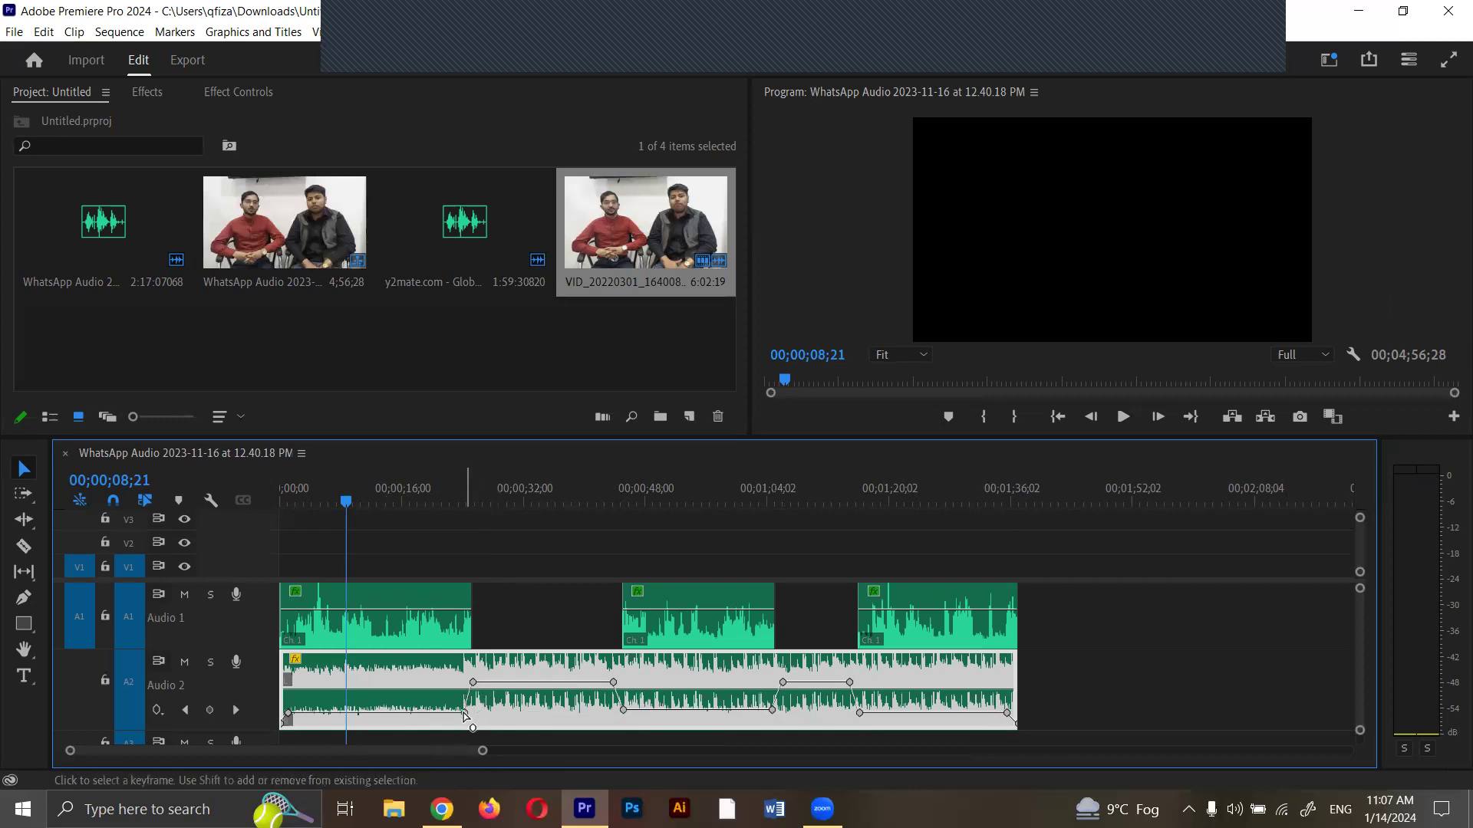
{"action": "left_click_drag", "start_coordinate": [464, 713], "coordinate": [471, 713]}
{"action": "left_click_drag", "start_coordinate": [623, 711], "coordinate": [614, 713]}
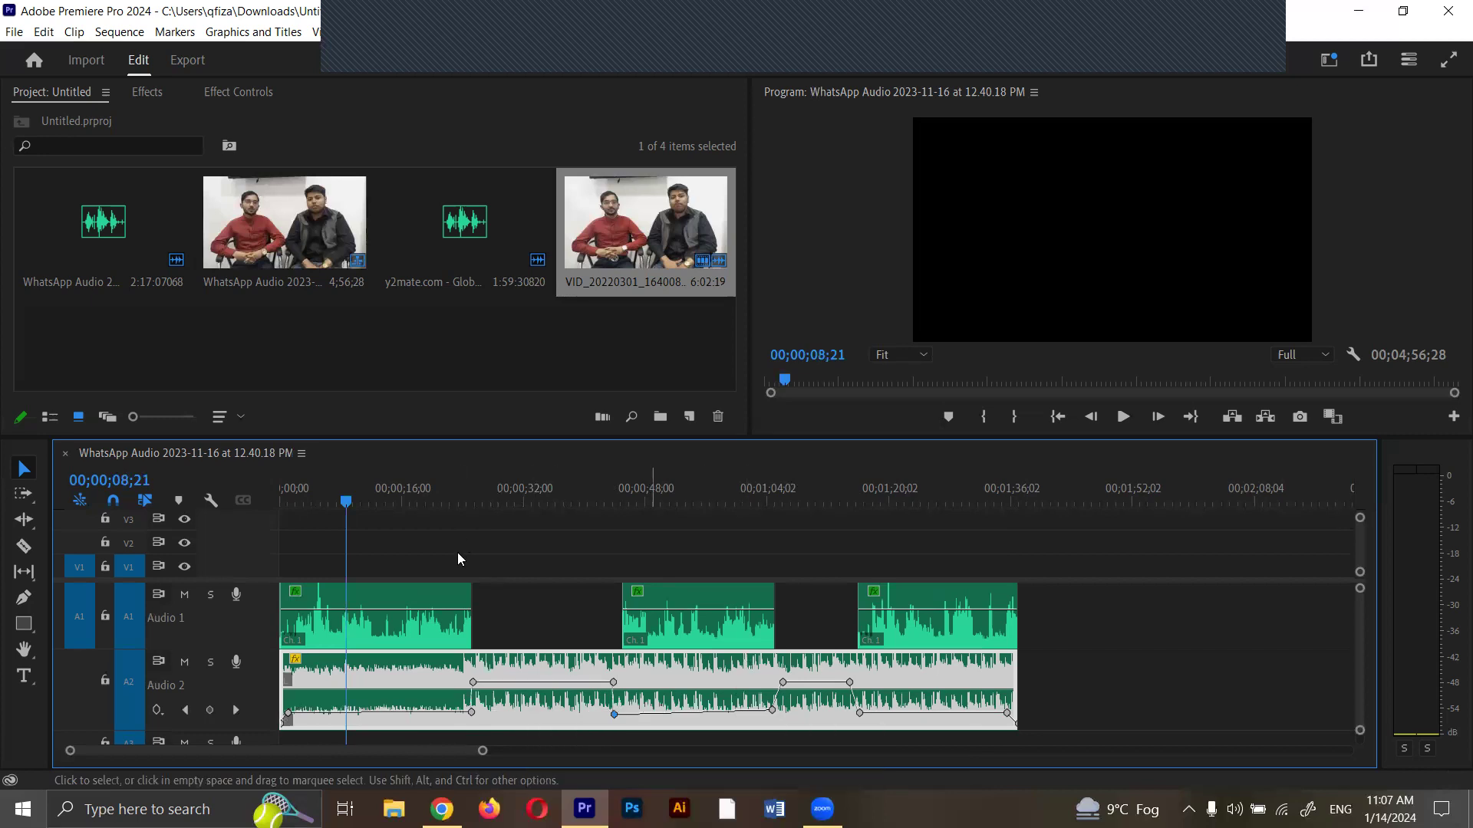
Replace the keyframed music clip on A2 with a fresh copy of the y2mate.com audio at the sequence start and activate the Pen tool.
{"action": "key", "text": "Delete"}
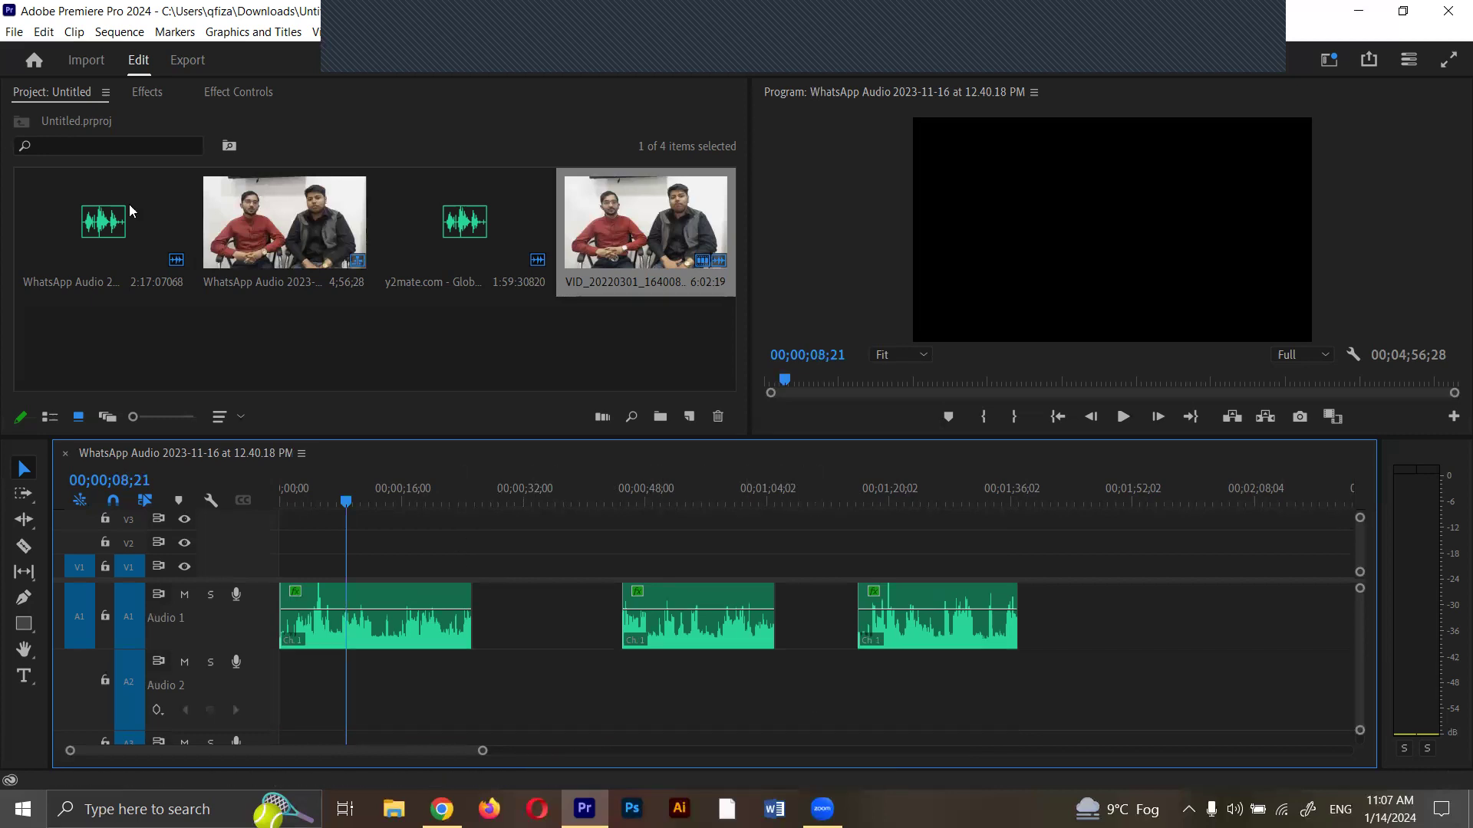
{"action": "left_click_drag", "start_coordinate": [454, 236], "coordinate": [284, 687]}
{"action": "left_click", "coordinate": [23, 598]}
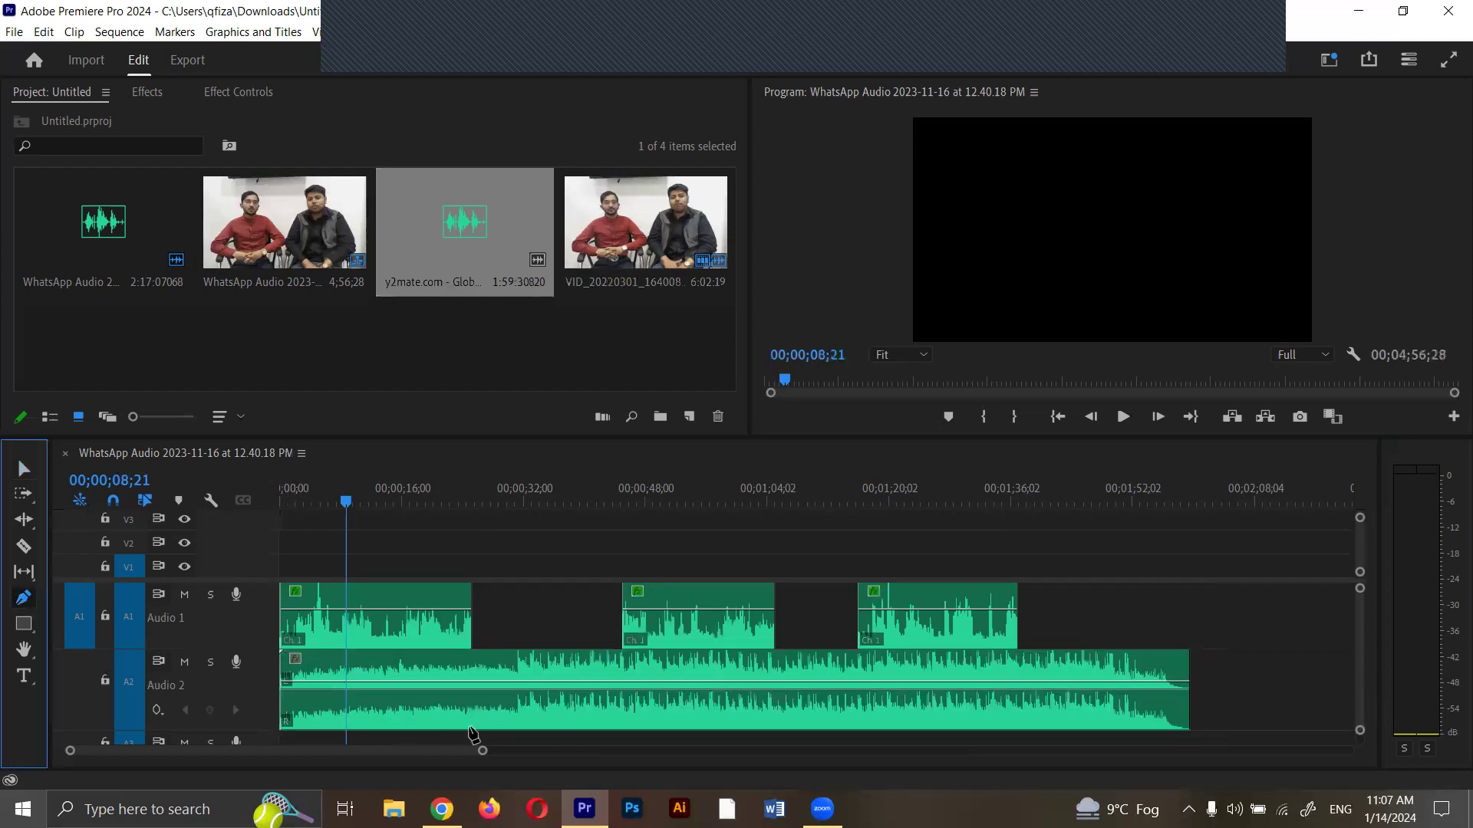
Add two pairs of volume keyframes to the music clip on A2, one pair near each end of the first gap between the voice clips.
{"action": "left_click", "coordinate": [494, 683]}
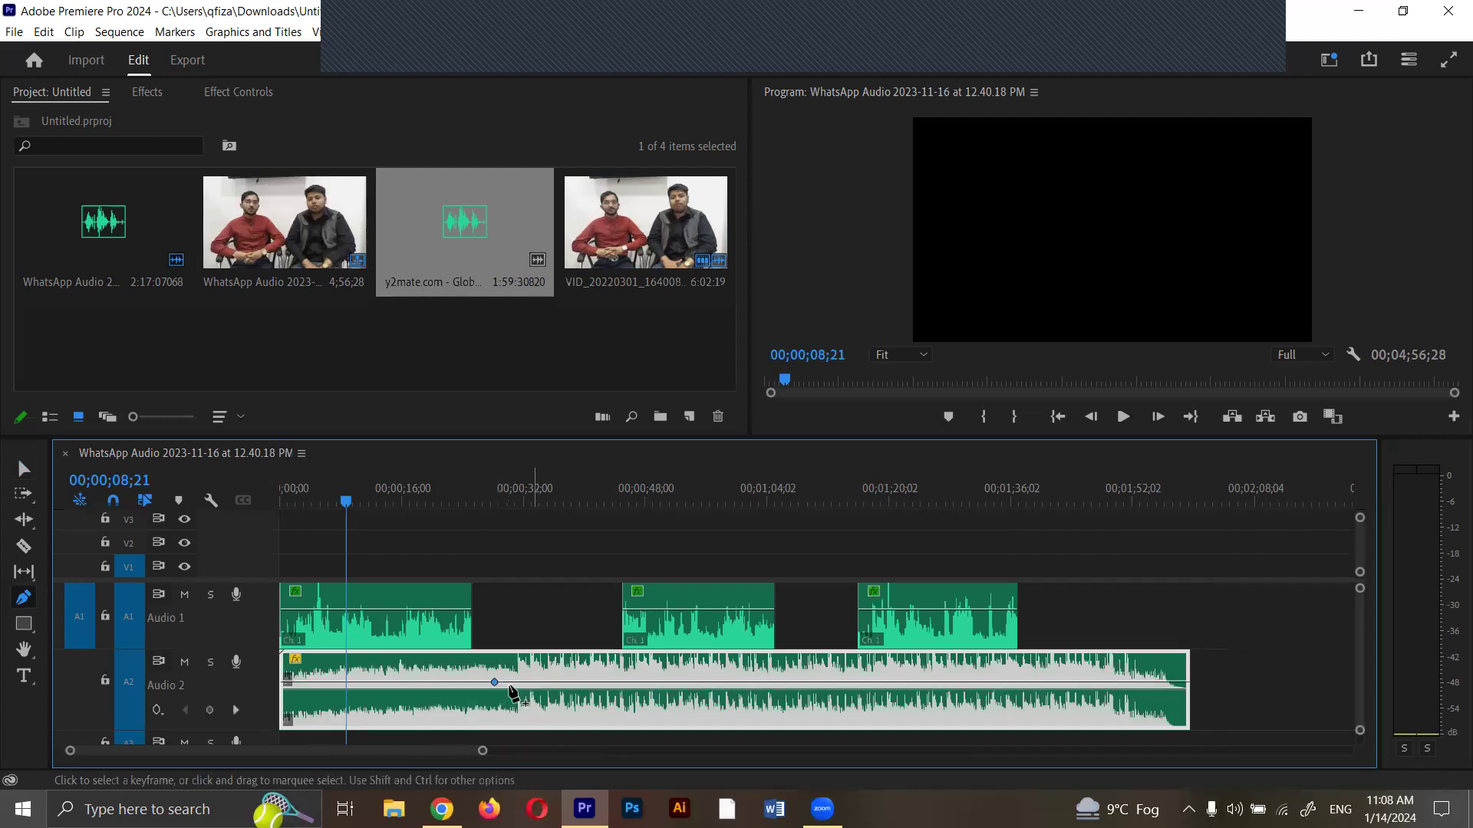
{"action": "left_click", "coordinate": [501, 682]}
{"action": "left_click", "coordinate": [620, 682]}
{"action": "left_click", "coordinate": [613, 682]}
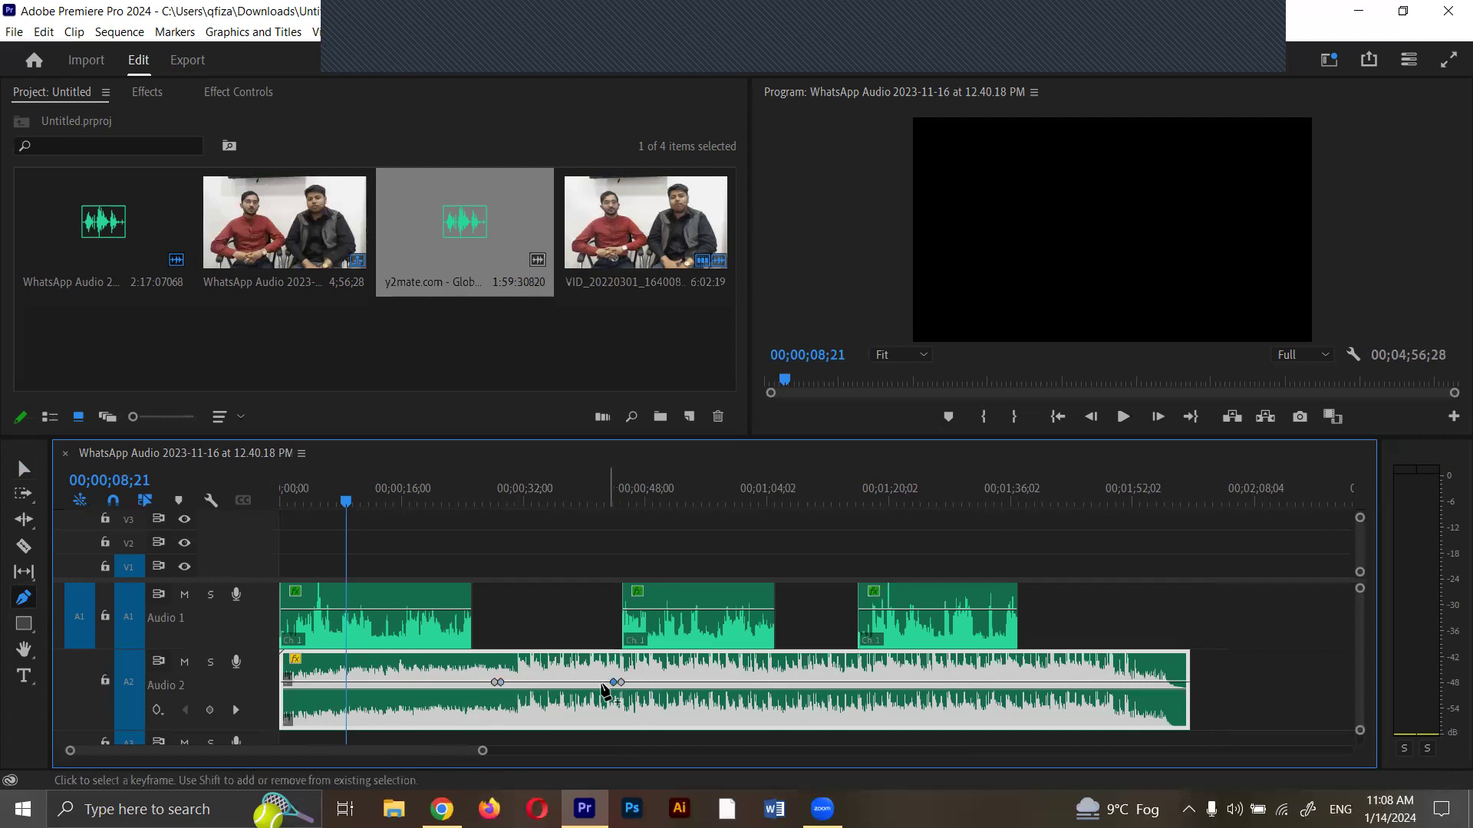
Lower the outer keyframe of each pair so the music ducks under the voice clips and stays raised across the first gap.
{"action": "left_click", "coordinate": [24, 469]}
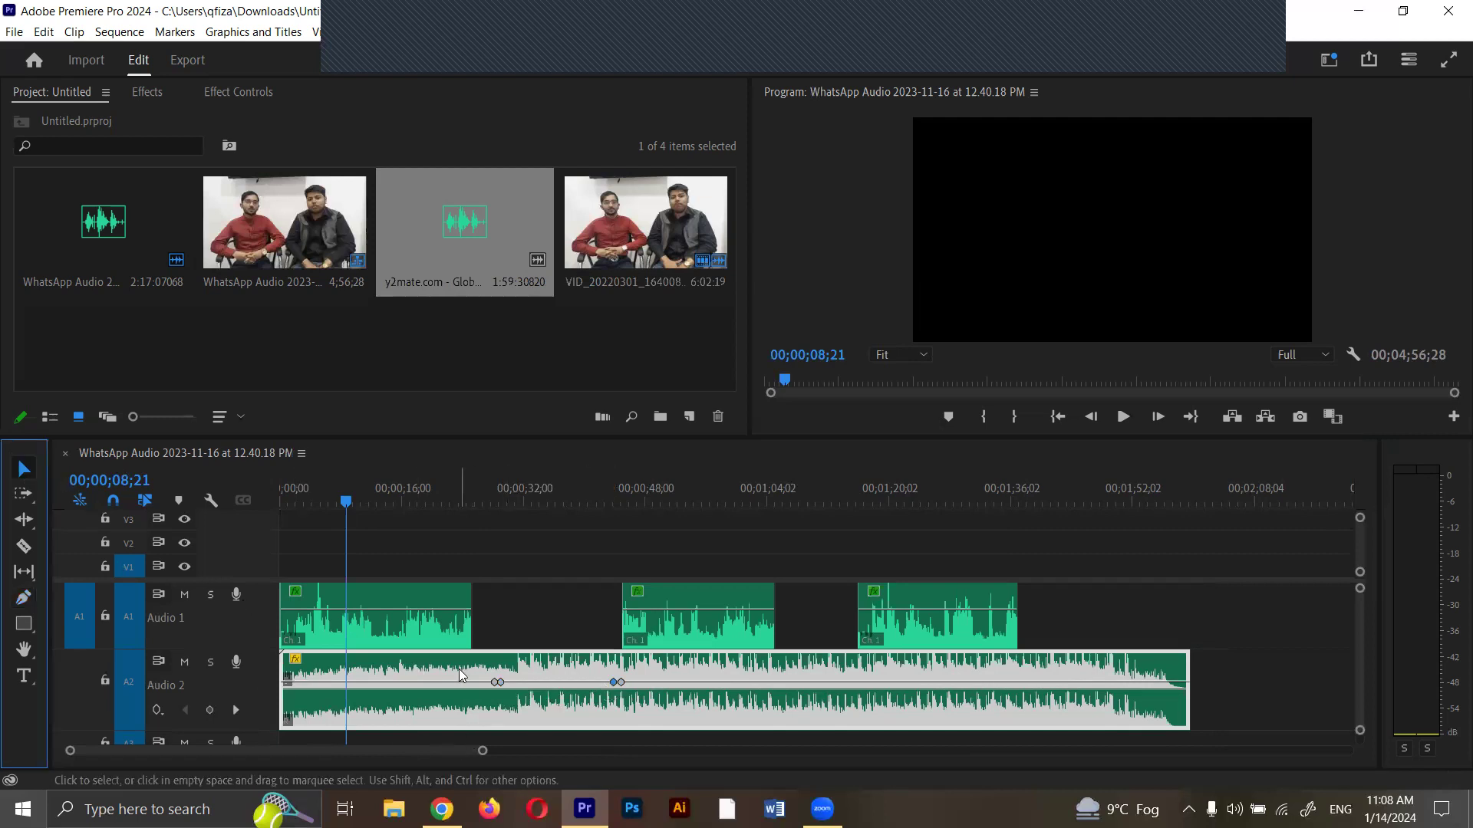
{"action": "left_click_drag", "start_coordinate": [494, 682], "coordinate": [498, 716]}
{"action": "left_click_drag", "start_coordinate": [622, 682], "coordinate": [614, 720]}
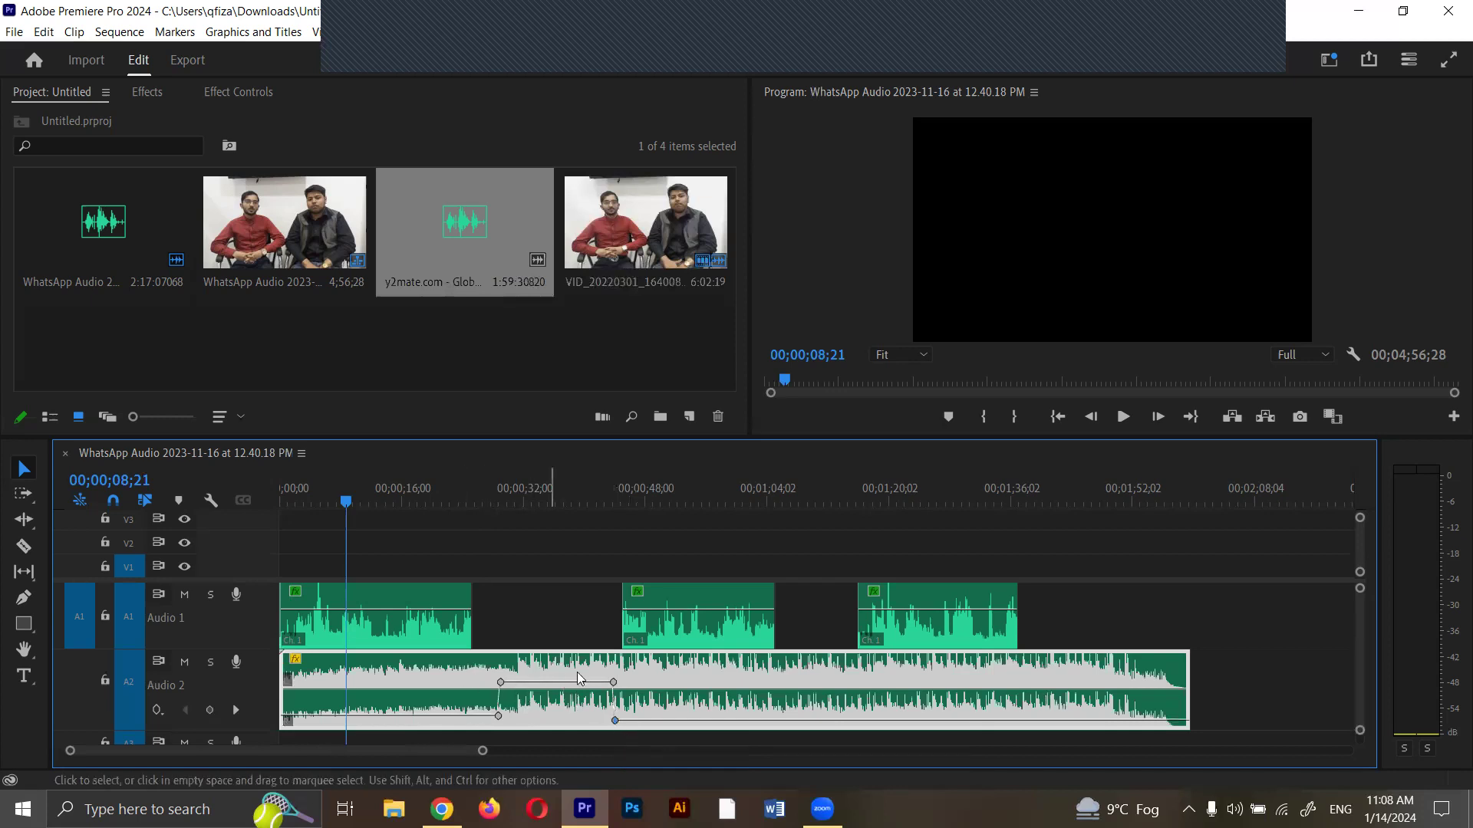
{"action": "left_click", "coordinate": [566, 615]}
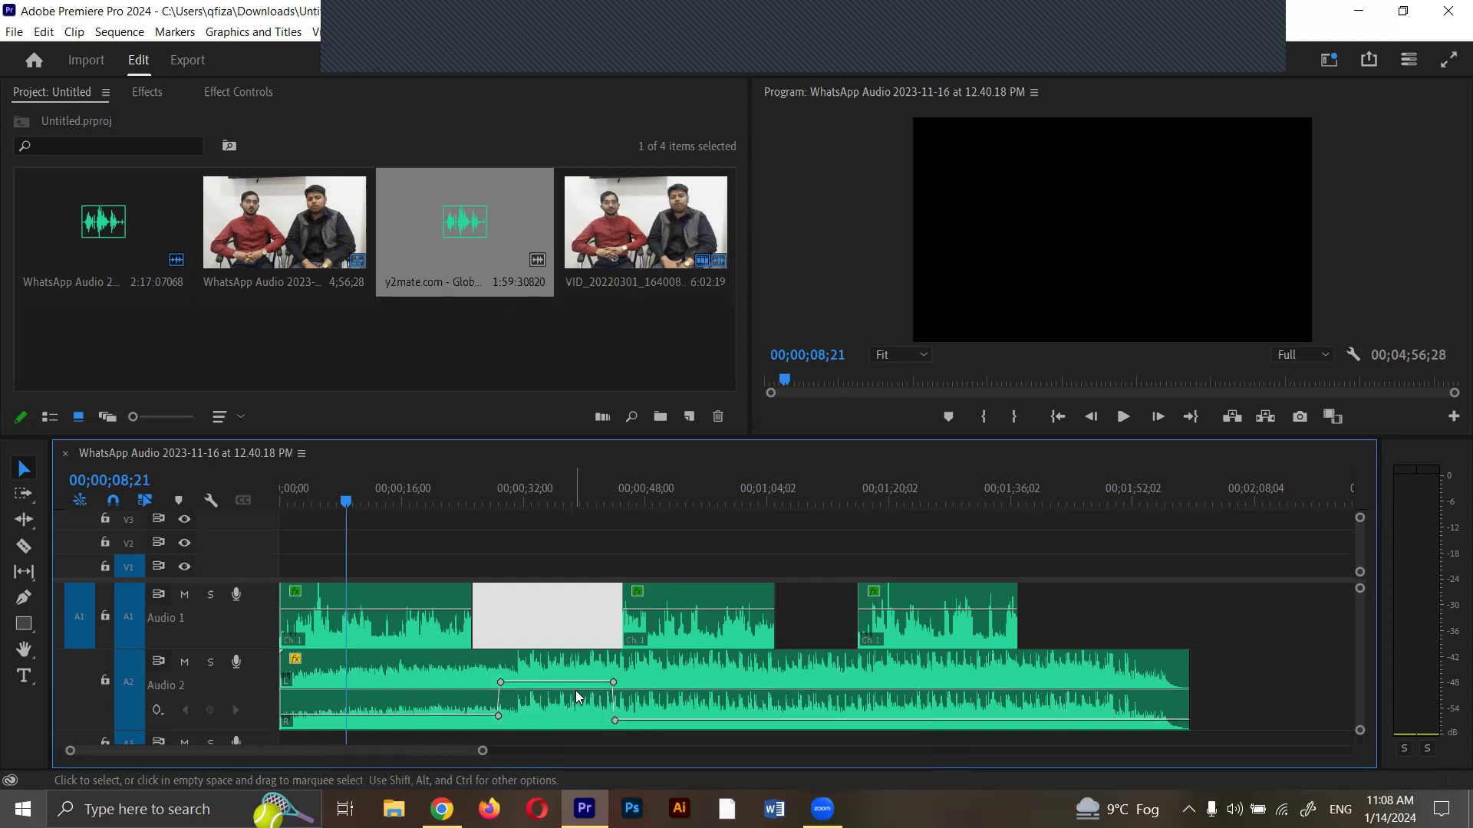
Move the first raised keyframe further into the gap for a gradual music fade-in, and scrub the playhead along the ramp to 00;00;30;06.
{"action": "left_click", "coordinate": [475, 495]}
{"action": "left_click_drag", "start_coordinate": [475, 495], "coordinate": [499, 508]}
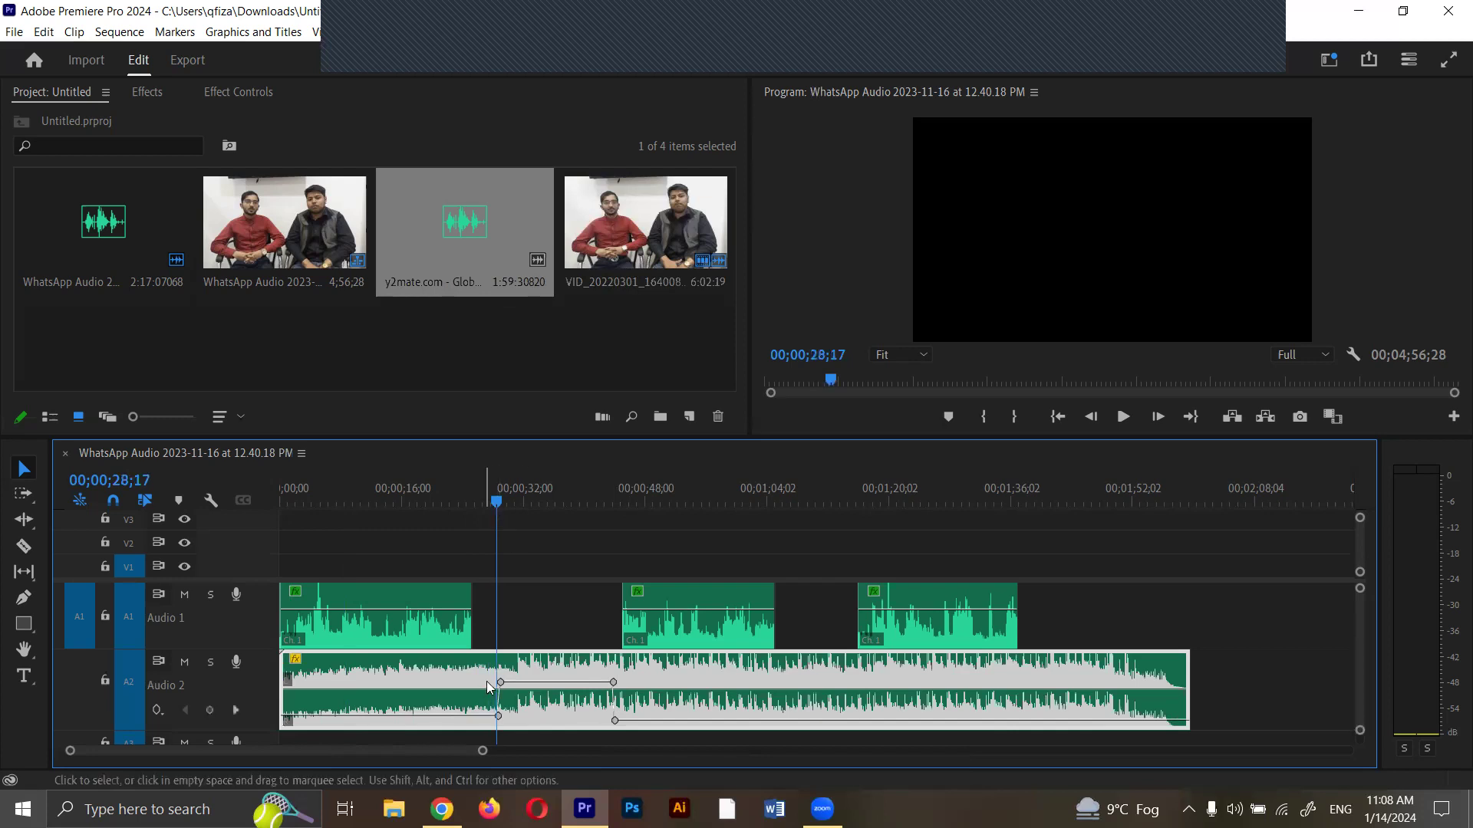
{"action": "left_click_drag", "start_coordinate": [500, 682], "coordinate": [526, 687]}
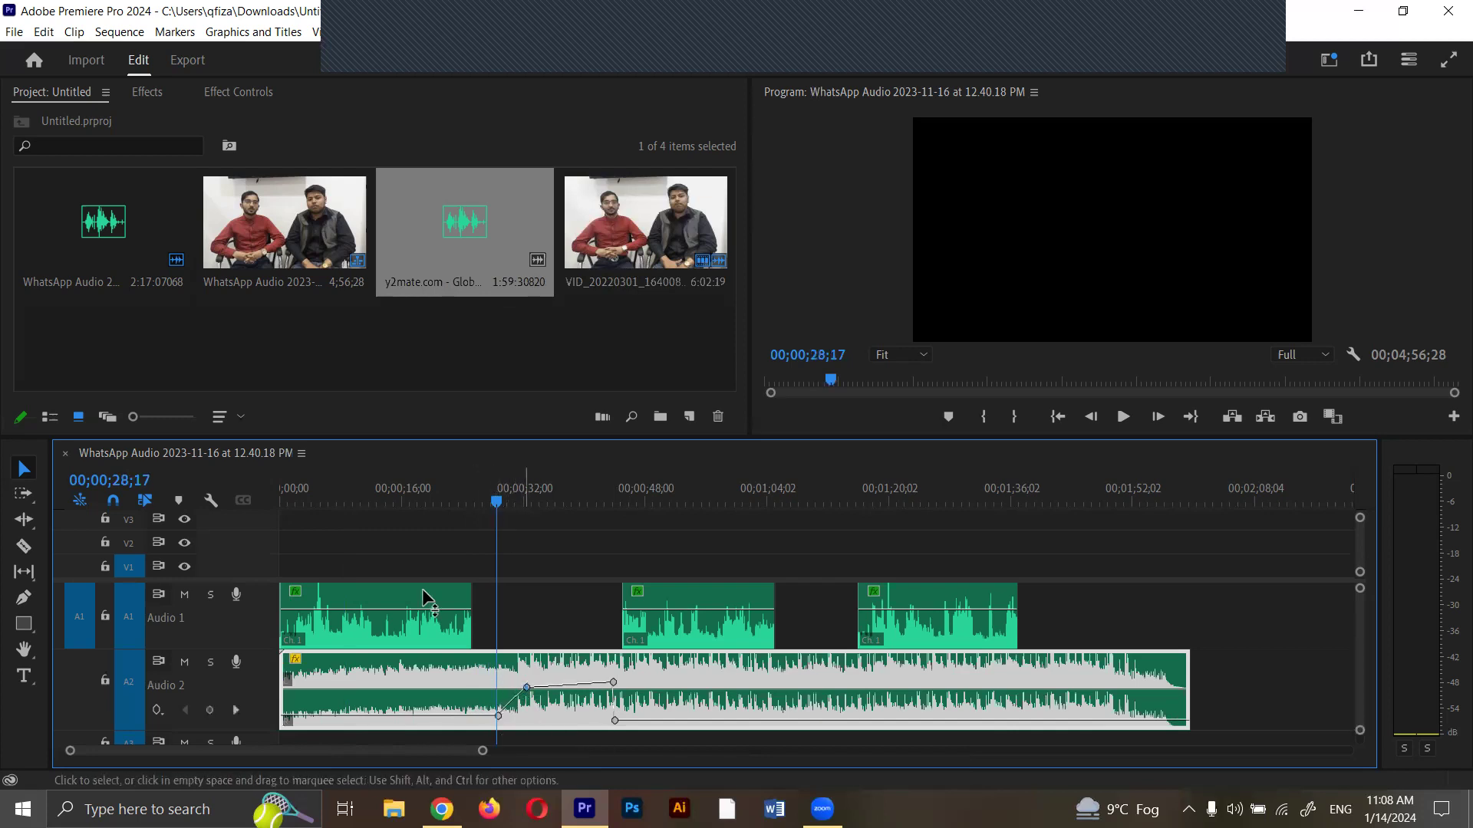
{"action": "left_click", "coordinate": [491, 505]}
{"action": "left_click_drag", "start_coordinate": [489, 507], "coordinate": [507, 508]}
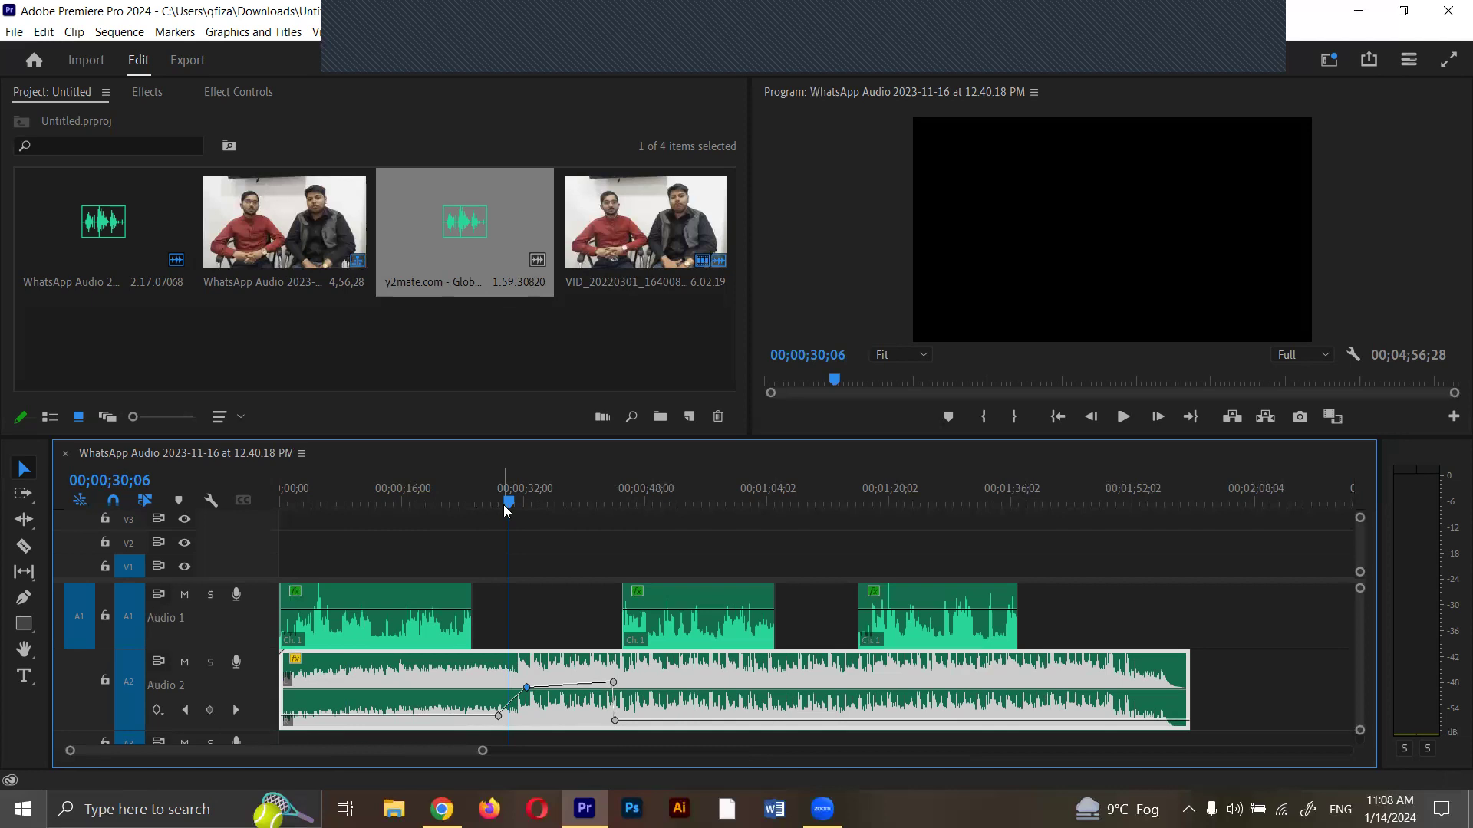
Delete all voice and music clips from the sequence.
{"action": "left_click_drag", "start_coordinate": [408, 571], "coordinate": [1001, 707]}
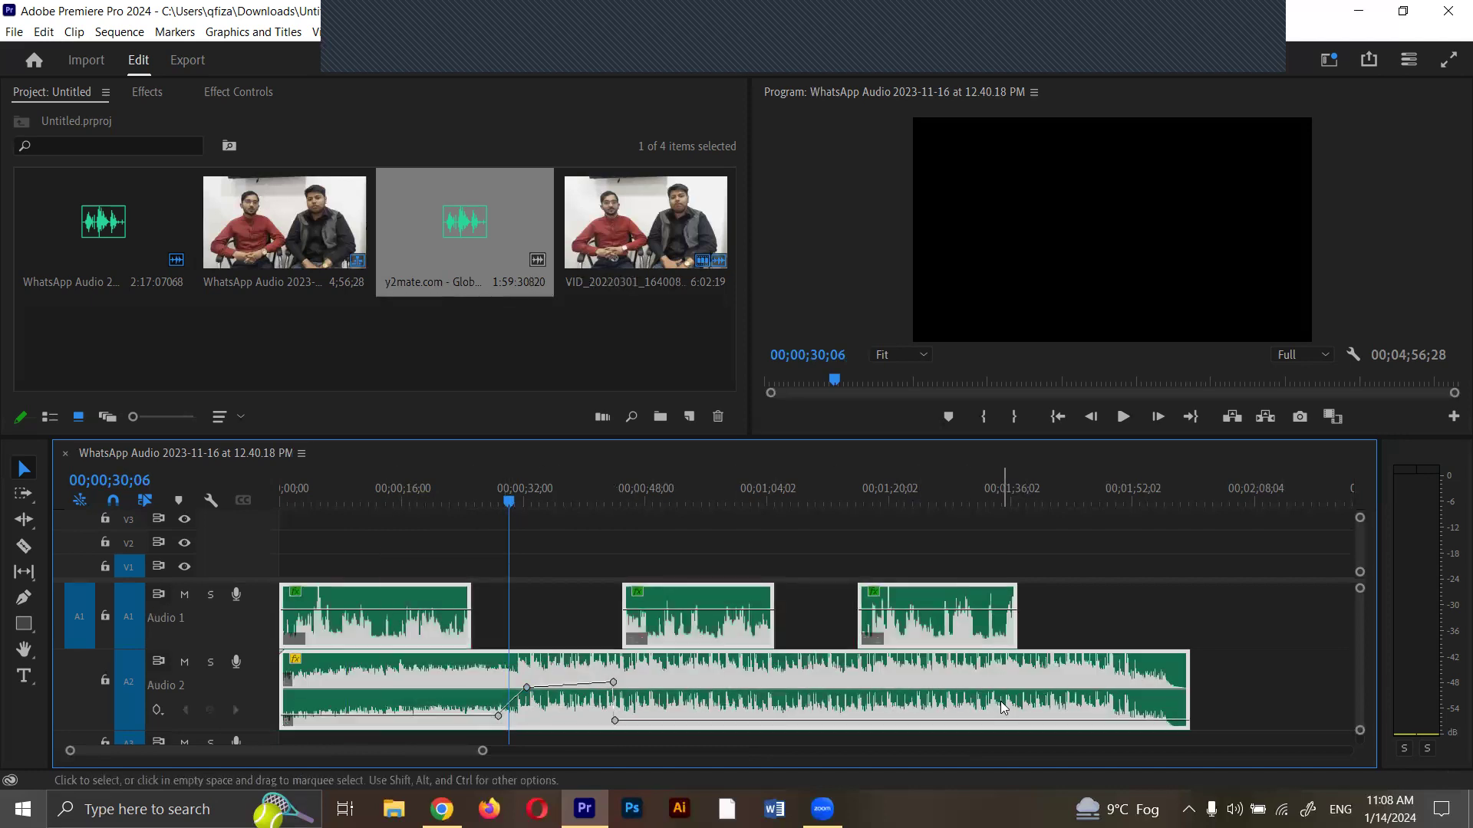
{"action": "key", "text": "Delete"}
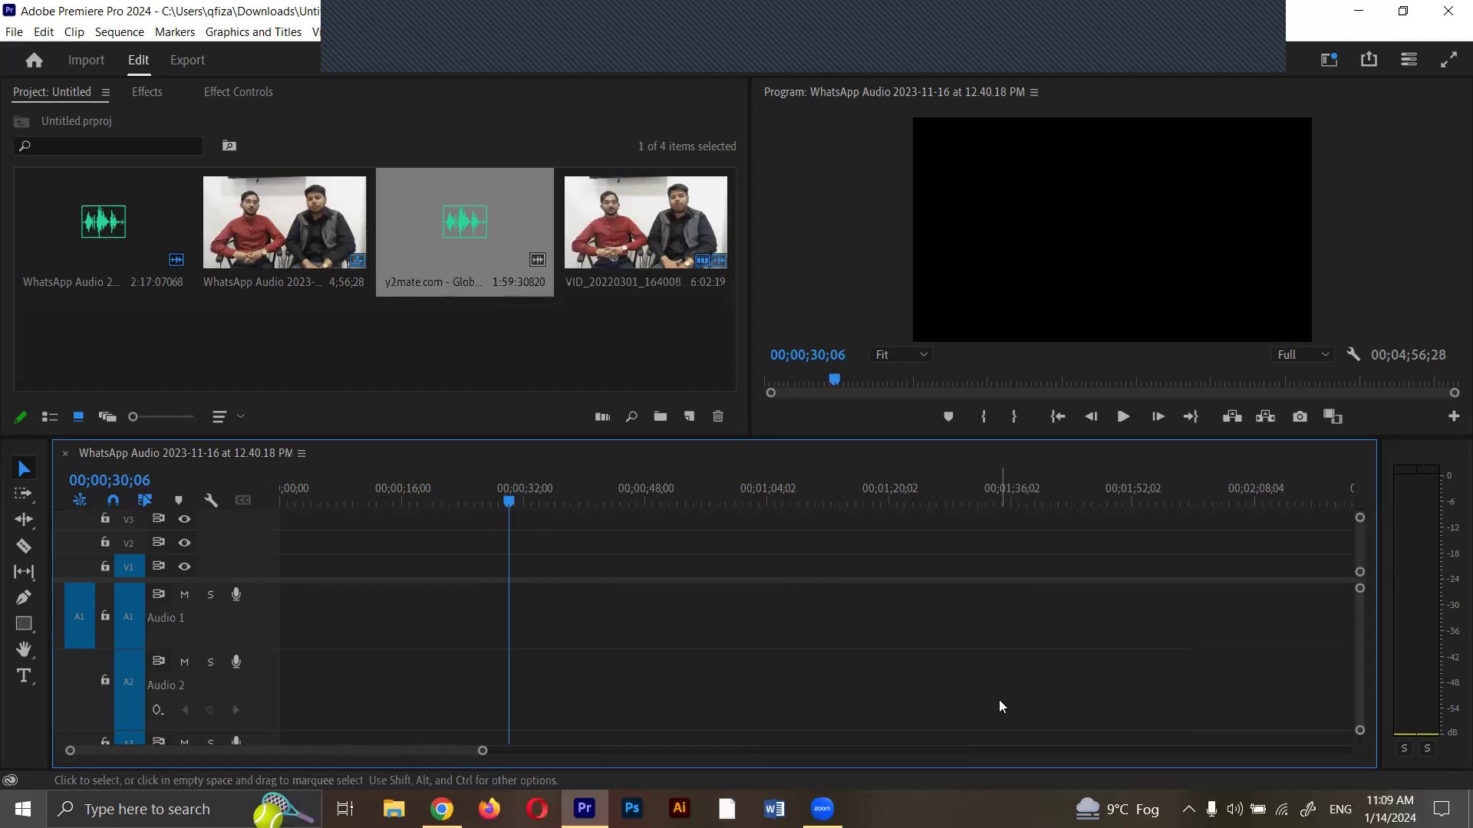
Switch to Chrome, search for "yt" in a new tab and open the YouTube home page from the results.
{"action": "left_click", "coordinate": [442, 809]}
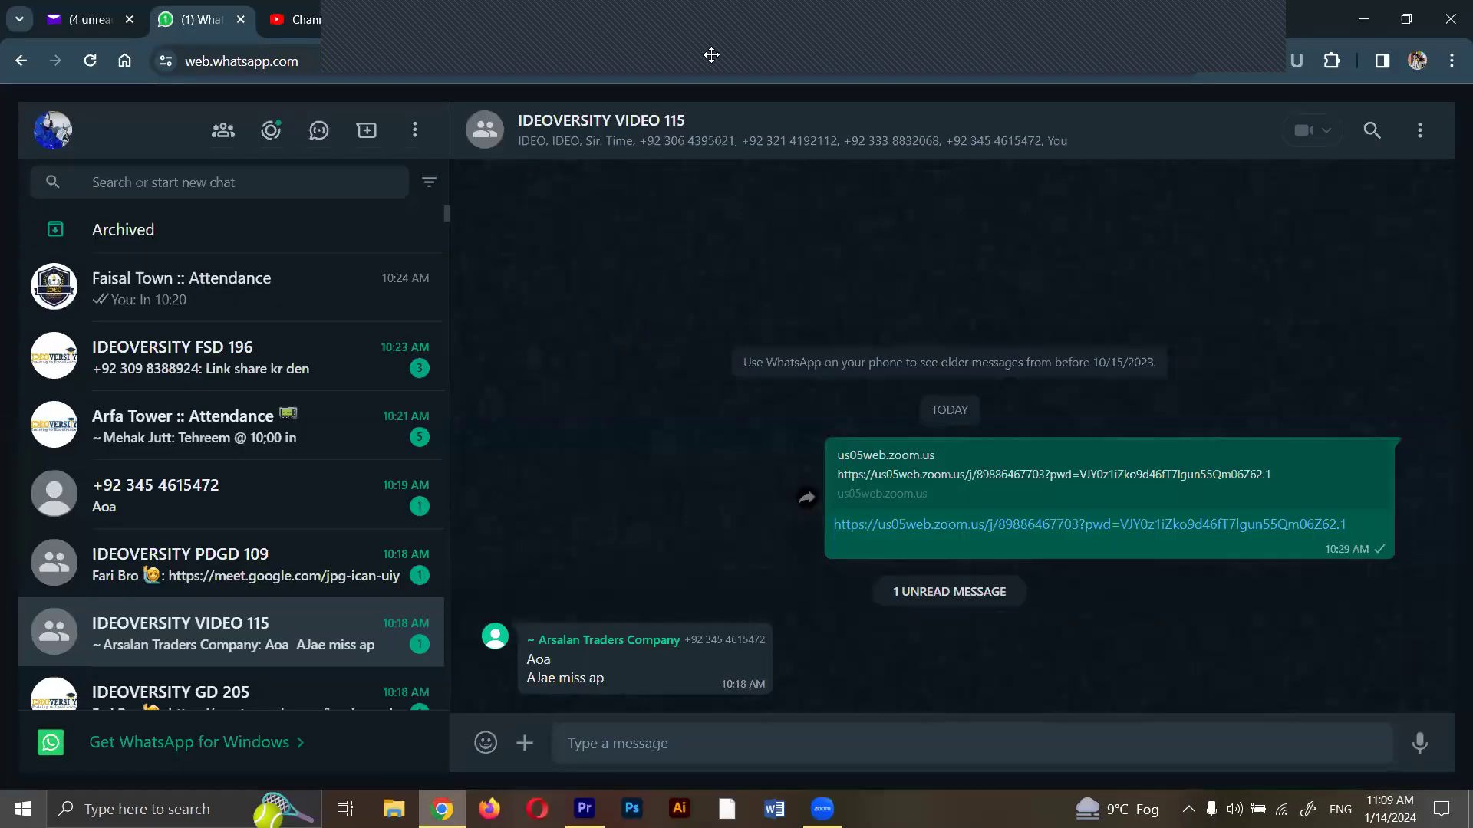
{"action": "left_click", "coordinate": [1277, 19]}
{"action": "type", "text": "yt"}
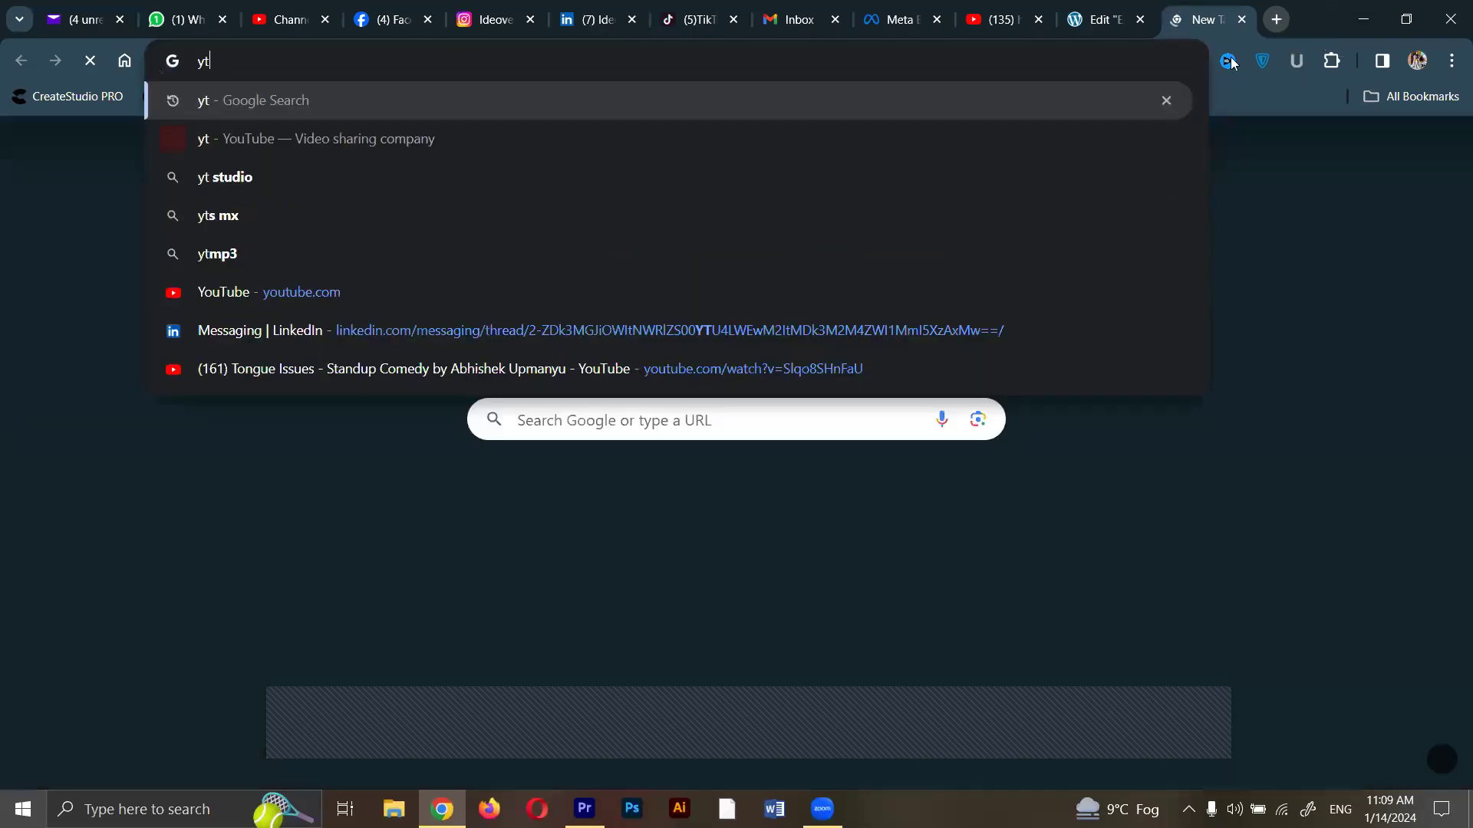
{"action": "left_click", "coordinate": [344, 140]}
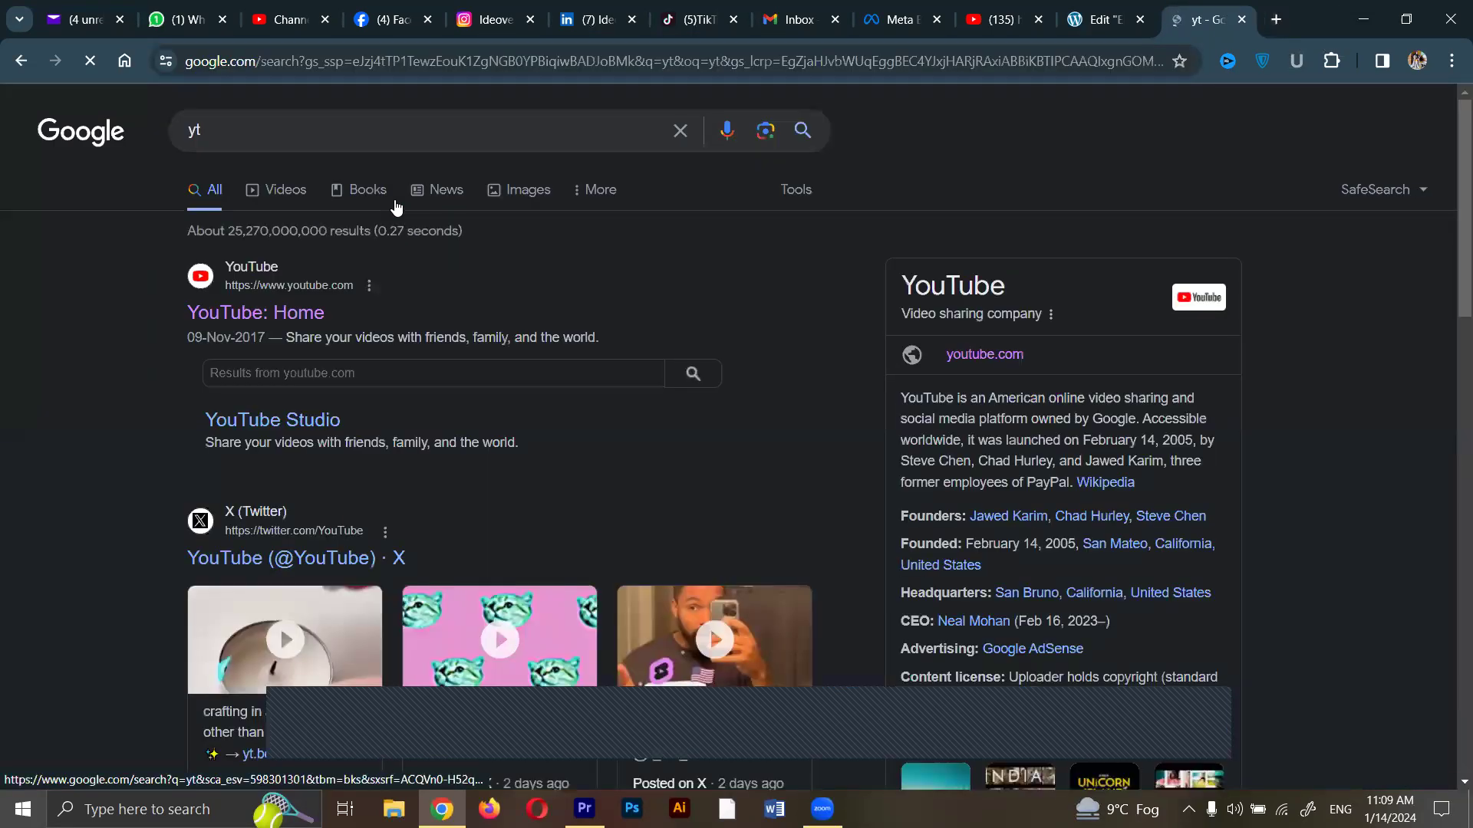
{"action": "left_click", "coordinate": [264, 307]}
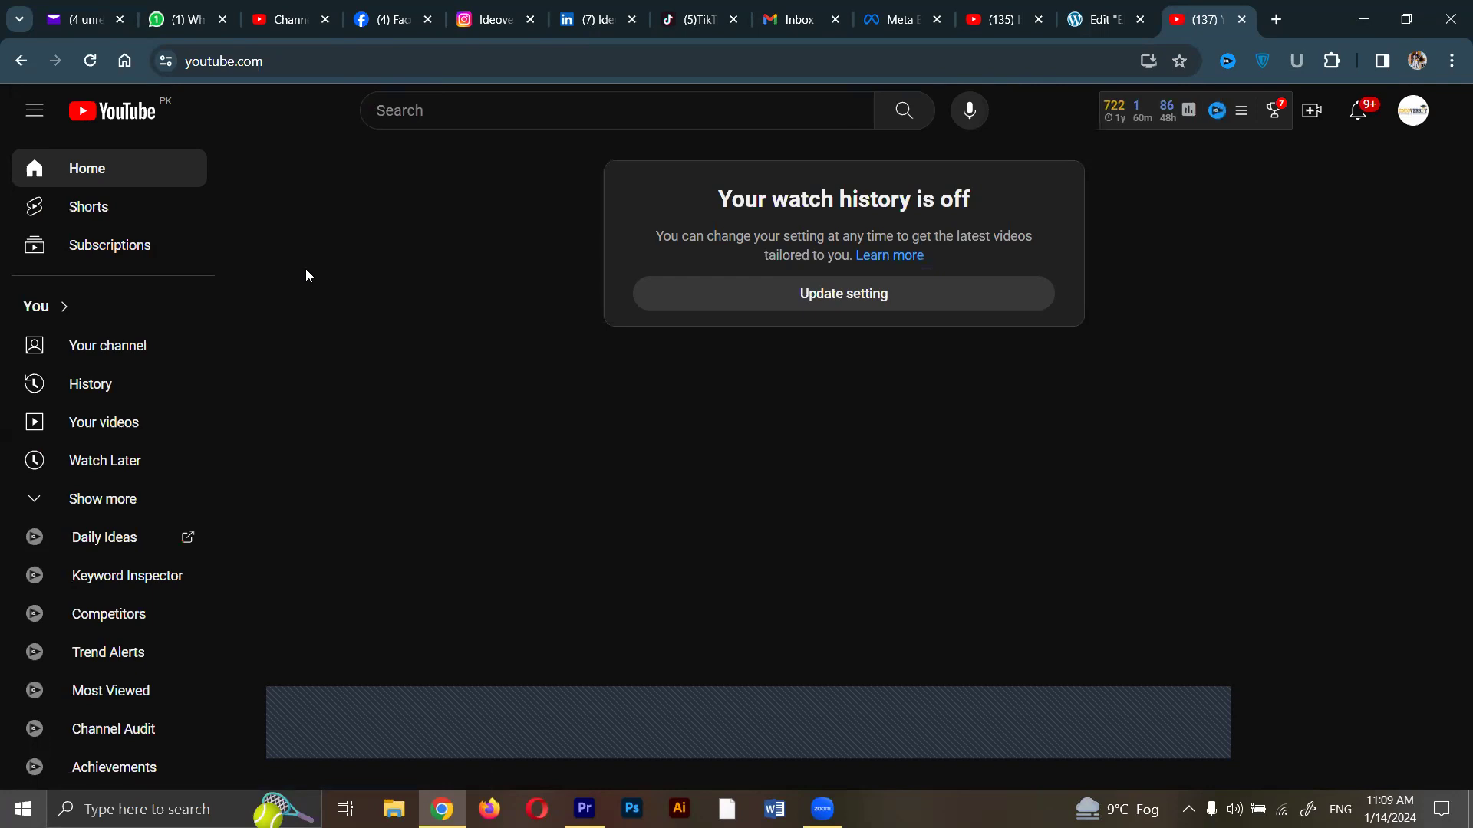
Search YouTube for "audio library" and open the channel Audio Library — Music for content creators.
{"action": "left_click", "coordinate": [437, 107]}
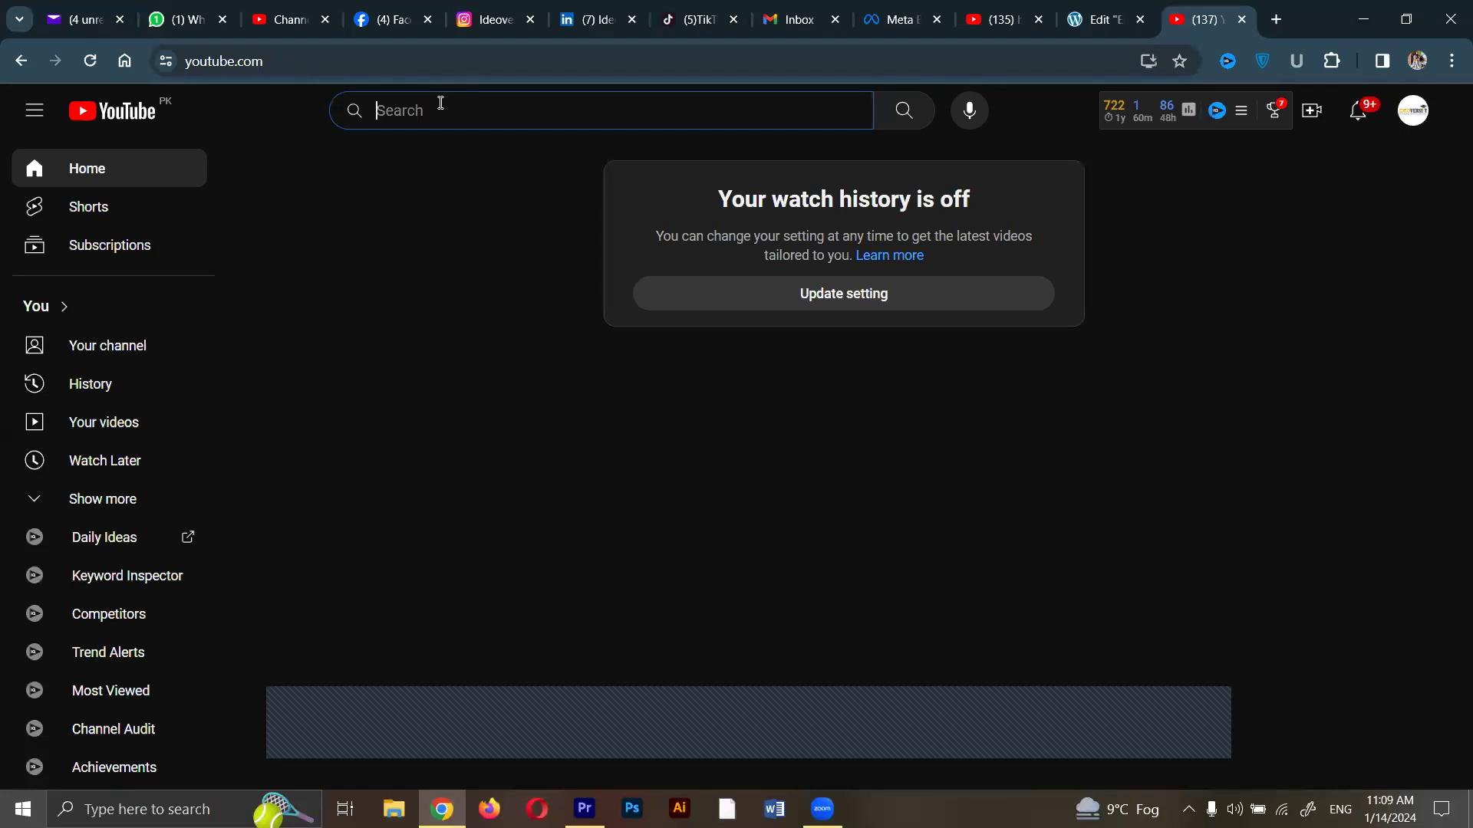
{"action": "type", "text": "audio lib"}
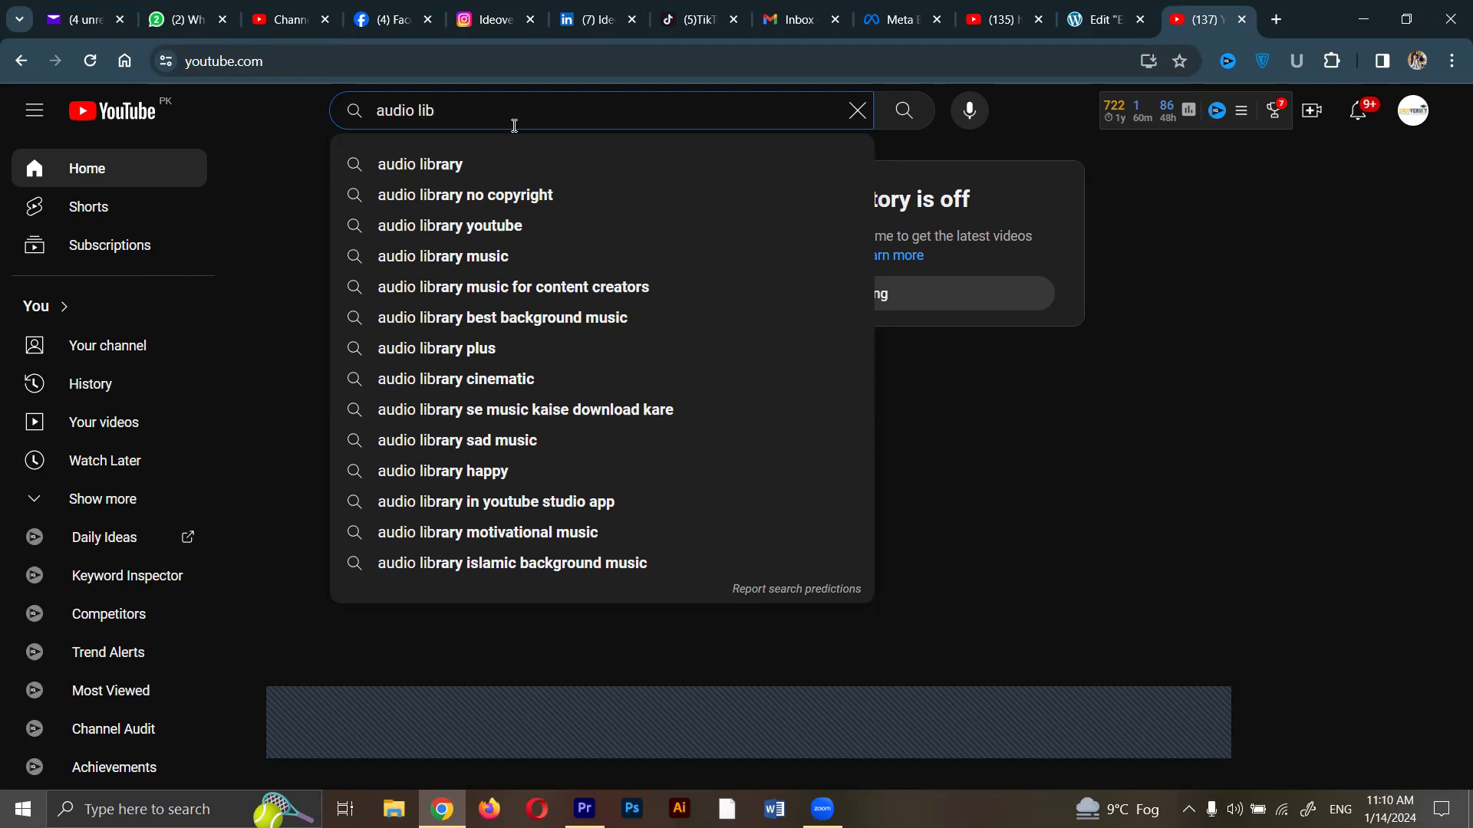
{"action": "left_click", "coordinate": [427, 165]}
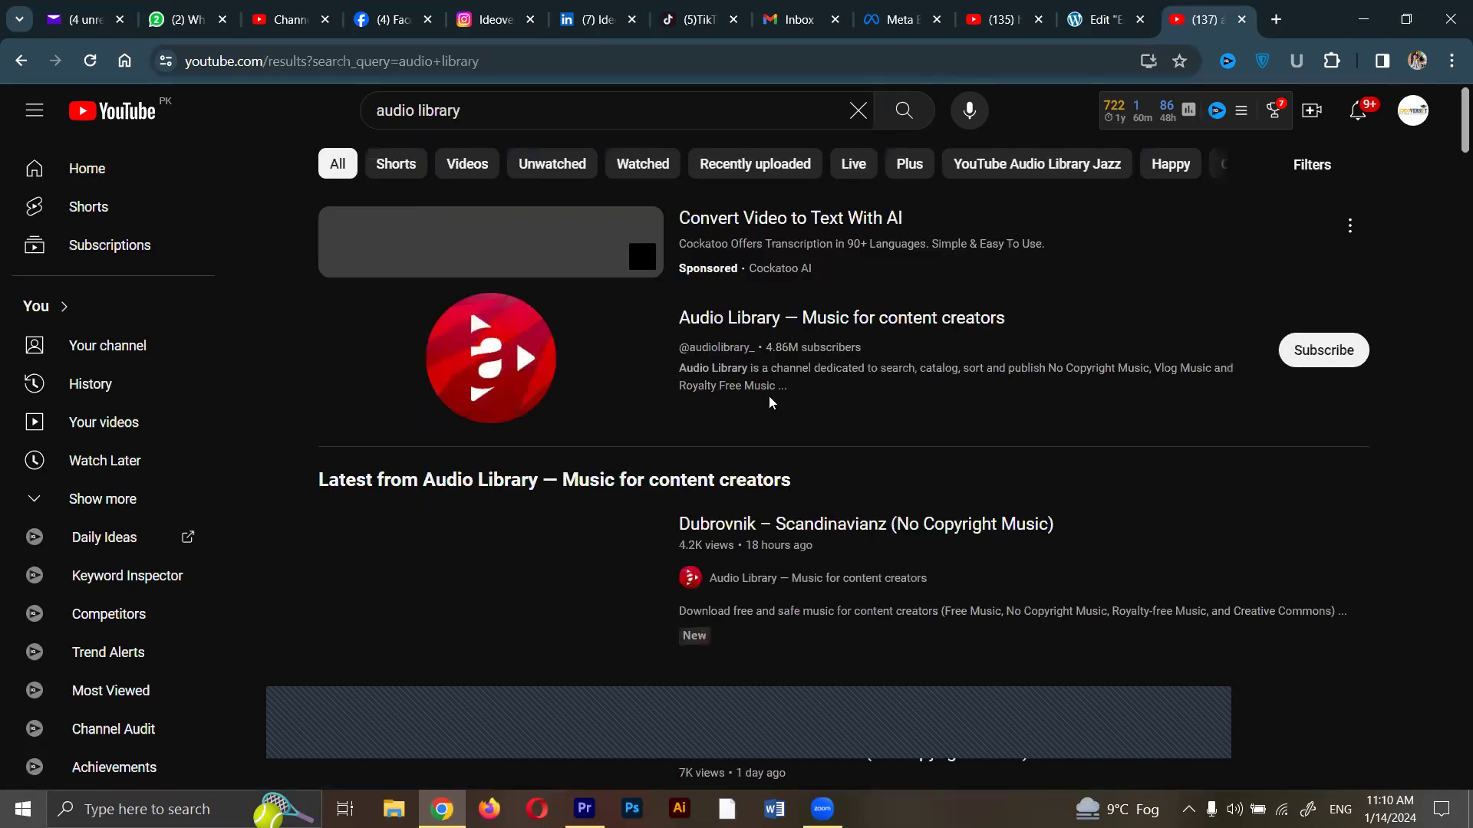
{"action": "scroll", "coordinate": [768, 396], "scroll_direction": "down", "scroll_amount": 1}
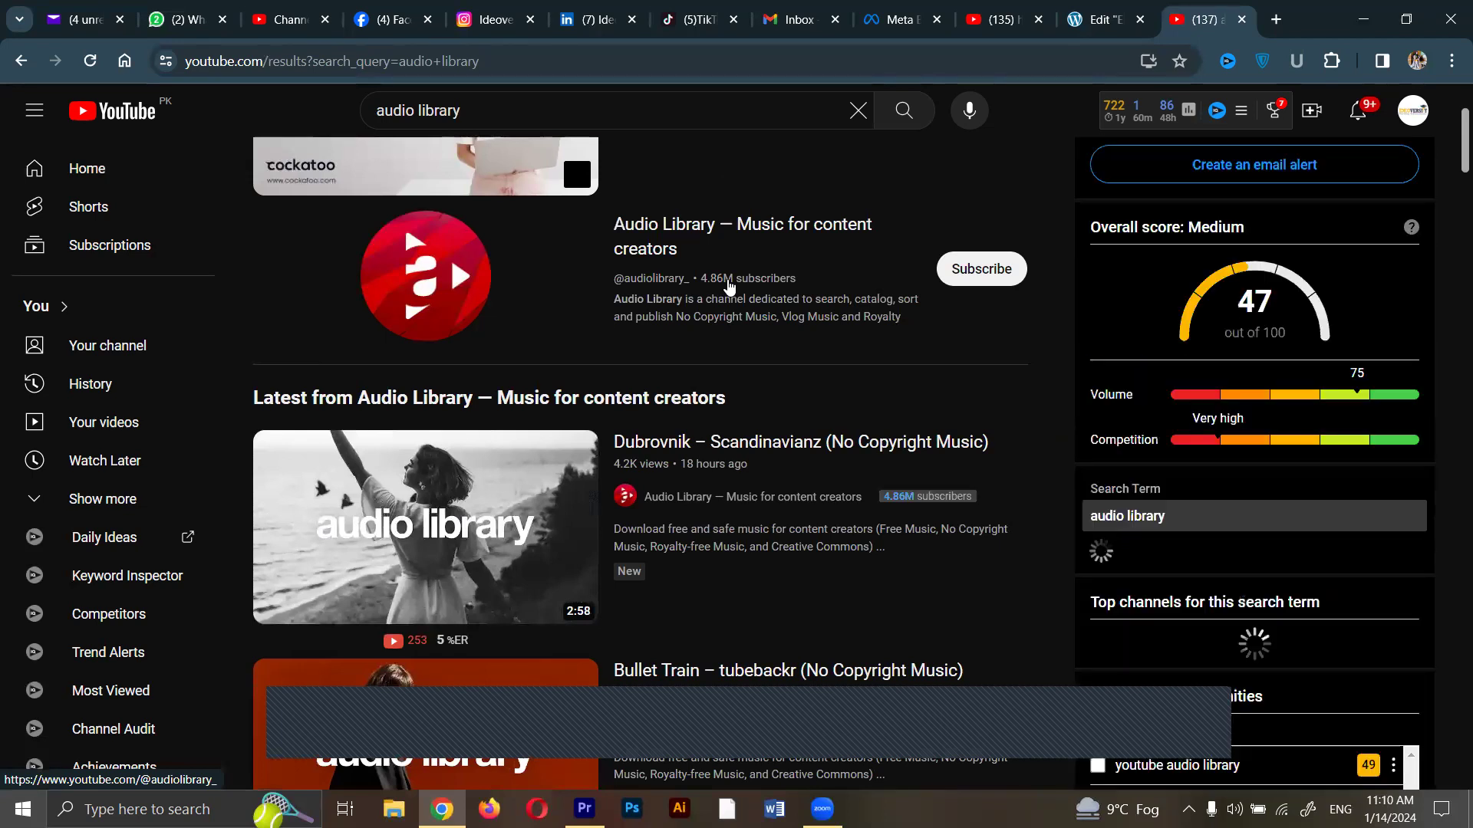
{"action": "left_click", "coordinate": [759, 228]}
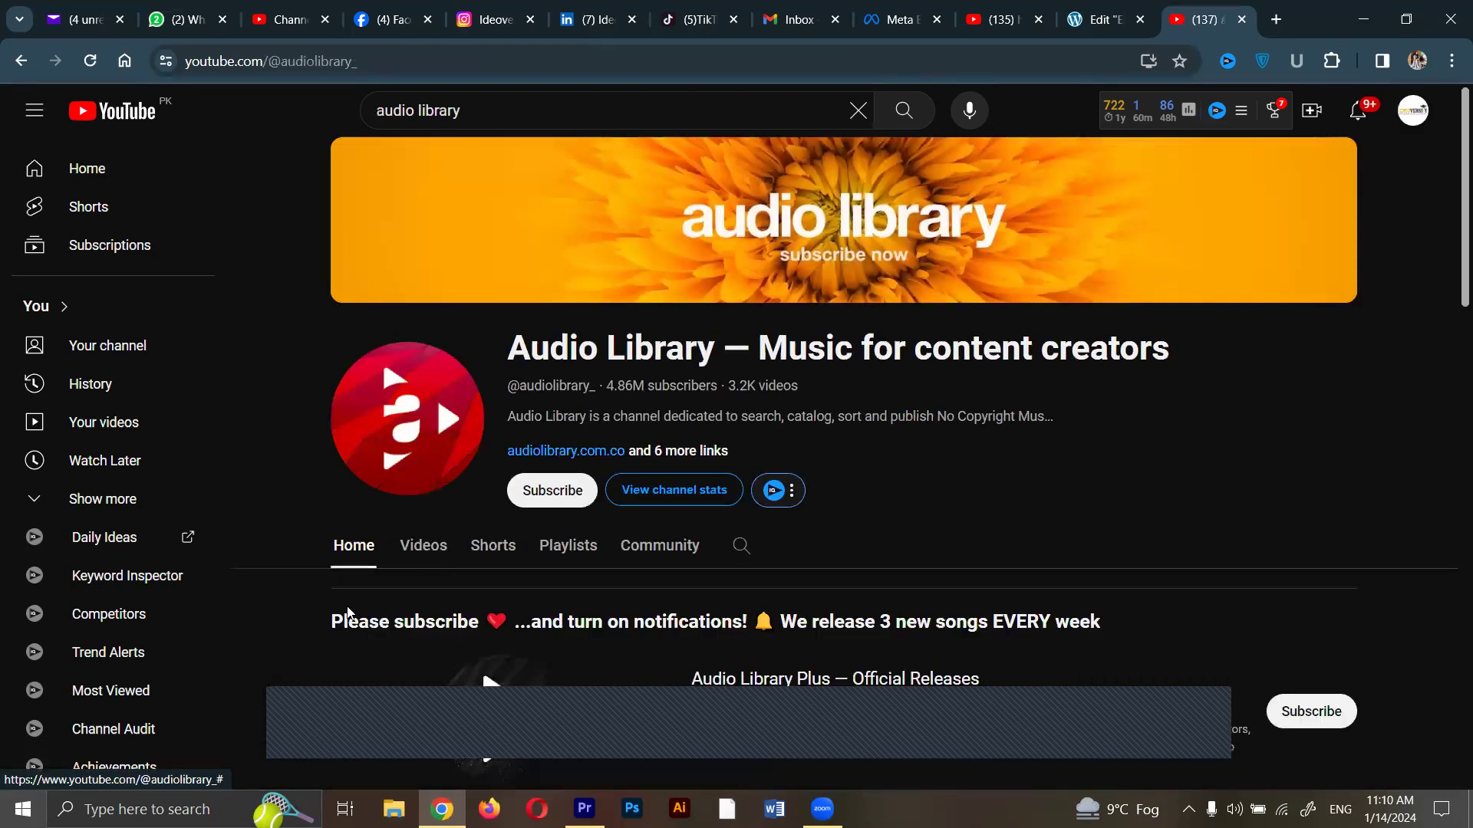
Look through the Audio Library channel's home page and its created playlists of no-copyright music.
{"action": "scroll", "coordinate": [510, 562], "scroll_direction": "down", "scroll_amount": 4}
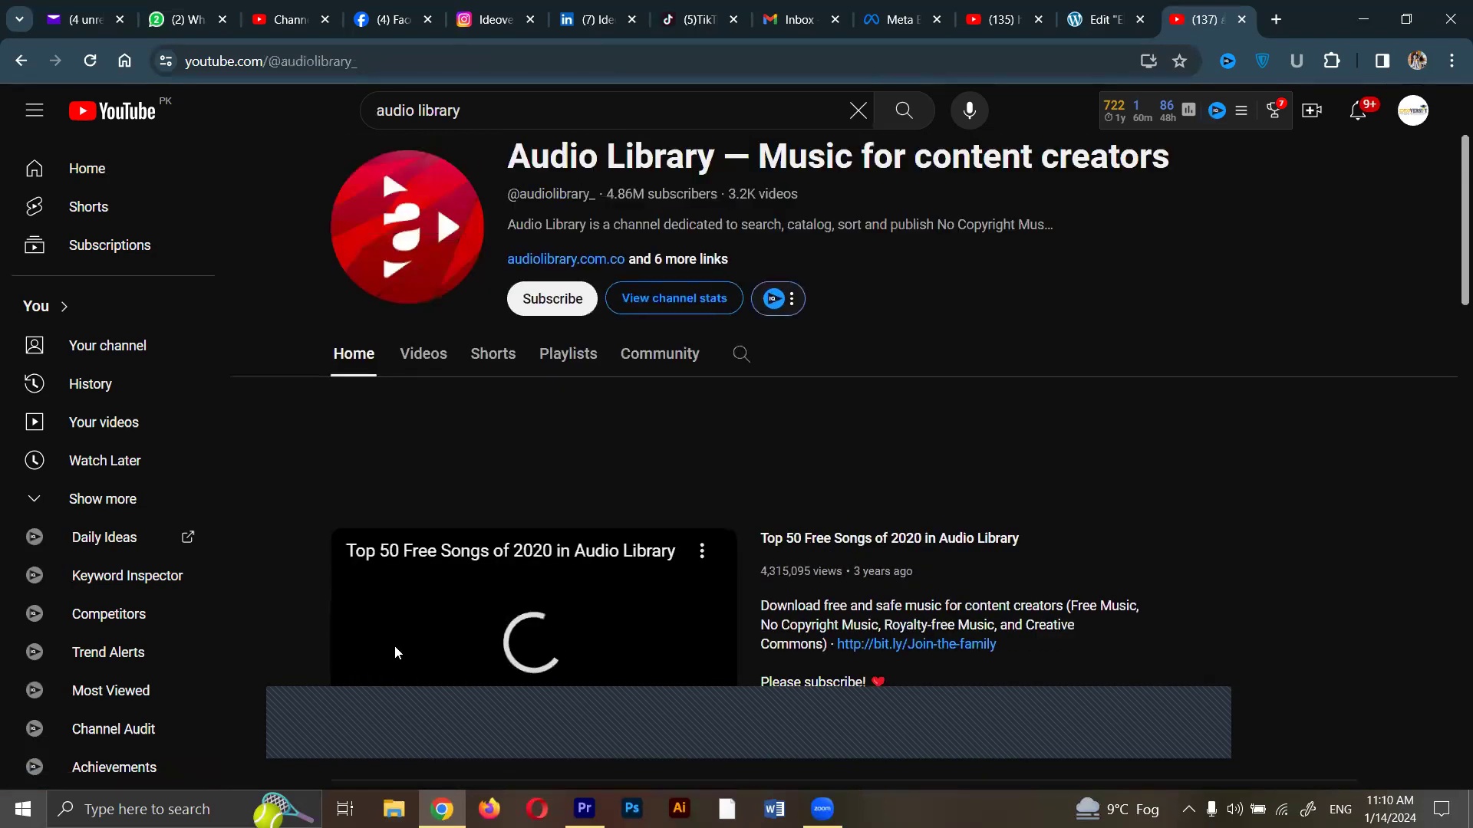
{"action": "scroll", "coordinate": [357, 552], "scroll_direction": "down", "scroll_amount": 2}
{"action": "left_click", "coordinate": [358, 550]}
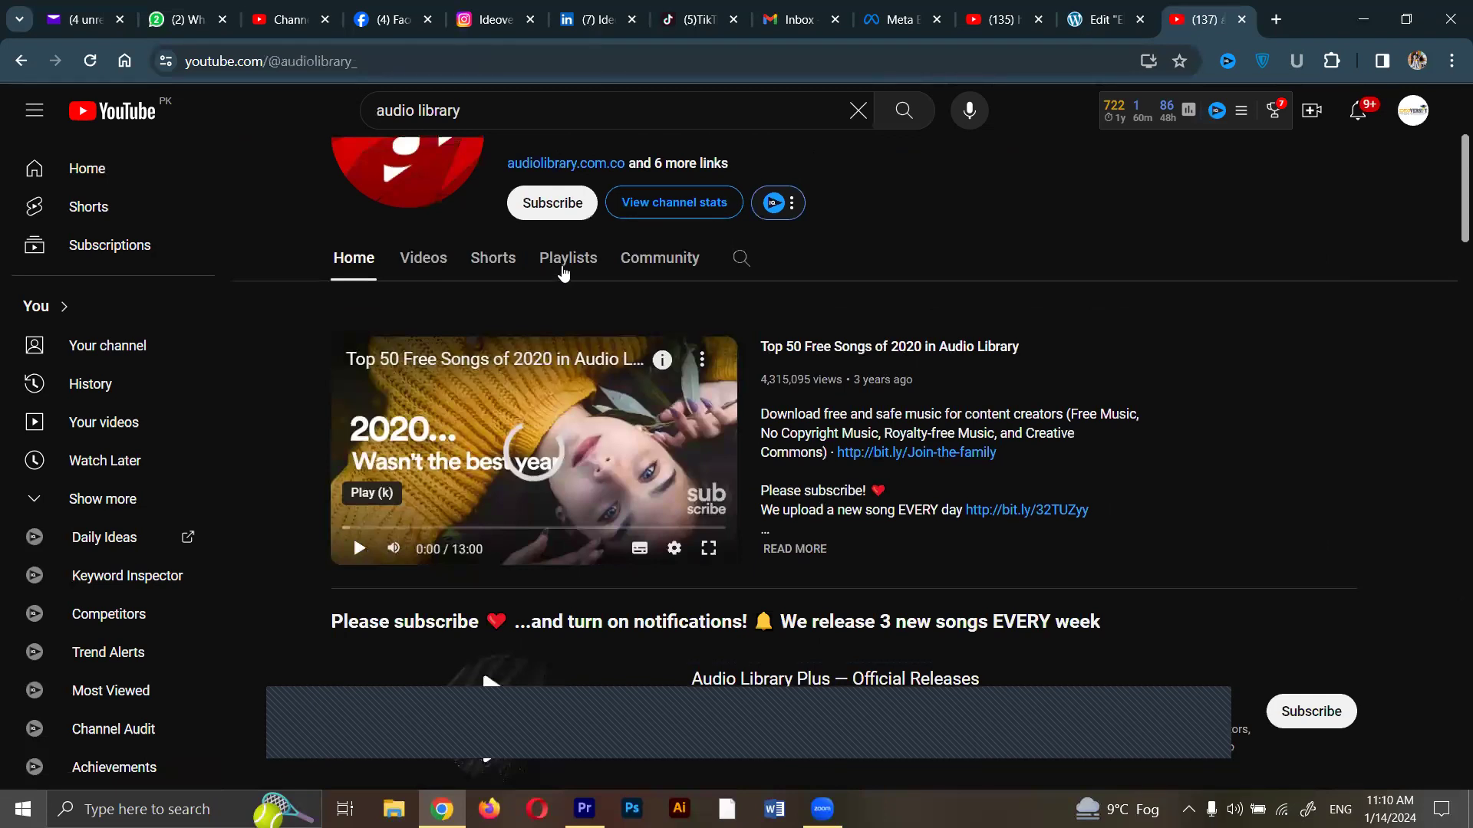
{"action": "left_click", "coordinate": [566, 259]}
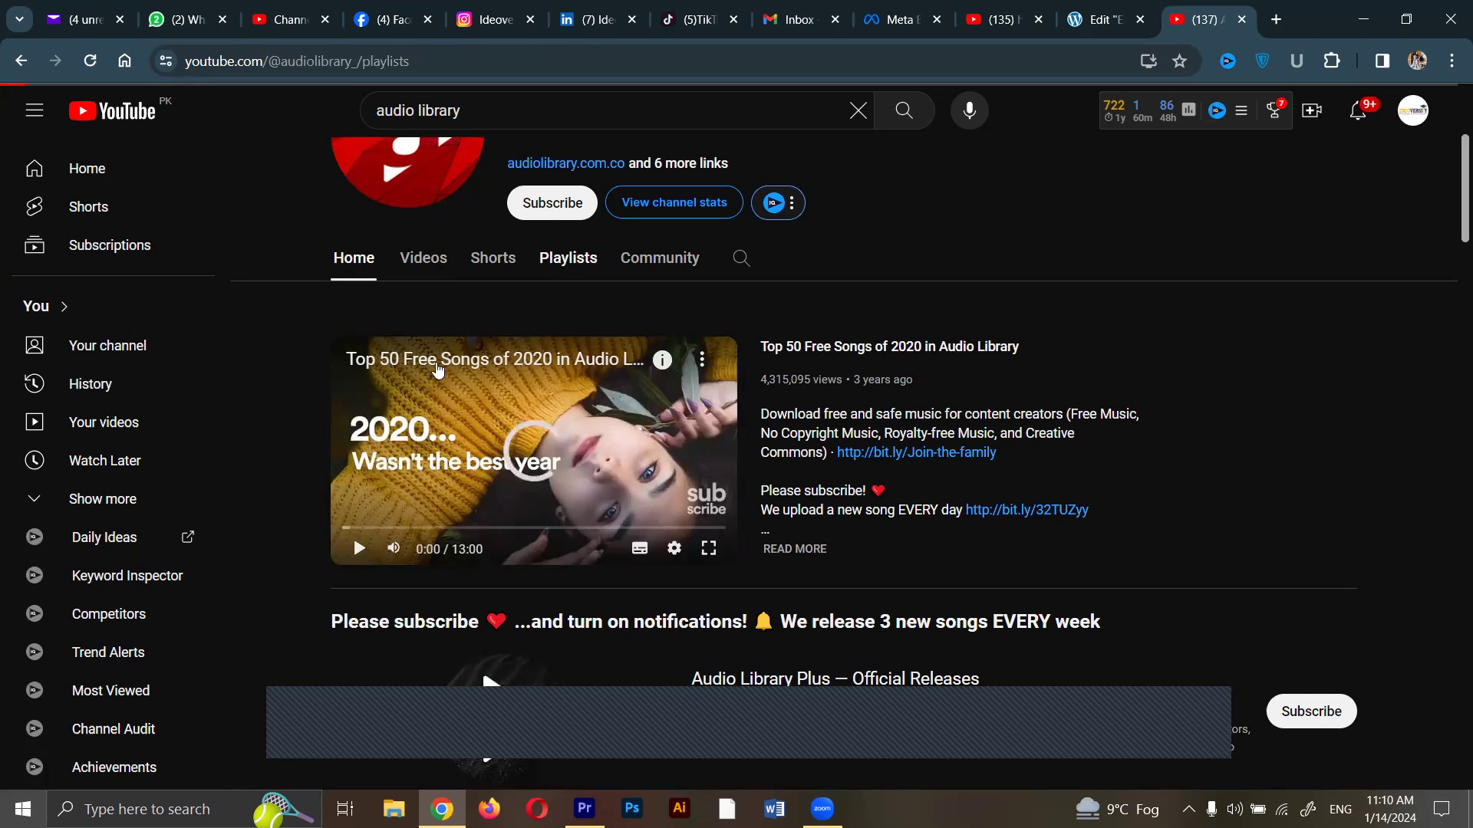
{"action": "scroll", "coordinate": [366, 526], "scroll_direction": "down", "scroll_amount": 5}
{"action": "scroll", "coordinate": [385, 526], "scroll_direction": "down", "scroll_amount": 4}
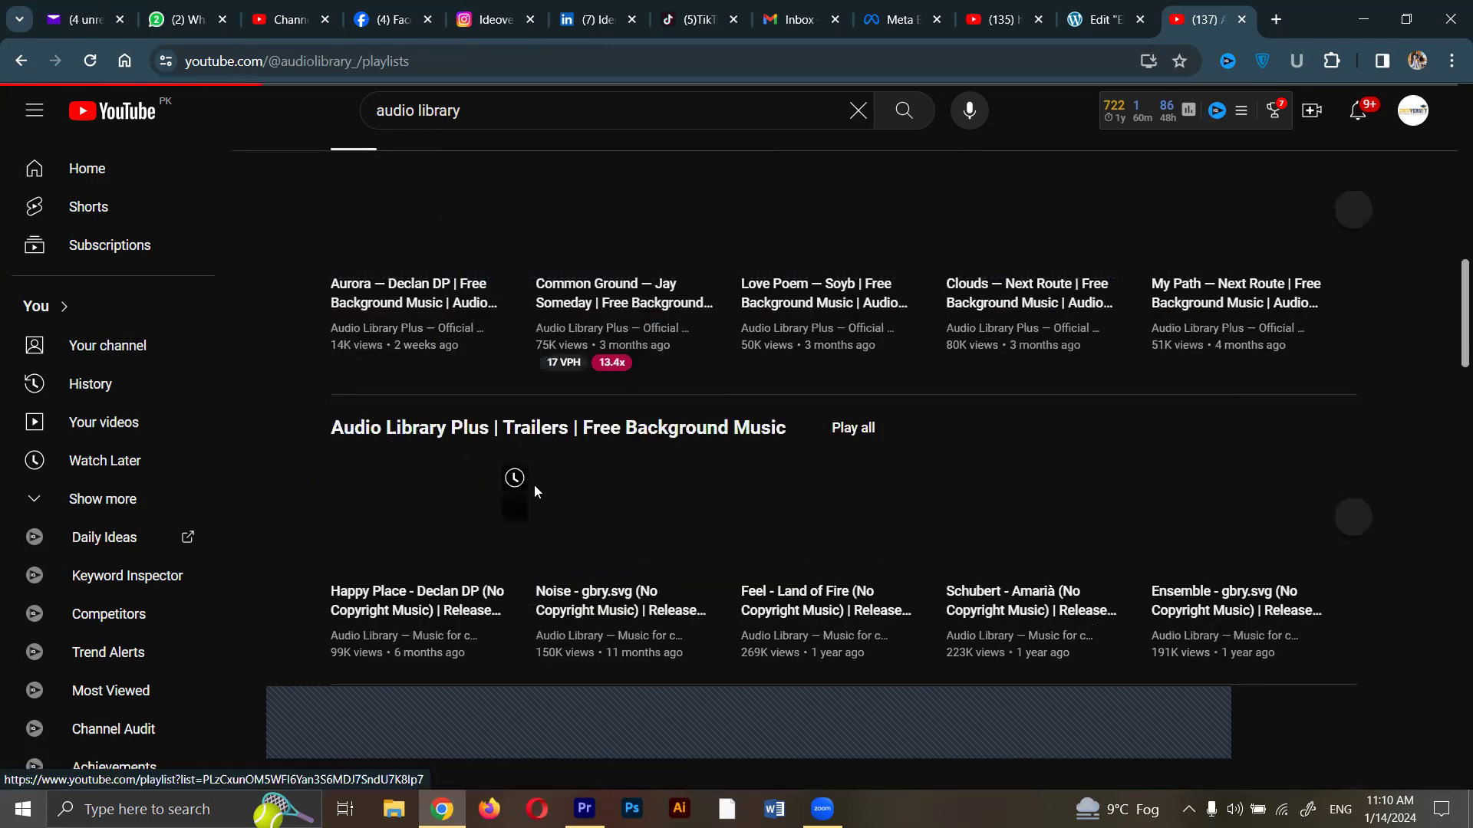
{"action": "scroll", "coordinate": [534, 491], "scroll_direction": "down", "scroll_amount": 3}
{"action": "scroll", "coordinate": [535, 491], "scroll_direction": "down", "scroll_amount": 1}
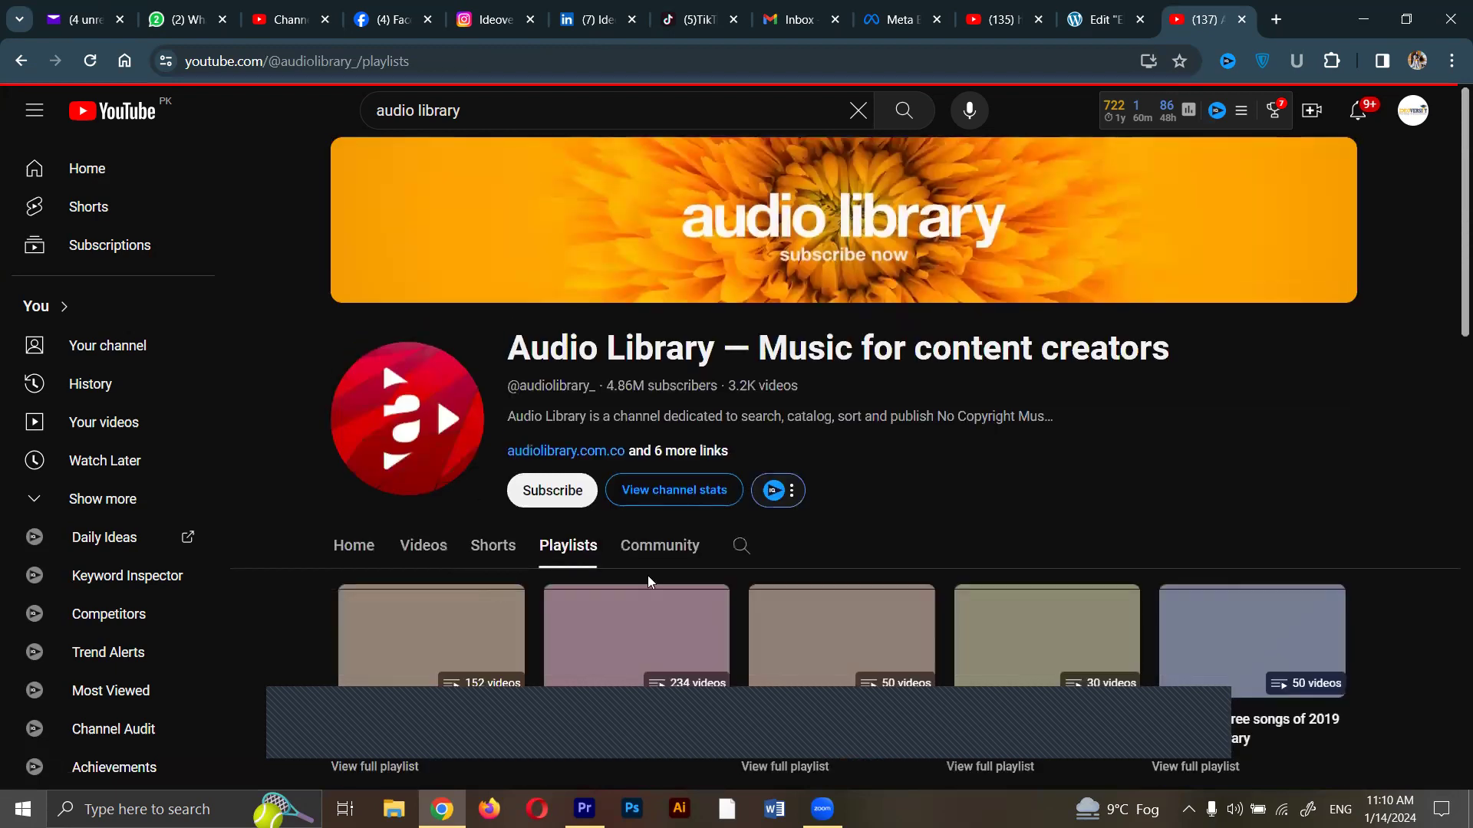
{"action": "scroll", "coordinate": [601, 608], "scroll_direction": "down", "scroll_amount": 2}
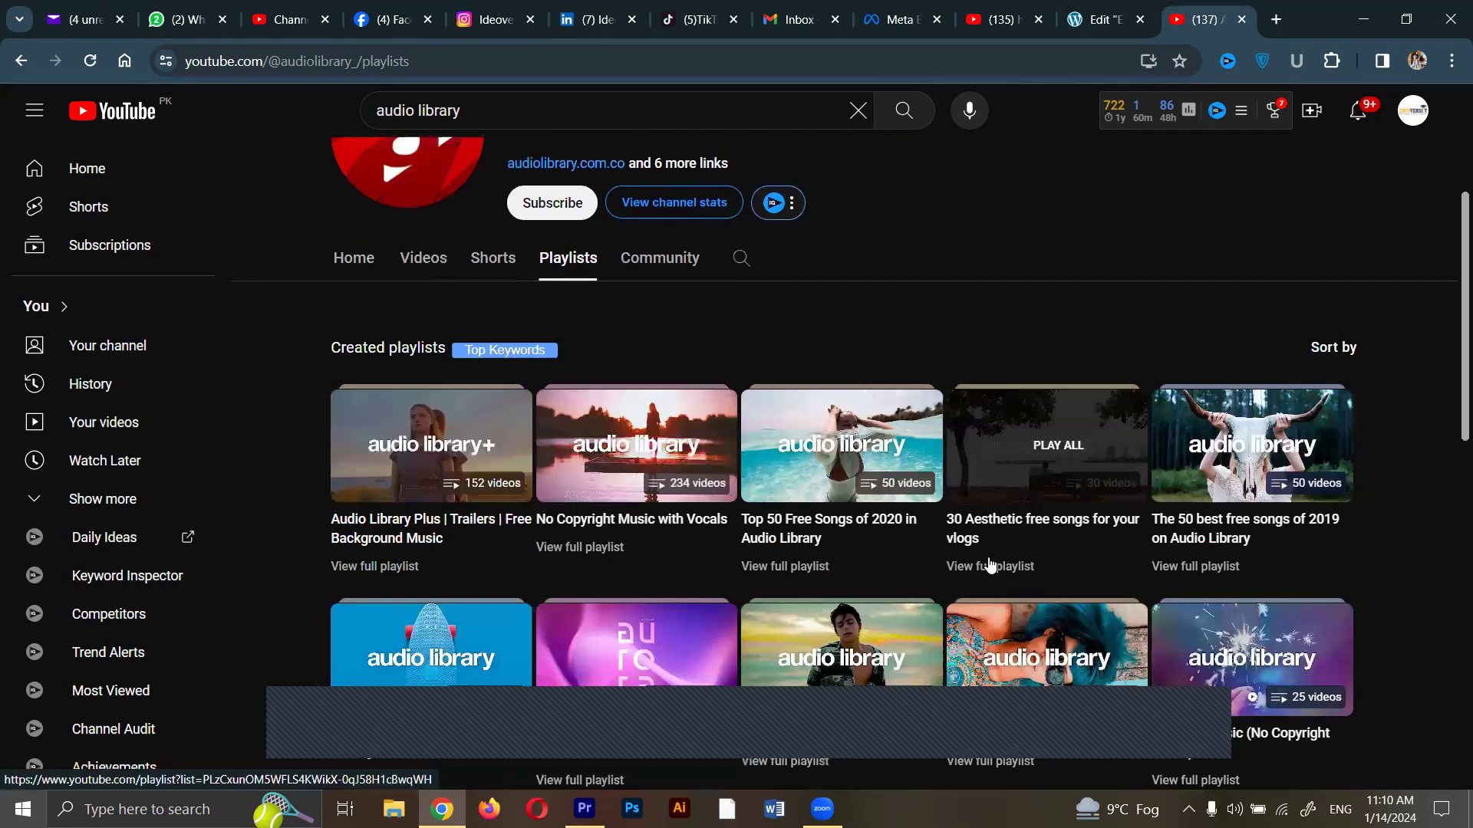
{"action": "scroll", "coordinate": [989, 556], "scroll_direction": "down", "scroll_amount": 2}
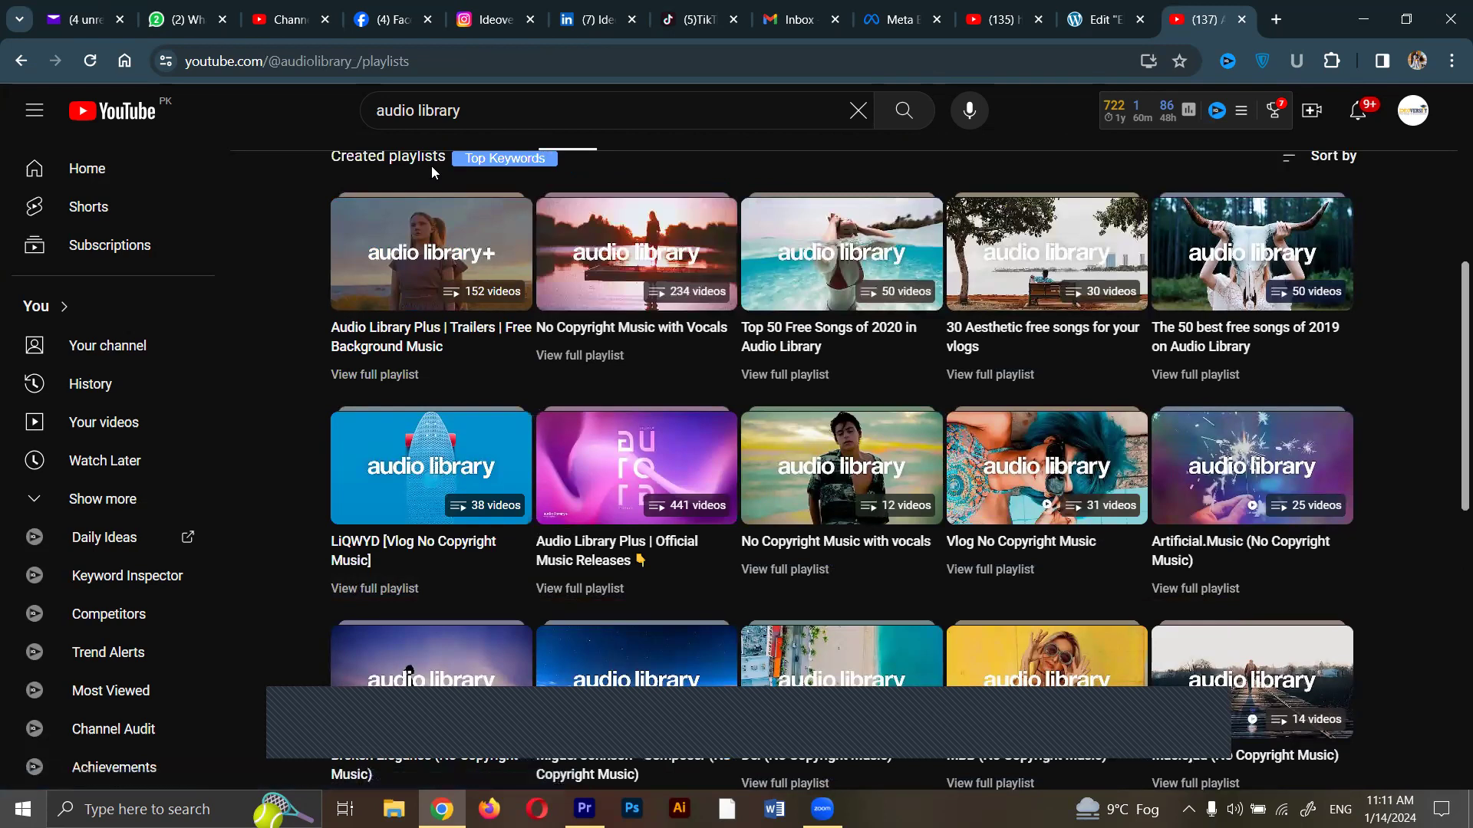
{"action": "mouse_move", "coordinate": [475, 223]}
{"action": "scroll", "coordinate": [476, 226], "scroll_direction": "up", "scroll_amount": 5}
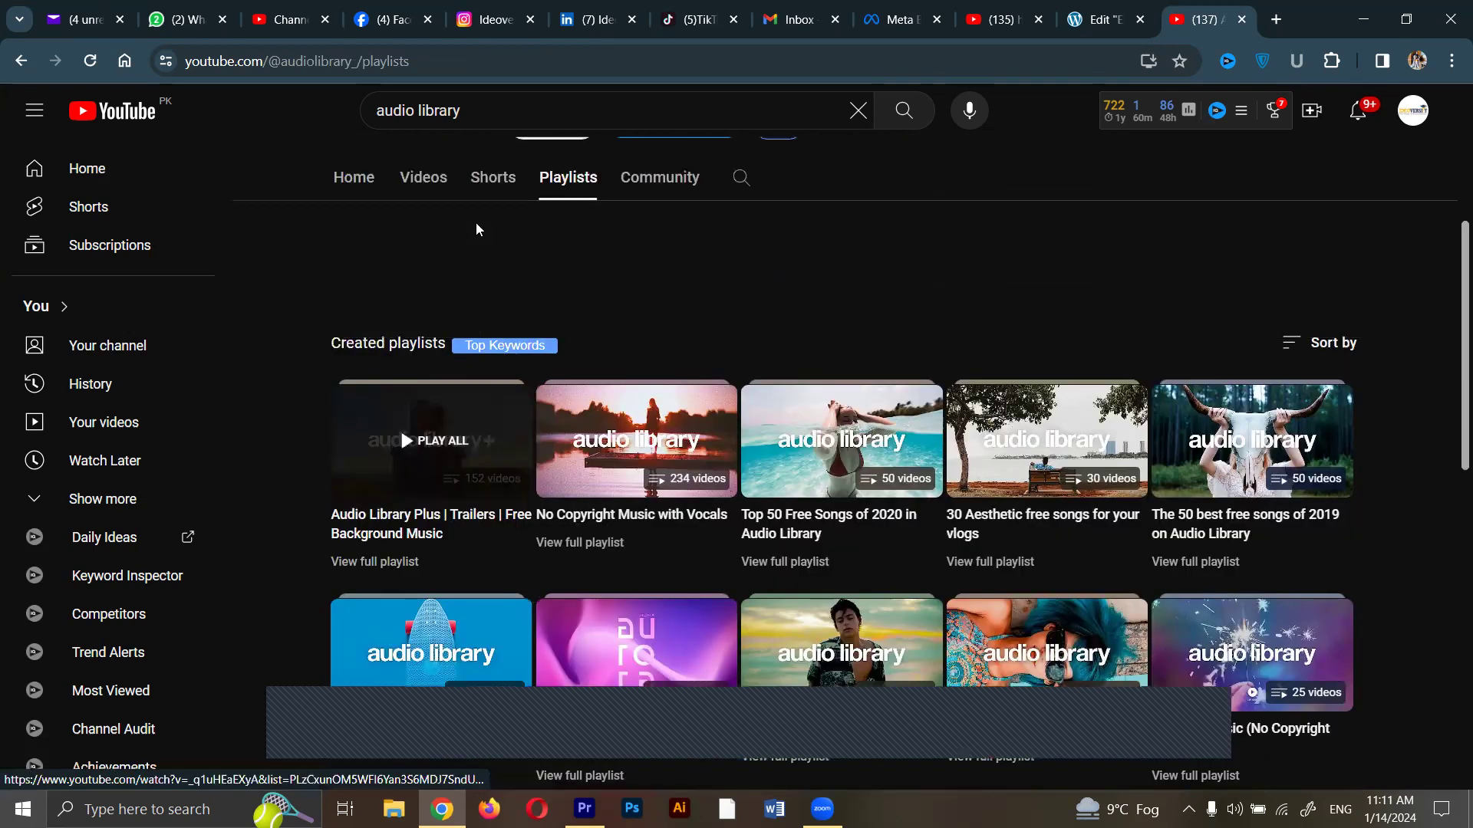
Open the channel's video list and choose the latest track, Dubrovnik – Scandinavianz (No Copyright Music).
{"action": "left_click", "coordinate": [406, 458]}
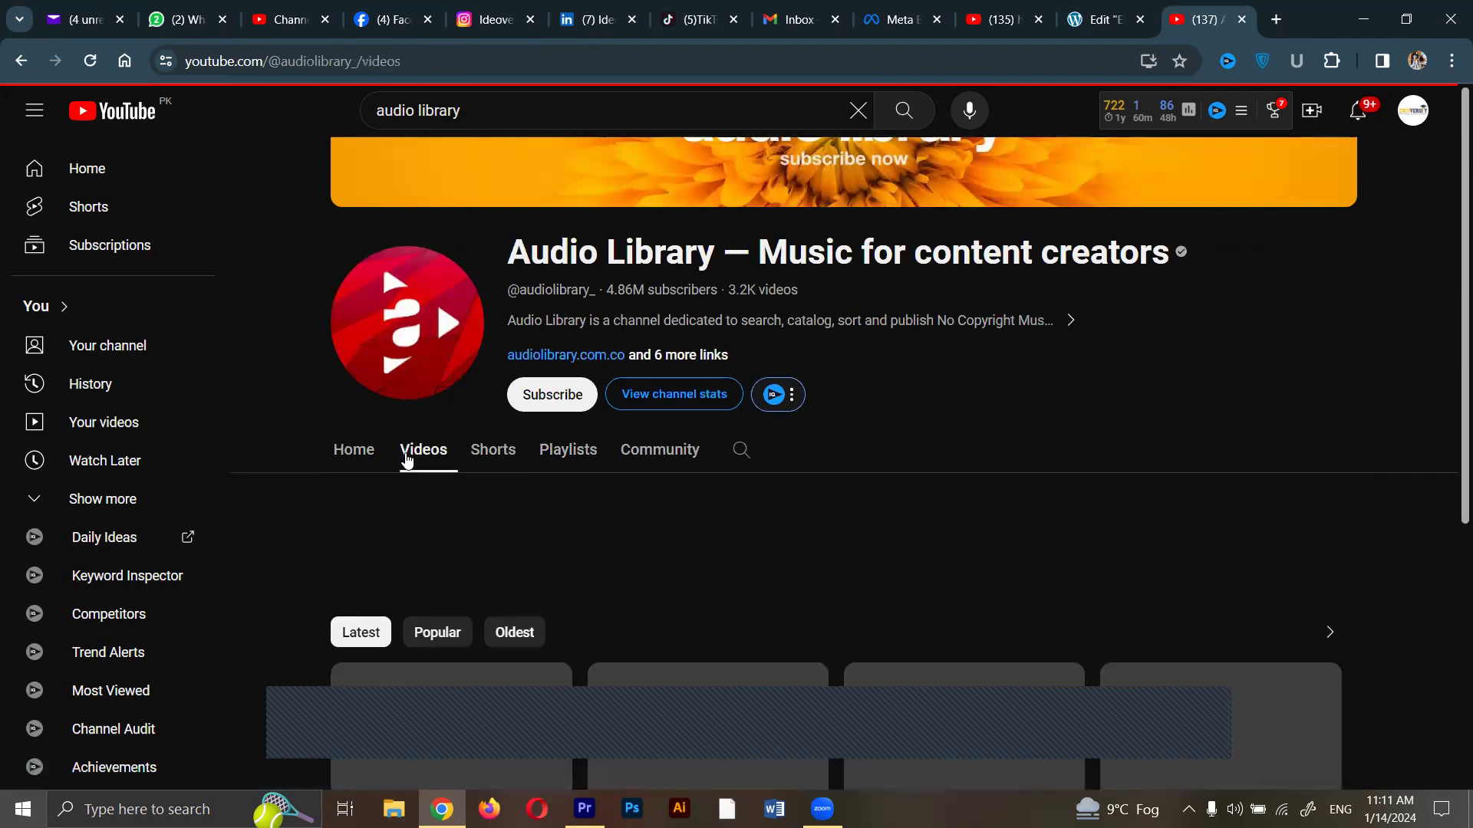
{"action": "scroll", "coordinate": [553, 453], "scroll_direction": "up", "scroll_amount": 2}
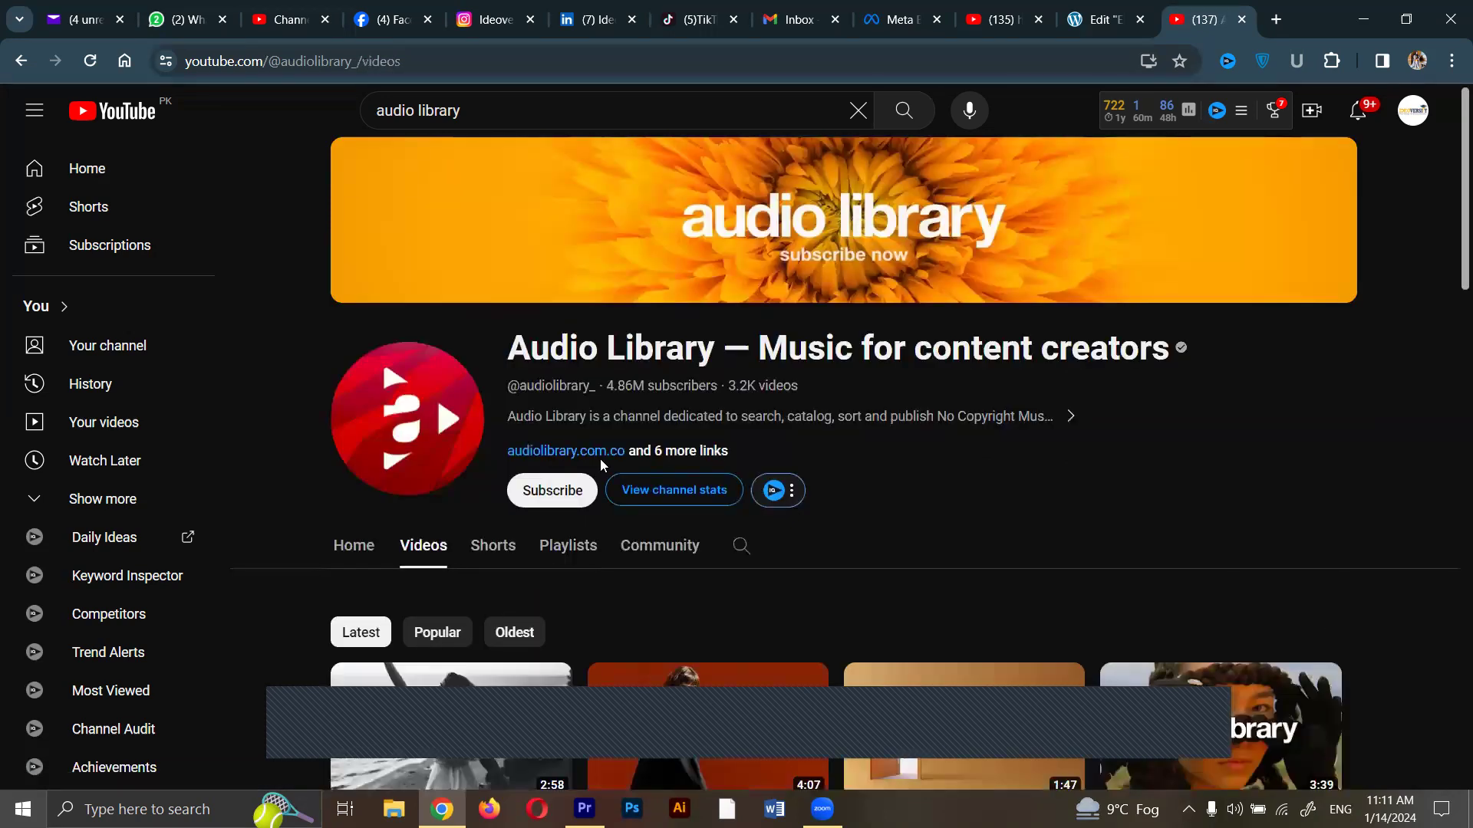
{"action": "scroll", "coordinate": [600, 459], "scroll_direction": "down", "scroll_amount": 1}
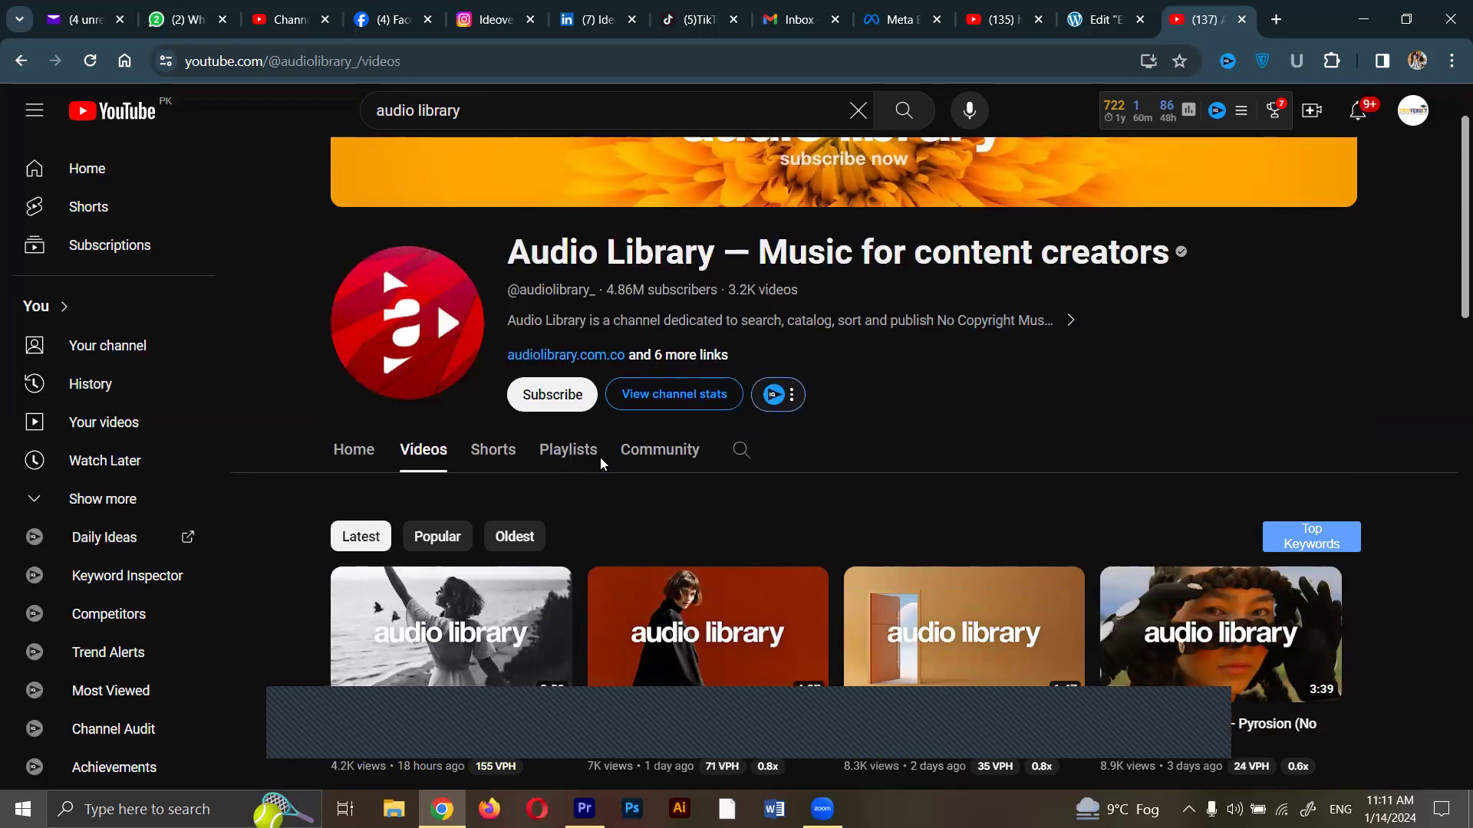
{"action": "scroll", "coordinate": [591, 485], "scroll_direction": "down", "scroll_amount": 3}
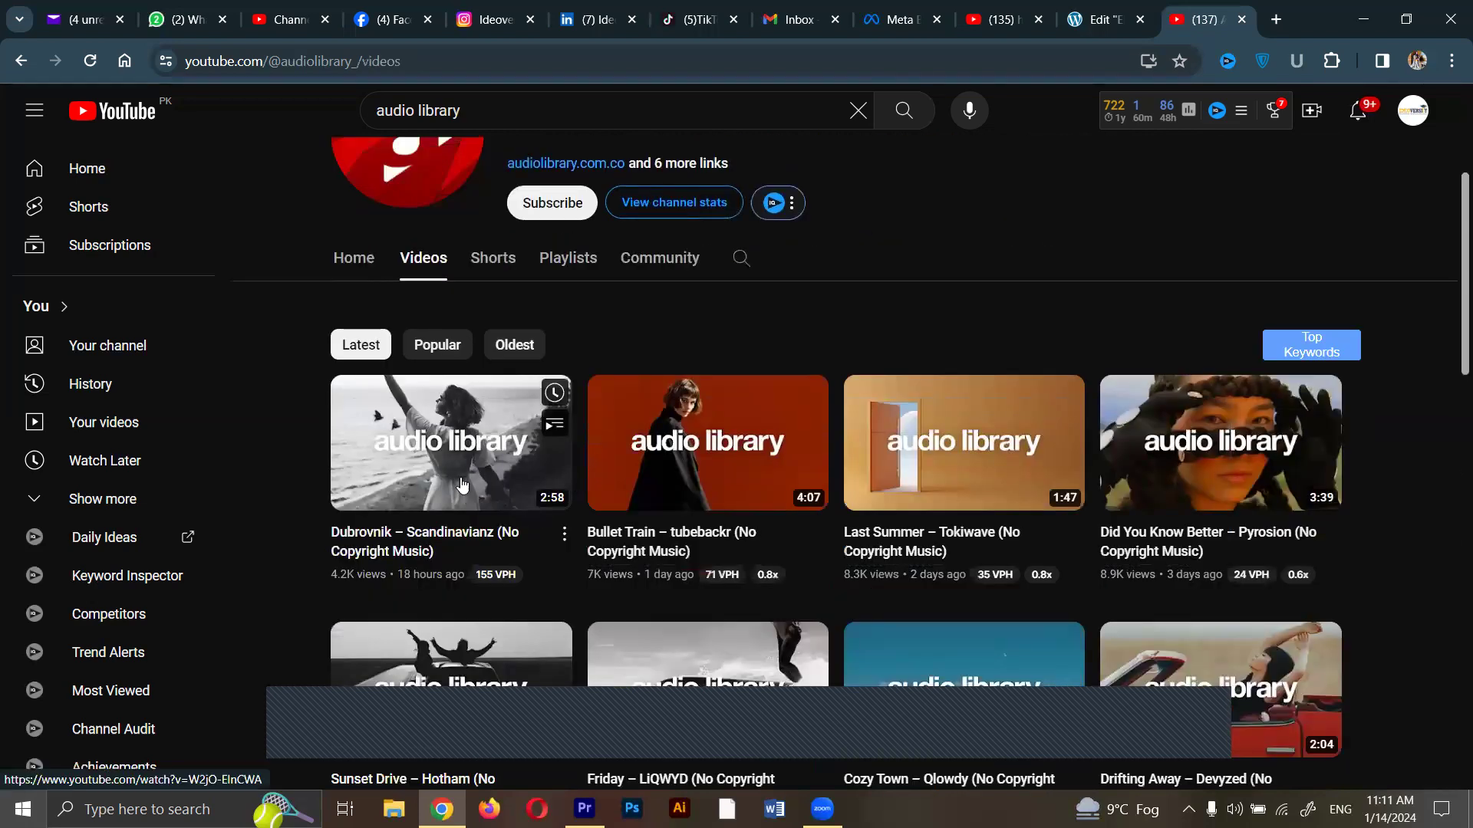
{"action": "left_click", "coordinate": [455, 454]}
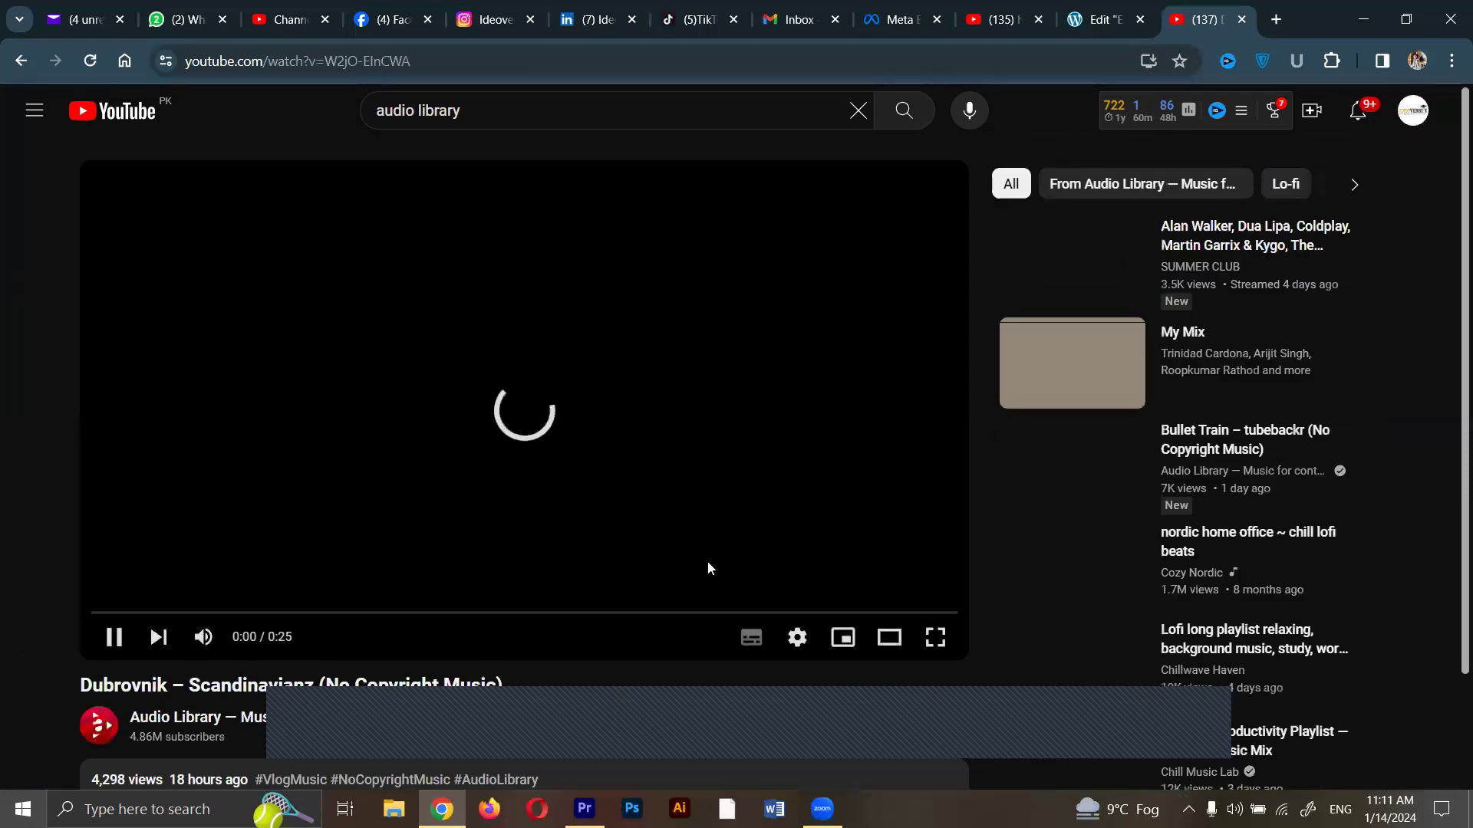
Open the share options of the Dubrovnik video and copy its page URL.
{"action": "scroll", "coordinate": [713, 572], "scroll_direction": "down", "scroll_amount": 2}
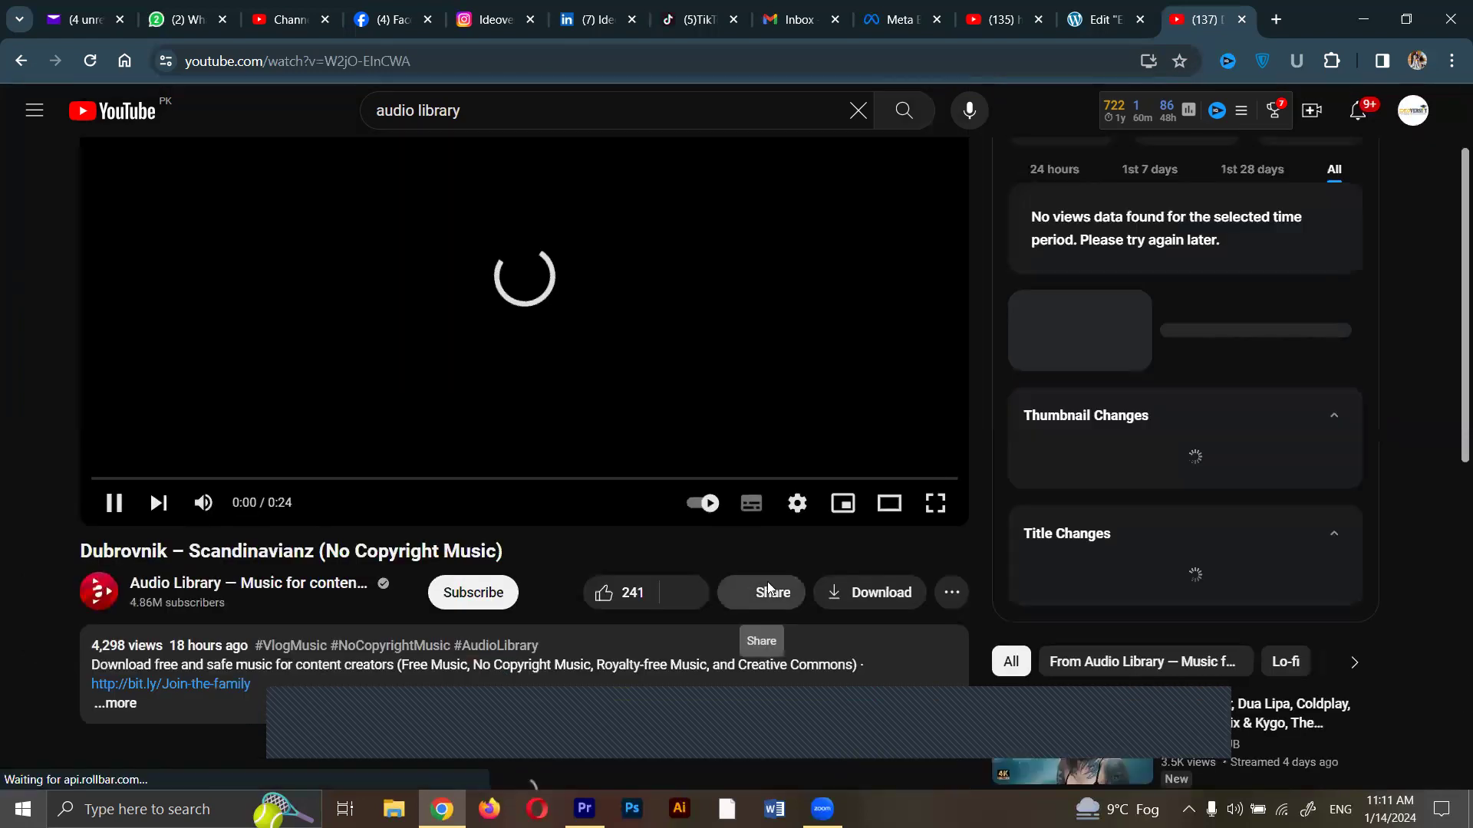
{"action": "left_click", "coordinate": [767, 592]}
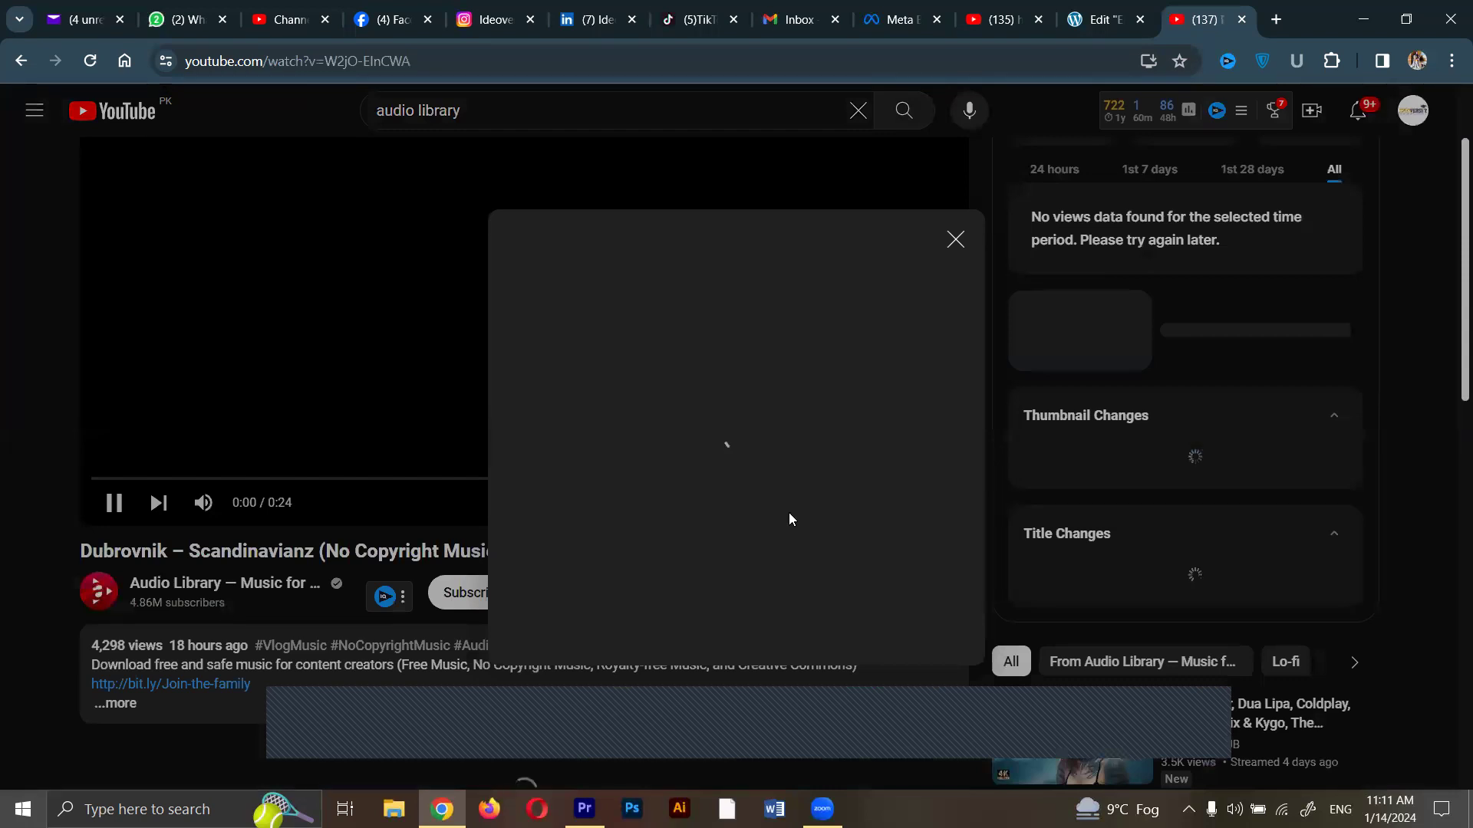
{"action": "right_click", "coordinate": [293, 63]}
{"action": "left_click", "coordinate": [347, 237]}
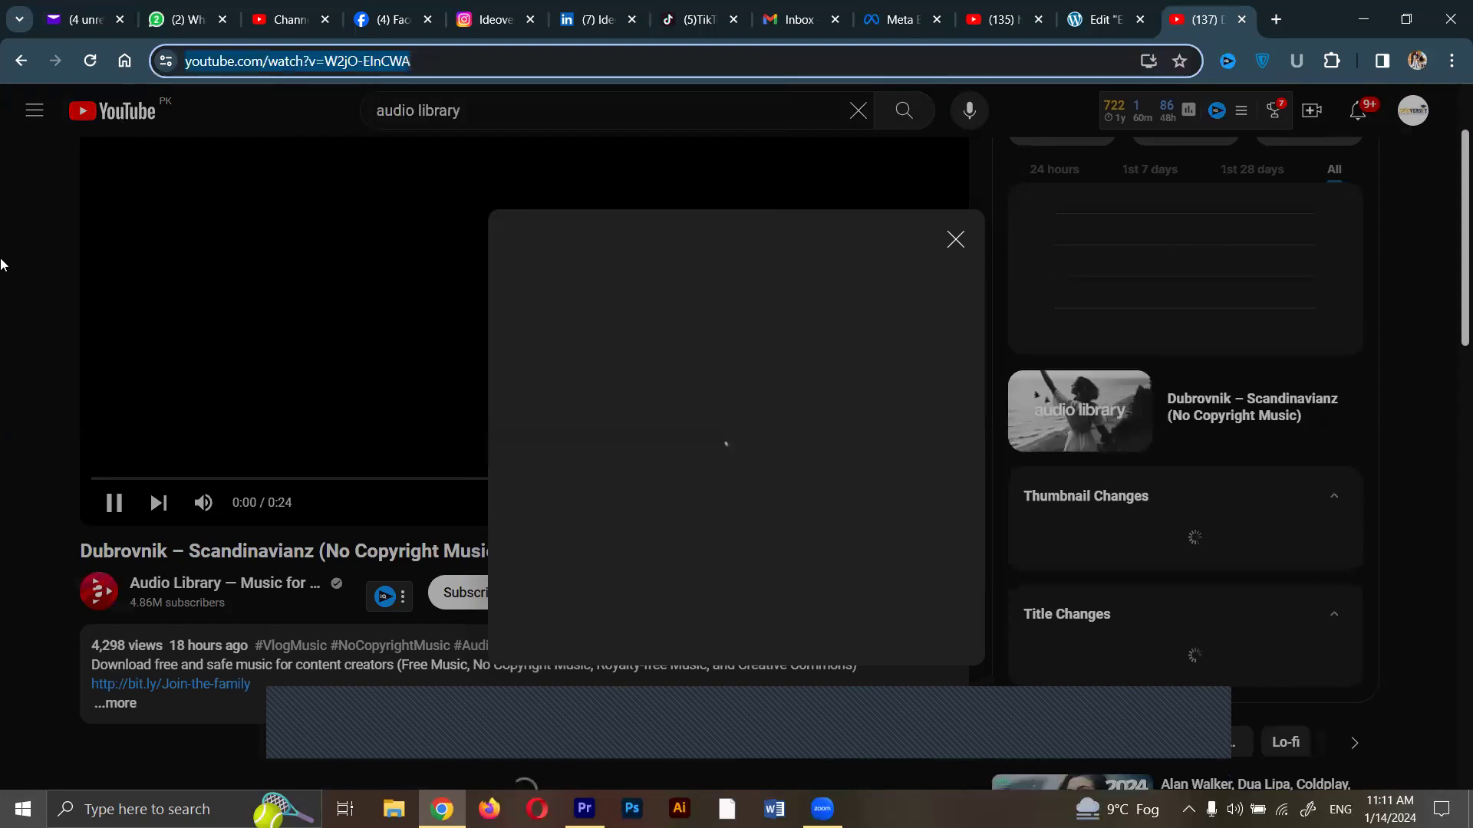
Close the share options and pause the Dubrovnik video.
{"action": "left_click", "coordinate": [1034, 296]}
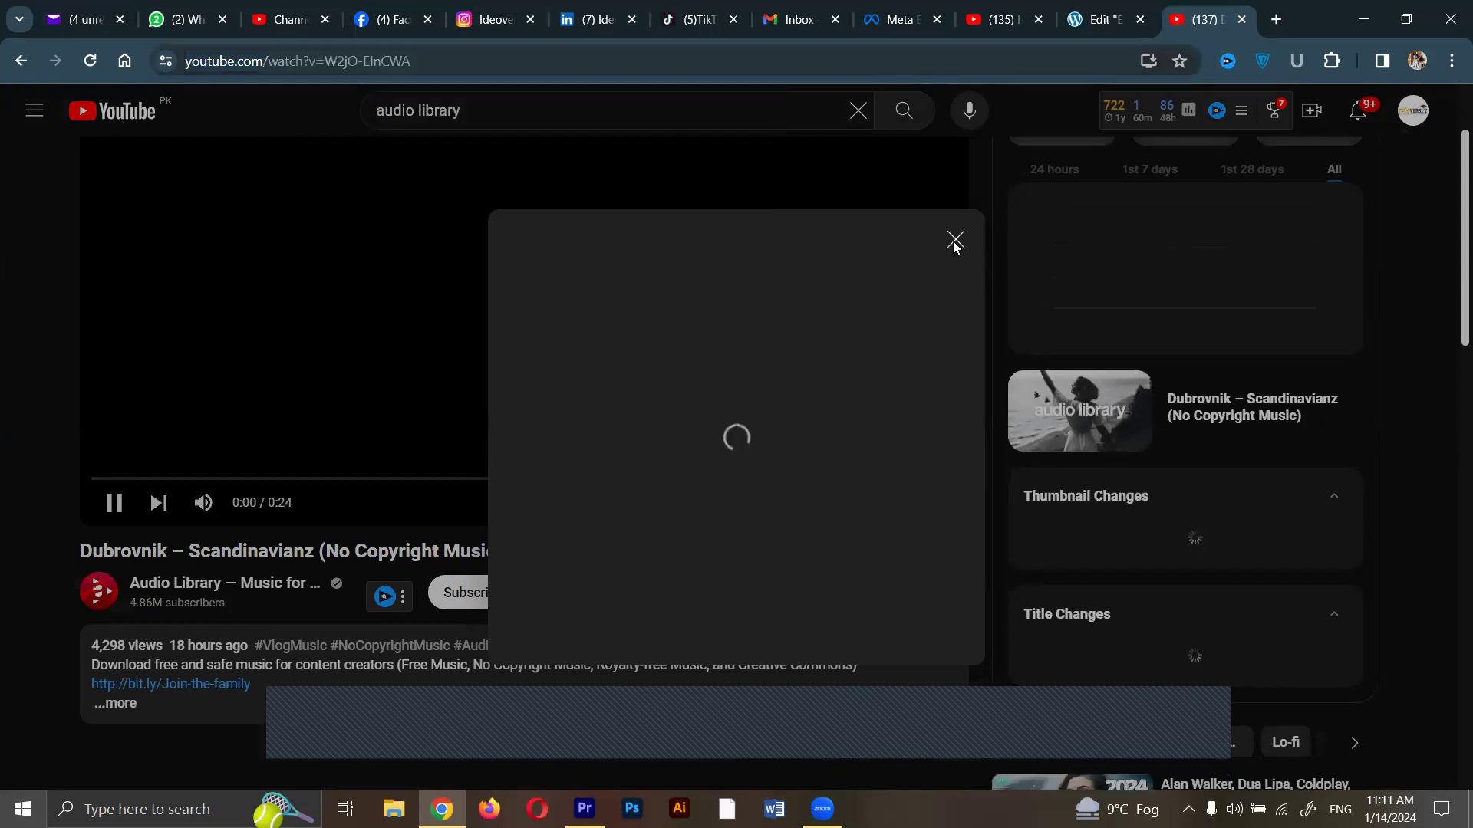
{"action": "left_click", "coordinate": [955, 242]}
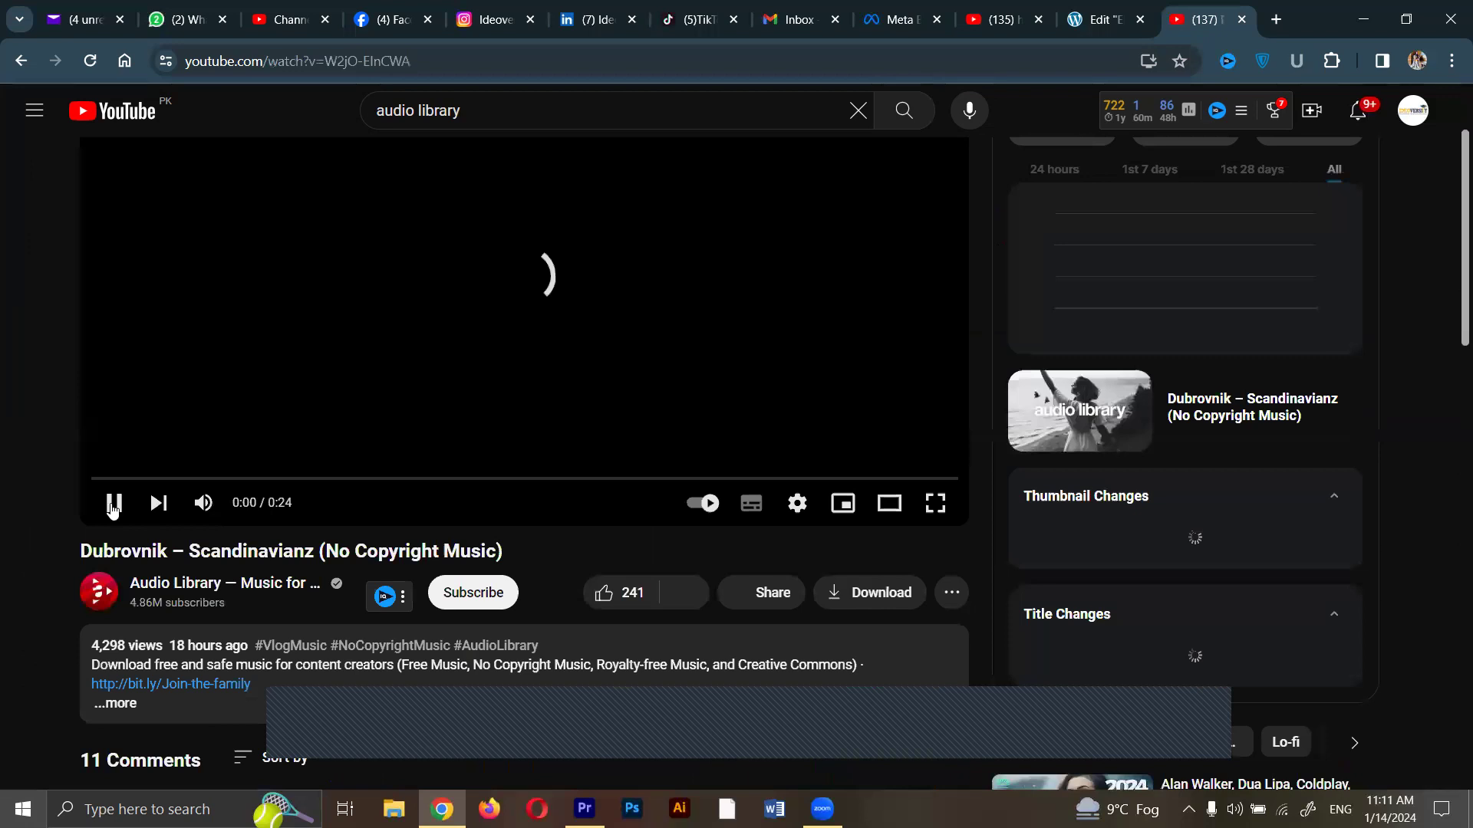
{"action": "key", "text": "space"}
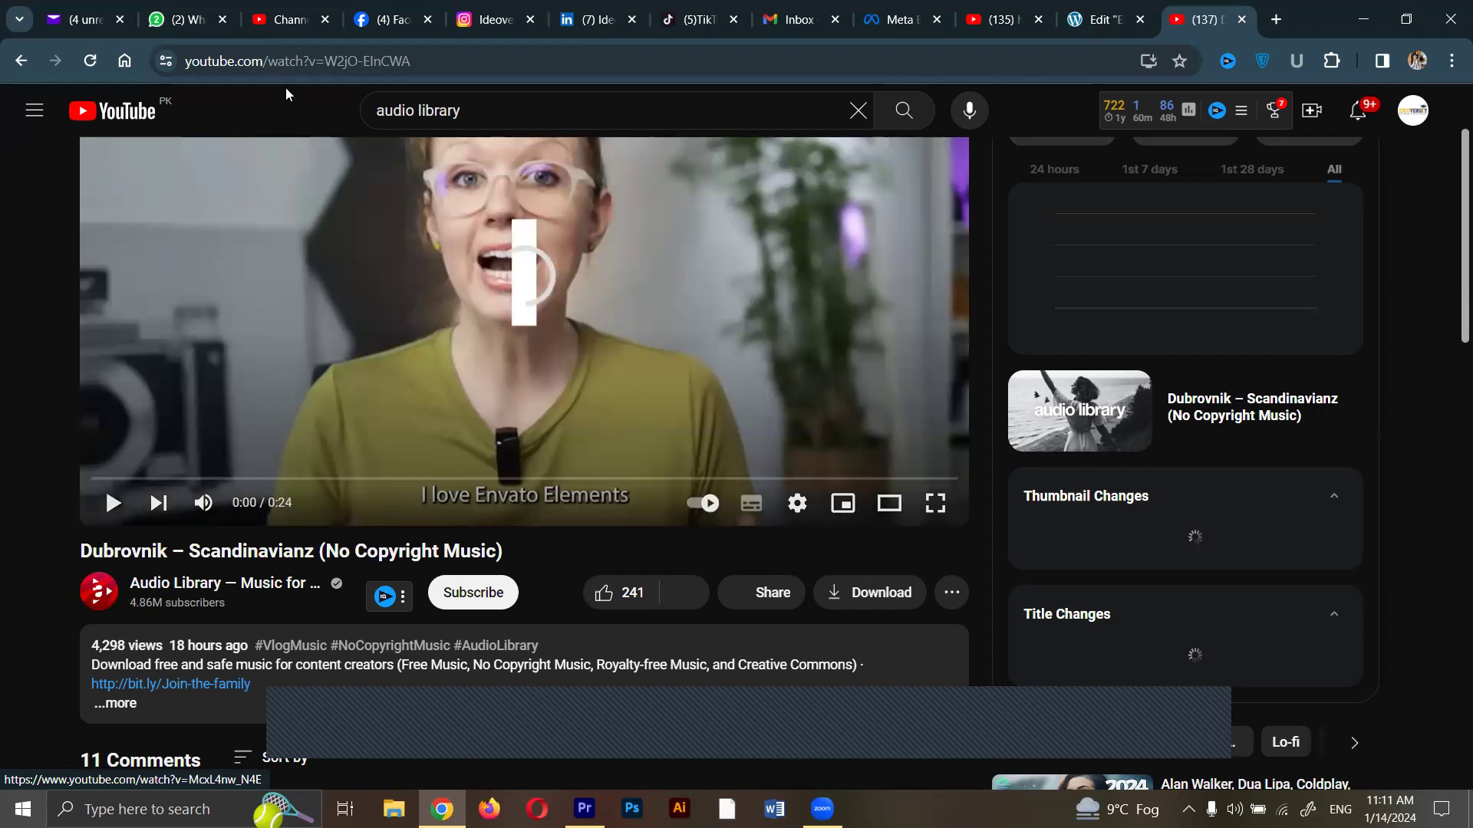
Search the web for "savefromnet" and open the SaveFrom.net: Free Online Video Downloader site.
{"action": "left_click", "coordinate": [795, 53]}
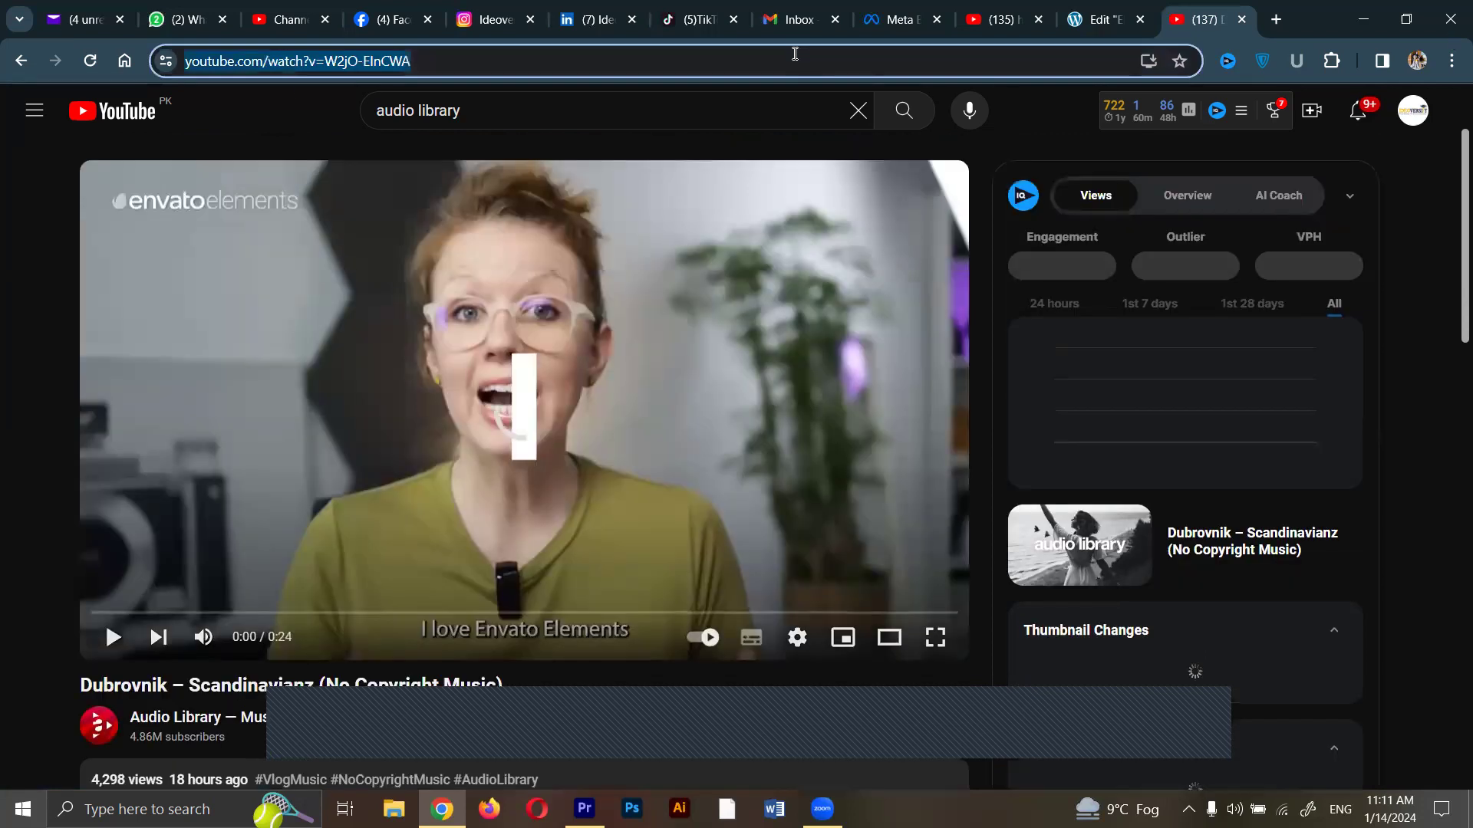
{"action": "type", "text": "savefr"}
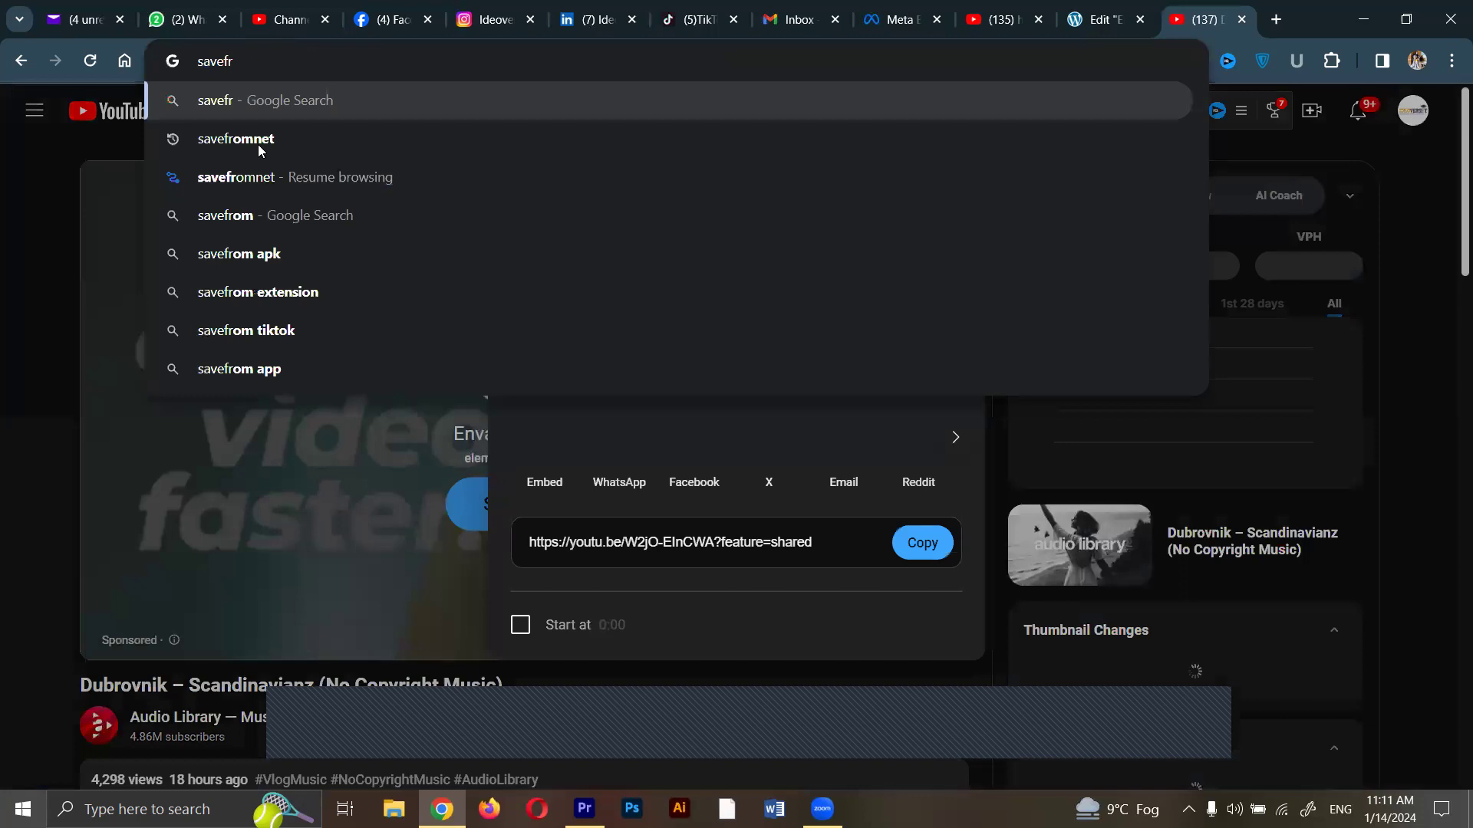
{"action": "left_click", "coordinate": [259, 146]}
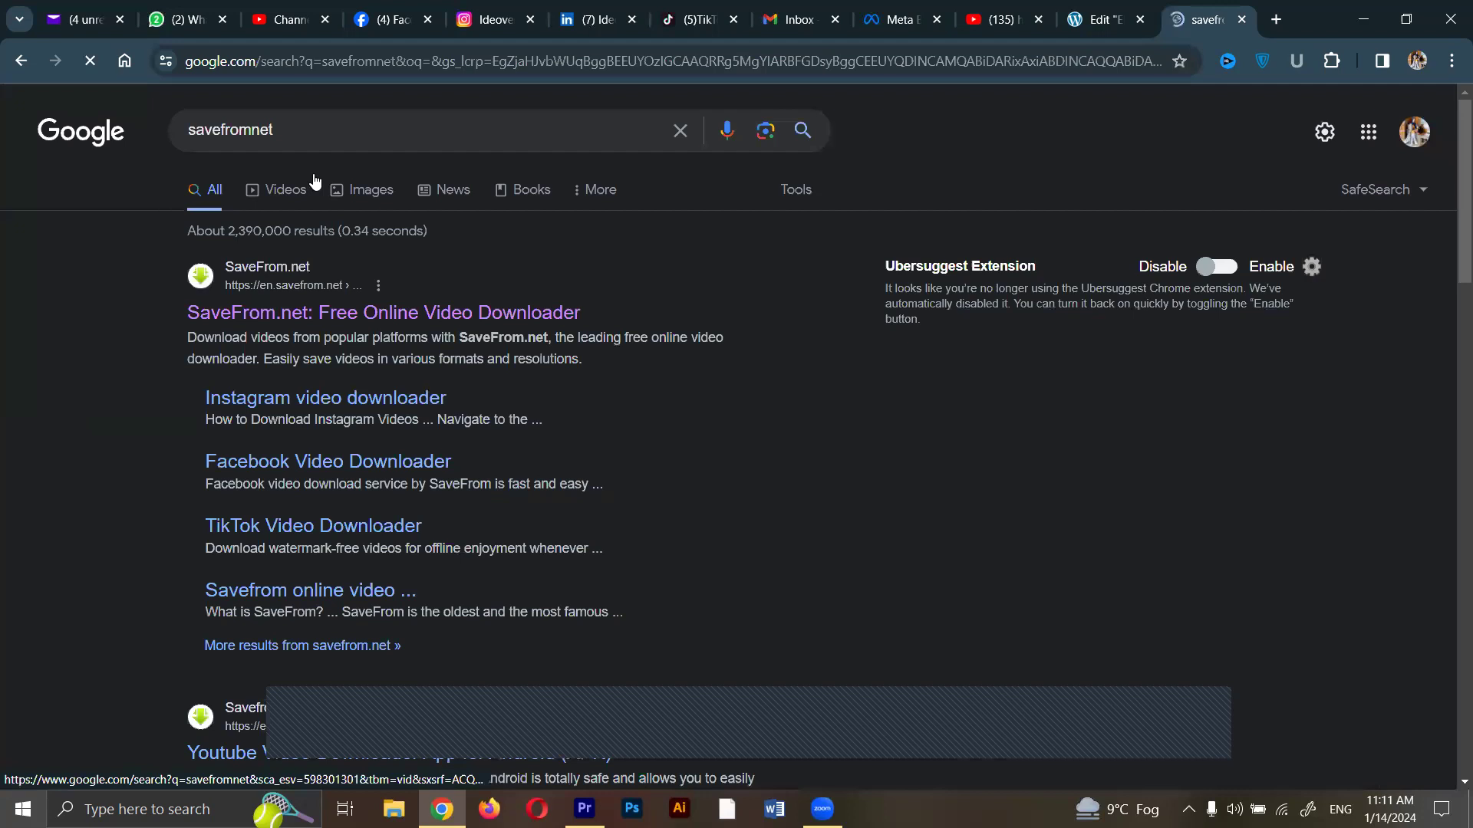
{"action": "left_click", "coordinate": [297, 286]}
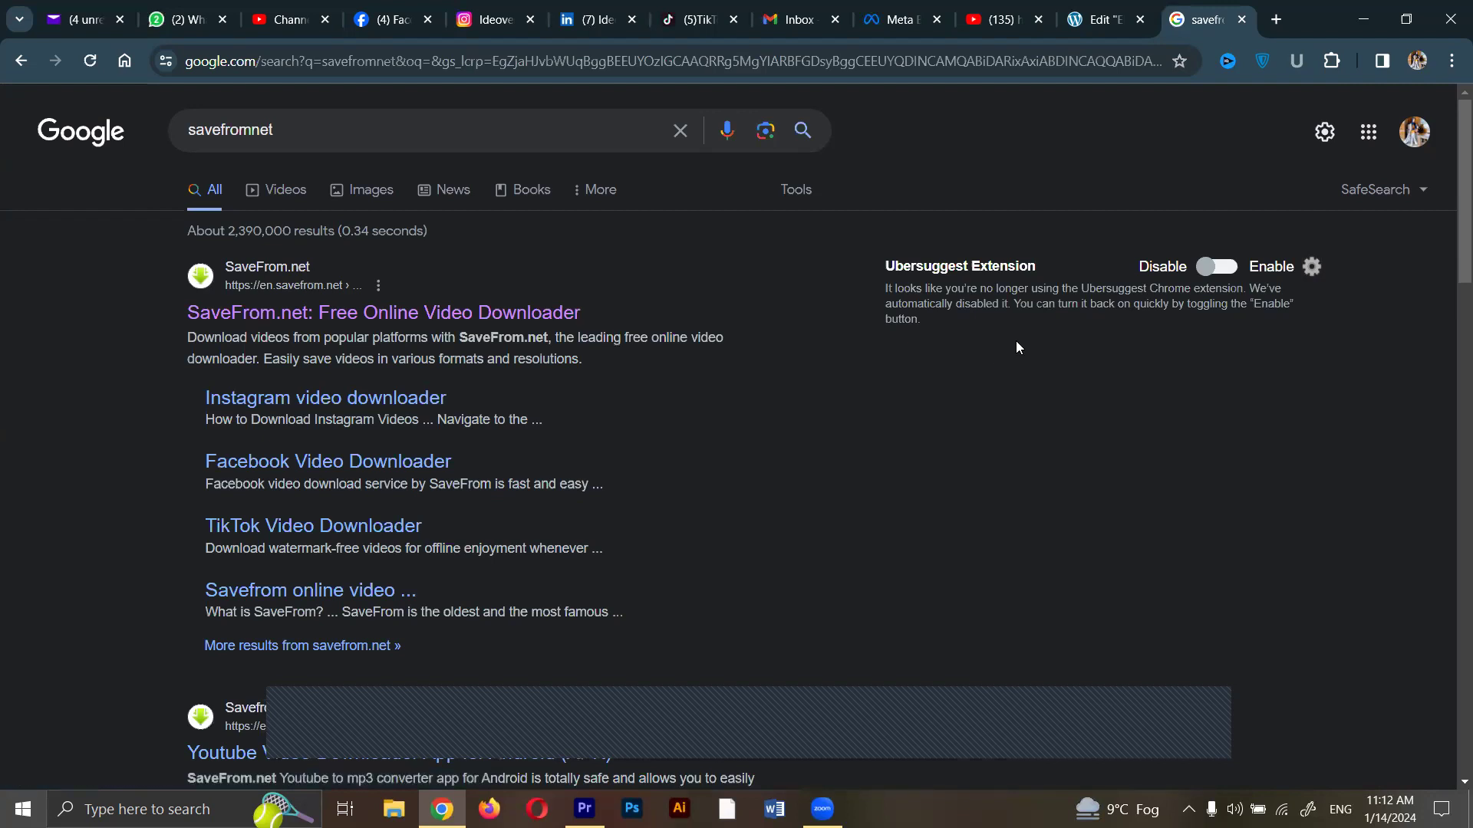
{"action": "left_click", "coordinate": [300, 314]}
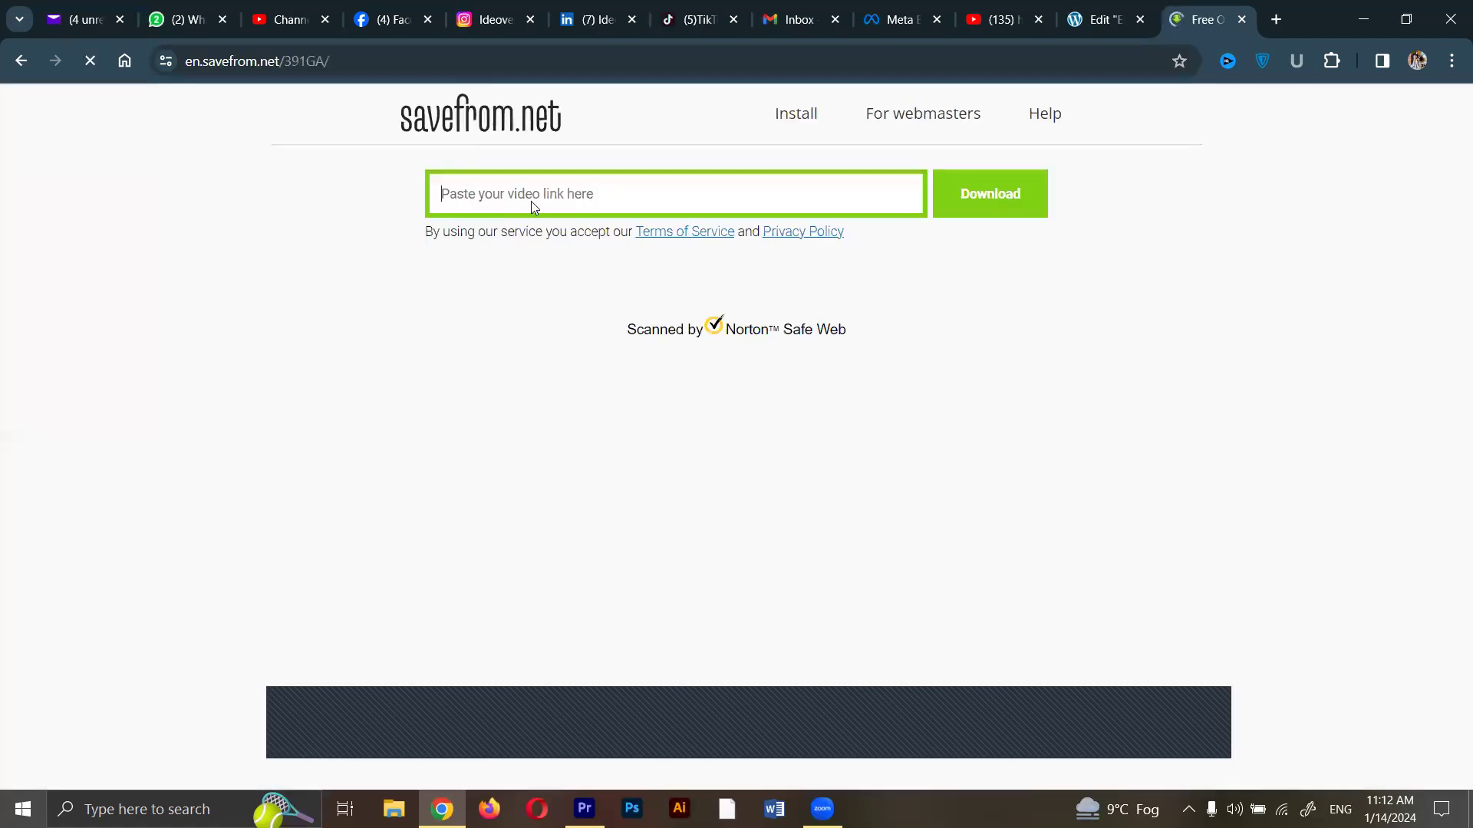
Paste the copied Dubrovnik video URL into SaveFrom.net's video link field and submit it for download.
{"action": "left_click", "coordinate": [543, 325]}
{"action": "right_click", "coordinate": [543, 326]}
{"action": "left_click", "coordinate": [600, 508]}
{"action": "key", "text": "ctrl+a"}
{"action": "key", "text": "ctrl+v"}
{"action": "left_click", "coordinate": [996, 333]}
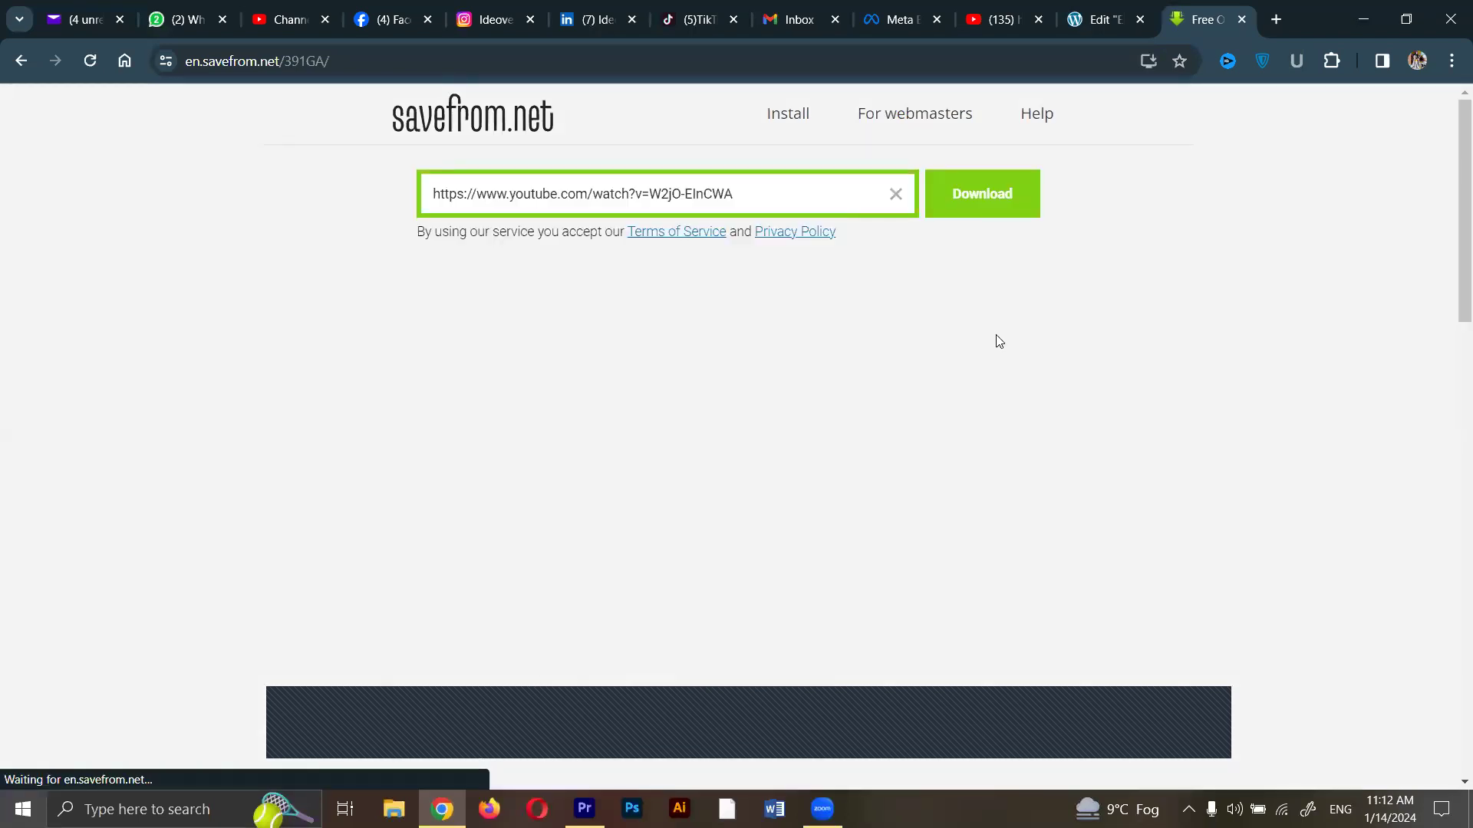
Find the free in-browser download option and download Dubrovnik – Scandinavianz (No Copyright Music) as MP4 720.
{"action": "scroll", "coordinate": [793, 481], "scroll_direction": "down", "scroll_amount": 4}
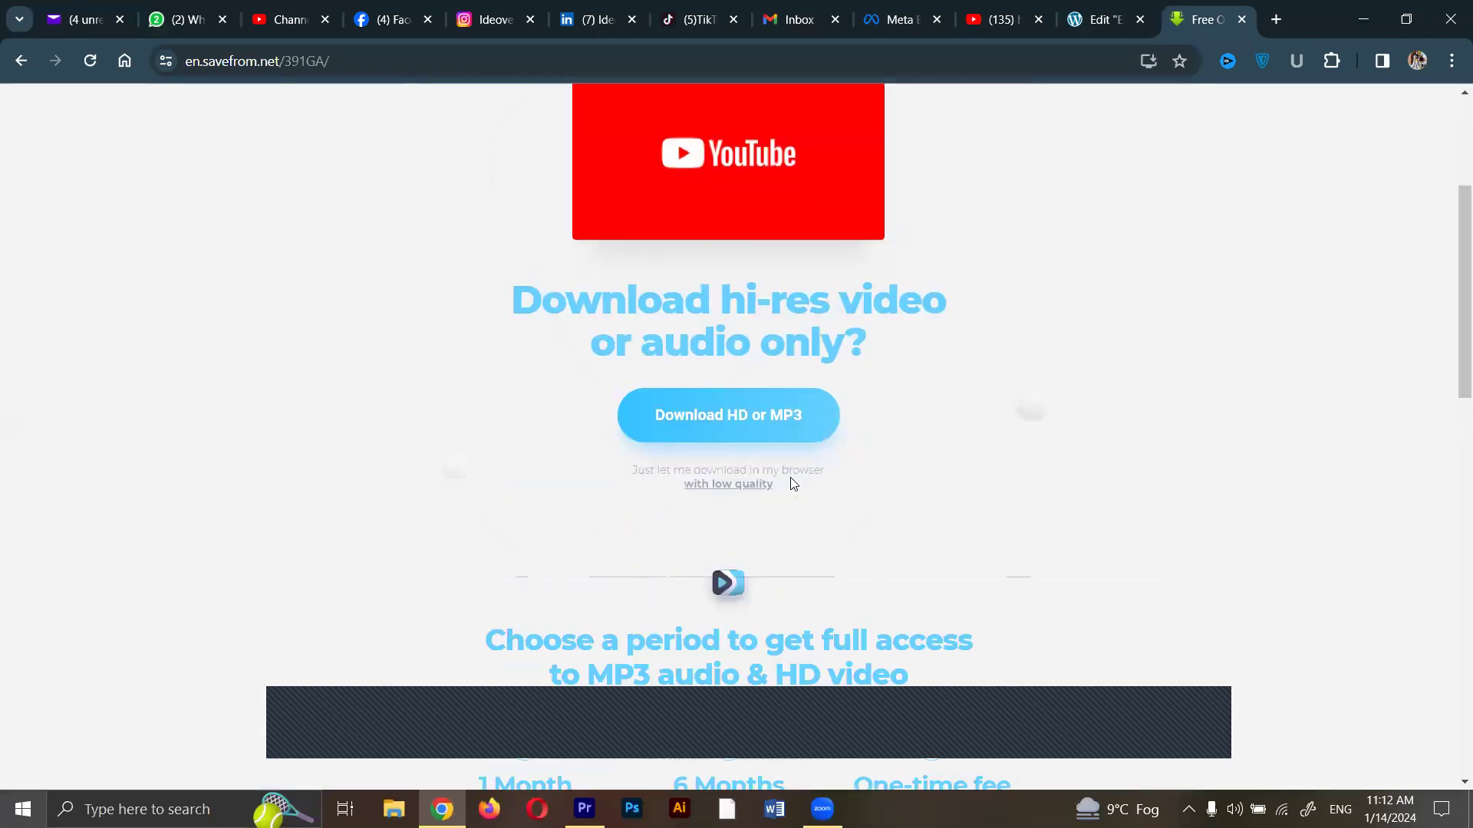
{"action": "scroll", "coordinate": [790, 475], "scroll_direction": "up", "scroll_amount": 4}
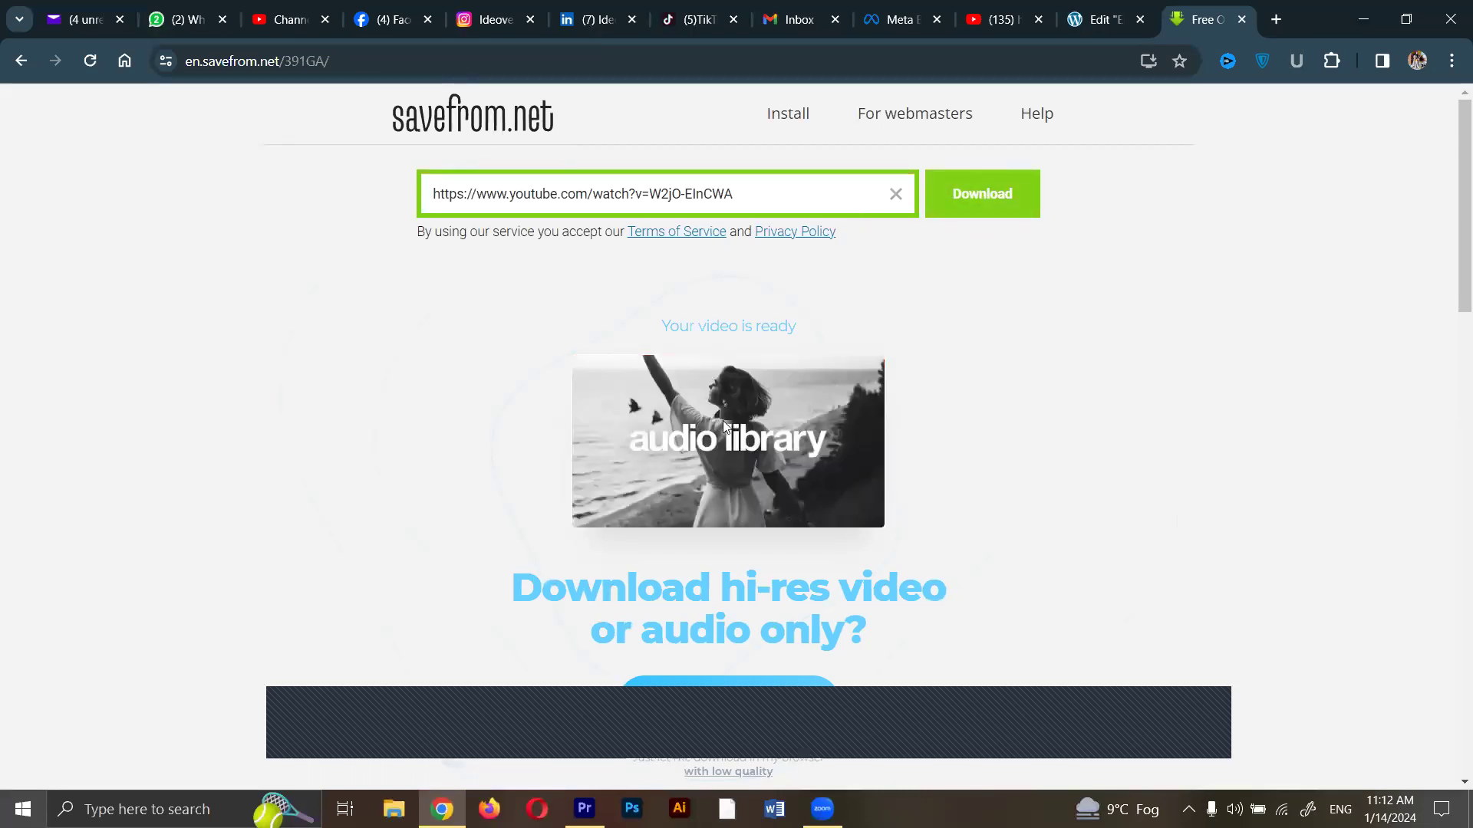
{"action": "scroll", "coordinate": [690, 453], "scroll_direction": "down", "scroll_amount": 3}
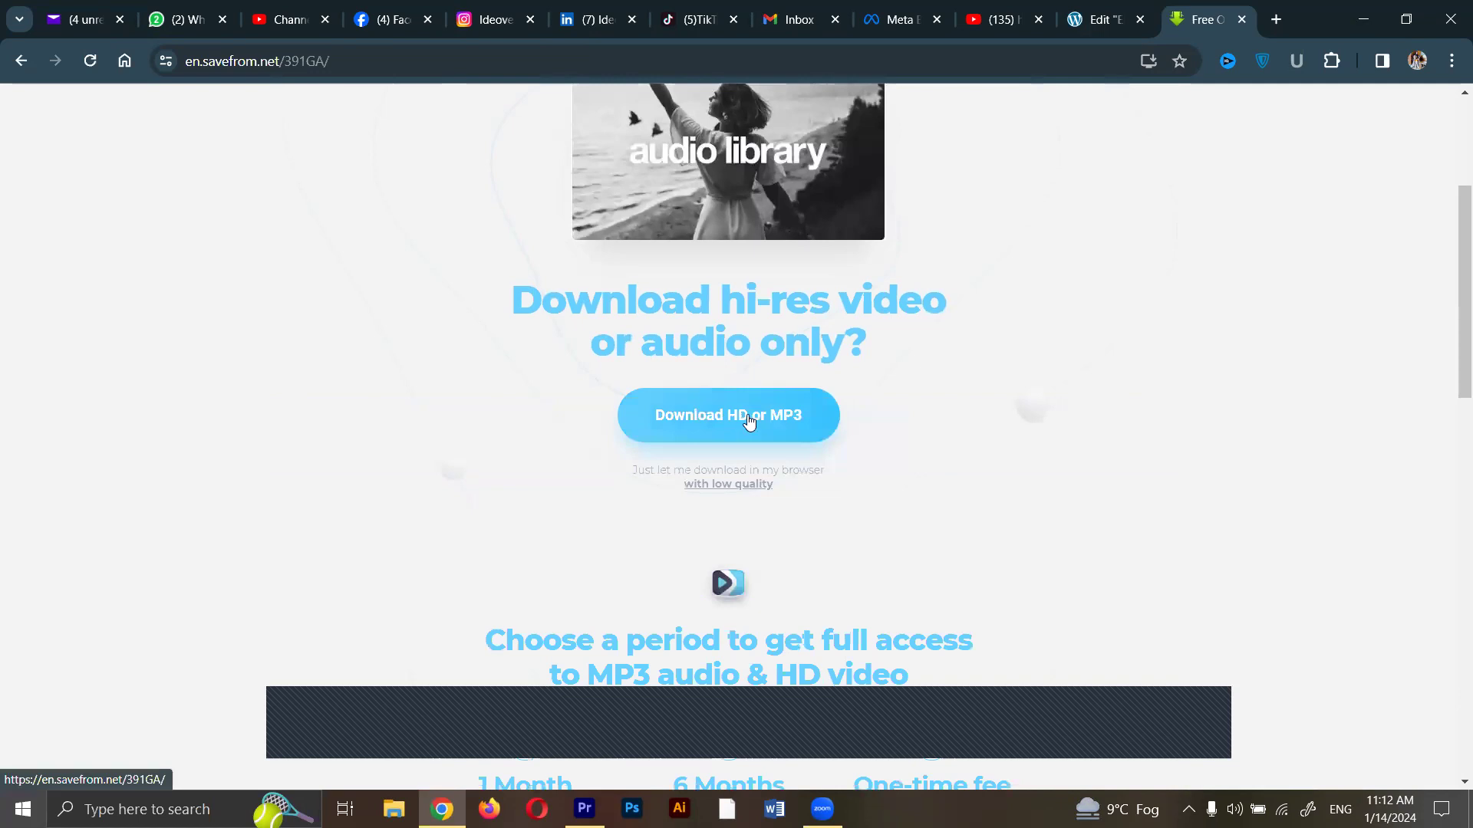
{"action": "scroll", "coordinate": [670, 440], "scroll_direction": "down", "scroll_amount": 5}
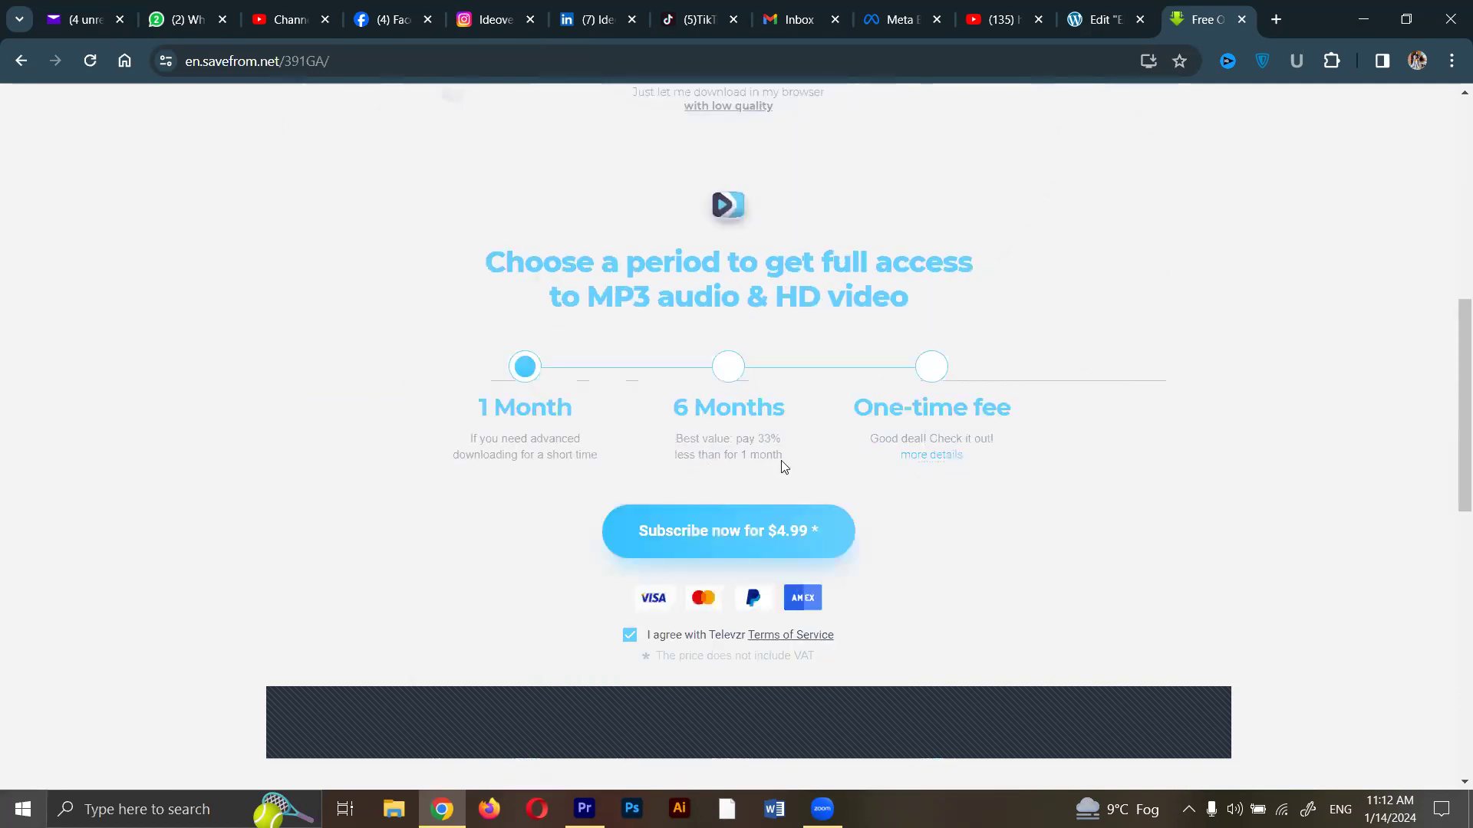
{"action": "scroll", "coordinate": [990, 261], "scroll_direction": "up", "scroll_amount": 8}
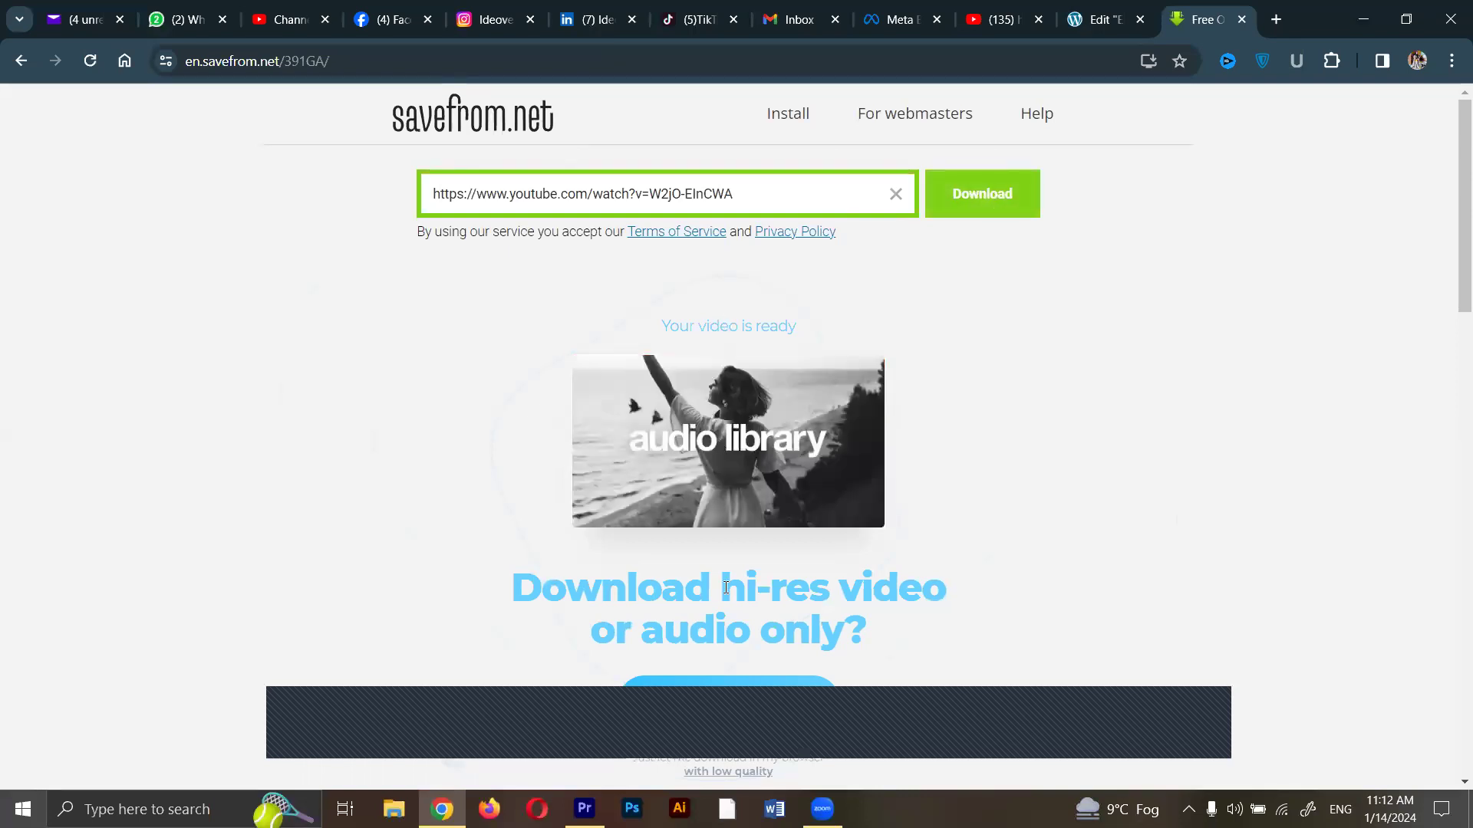
{"action": "scroll", "coordinate": [727, 564], "scroll_direction": "down", "scroll_amount": 11}
{"action": "scroll", "coordinate": [724, 559], "scroll_direction": "down", "scroll_amount": 9}
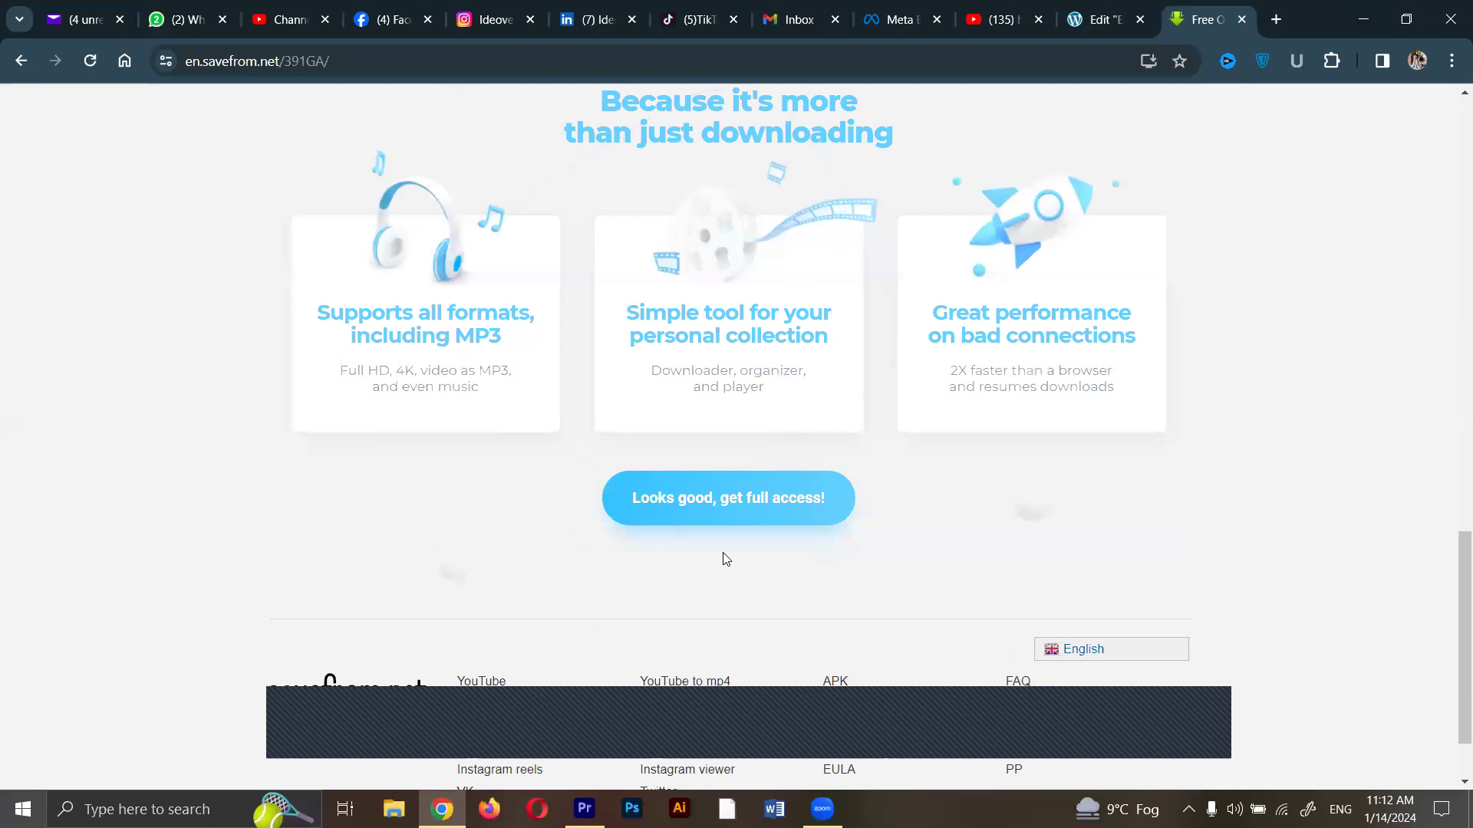
{"action": "scroll", "coordinate": [725, 559], "scroll_direction": "up", "scroll_amount": 9}
{"action": "scroll", "coordinate": [931, 371], "scroll_direction": "up", "scroll_amount": 7}
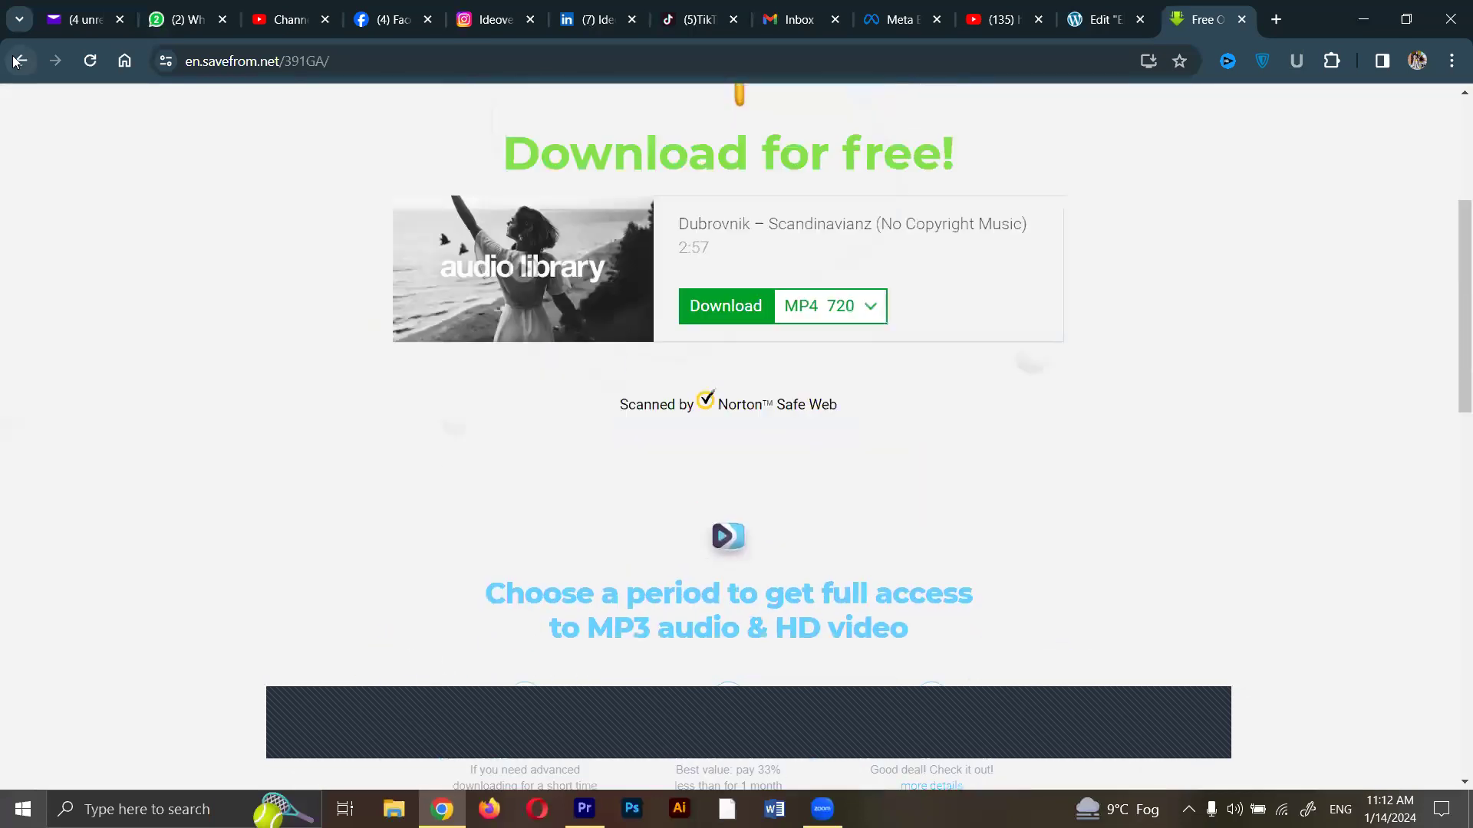
{"action": "scroll", "coordinate": [662, 384], "scroll_direction": "up", "scroll_amount": 3}
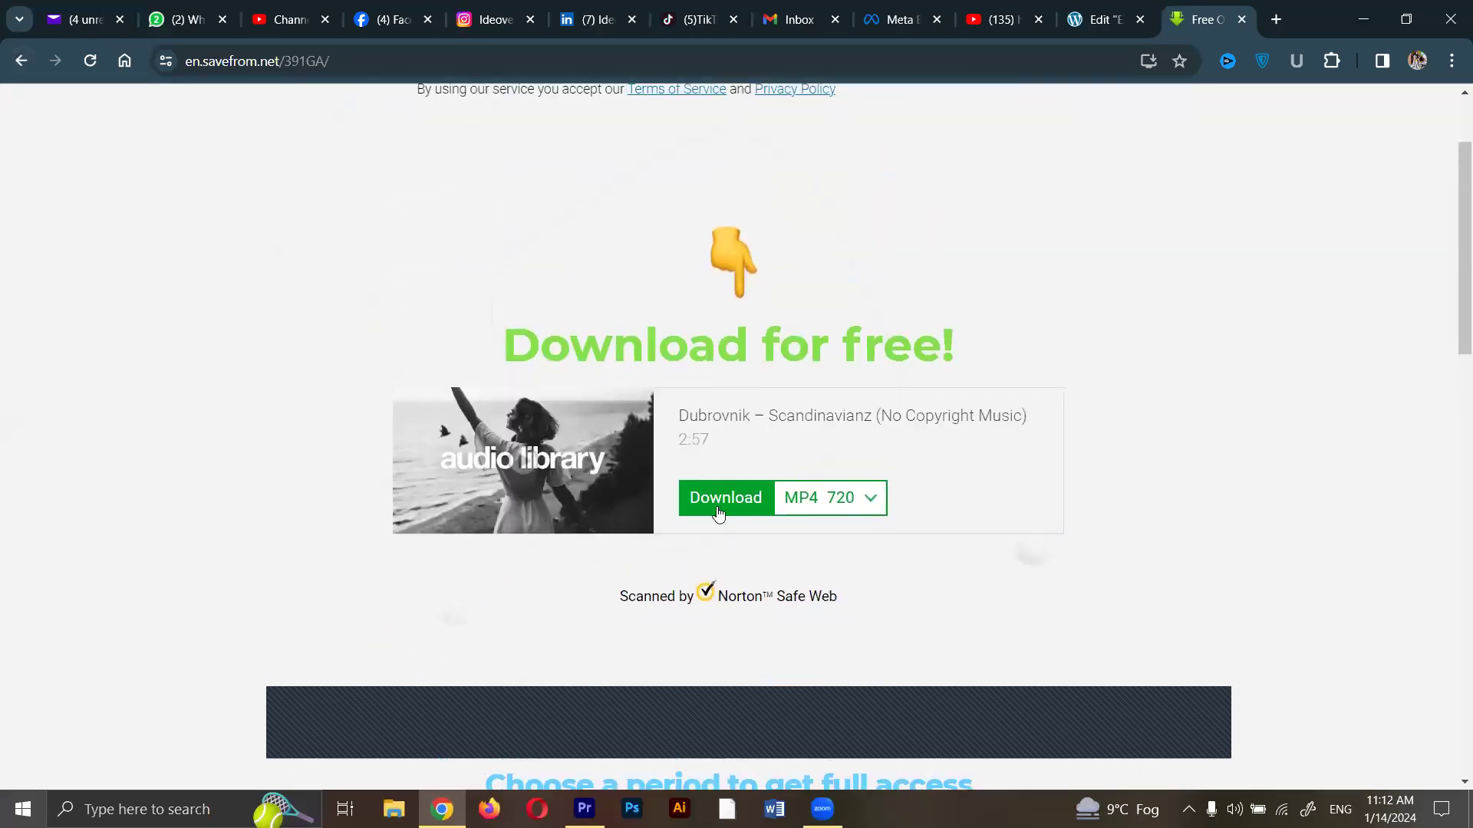
{"action": "scroll", "coordinate": [786, 502], "scroll_direction": "down", "scroll_amount": 3}
{"action": "left_click", "coordinate": [745, 299]}
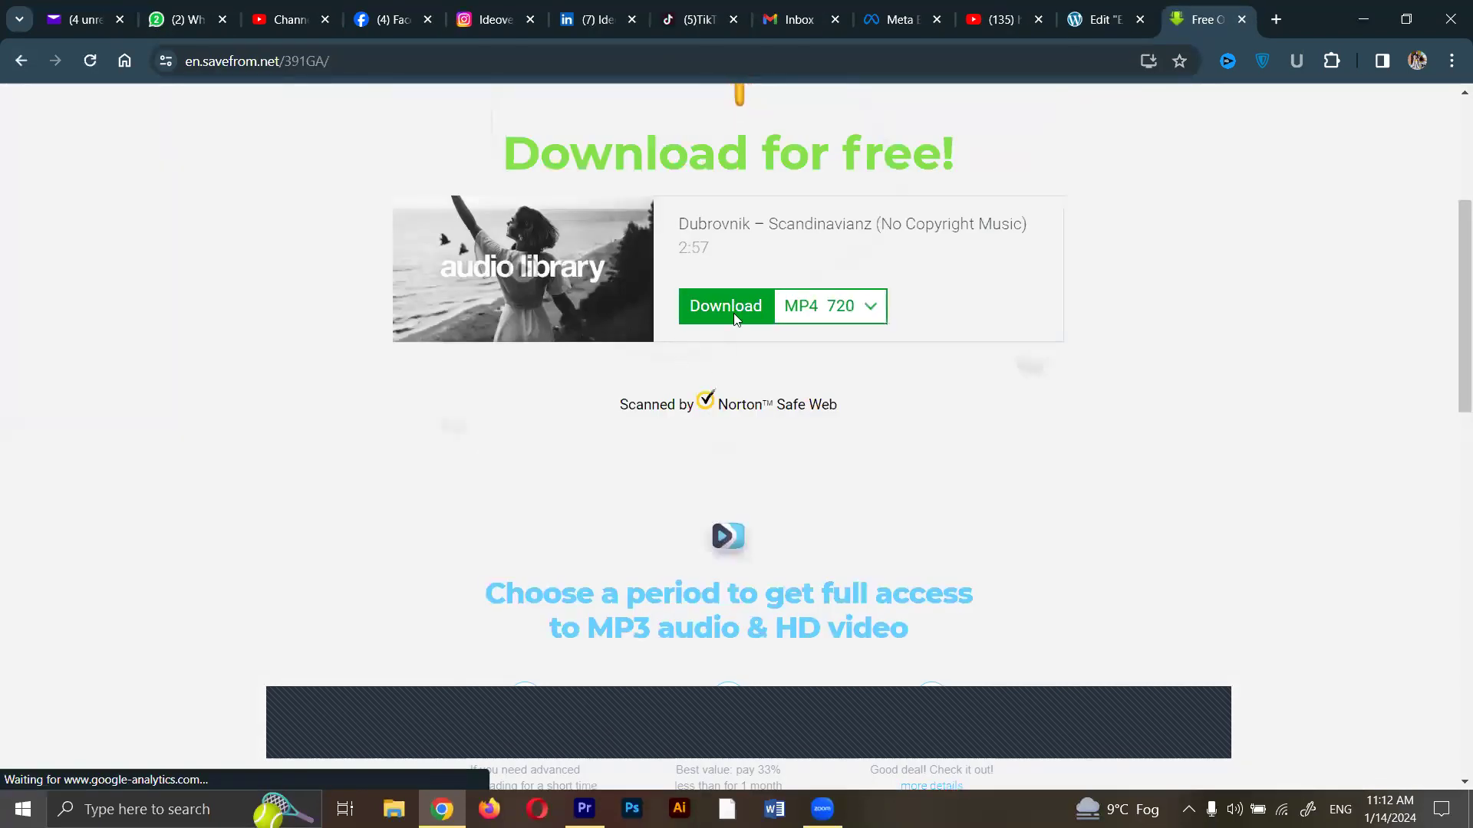
{"action": "left_click", "coordinate": [738, 309]}
Check the progress of the Dubrovnik MP4 downloads in the browser's recent download history.
{"action": "left_click", "coordinate": [1348, 61]}
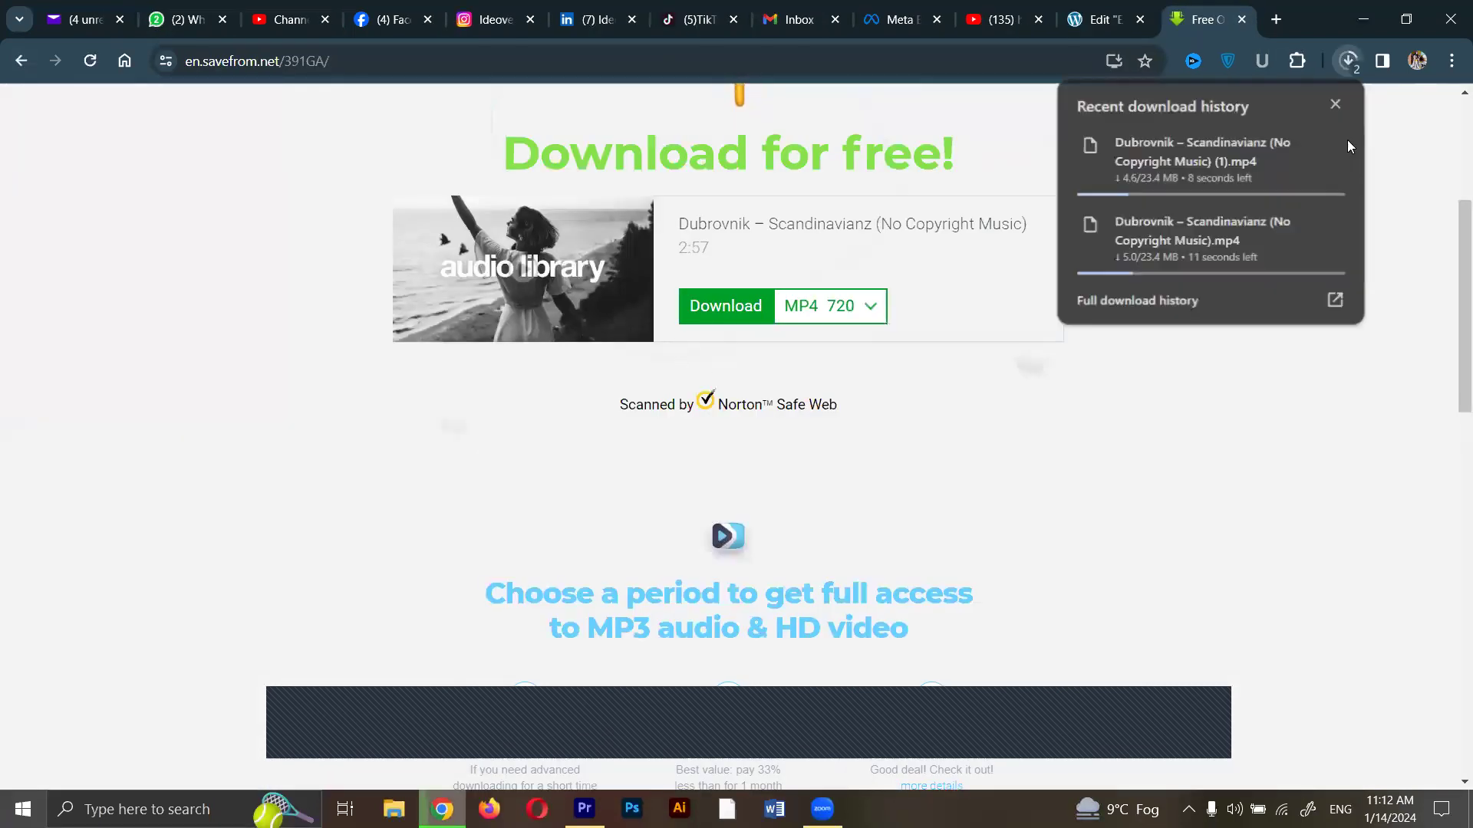
{"action": "left_click", "coordinate": [1348, 60]}
{"action": "left_click", "coordinate": [1350, 62]}
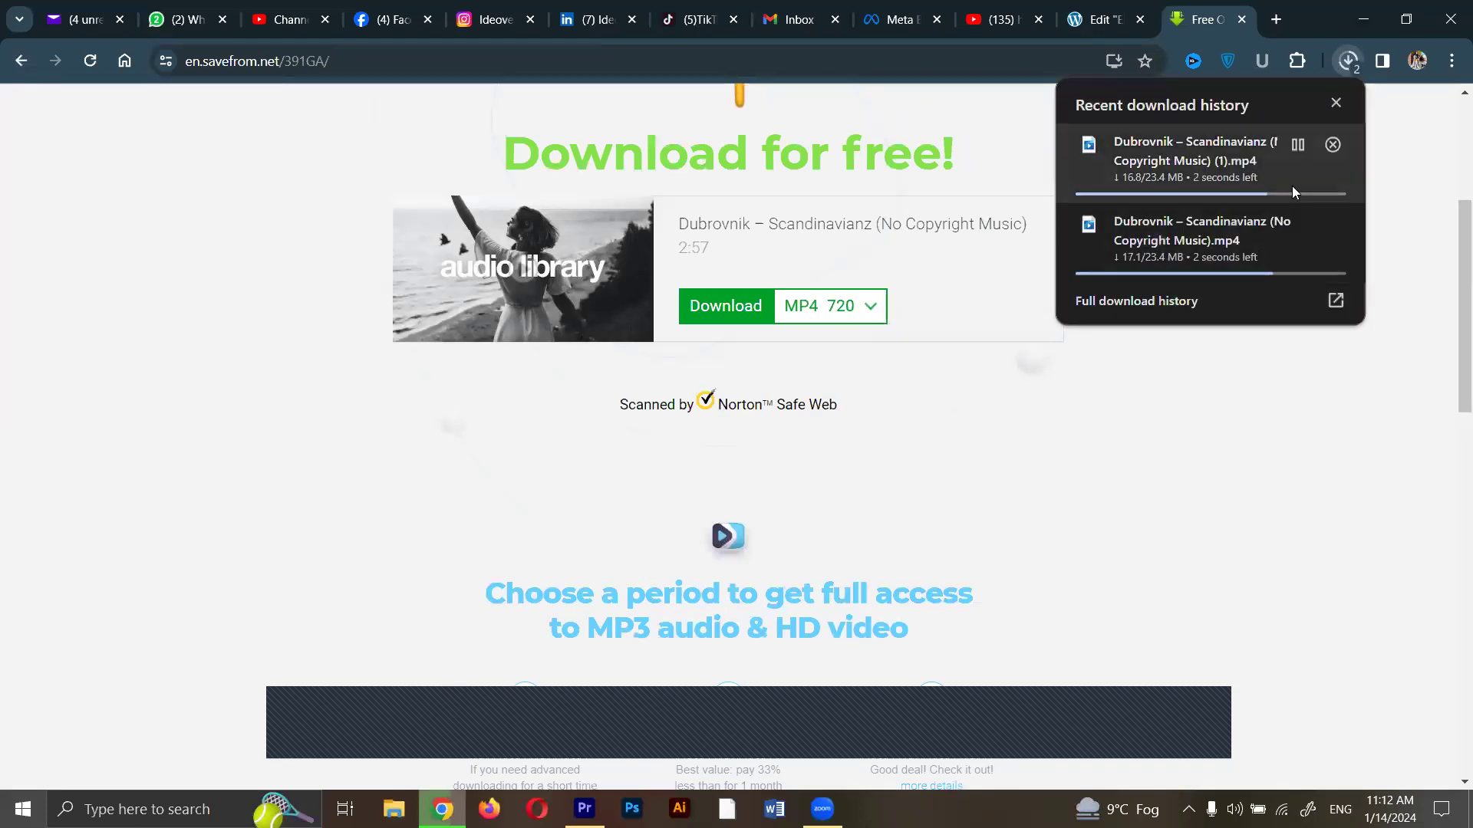
{"action": "left_click", "coordinate": [1298, 145]}
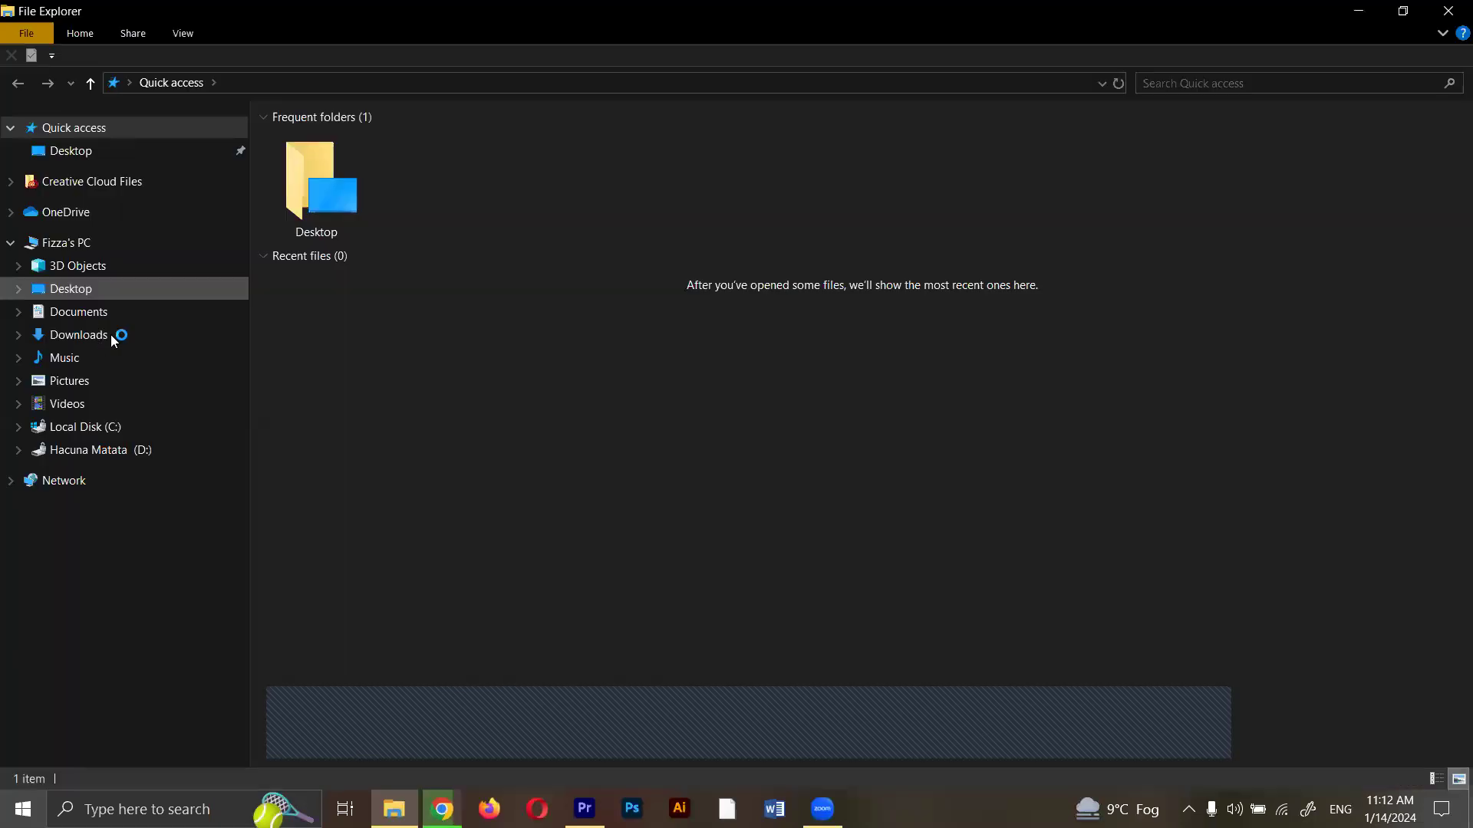
Bring the Dubrovnik – Scandinavianz file from the Downloads folder into Premiere Pro, placing it at the start of the Audio 1 track.
{"action": "left_click", "coordinate": [111, 335]}
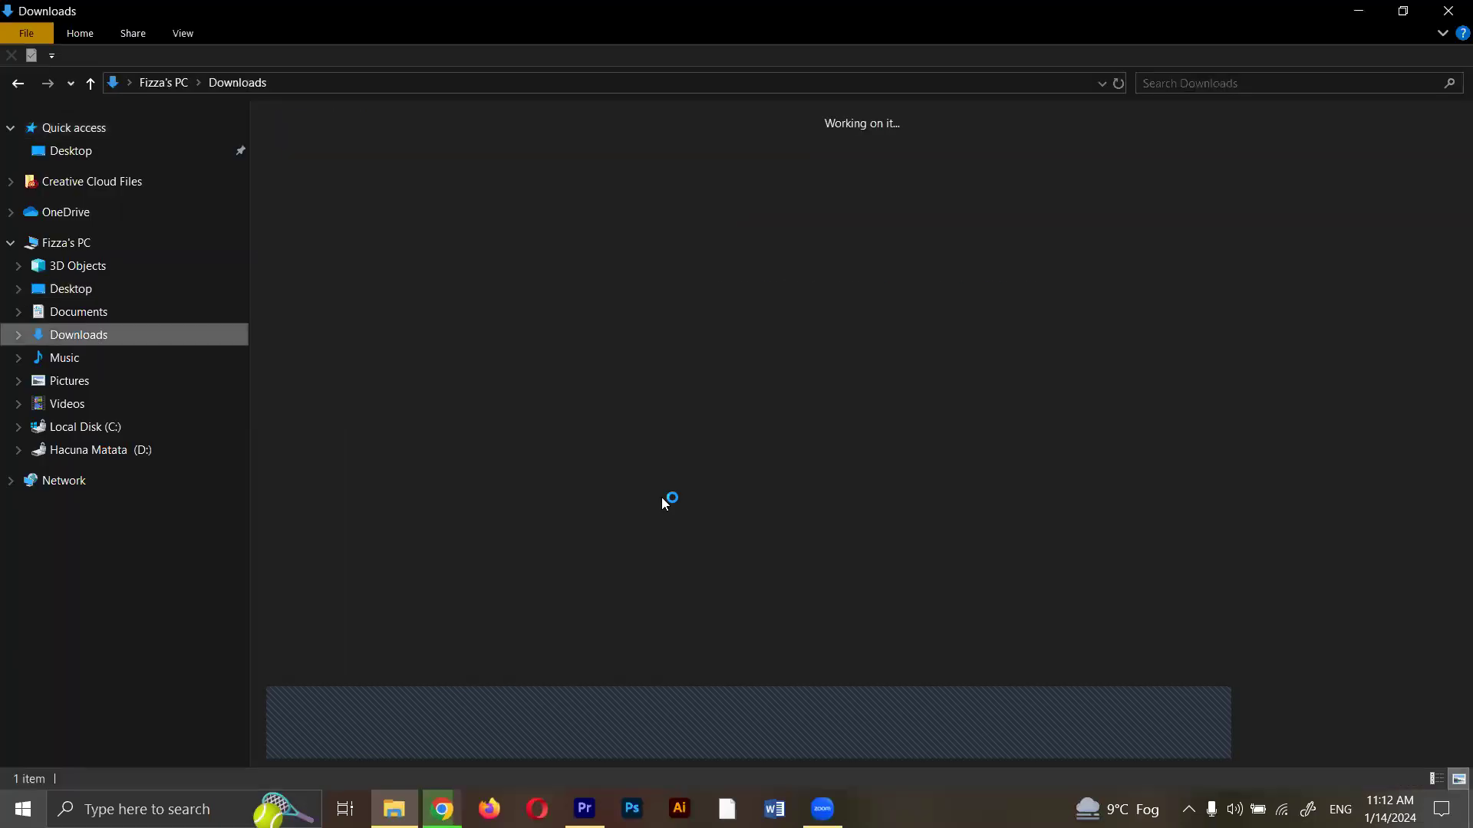
{"action": "left_click", "coordinate": [320, 213]}
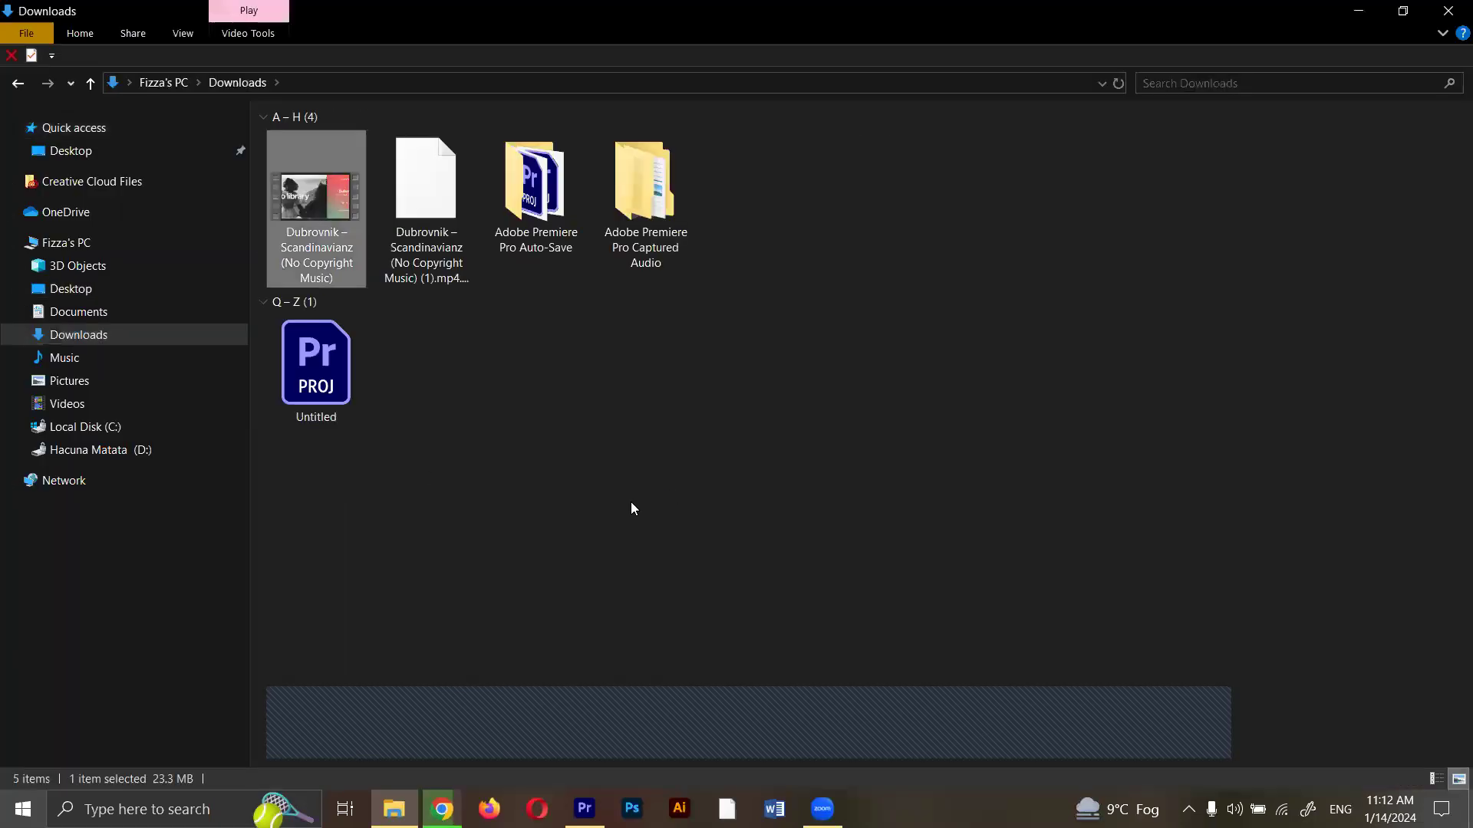
{"action": "left_click_drag", "start_coordinate": [316, 200], "coordinate": [415, 609]}
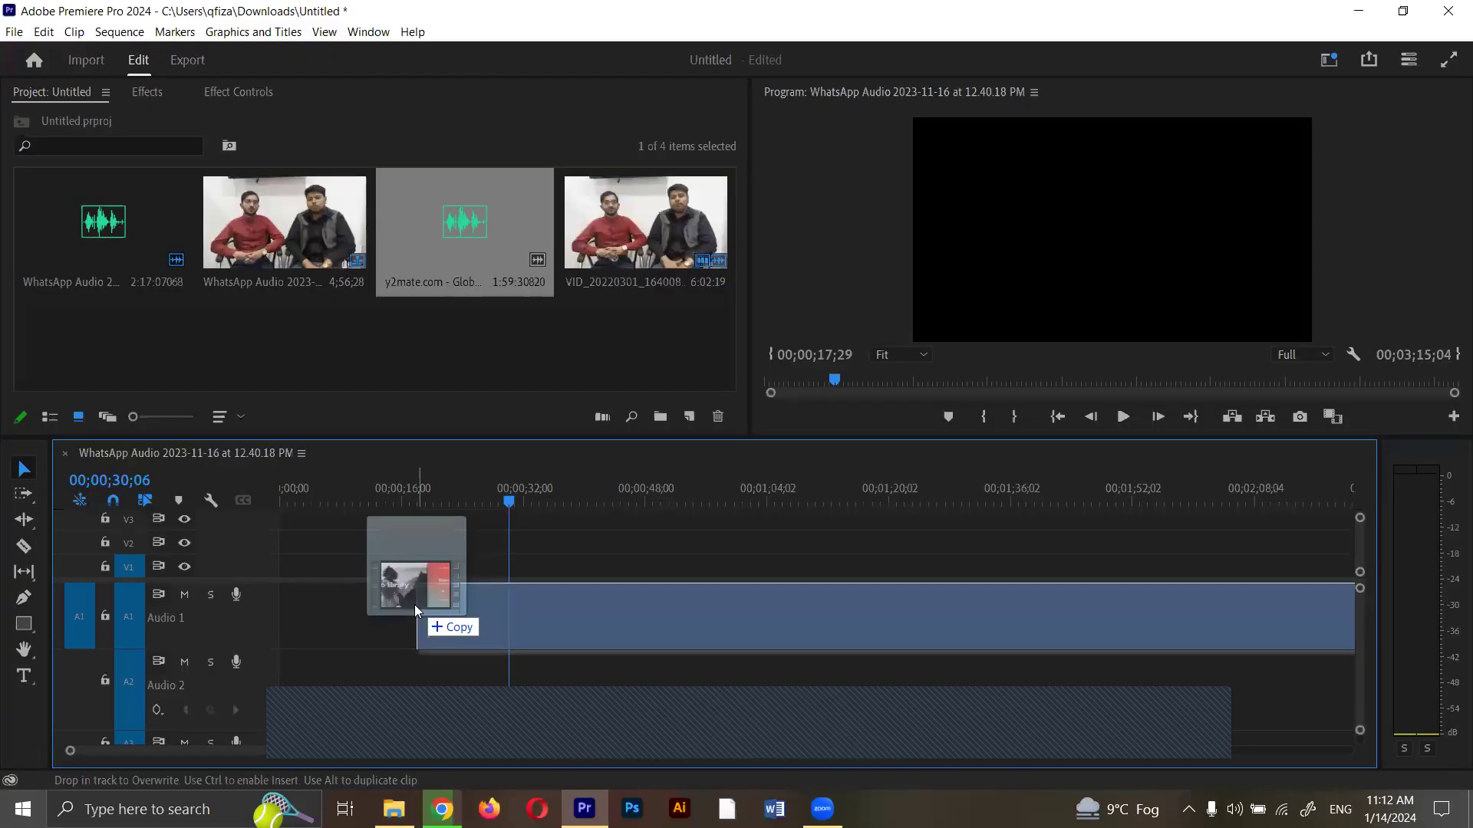
{"action": "left_click_drag", "start_coordinate": [273, 603], "coordinate": [274, 604]}
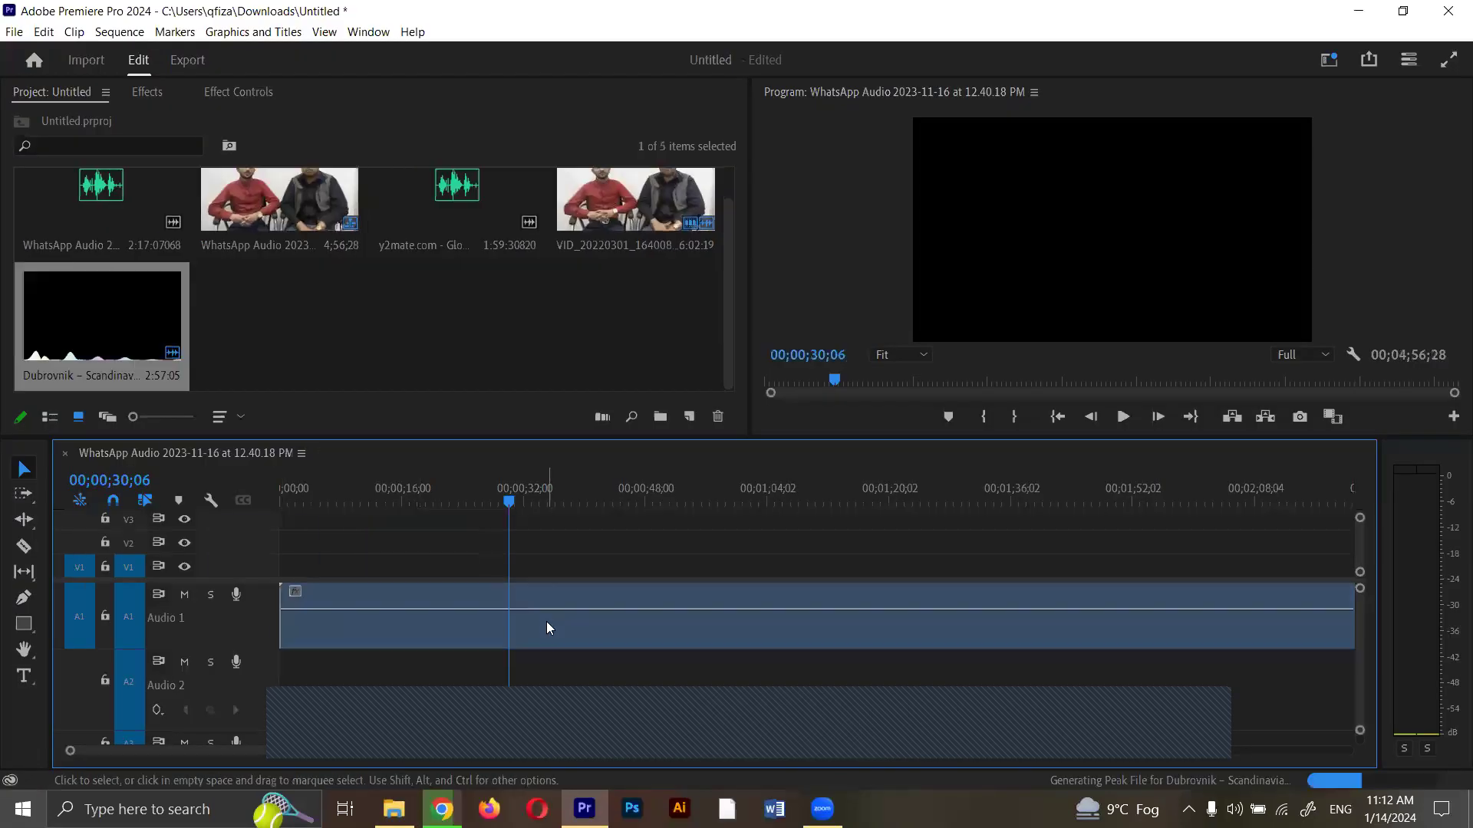
Play a few seconds of the Dubrovnik music on the timeline, stop playback and switch back to the browser's SaveFrom.net page.
{"action": "left_click", "coordinate": [1123, 417]}
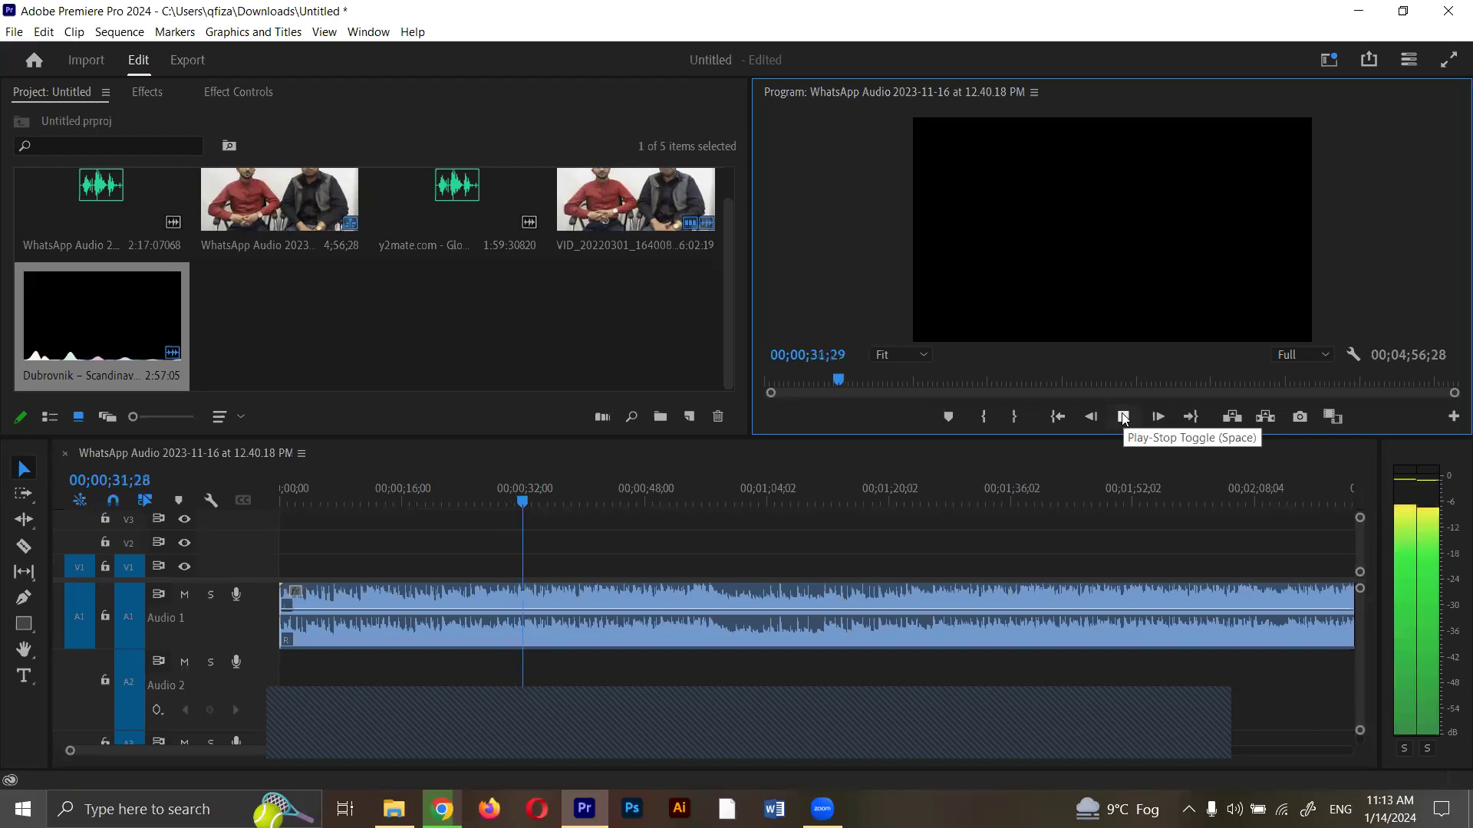
{"action": "left_click", "coordinate": [1123, 417]}
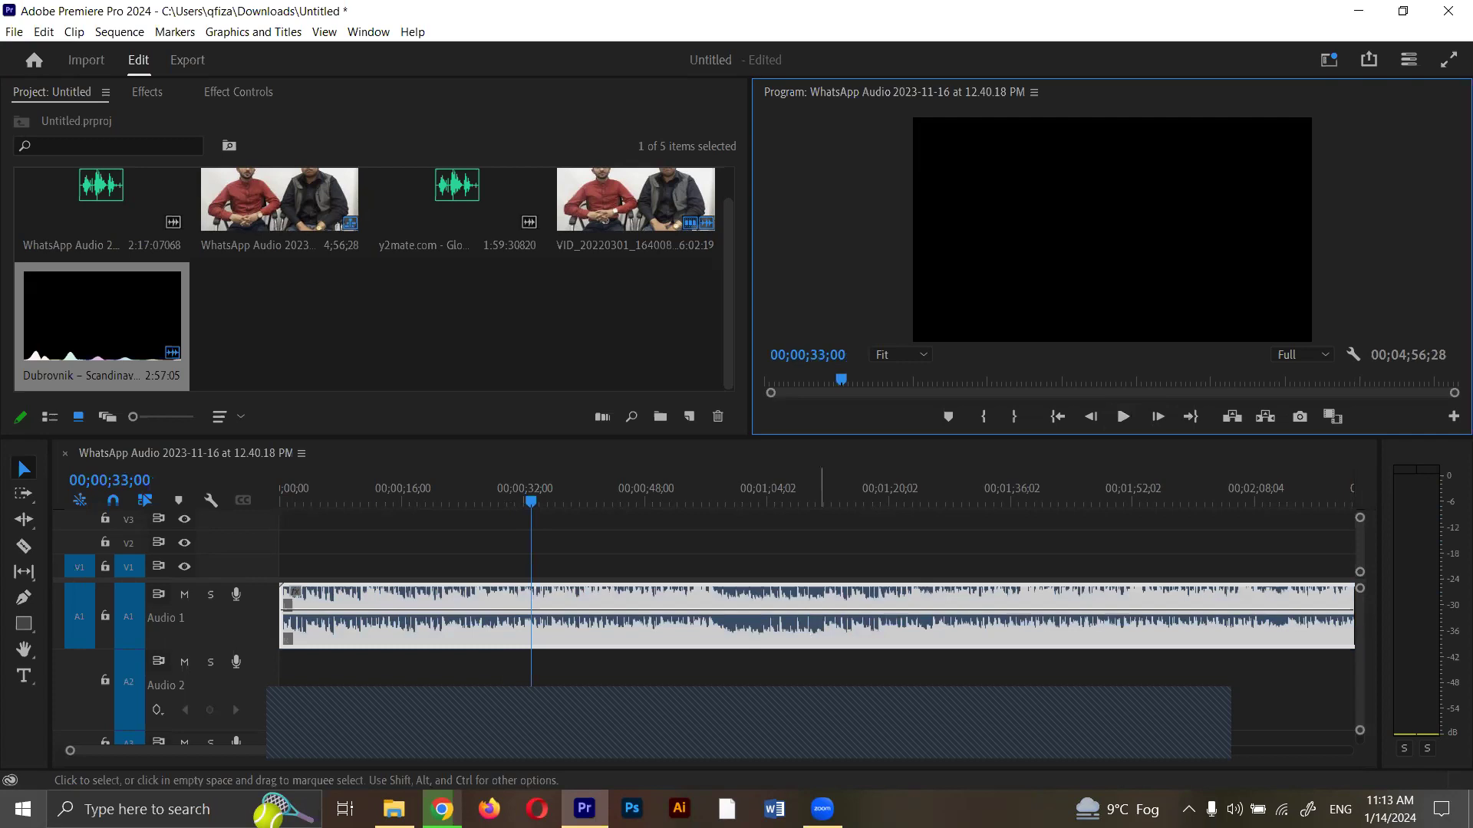
{"action": "key", "text": "alt+Tab"}
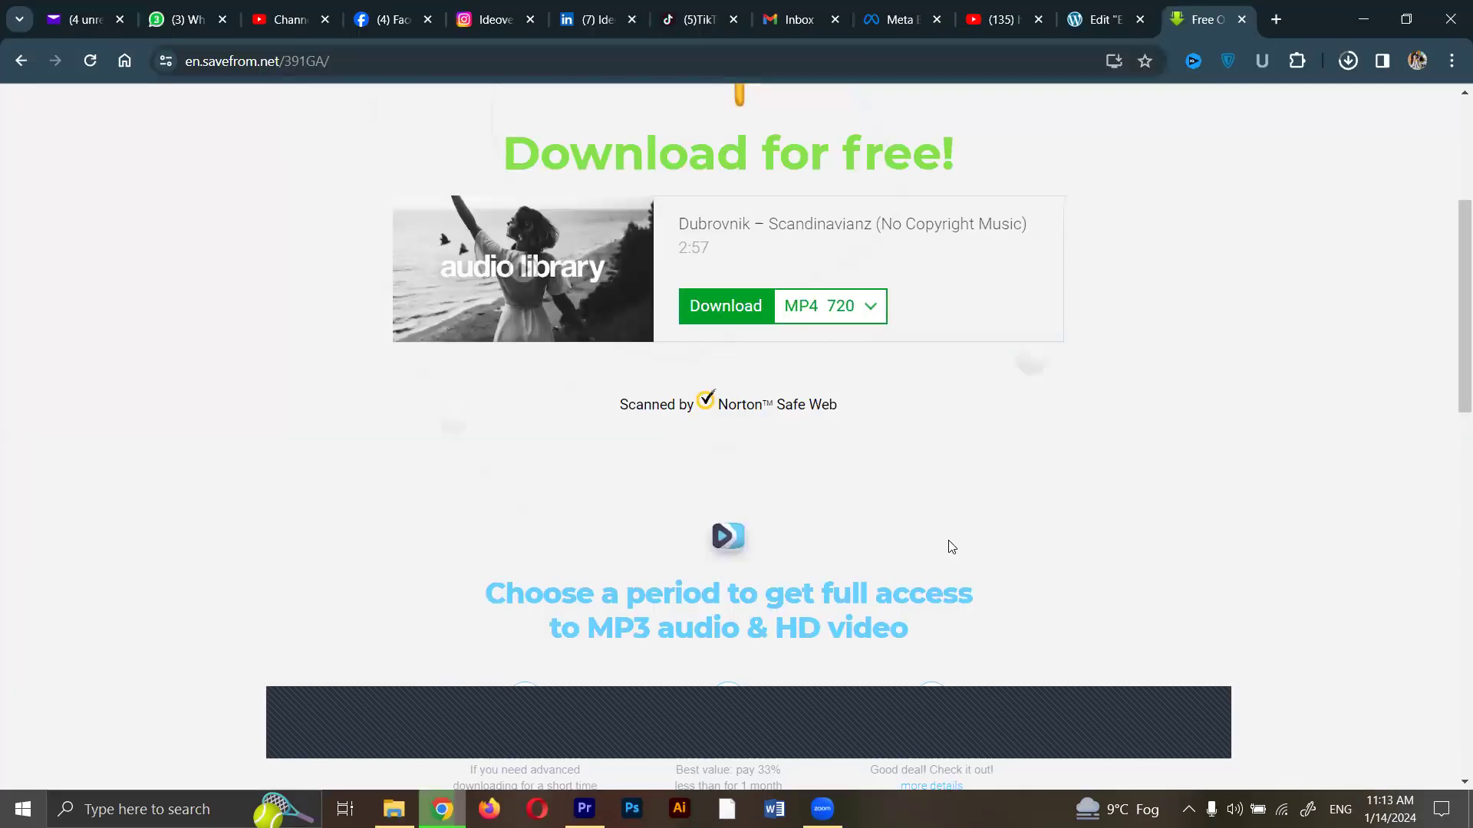